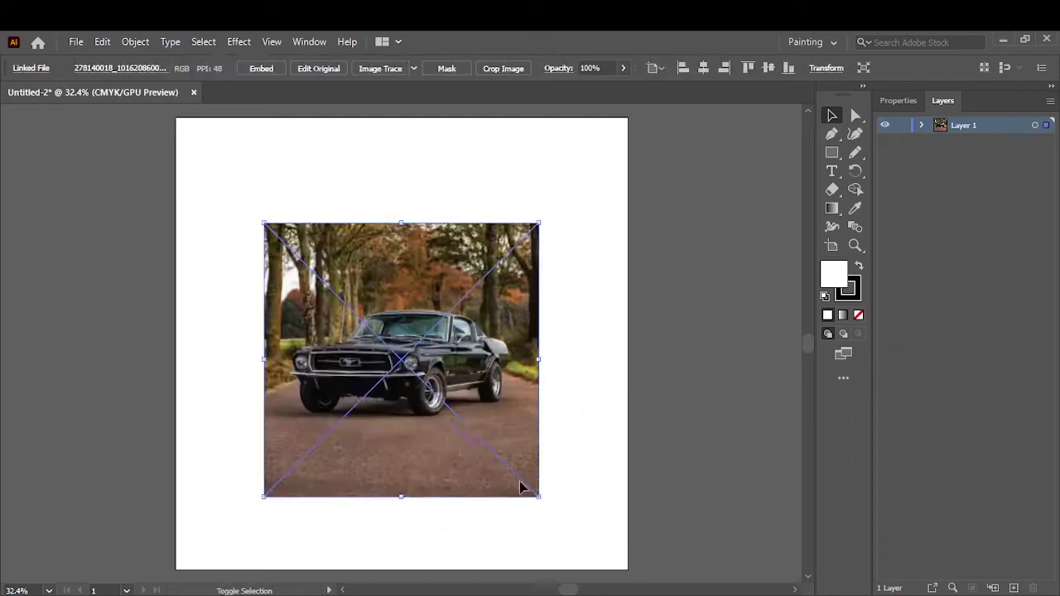
Enlarge and fade the car photo, lock its layer, and add a new tracing layer
left_click(690, 357)
left_click(580, 347)
left_click_drag(634, 90, 610, 90)
left_click(721, 248)
left_click(901, 125)
left_click(1014, 588)
scroll(323, 189, "up", 5)
scroll(323, 188, "up", 10)
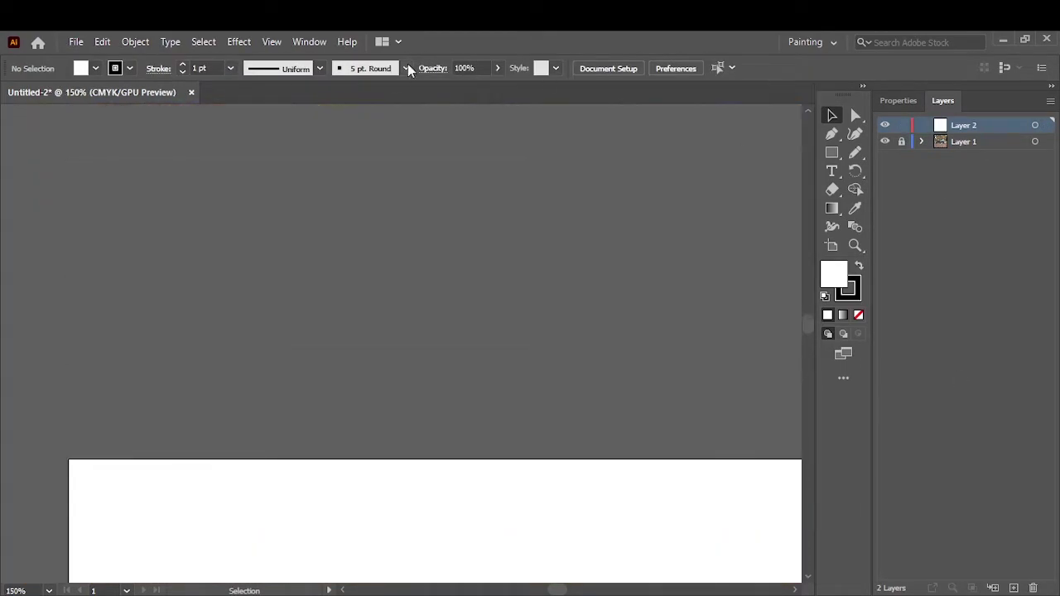
Pick a new brush shape for the Paintbrush at 2 pt stroke, testing and undoing a headlight arc
left_click(406, 68)
left_click(315, 170)
left_click(855, 152)
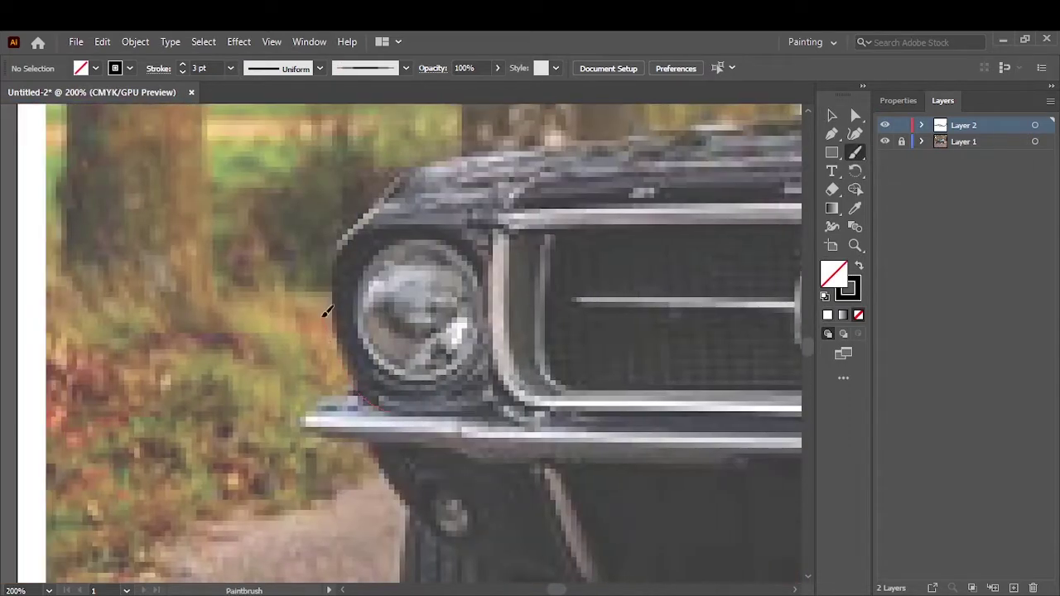
left_click(230, 68)
left_click(203, 153)
left_click_drag(372, 389, 352, 221)
key("ctrl+z")
Trace the fender curve around the headlight, the grille's left edge, the lower bumper and the fog light circle
left_click_drag(377, 404, 404, 199)
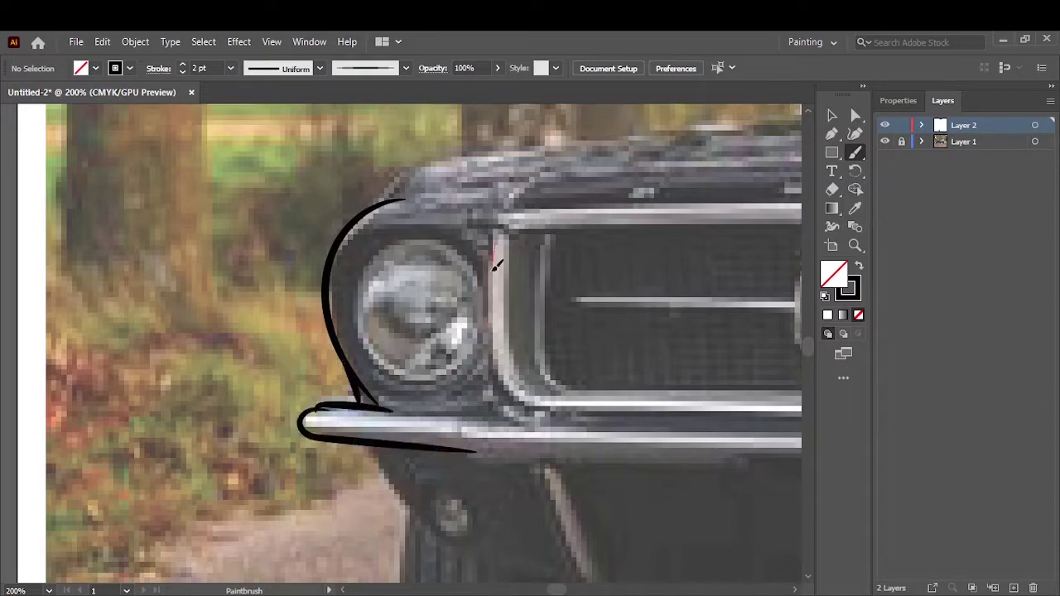
left_click_drag(496, 260, 561, 407)
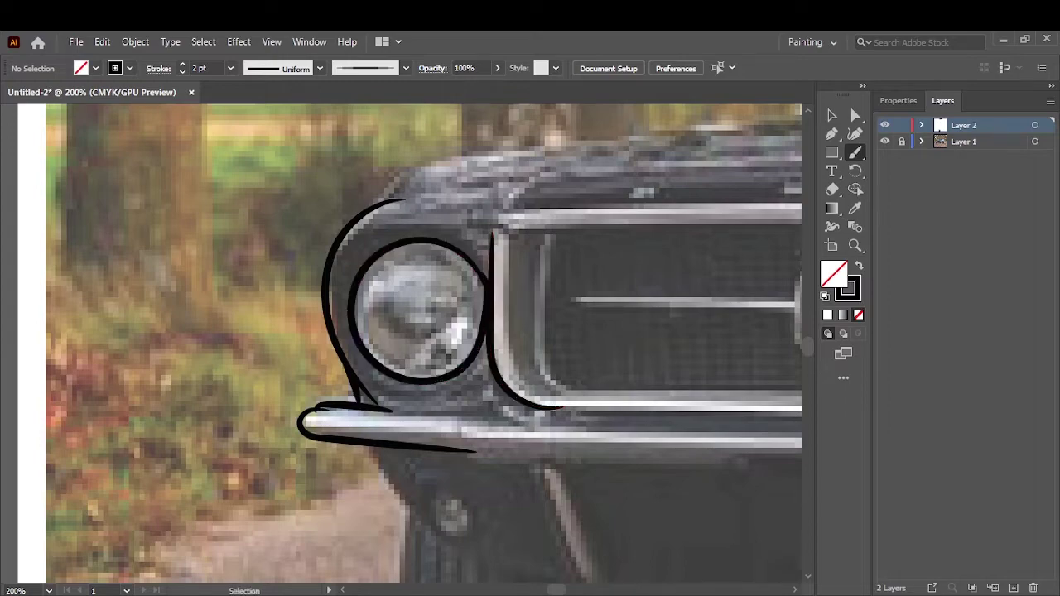
scroll(322, 431, "down", 2)
scroll(284, 246, "up", 4)
left_click_drag(479, 420, 555, 430)
left_click_drag(329, 310, 360, 354)
left_click_drag(331, 312, 335, 308)
Trace the hood's front edge and the curve along the grille's left edge
scroll(348, 348, "down", 3)
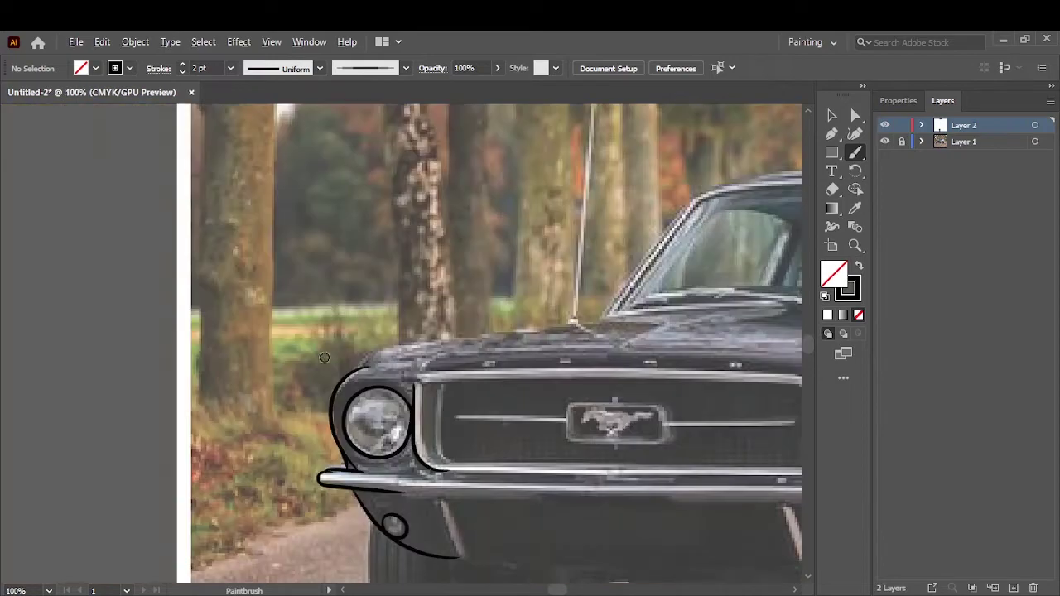
scroll(270, 388, "up", 2)
left_click_drag(470, 314, 704, 290)
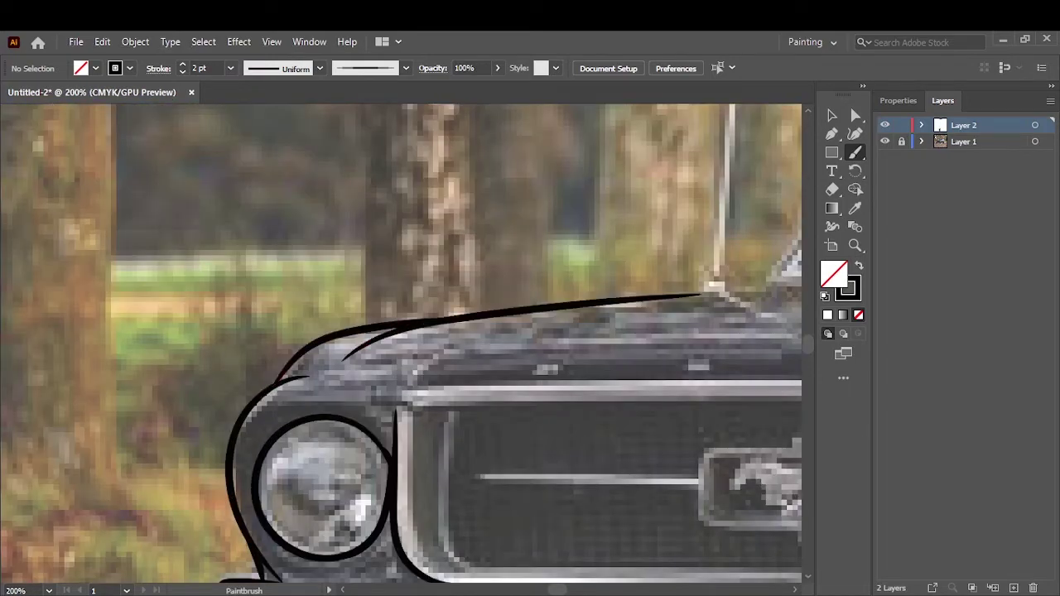
scroll(704, 290, "down", 3)
scroll(290, 315, "up", 4)
left_click_drag(317, 212, 357, 447)
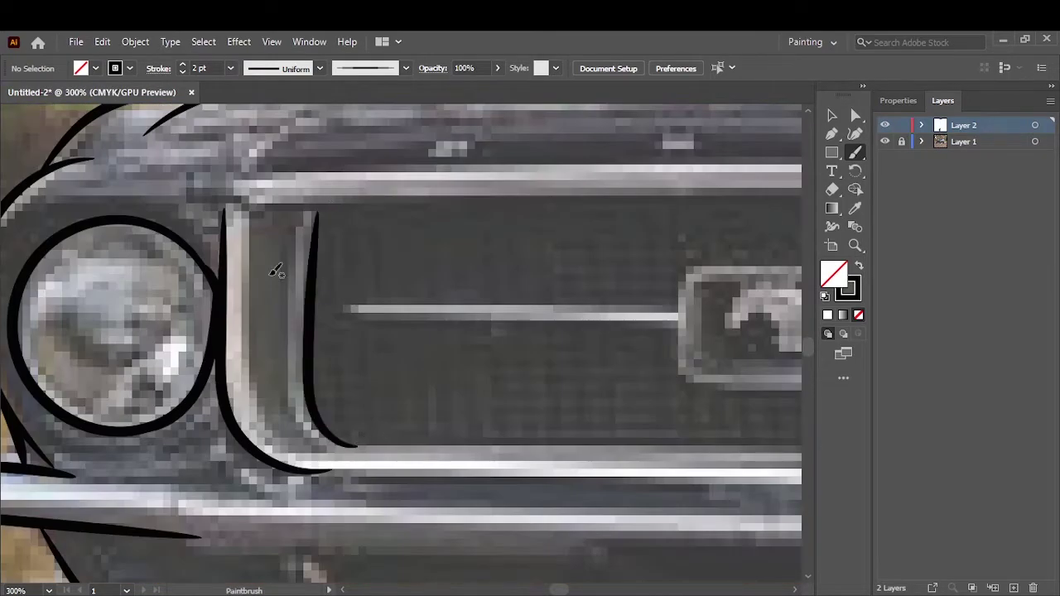
scroll(323, 447, "down", 3)
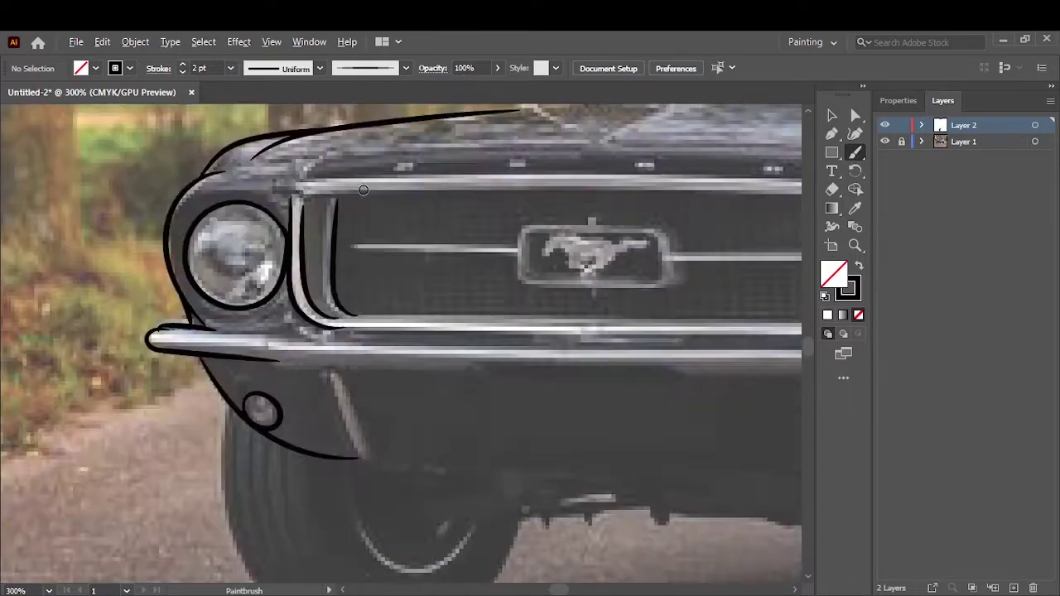
scroll(207, 331, "up", 1)
scroll(207, 331, "up", 1)
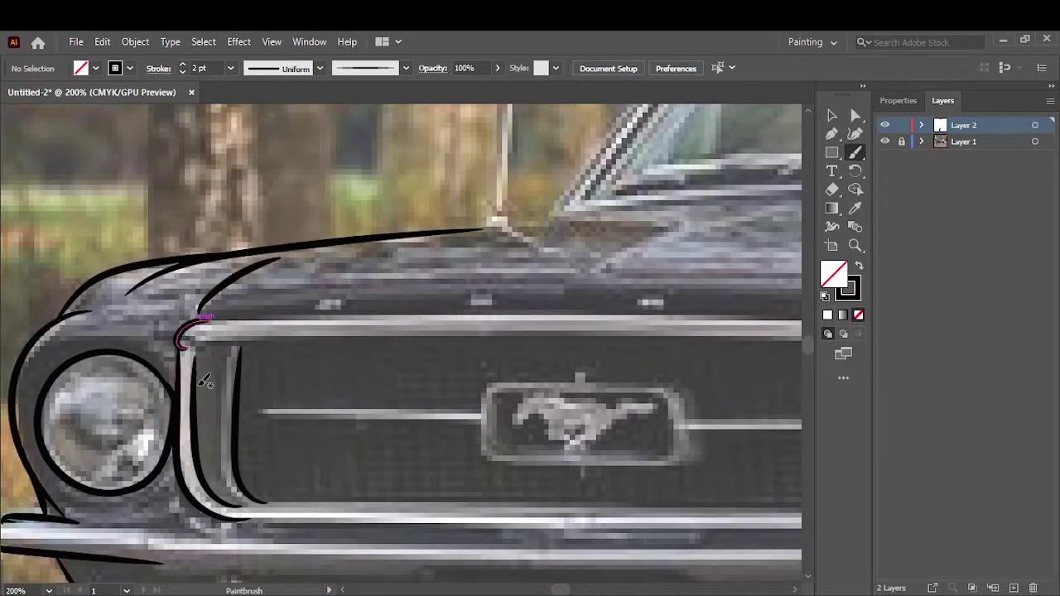
scroll(190, 330, "up", 1)
scroll(259, 361, "down", 3)
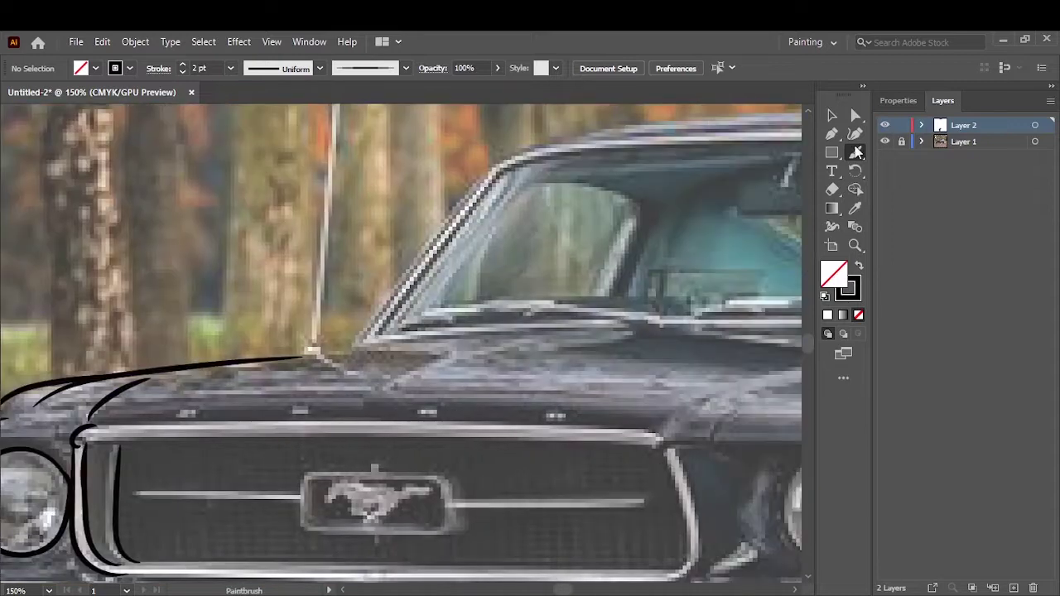
key("p")
left_click(83, 441)
Pen-outline the grille opening, closing the path near its top-left corner
left_click_drag(646, 443, 675, 487)
scroll(675, 487, "up", 2)
left_click(709, 564)
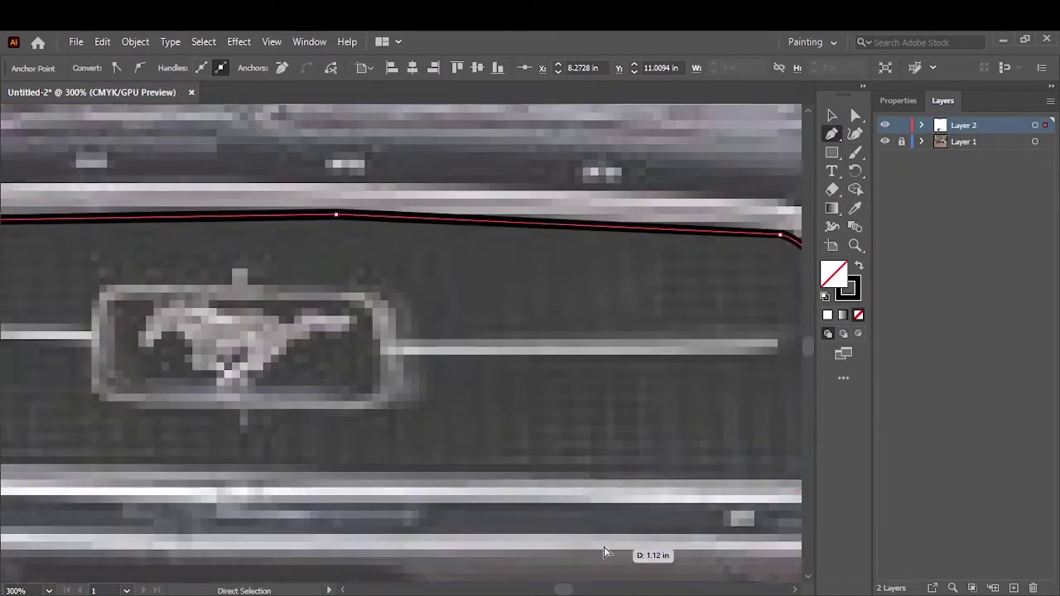
left_click(375, 471)
scroll(301, 478, "down", 2)
left_click(173, 227)
scroll(218, 237, "up", 4)
scroll(122, 197, "down", 5)
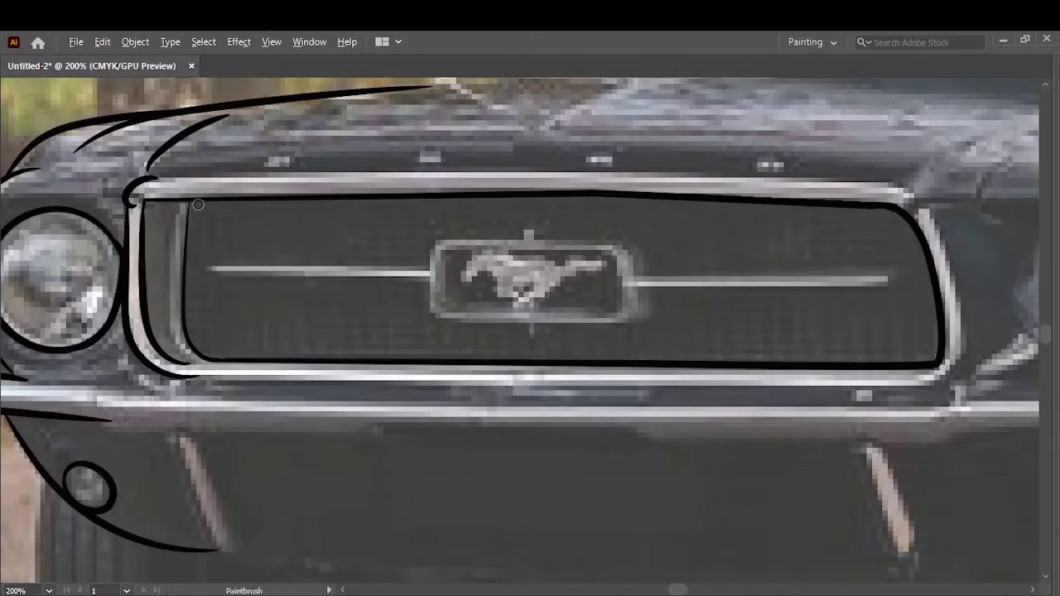
Start the emblem bar path along its top, tracing the notch and the emblem's top edge
left_click(127, 253)
left_click(473, 253)
scroll(474, 224, "up", 2)
left_click(466, 213)
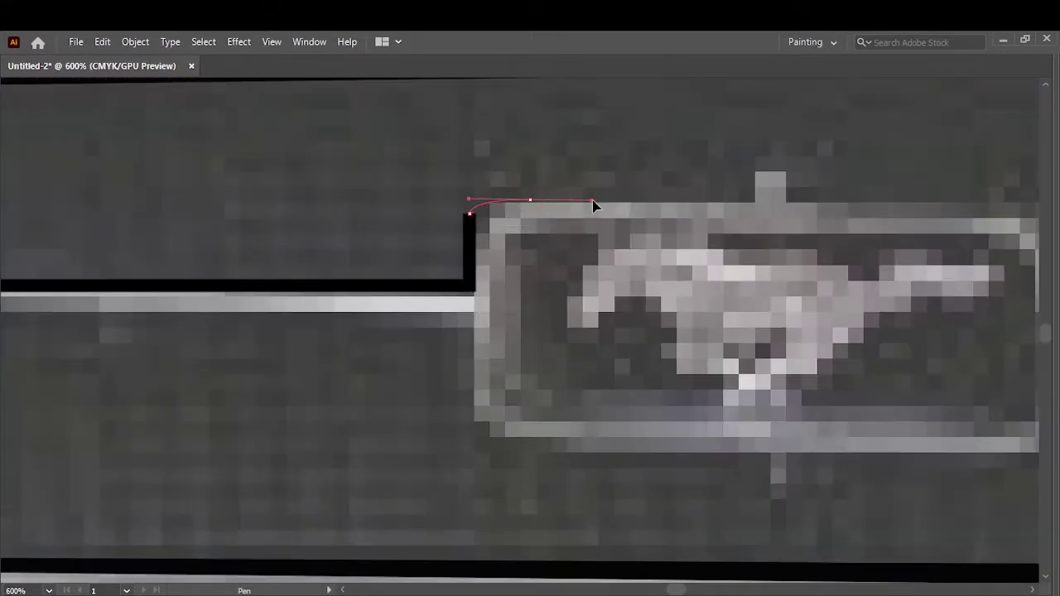
scroll(591, 206, "down", 2)
scroll(911, 212, "down", 2)
scroll(752, 204, "up", 4)
left_click(729, 207)
left_click(729, 171)
left_click(762, 171)
left_click(797, 212)
left_click_drag(867, 250, 872, 312)
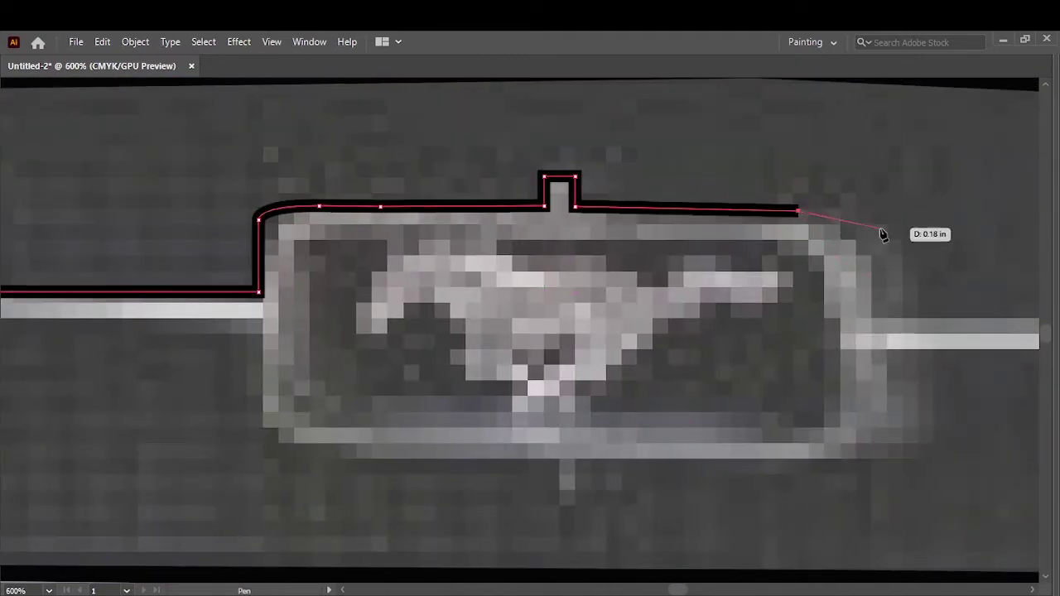
key("ctrl+z")
Continue the outline down the emblem's right side and along the right-hand bar
scroll(845, 279, "right", 3)
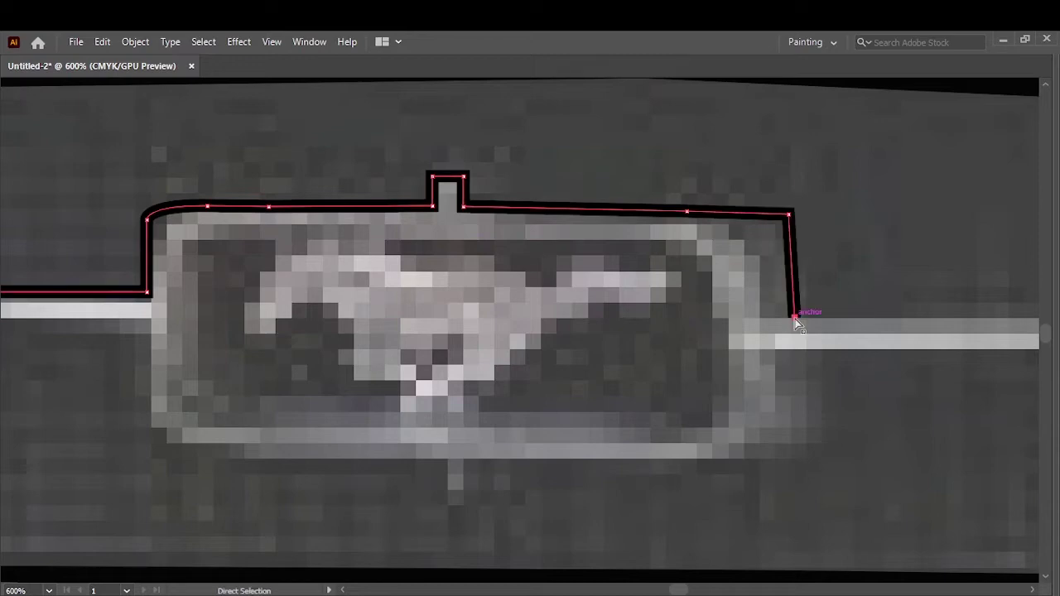
scroll(798, 324, "down", 4)
scroll(622, 345, "up", 4)
left_click(627, 358)
scroll(634, 355, "down", 4)
left_click(792, 352)
scroll(786, 390, "up", 4)
left_click(785, 376)
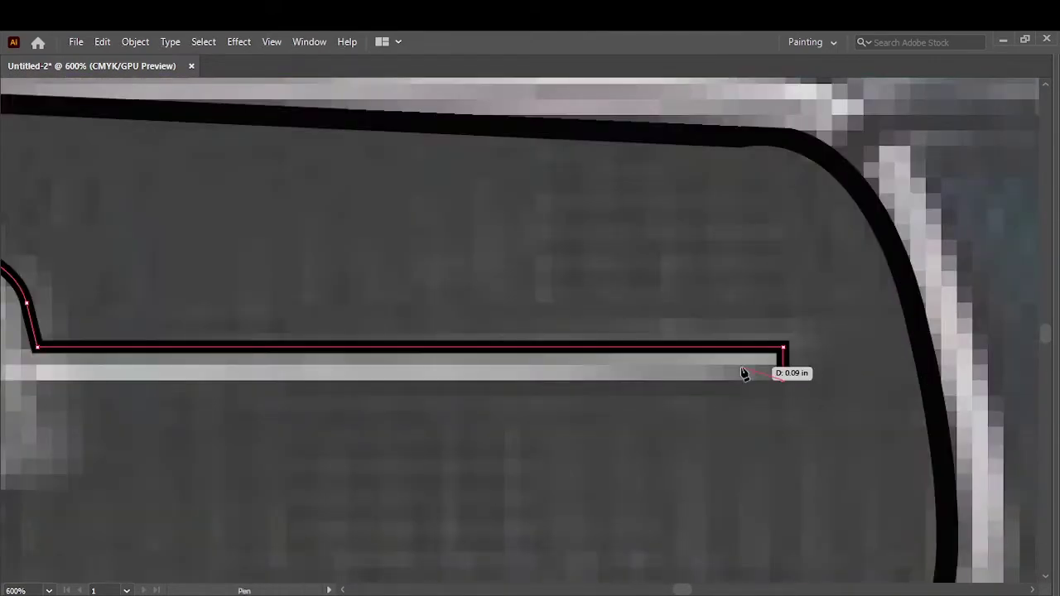
scroll(752, 372, "down", 4)
scroll(384, 426, "up", 4)
scroll(384, 426, "down", 4)
scroll(406, 393, "down", 4)
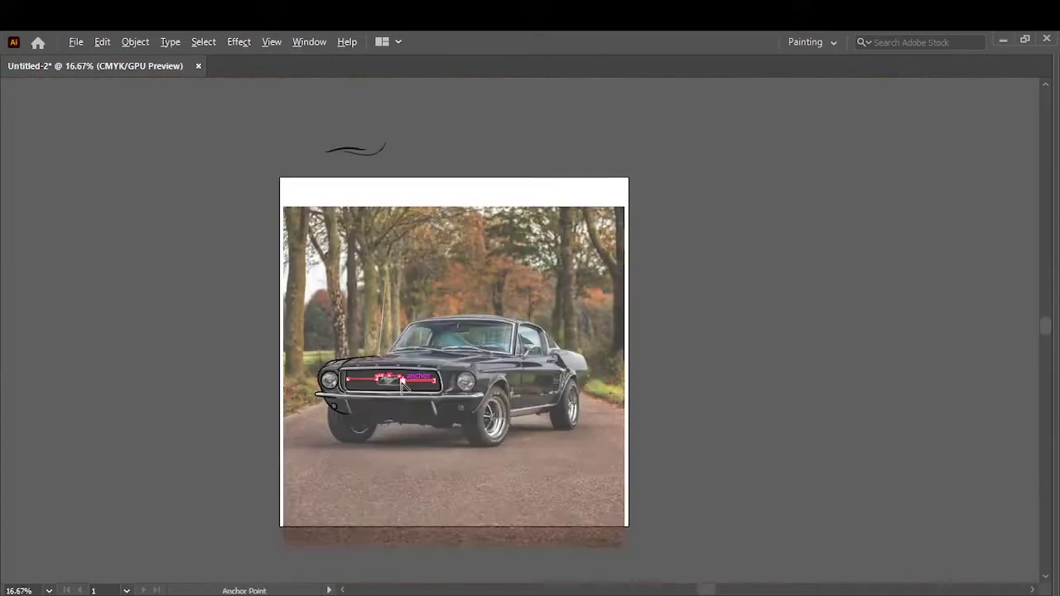
scroll(401, 377, "up", 1)
Show the Control panel again from the Window menu
left_click(308, 41)
left_click(375, 156)
left_click(309, 42)
left_click(711, 326)
scroll(408, 434, "up", 5)
scroll(627, 379, "up", 2)
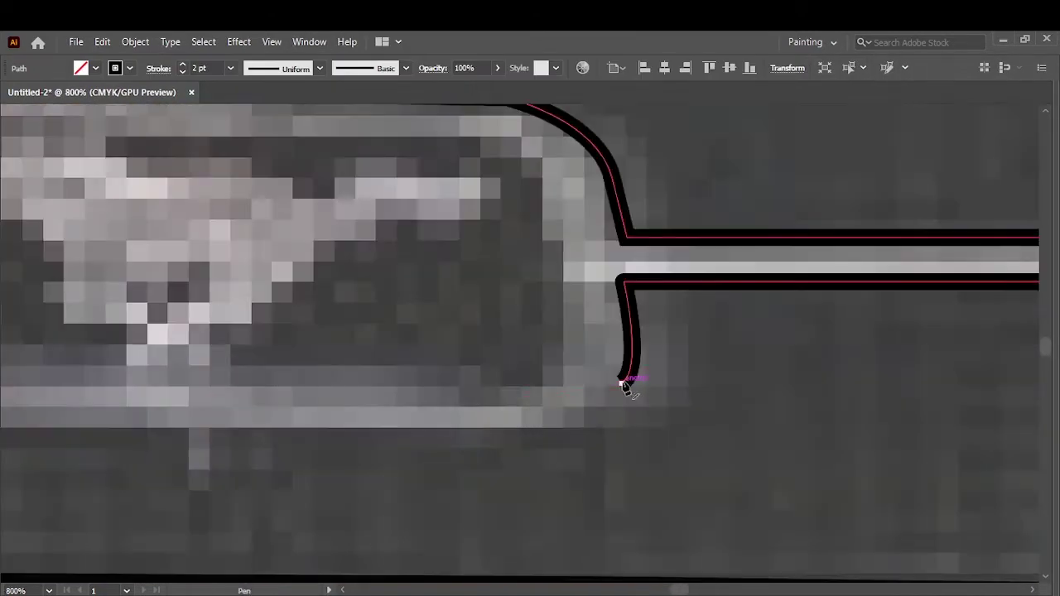
Add a curved point at the emblem's lower right to complete the outline
left_click_drag(350, 439, 440, 445)
scroll(419, 445, "down", 6)
scroll(419, 445, "up", 5)
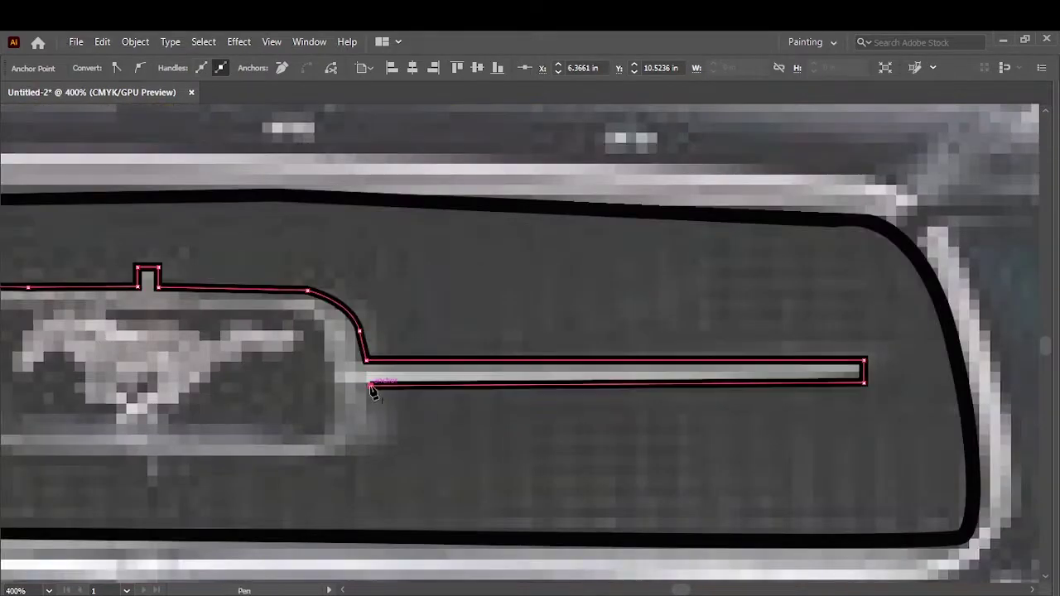
scroll(142, 320, "down", 5)
scroll(383, 280, "up", 5)
scroll(383, 279, "up", 2)
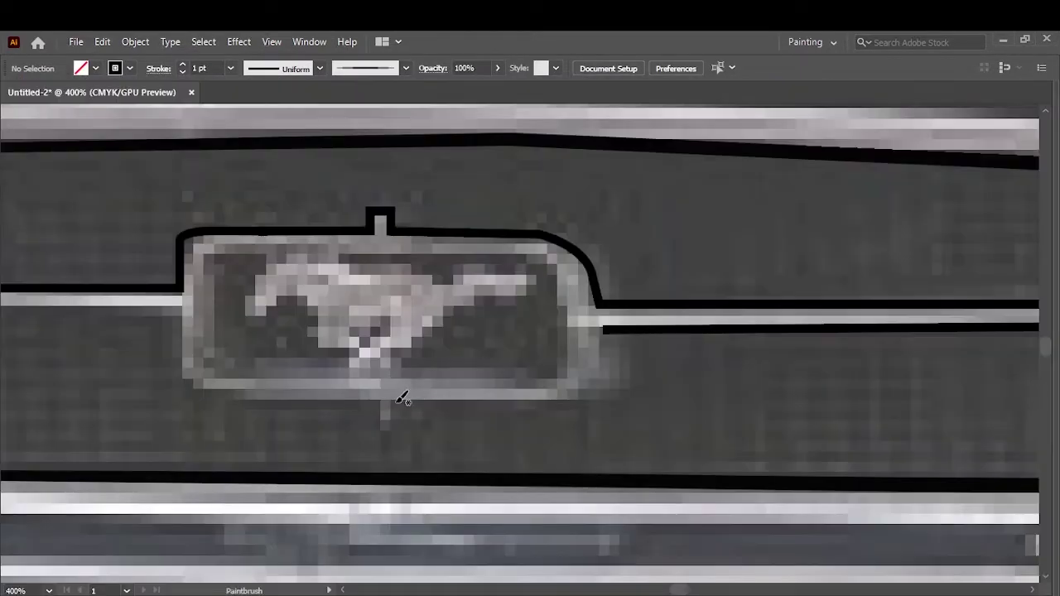
Brush strokes under the emblem, along its lower-left edge and up its right side
left_click_drag(542, 395, 609, 327)
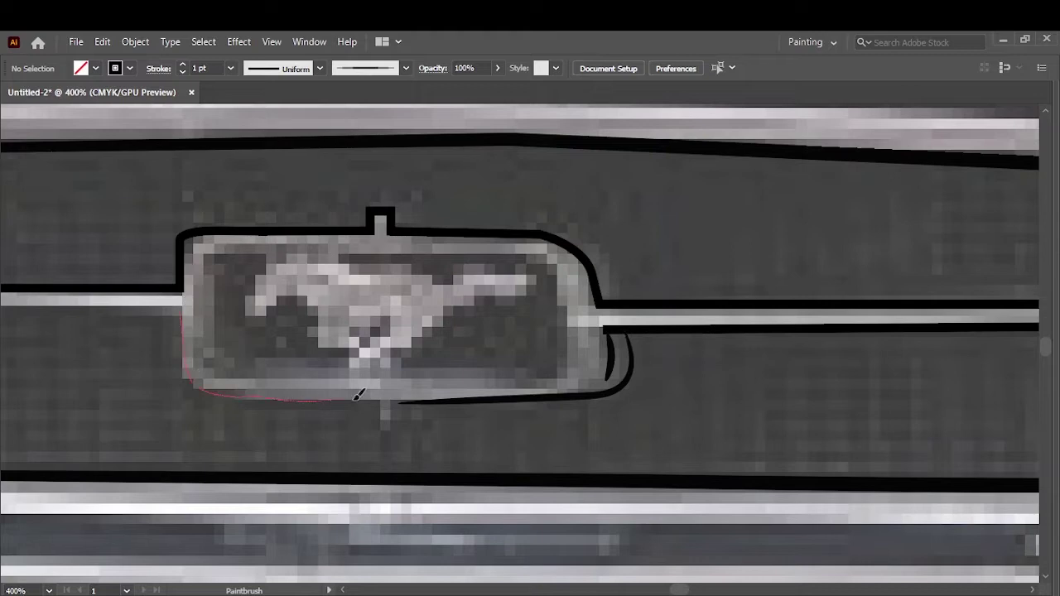
left_click_drag(358, 396, 377, 401)
left_click_drag(617, 300, 595, 242)
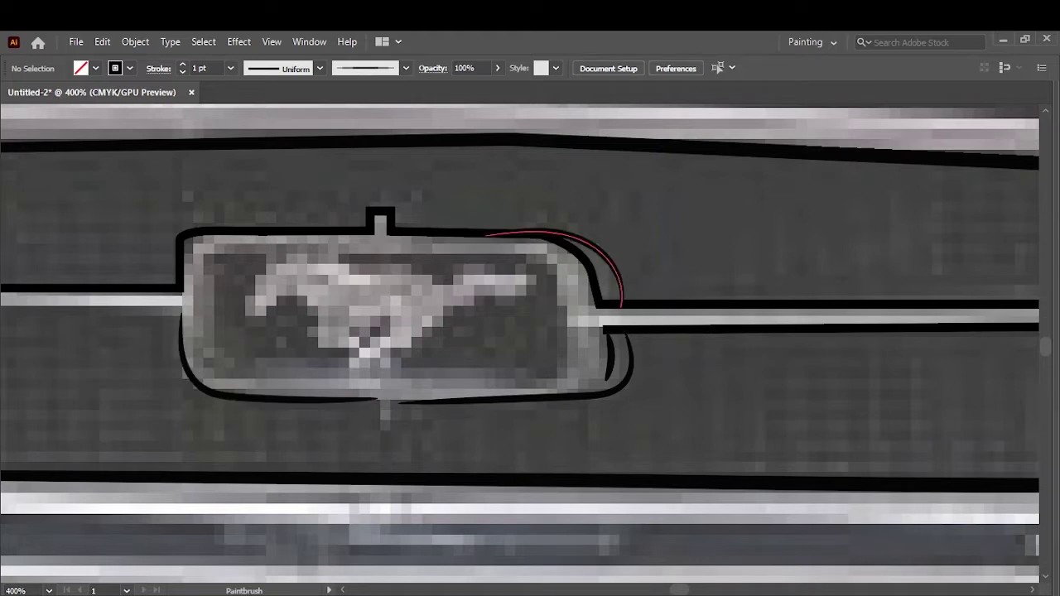
key("ctrl+equal")
Select the stroke traced under the emblem and set its weight to 2 pt
key("v")
left_click(651, 190)
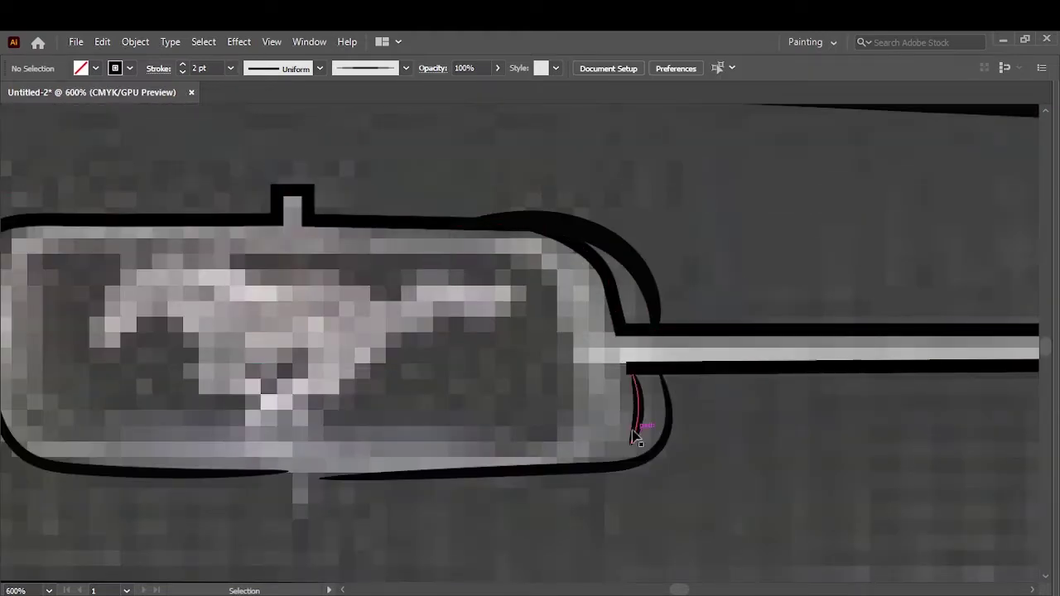
left_click(635, 404)
scroll(393, 461, "left", 3)
left_click(230, 68)
left_click(248, 135)
left_click(229, 68)
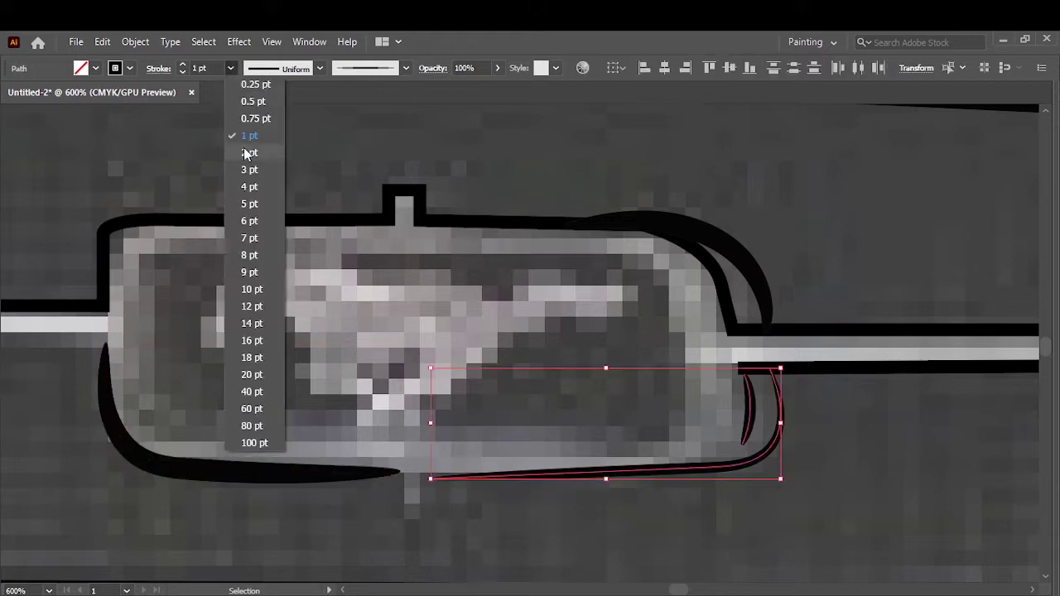
left_click(248, 153)
Extend a pen path with a point straight down from its end, then finish it
key("ctrl+equal")
left_click(428, 422)
left_click(389, 507)
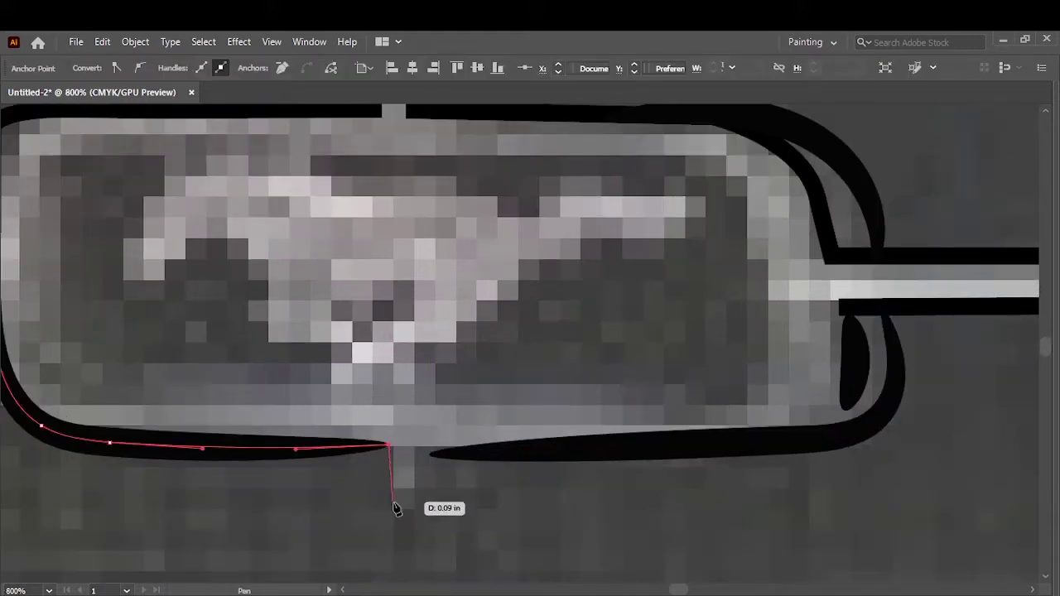
key("ctrl+0")
key("v")
Hide the photo layer to check the line work, then show it again
key("F7")
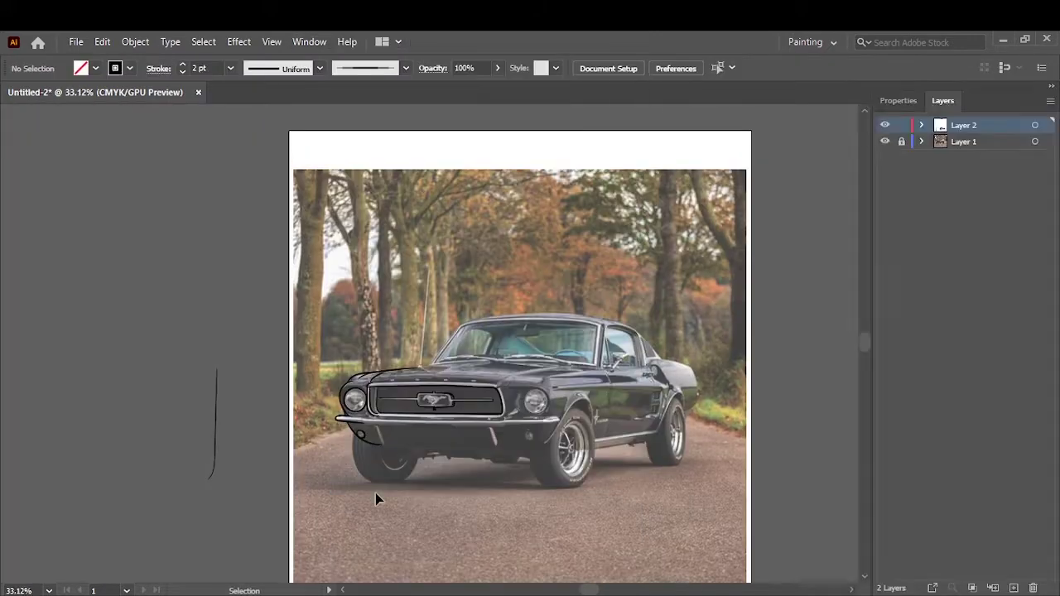
left_click(942, 100)
left_click(885, 142)
left_click(886, 142)
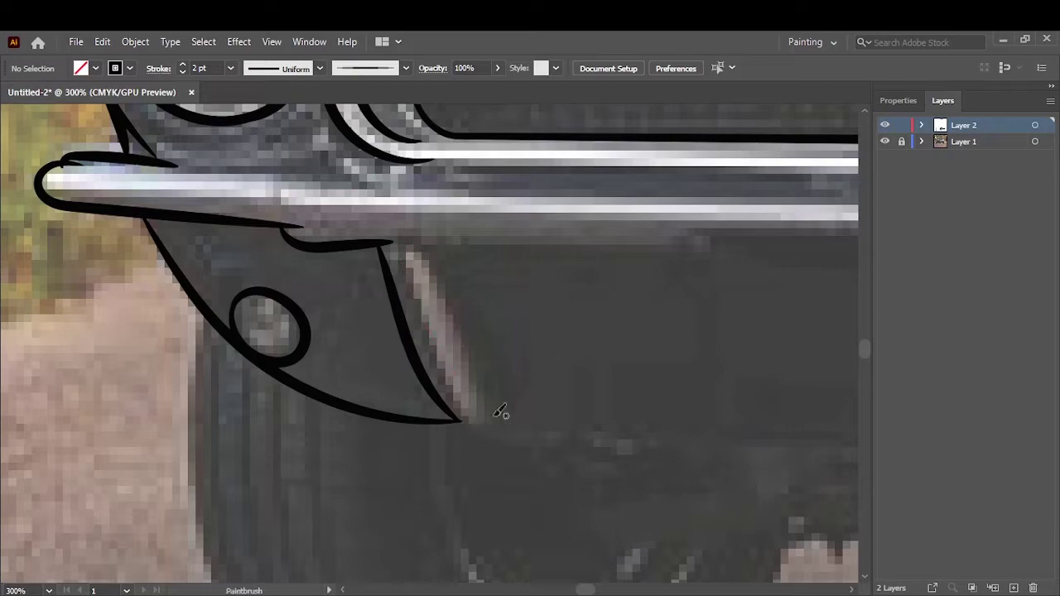
Trace a diagonal stroke below the bumper and deselect it
left_click_drag(497, 420, 414, 244)
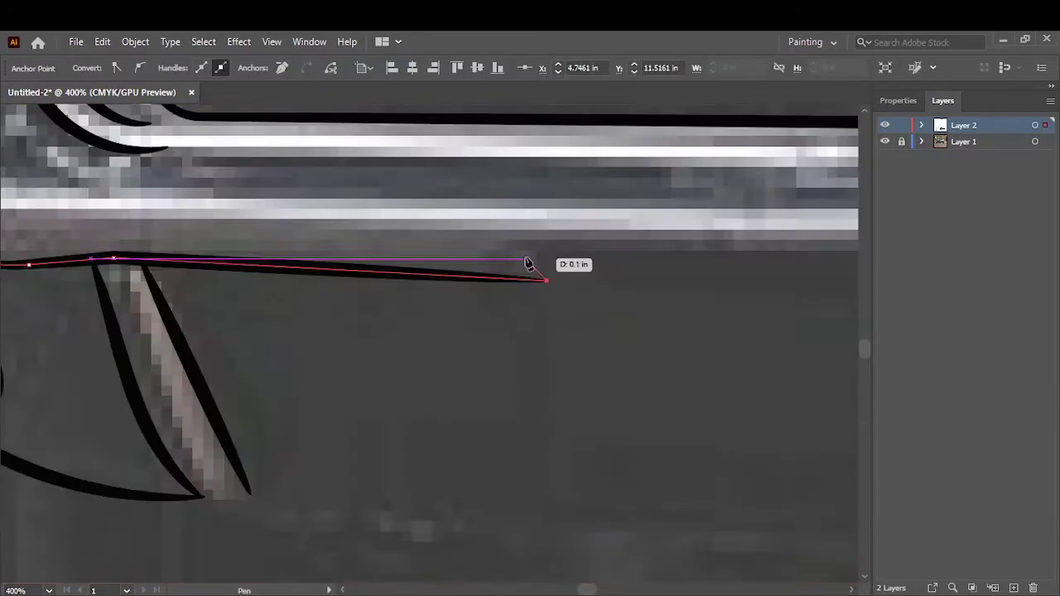
key("ctrl+shift+a")
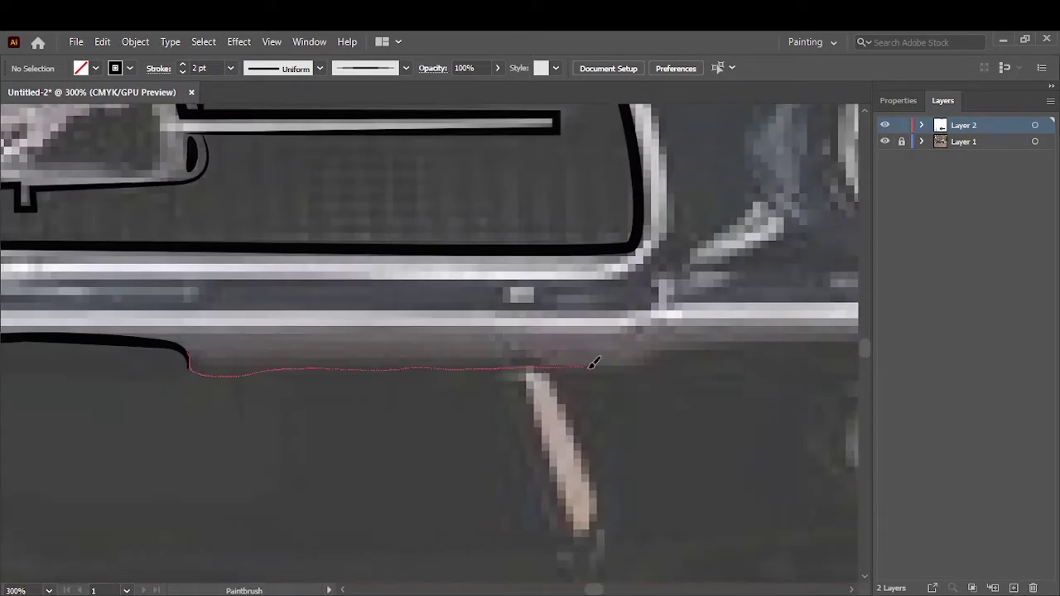
left_click_drag(593, 363, 665, 351)
left_click(309, 42)
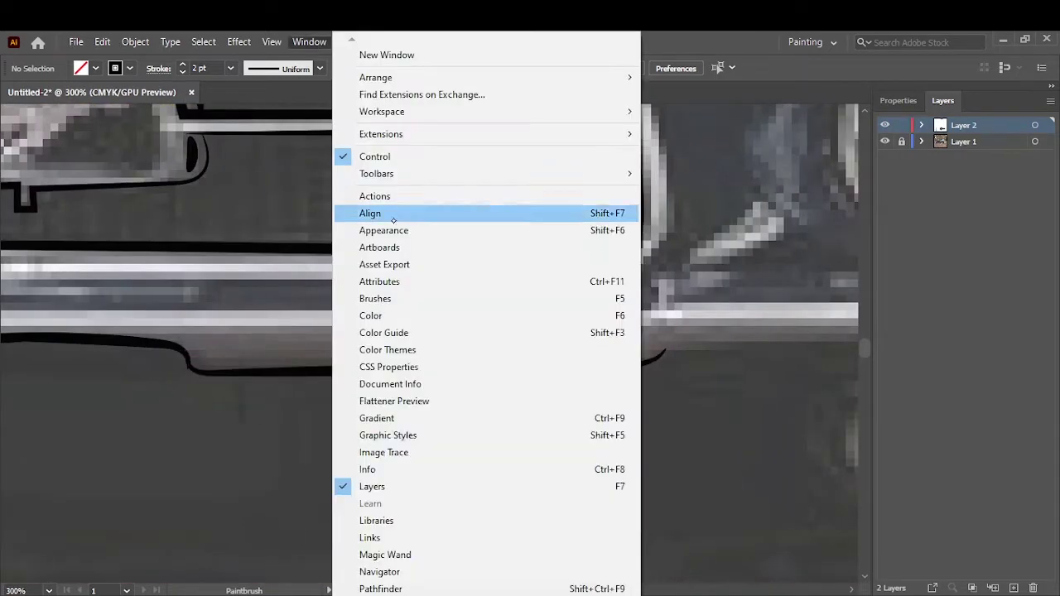
Reset the Painting workspace, dock the tools on the right, and show Properties and Layers
left_click(473, 539)
left_click(816, 42)
left_click(839, 223)
right_click(880, 103)
left_click(888, 111)
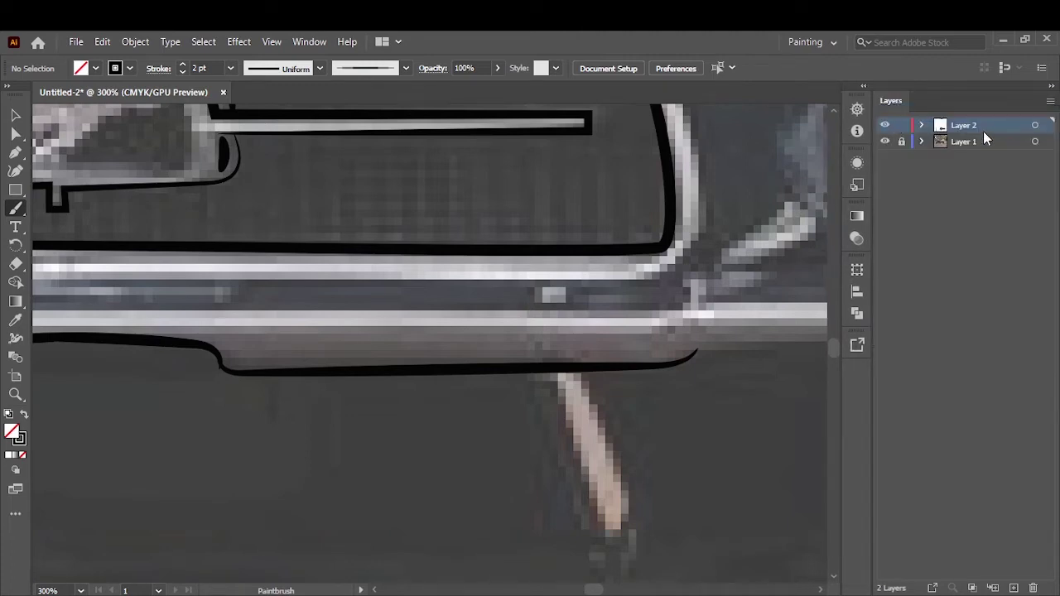
left_click_drag(30, 103, 837, 94)
left_click(309, 41)
left_click(379, 465)
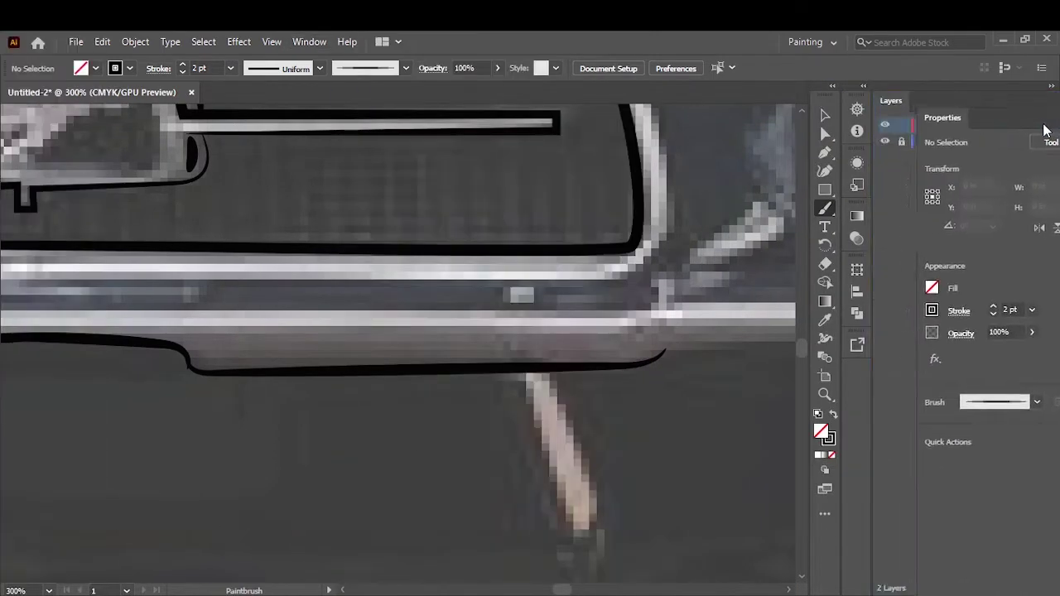
left_click(943, 100)
Paintbrush the running-horse emblem's outline, undoing one misplaced stroke
key("ctrl+0")
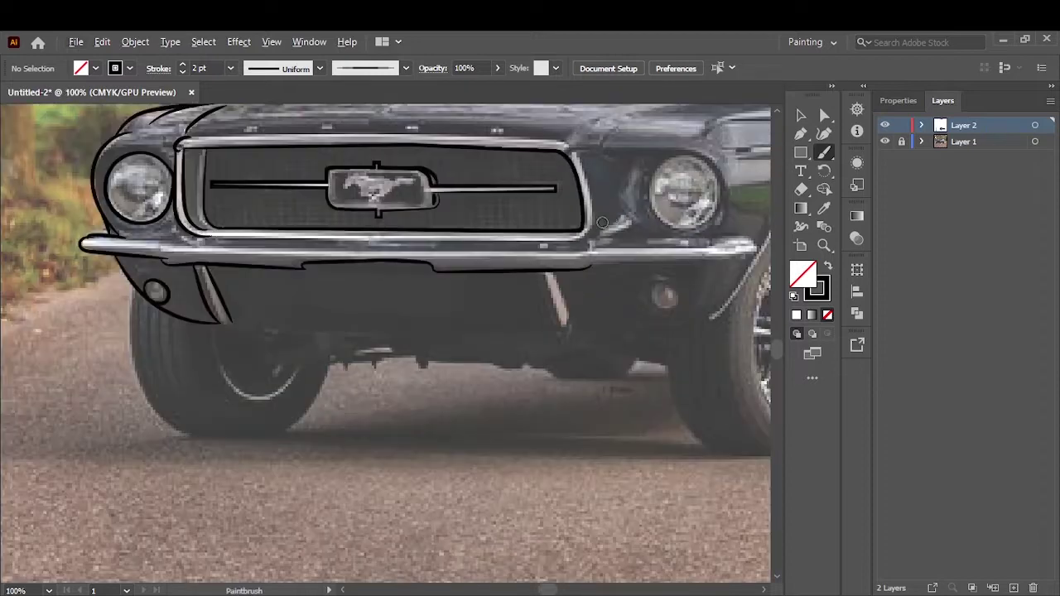
scroll(379, 190, "up", 5)
mouse_move(364, 135)
left_mouse_down()
mouse_move(454, 245)
mouse_move(395, 174)
left_mouse_up()
left_click_drag(341, 202, 385, 129)
mouse_move(588, 128)
left_mouse_down()
mouse_move(539, 254)
mouse_move(663, 164)
mouse_move(632, 178)
mouse_move(433, 146)
left_mouse_up()
key("ctrl+z")
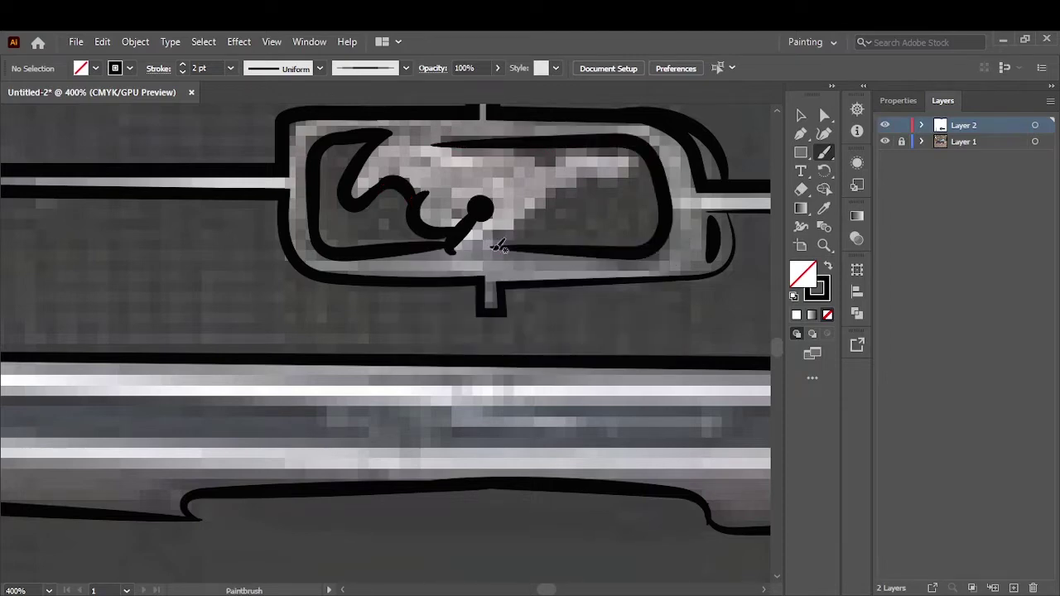
left_click_drag(593, 154, 596, 157)
Fit the whole car in view to check the finished tracing
key("ctrl+0")
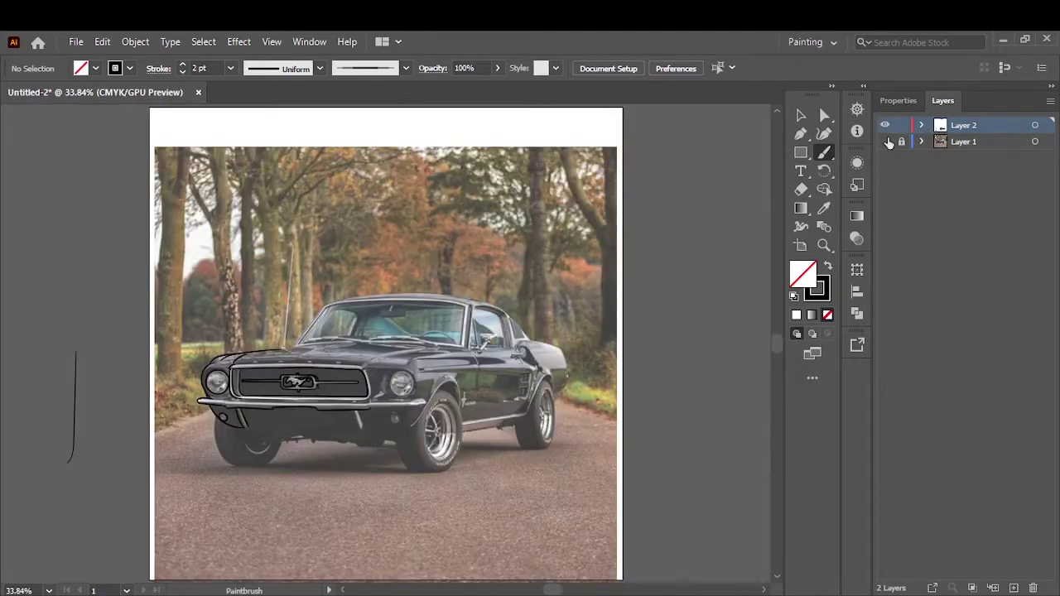
scroll(268, 375, "up", 5)
scroll(168, 347, "up", 3)
key("ctrl+0")
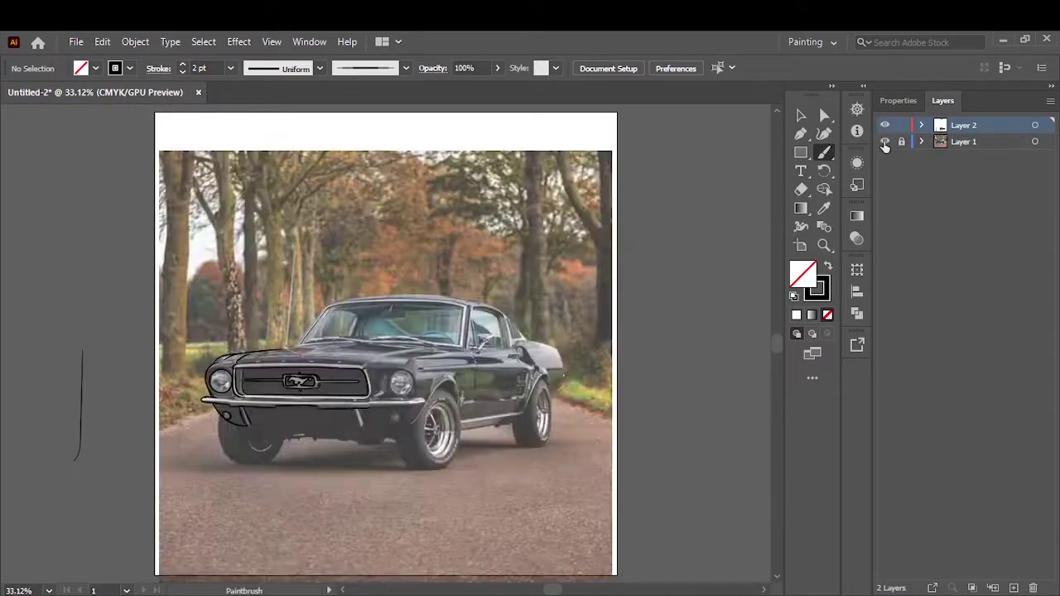
scroll(353, 441, "up", 3)
key("ctrl+0")
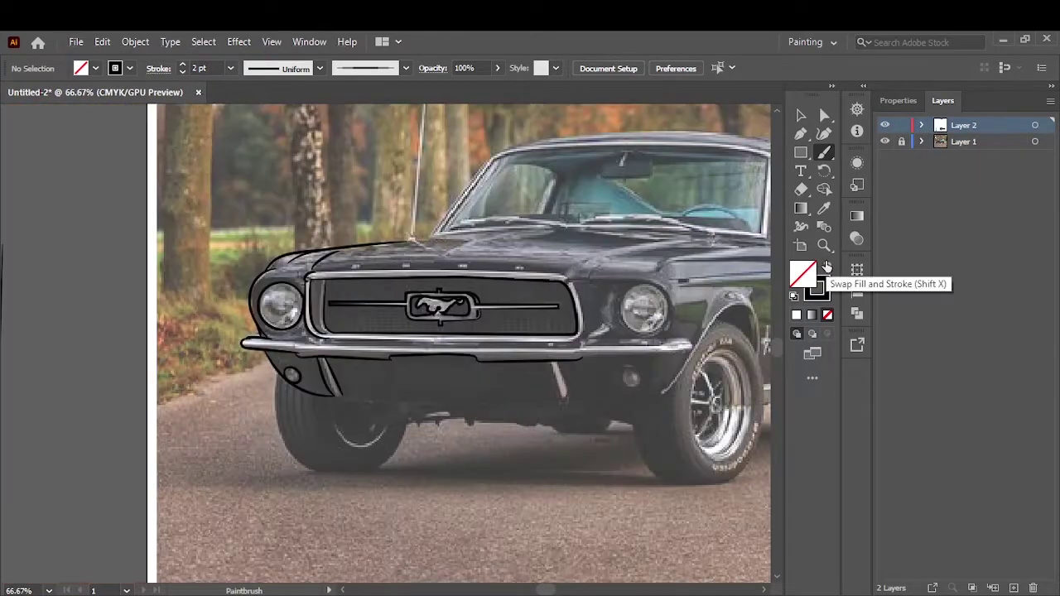
Draw solid black shadow shapes on the upper and lower tire with the Pencil
key("n")
key("shift+x")
scroll(307, 428, "up", 3)
scroll(464, 358, "up", 2)
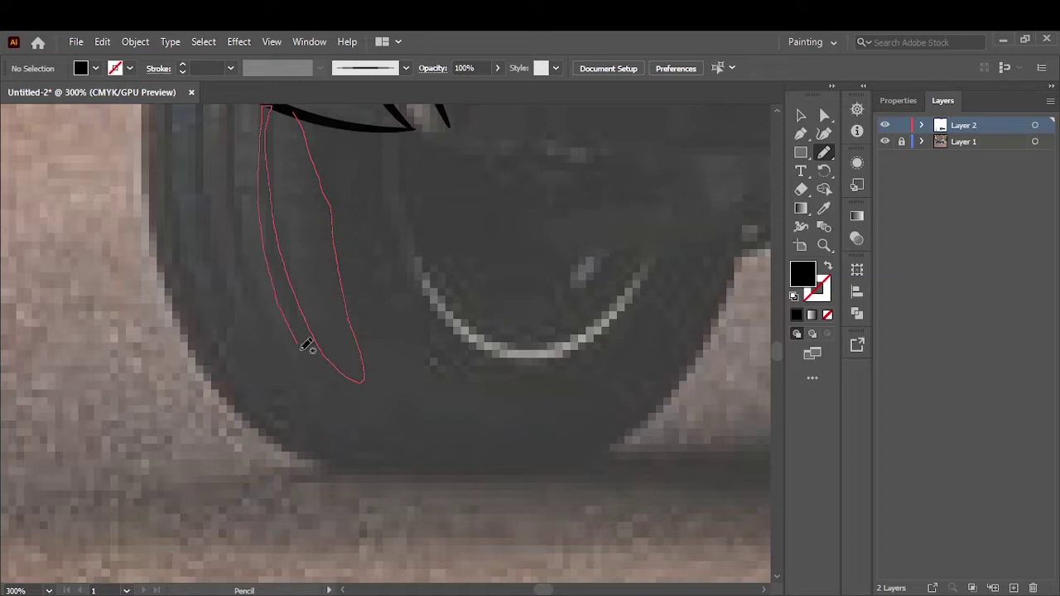
left_click_drag(517, 368, 517, 368)
scroll(517, 367, "down", 2)
scroll(244, 406, "up", 2)
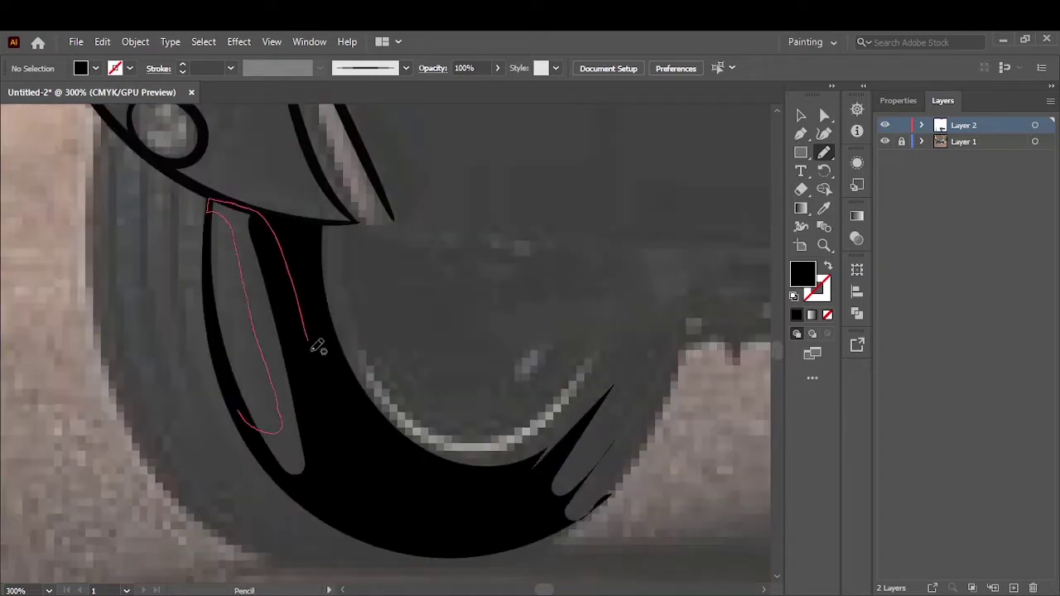
left_click_drag(275, 234, 248, 217)
Brush thin black lines inside the tire and along the rim edge
key("b")
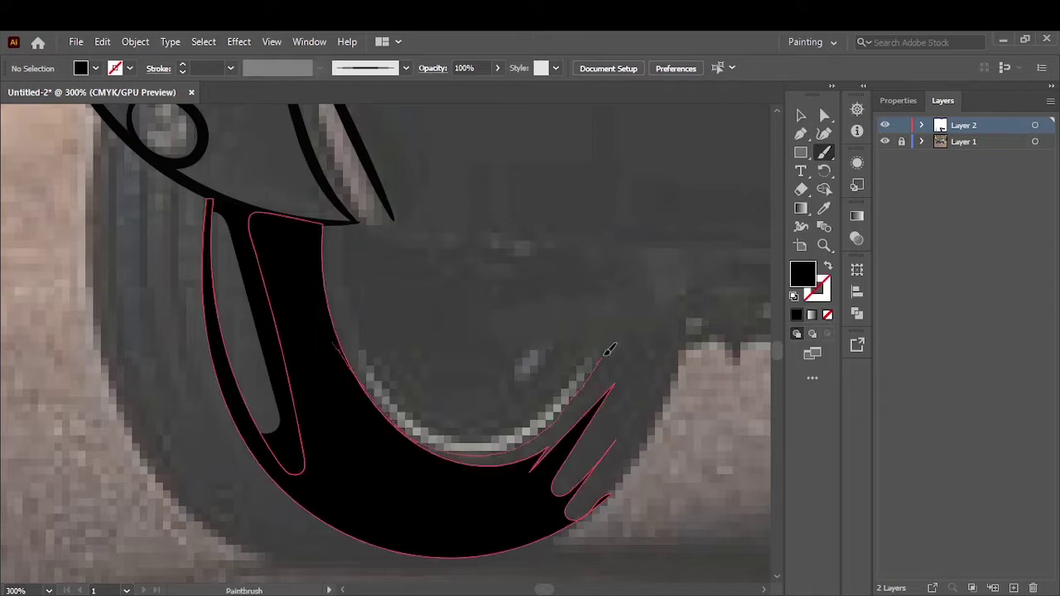
key("shift+x")
left_click_drag(342, 223, 378, 344)
left_click_drag(565, 388, 598, 343)
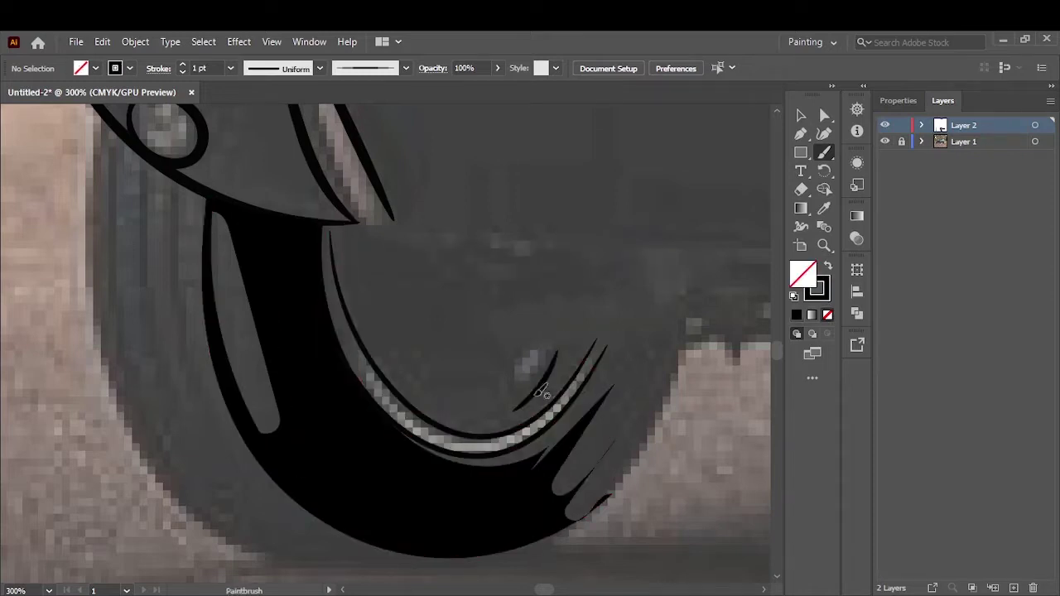
Set stroke weight to 2 pt and add black filled shapes along the rim and tire
key("n")
left_click(230, 68)
left_click(248, 179)
key("shift+x")
left_click_drag(447, 447, 373, 398)
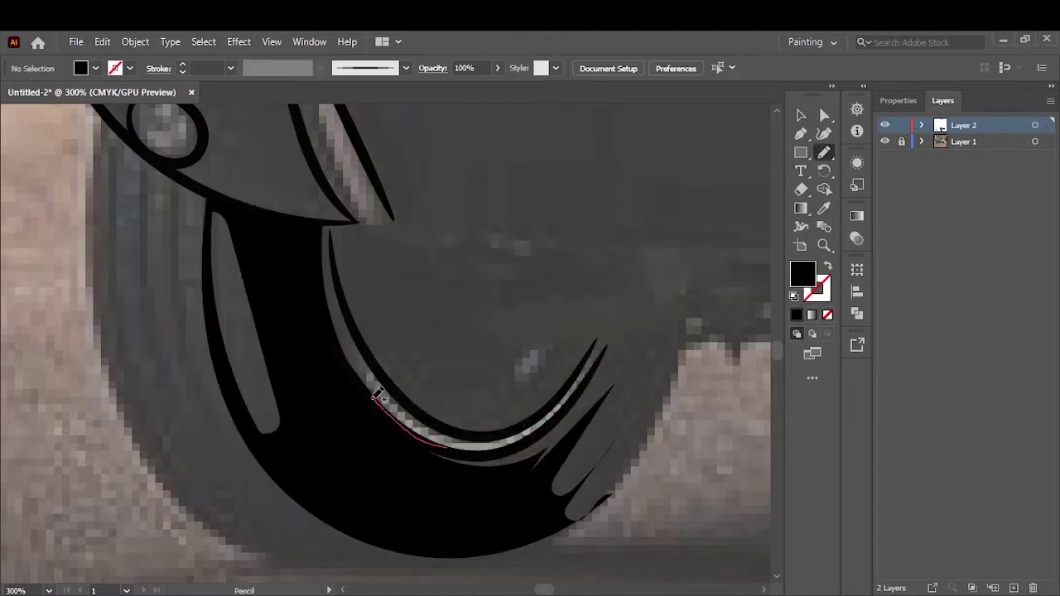
left_click_drag(556, 418, 527, 457)
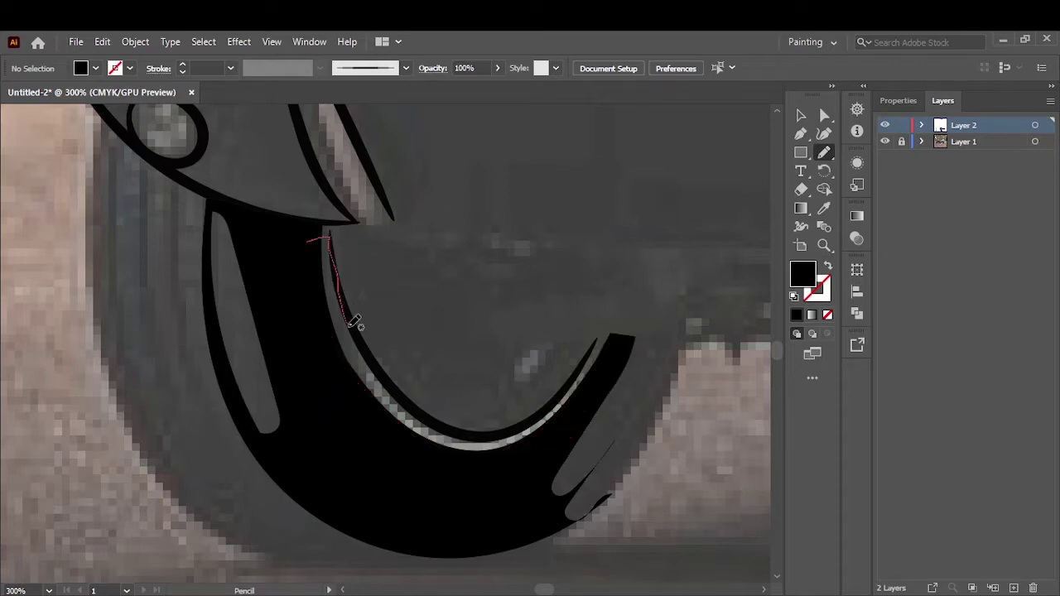
left_click_drag(630, 331, 330, 242)
key("h")
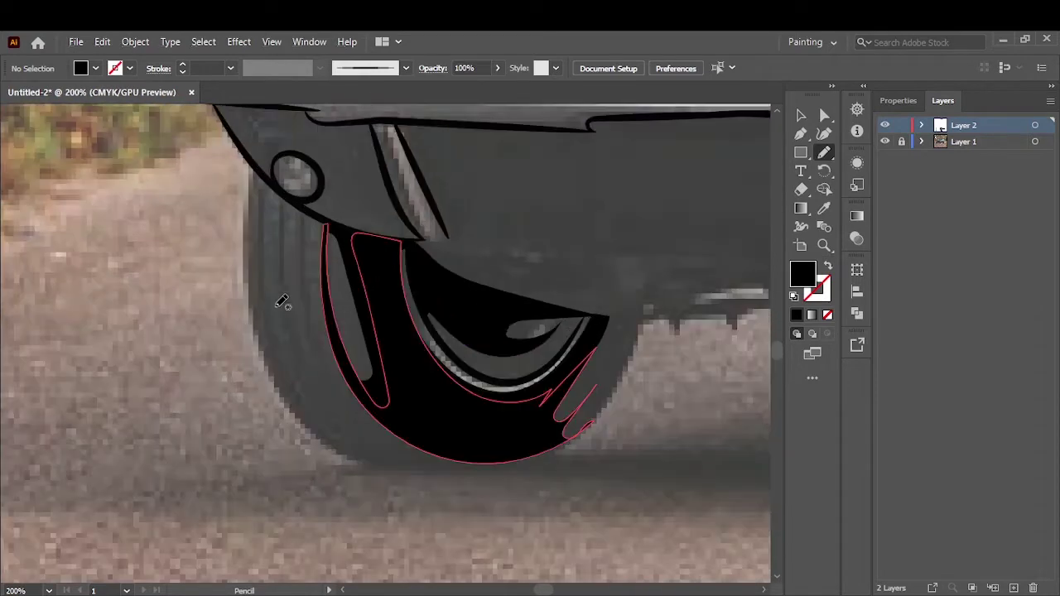
Brush curved black tread lines down the tire's left edge, sidewall and bottom
key("b")
left_click_drag(317, 192, 438, 505)
key("shift+x")
left_click_drag(288, 145, 318, 349)
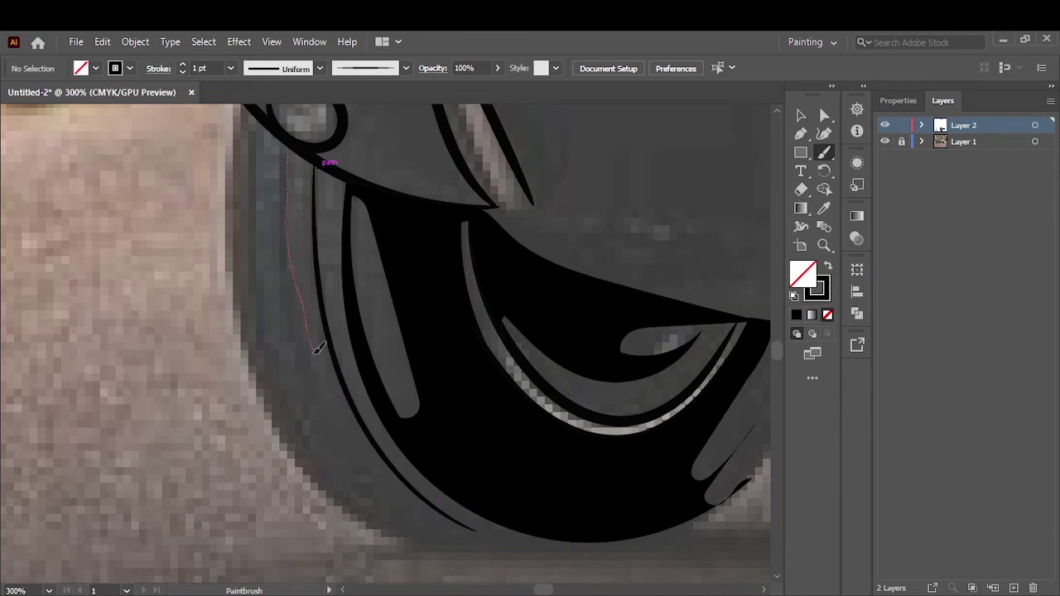
left_click_drag(264, 116, 300, 354)
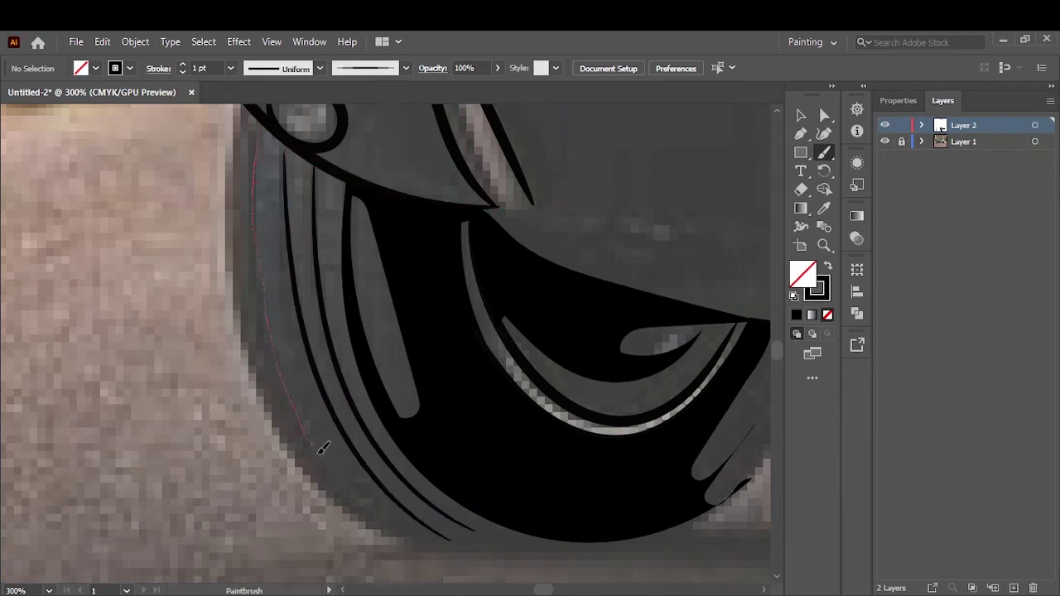
left_click_drag(323, 447, 327, 460)
left_click_drag(284, 153, 452, 543)
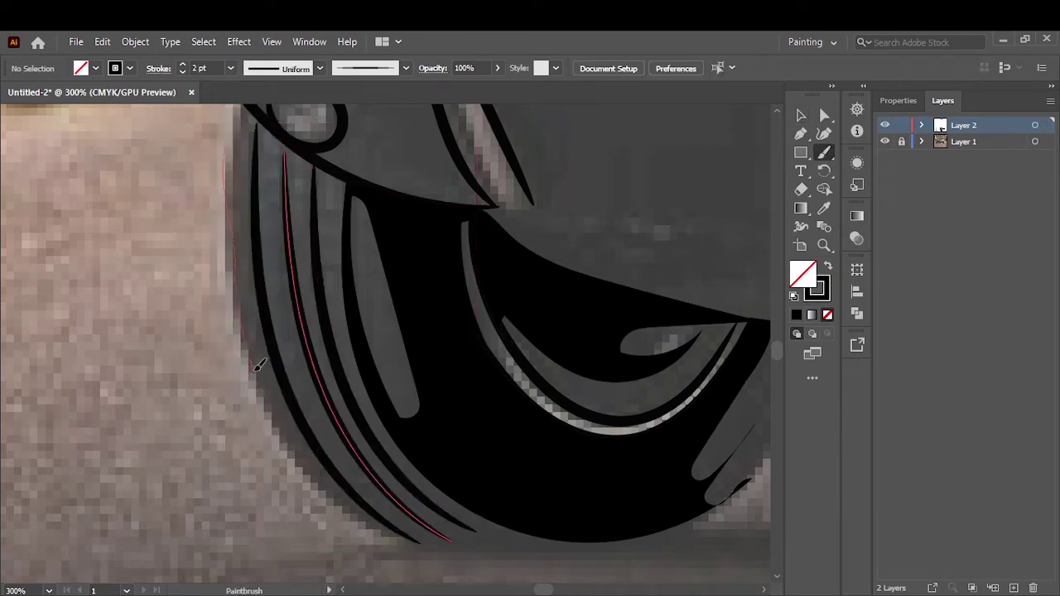
left_click_drag(522, 544, 650, 534)
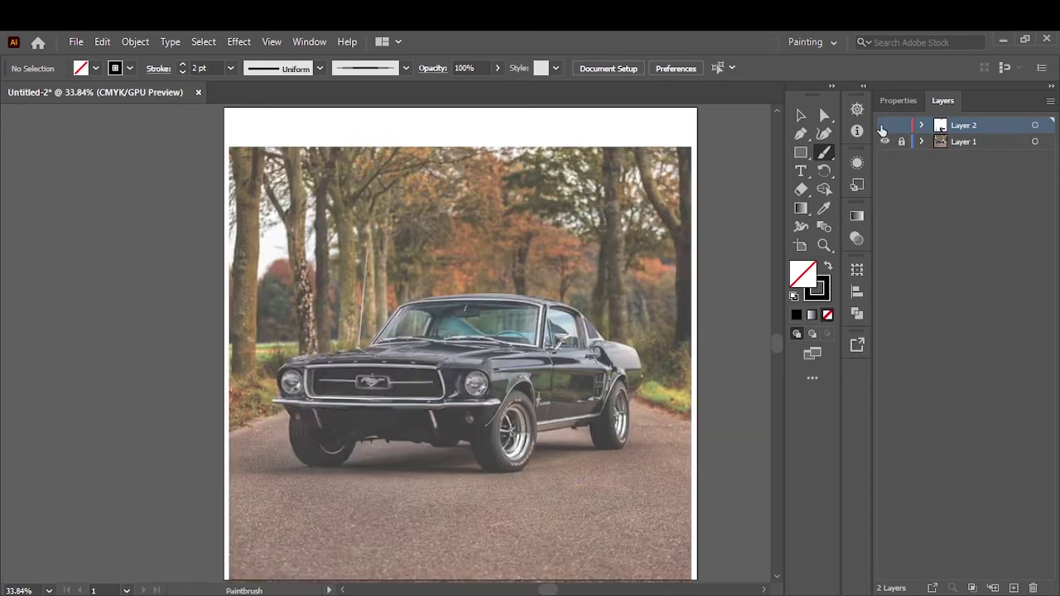
Fill the tire's bottom and left edges with black shadow shapes, checking against the photo
left_click(885, 125)
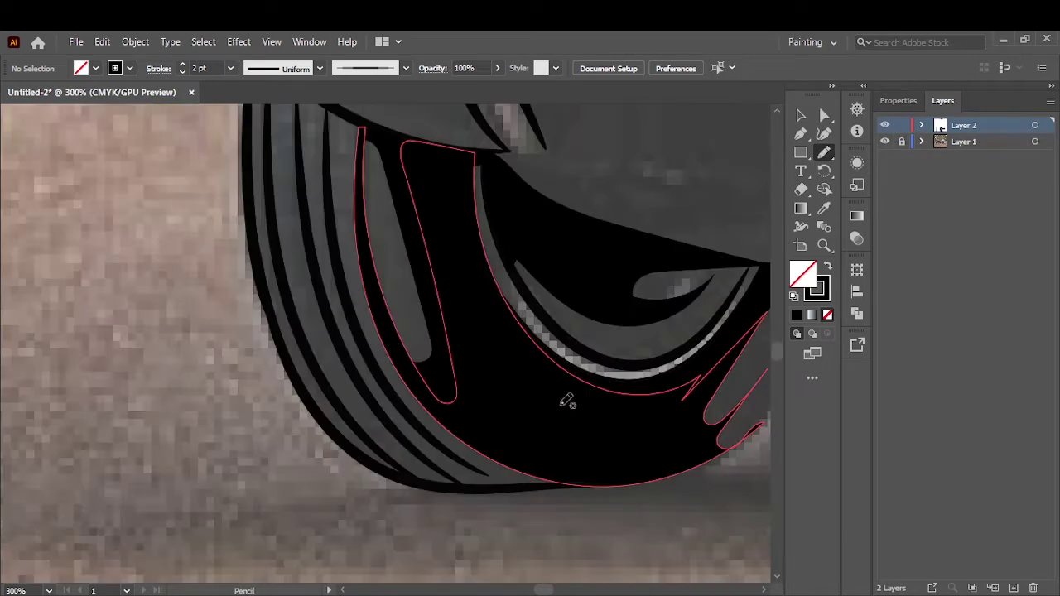
left_click_drag(448, 468, 627, 485)
key("shift+x")
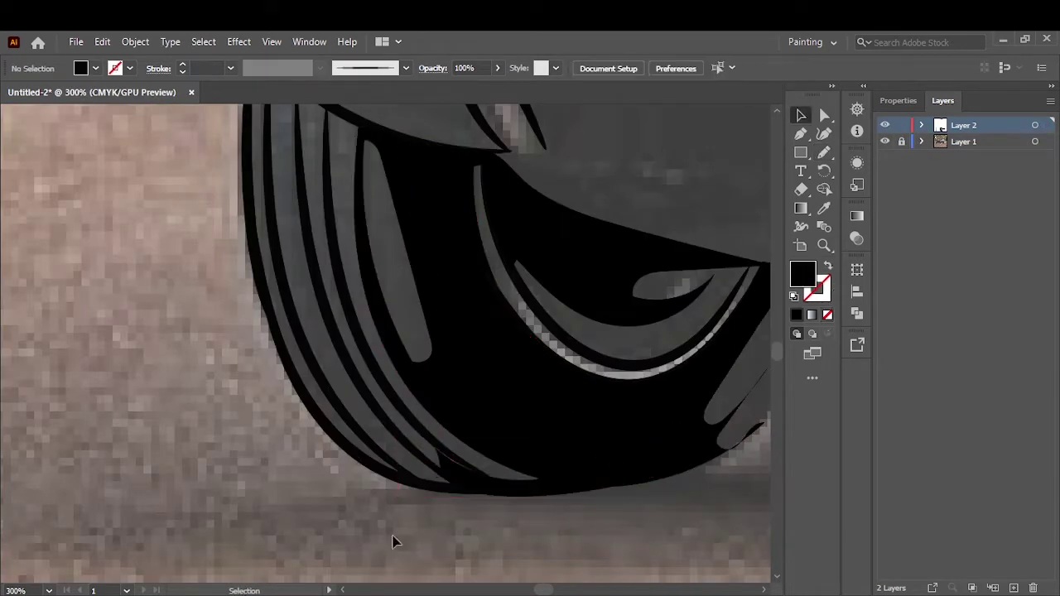
left_click_drag(518, 455, 443, 462)
left_click_drag(627, 488, 627, 489)
left_click_drag(514, 497, 485, 498)
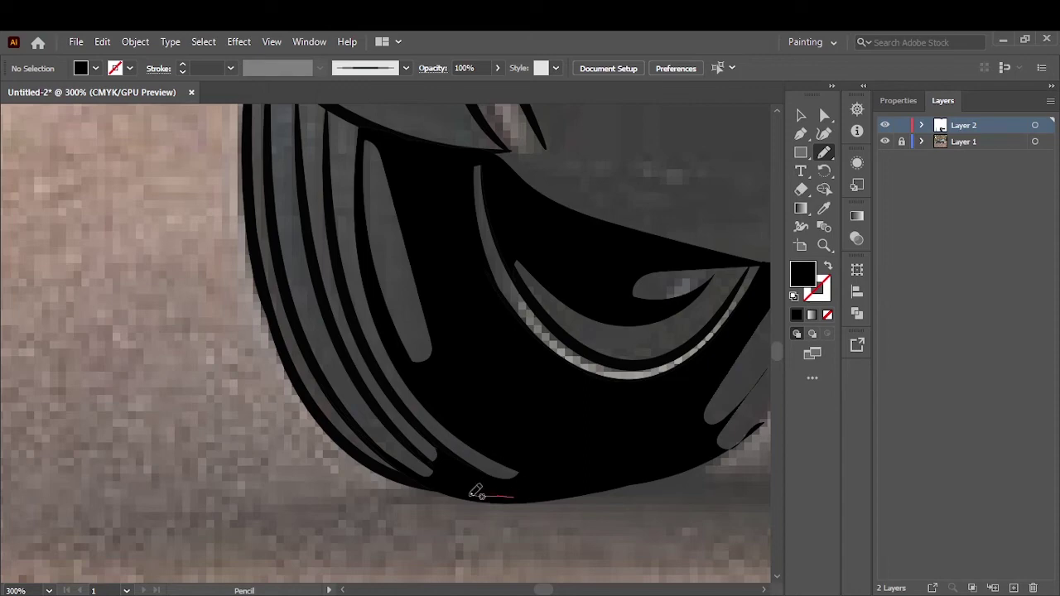
left_click_drag(343, 434, 553, 490)
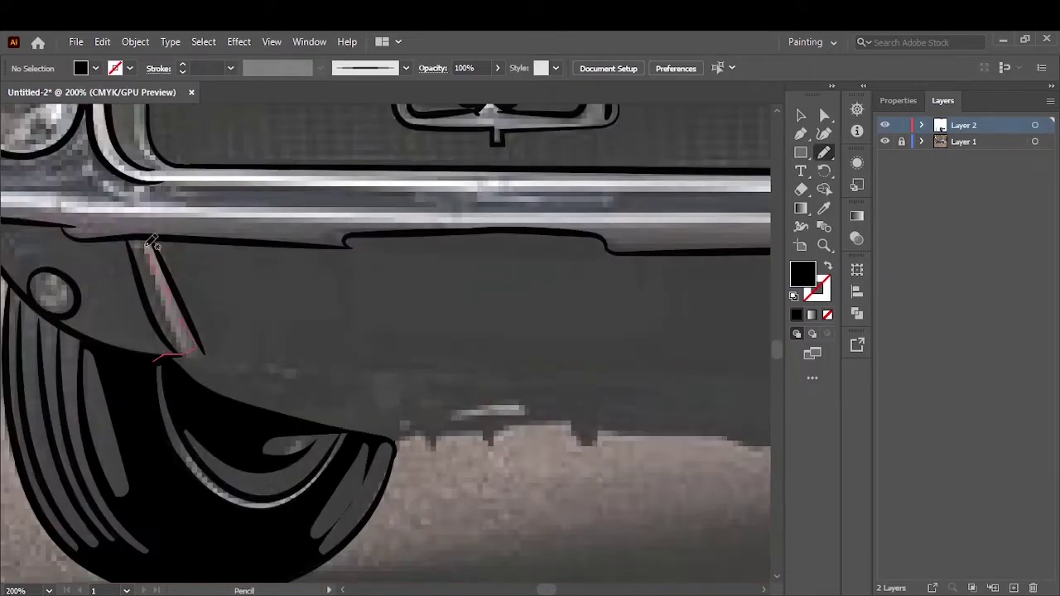
left_click_drag(138, 386, 179, 351)
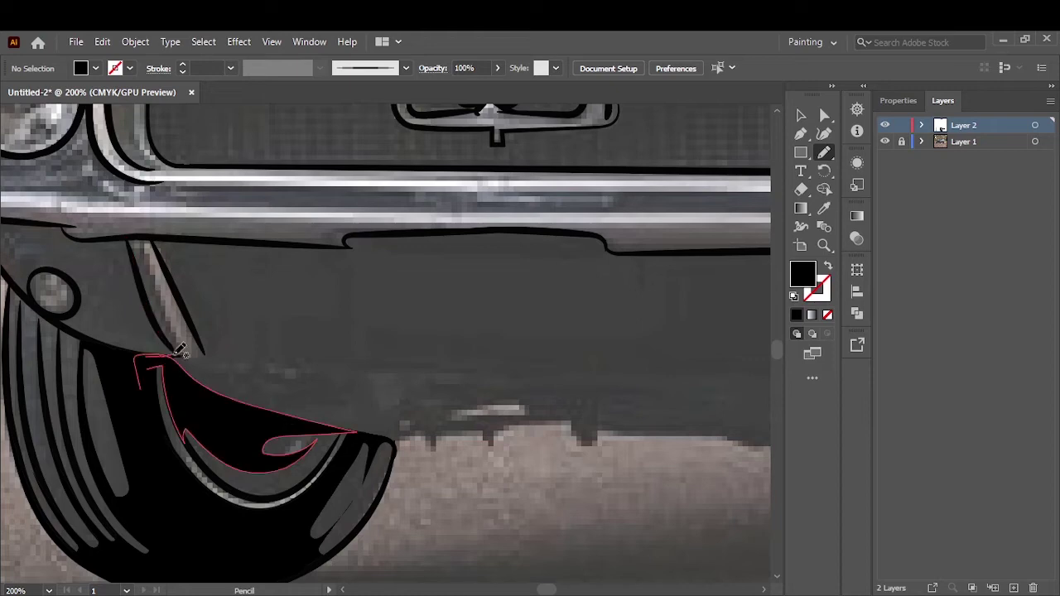
Fill the area beneath the front bumper with black shadow shapes
left_click_drag(399, 443, 290, 370)
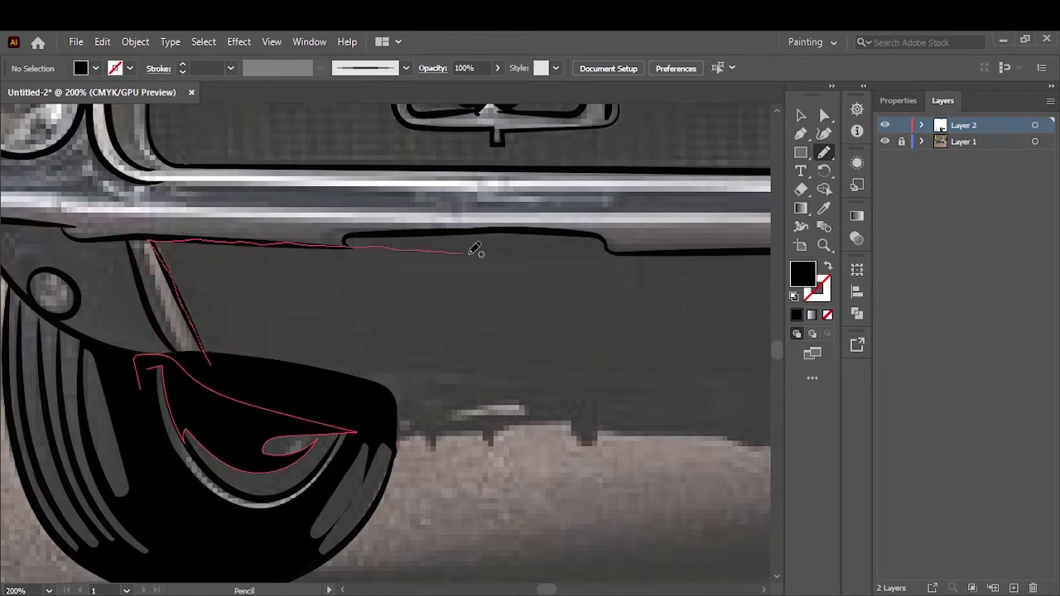
left_click_drag(278, 381, 203, 355)
left_click_drag(385, 424, 427, 439)
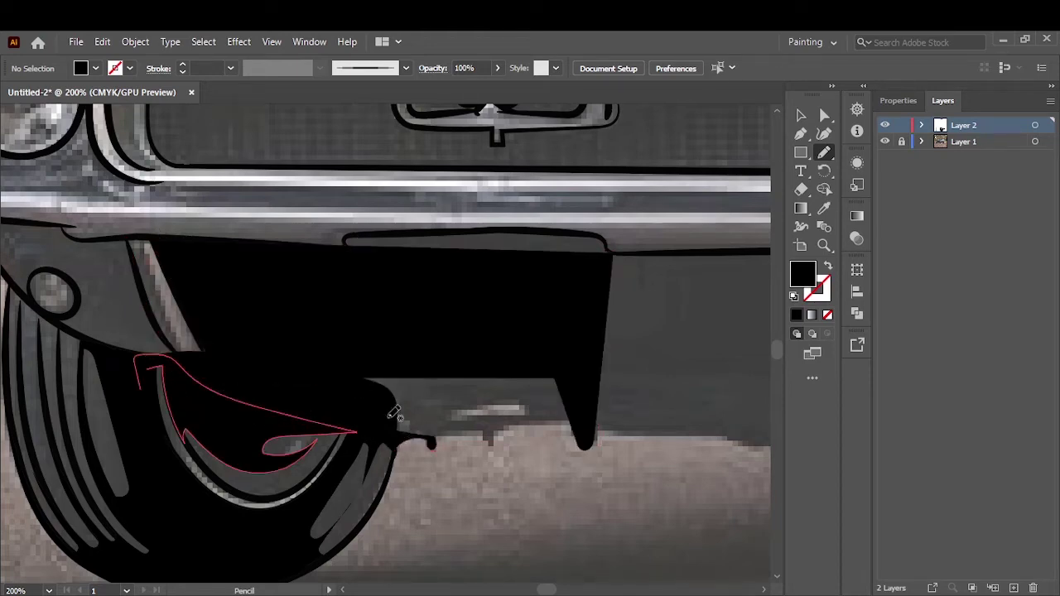
left_click_drag(525, 398, 398, 417)
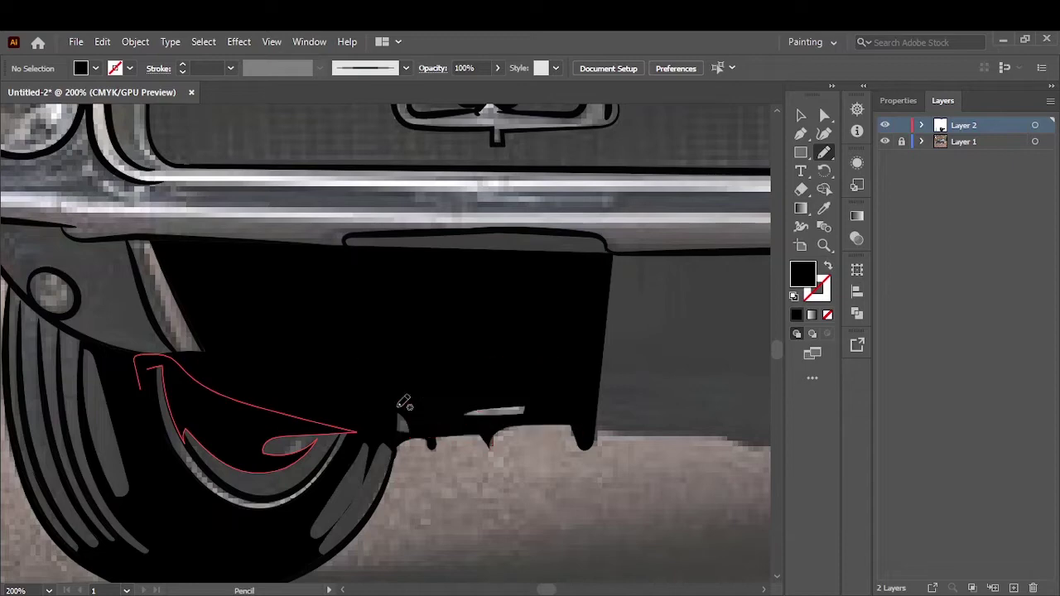
scroll(332, 434, "down", 1)
scroll(331, 433, "up", 2)
left_click_drag(189, 406, 396, 449)
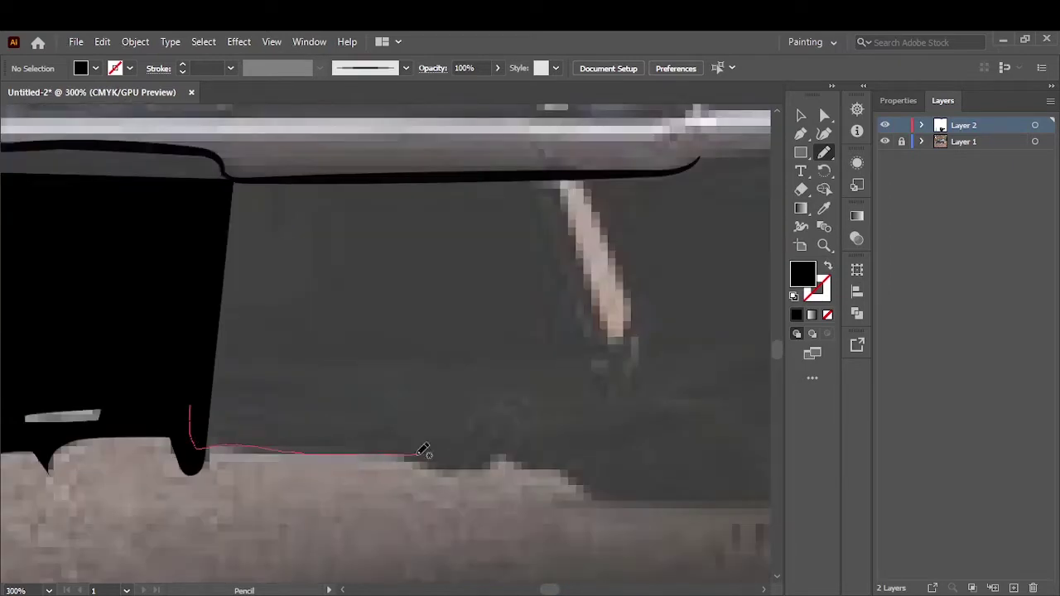
left_click_drag(472, 176, 339, 284)
left_click_drag(585, 487, 544, 171)
Redraw the shadow along the bumper's lower edge, undoing two unwanted loops
key("ctrl+0")
scroll(505, 370, "up", 5)
scroll(505, 370, "up", 1)
left_click_drag(427, 424, 356, 402)
key("ctrl+z")
mouse_move(265, 474)
left_mouse_down()
mouse_move(395, 464)
mouse_move(278, 472)
mouse_move(290, 451)
left_mouse_up()
key("ctrl+z")
left_click_drag(297, 443, 320, 401)
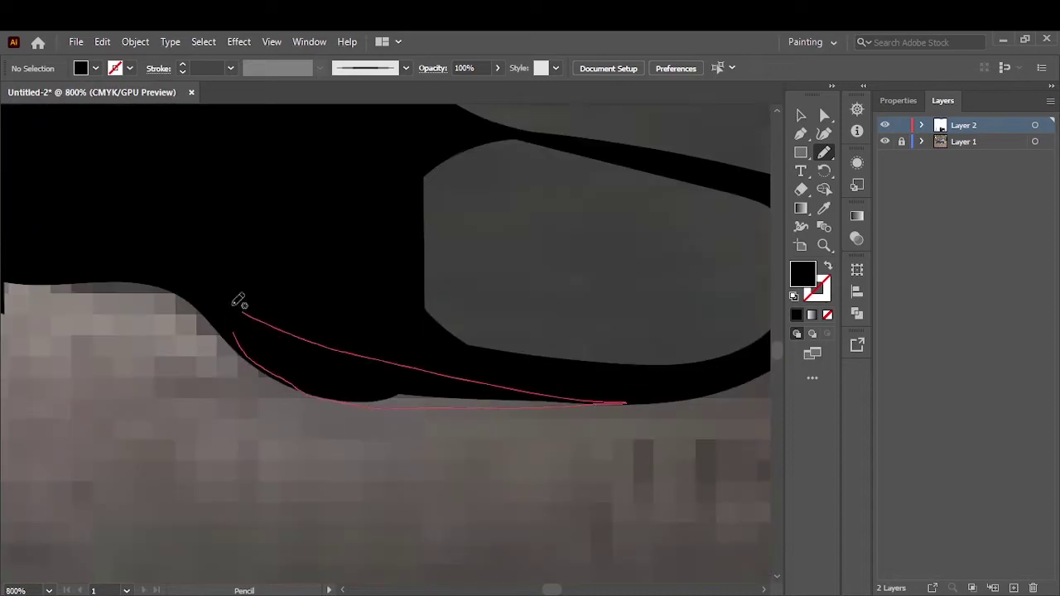
Extend the bumper shadow around the fog light and raise the brush weight to 3 pt
left_click_drag(317, 339, 323, 344)
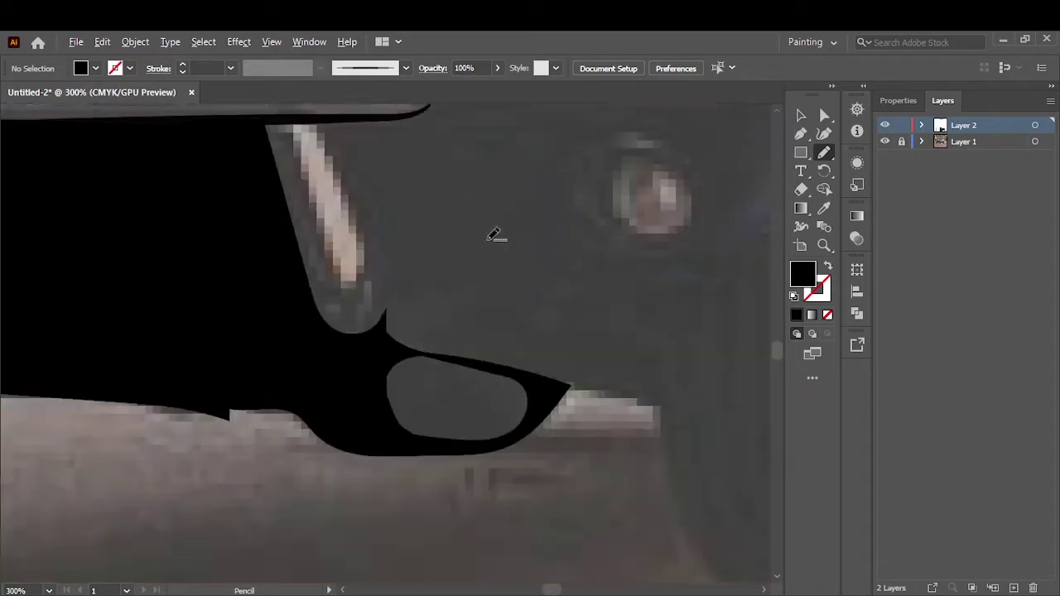
left_click_drag(383, 339, 385, 341)
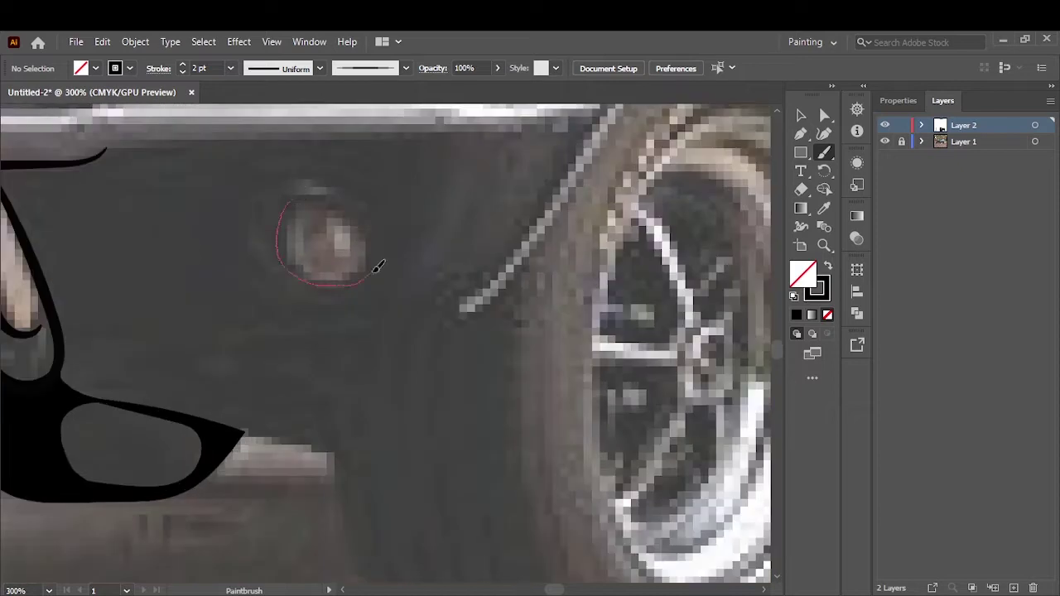
left_click_drag(379, 266, 377, 269)
key("n")
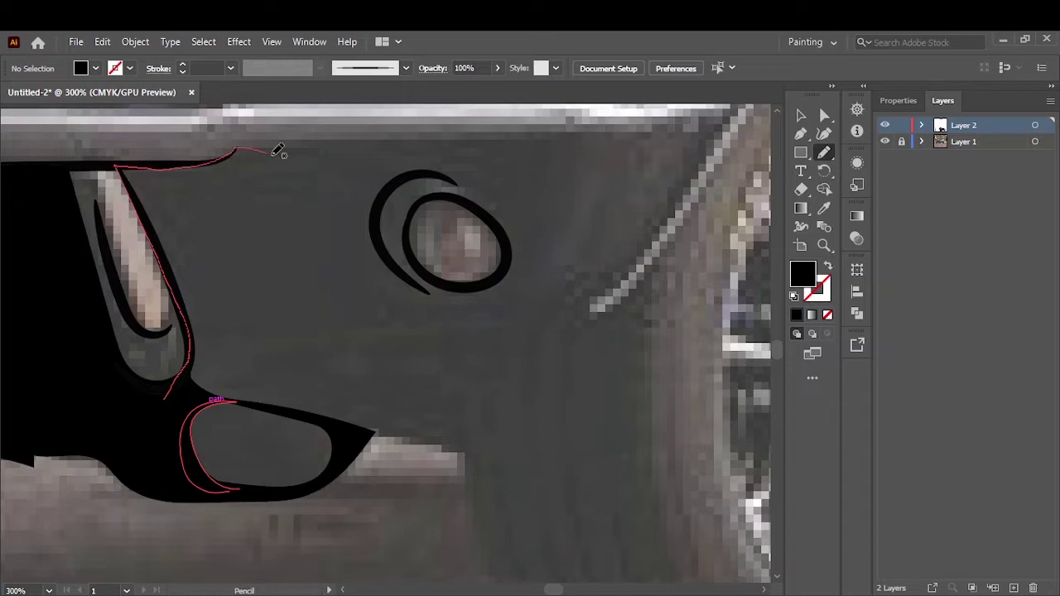
left_click_drag(277, 152, 266, 339)
left_click_drag(459, 286, 454, 290)
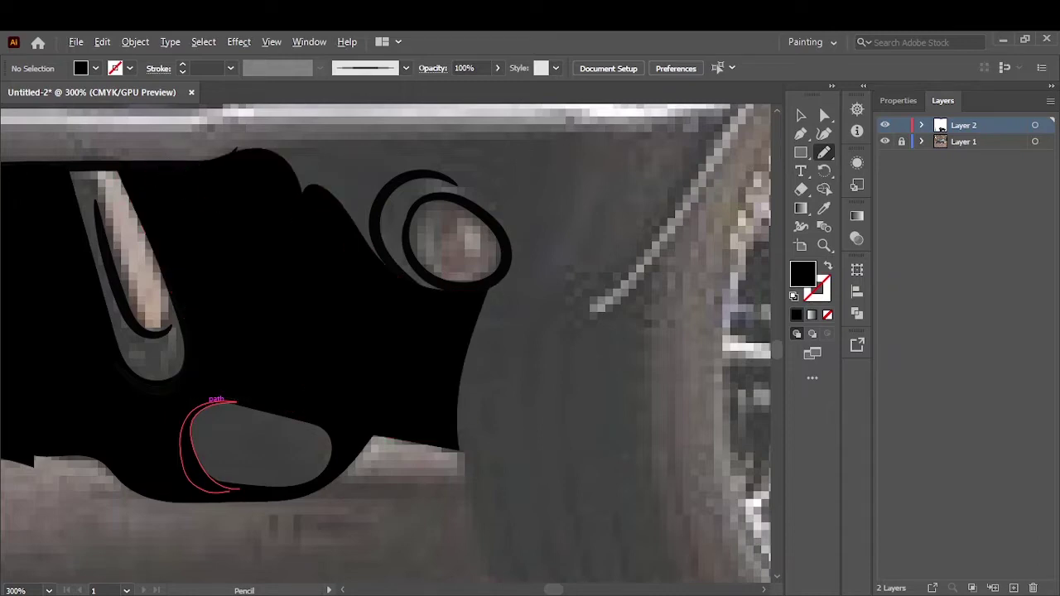
key("ctrl+minus")
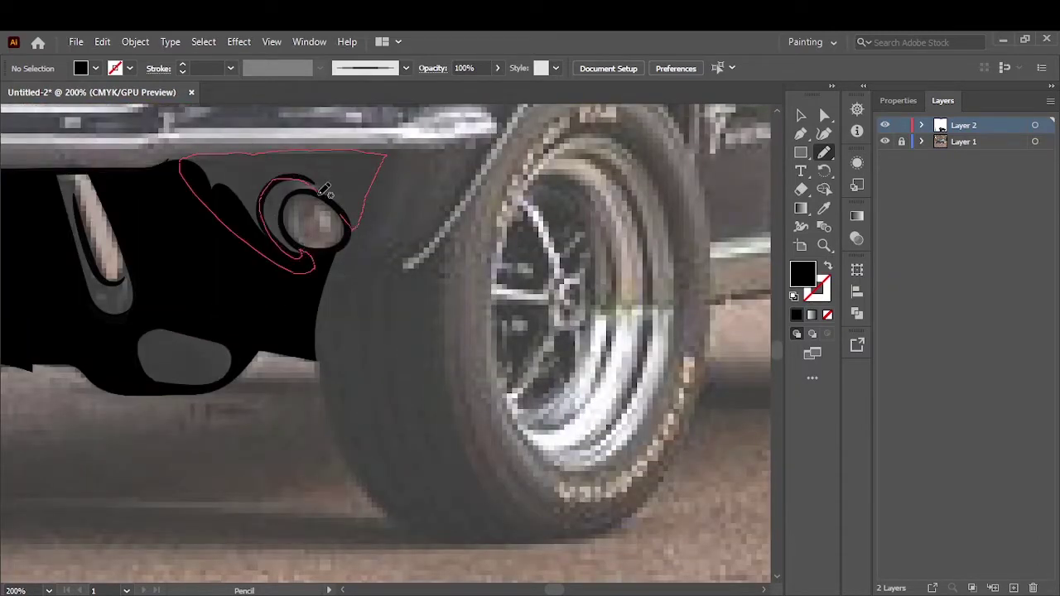
key("bracketright")
key("bracketright")
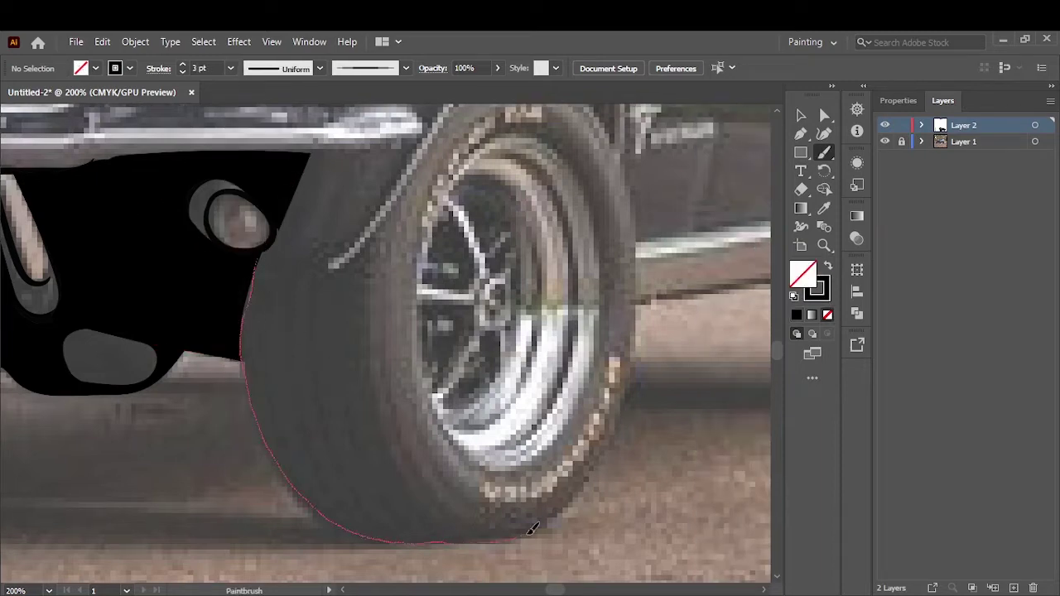
Trace the front tire's left edge with black brush strokes
left_click_drag(513, 538, 545, 526)
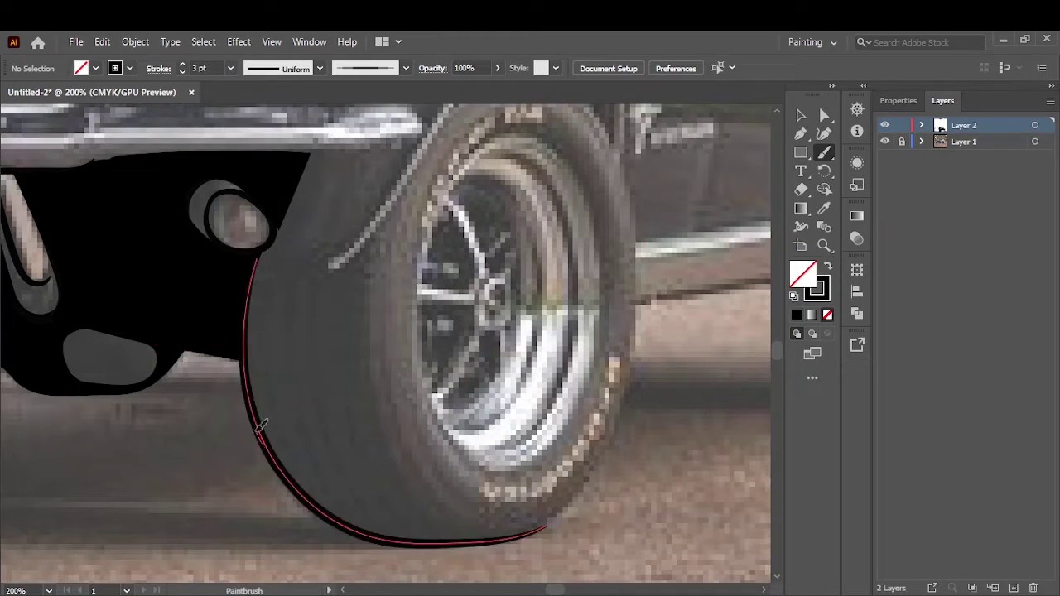
key("v")
left_click(303, 171)
key("ctrl+0")
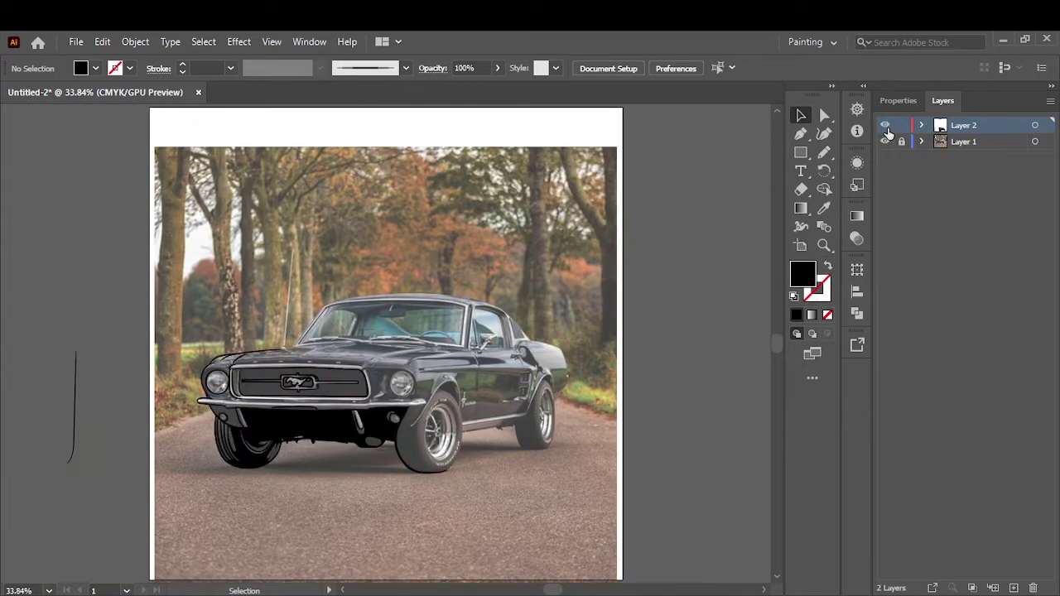
scroll(414, 455, "up", 5)
key("b")
left_click_drag(315, 285, 311, 267)
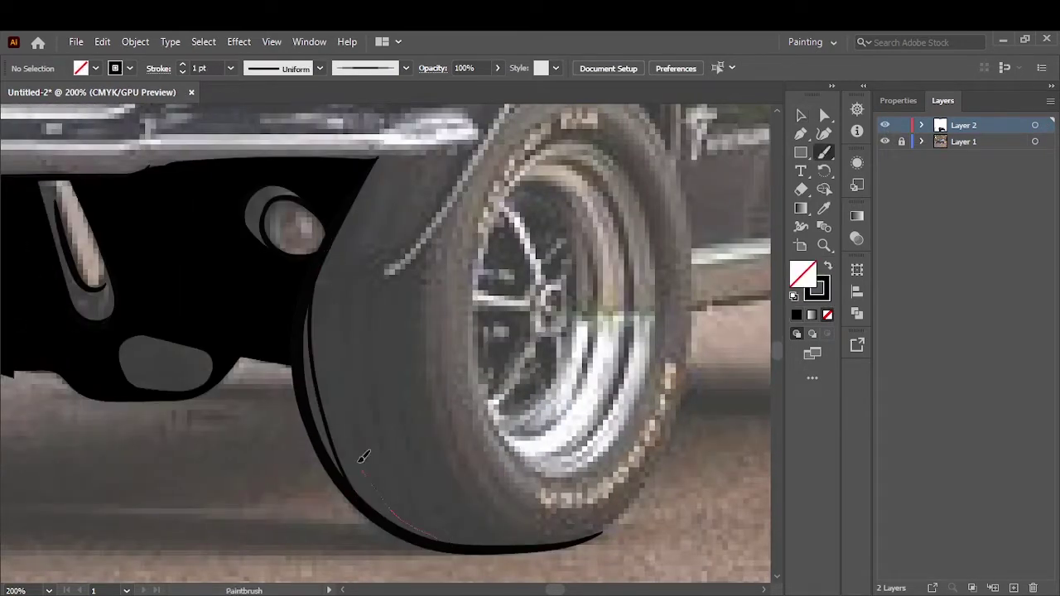
left_click(520, 540, "ctrl")
Add a black shadow shape by the fender and a curve along the fender edge
scroll(464, 414, "down", 5)
scroll(356, 414, "up", 2)
scroll(354, 417, "up", 3)
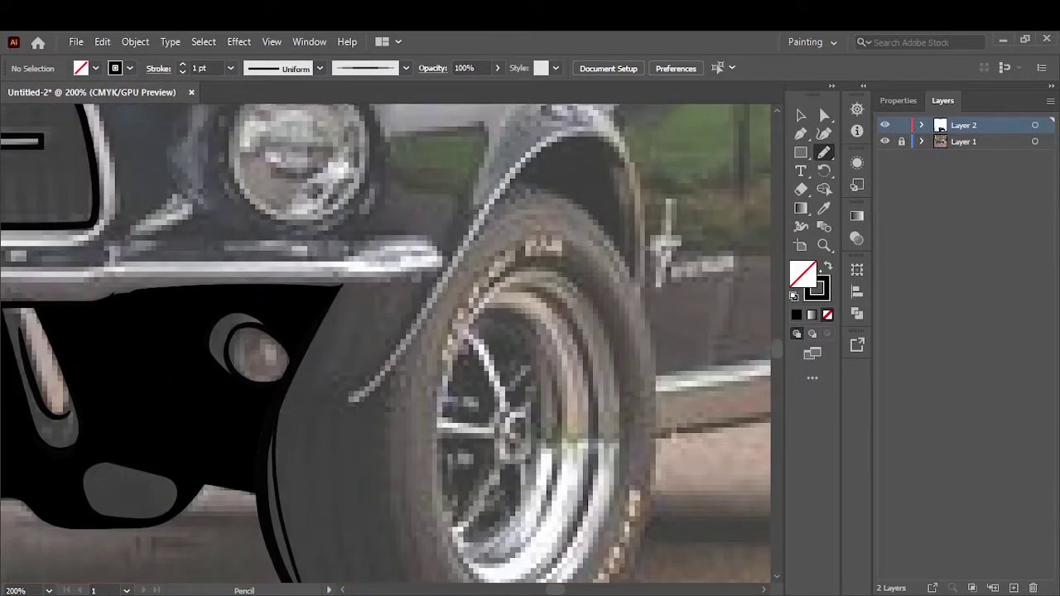
key("shift+x")
left_click_drag(300, 350, 365, 377)
left_click_drag(270, 414, 357, 388)
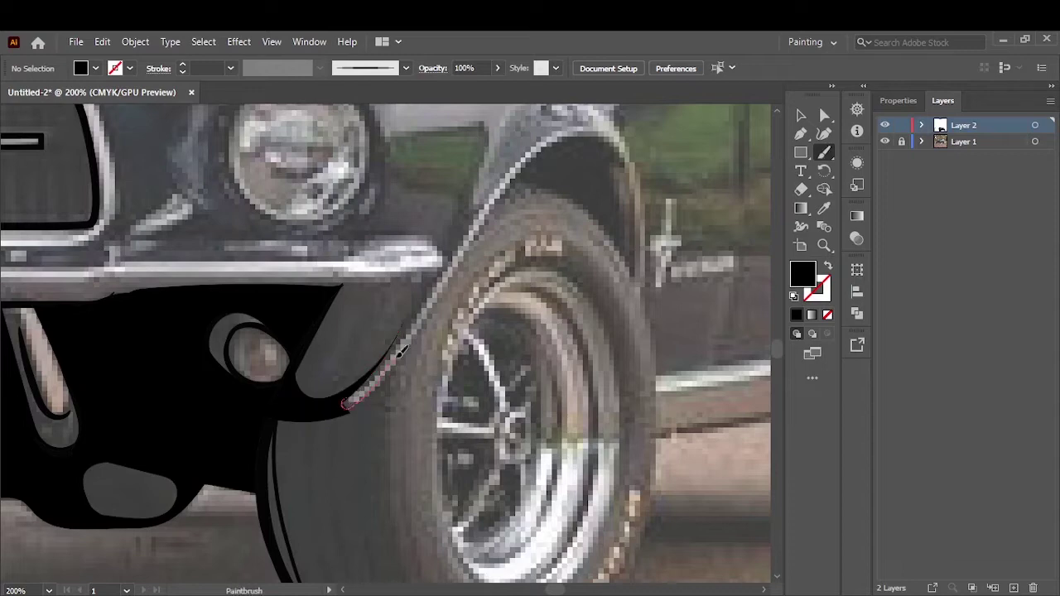
left_click_drag(642, 282, 644, 286)
key("v")
left_click(390, 372)
Brush a stroke along the tire and check the line art against the photo
scroll(306, 500, "up", 1)
key("b")
left_click_drag(326, 342, 365, 294)
key("ctrl+0")
left_click(884, 142)
scroll(442, 427, "up", 5)
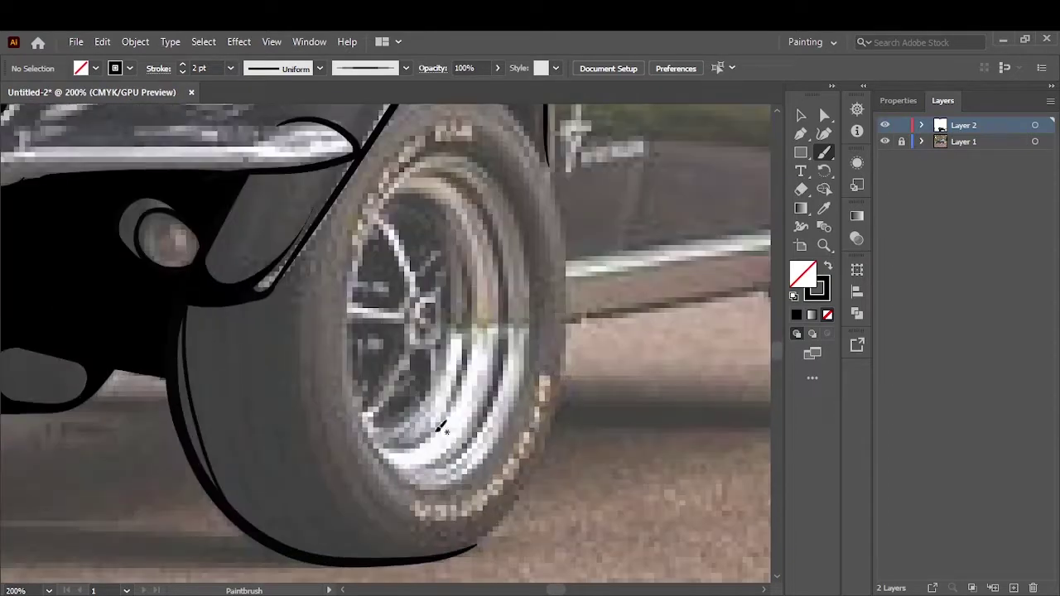
left_click_drag(309, 418, 309, 419)
key("ctrl+z")
Draw the tire's right edge and a series of inner tread curves
left_click_drag(494, 534, 468, 551)
left_click_drag(377, 507, 343, 452)
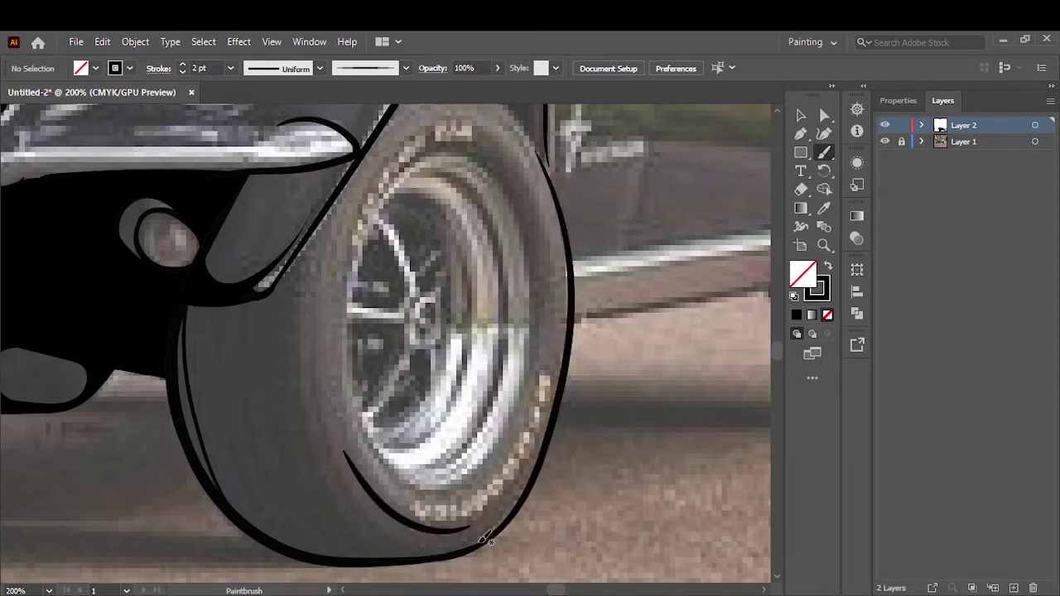
left_click_drag(362, 503, 362, 502)
left_click_drag(331, 443, 303, 352)
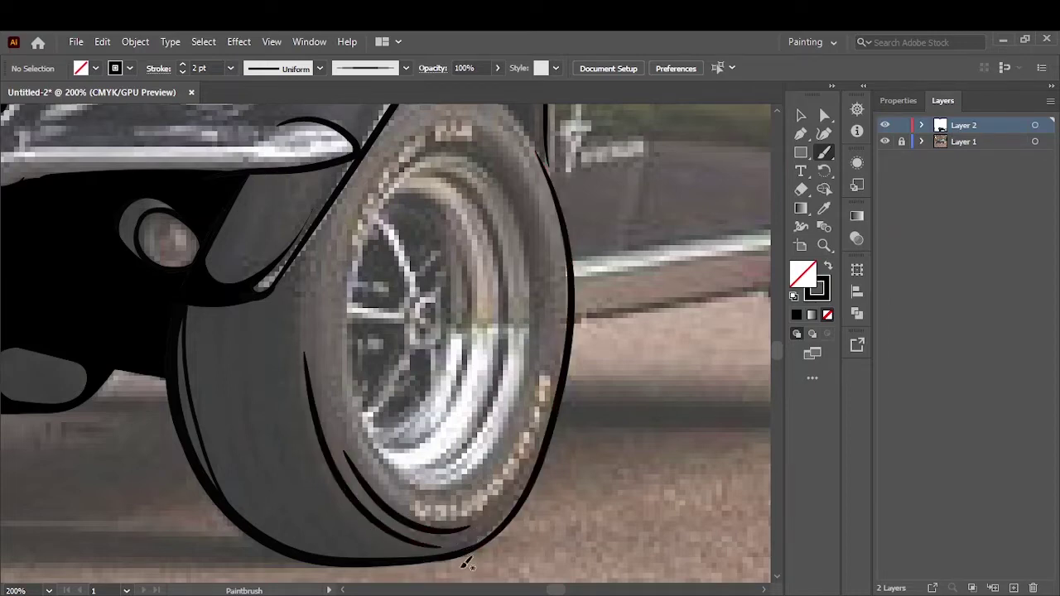
left_click_drag(300, 447, 296, 435)
left_click_drag(314, 520, 280, 416)
left_click_drag(365, 550, 365, 550)
left_click_drag(265, 382, 354, 553)
left_click_drag(233, 321, 303, 538)
Trace the curve along the tire top and the inner rim edge
key("ctrl+0")
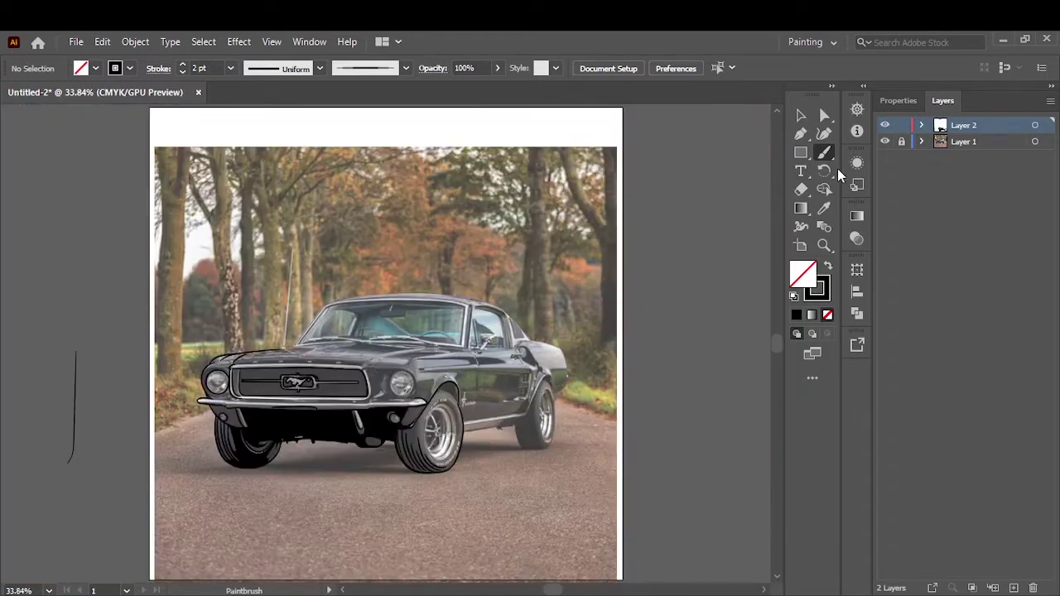
scroll(487, 447, "up", 5)
key("ctrl+0")
scroll(406, 245, "up", 3)
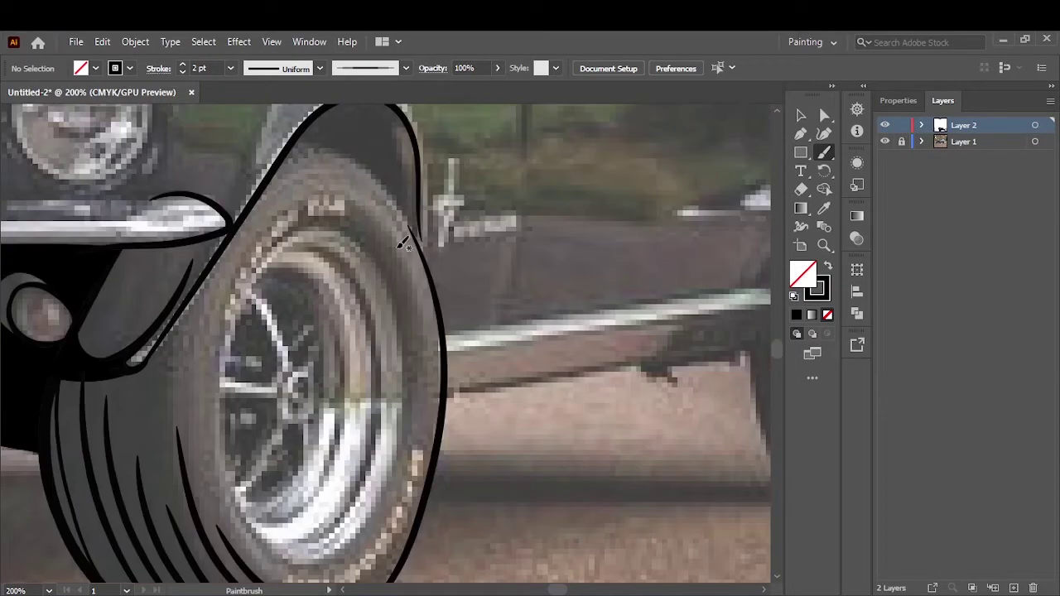
mouse_move(258, 199)
left_mouse_down()
mouse_move(307, 178)
mouse_move(404, 224)
left_mouse_up()
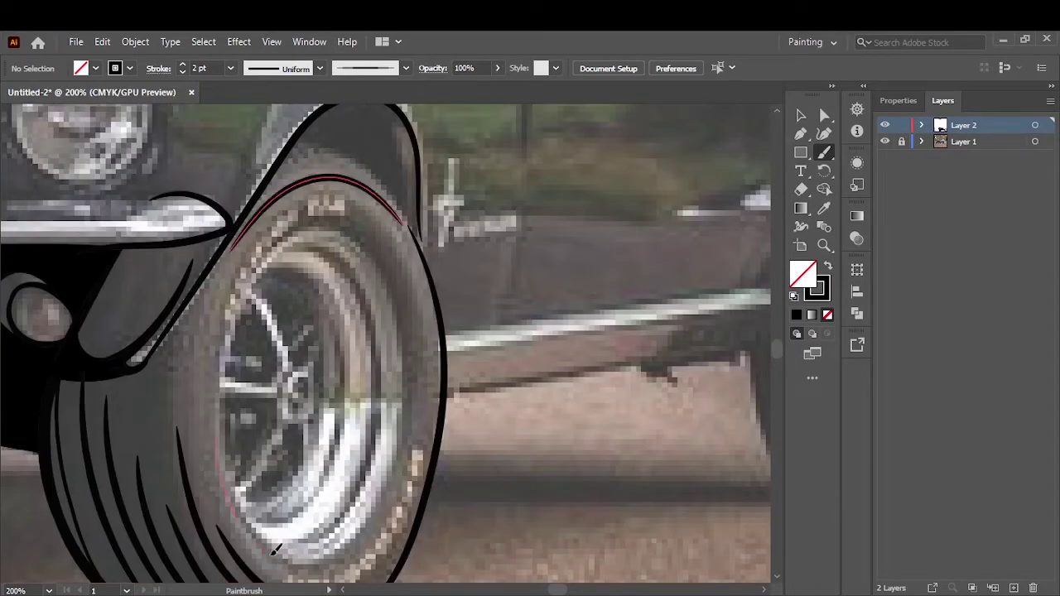
left_click_drag(229, 332, 225, 466)
Complete the inner rim ring with strokes down its sides and bottom
scroll(283, 499, "left", 1)
scroll(379, 406, "up", 2)
scroll(274, 137, "up", 1)
left_click_drag(430, 468, 323, 568)
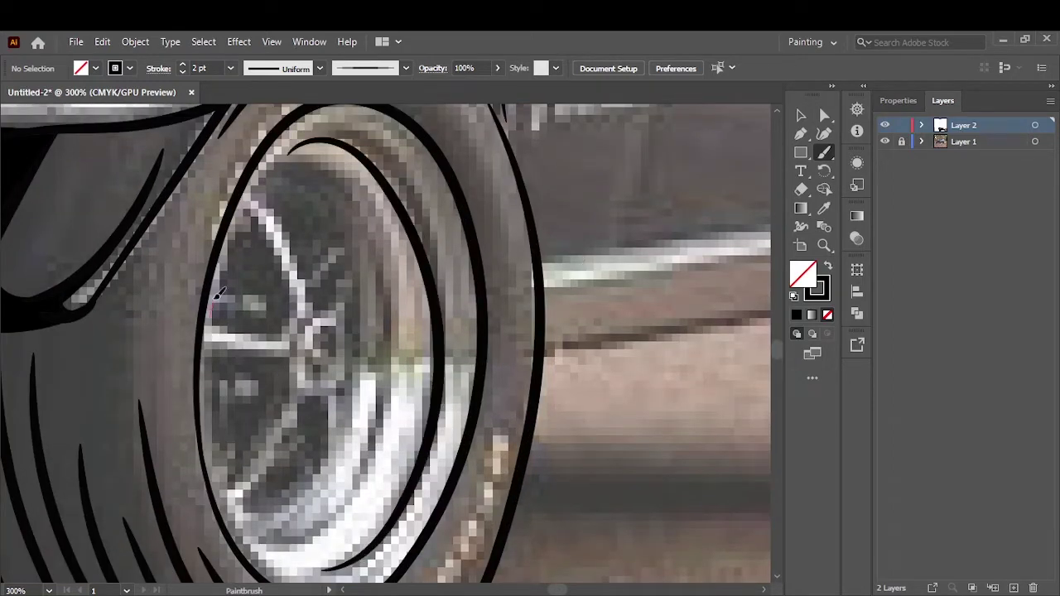
left_click_drag(414, 135, 323, 569)
scroll(263, 433, "down", 2)
mouse_move(220, 423)
left_mouse_down()
mouse_move(222, 401)
mouse_move(331, 551)
mouse_move(439, 435)
left_mouse_up()
left_click_drag(262, 141, 378, 234)
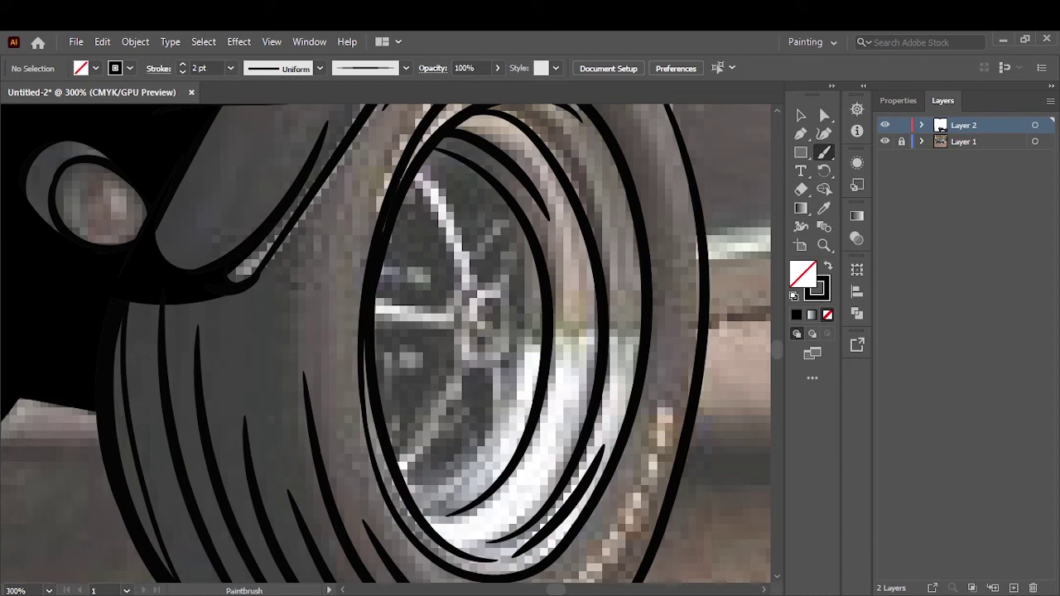
Draw the hub curve and petal-shaped spokes inside the wheel
left_click_drag(455, 350, 389, 465)
mouse_move(485, 372)
left_mouse_down()
mouse_move(410, 489)
mouse_move(522, 317)
mouse_move(507, 406)
left_mouse_up()
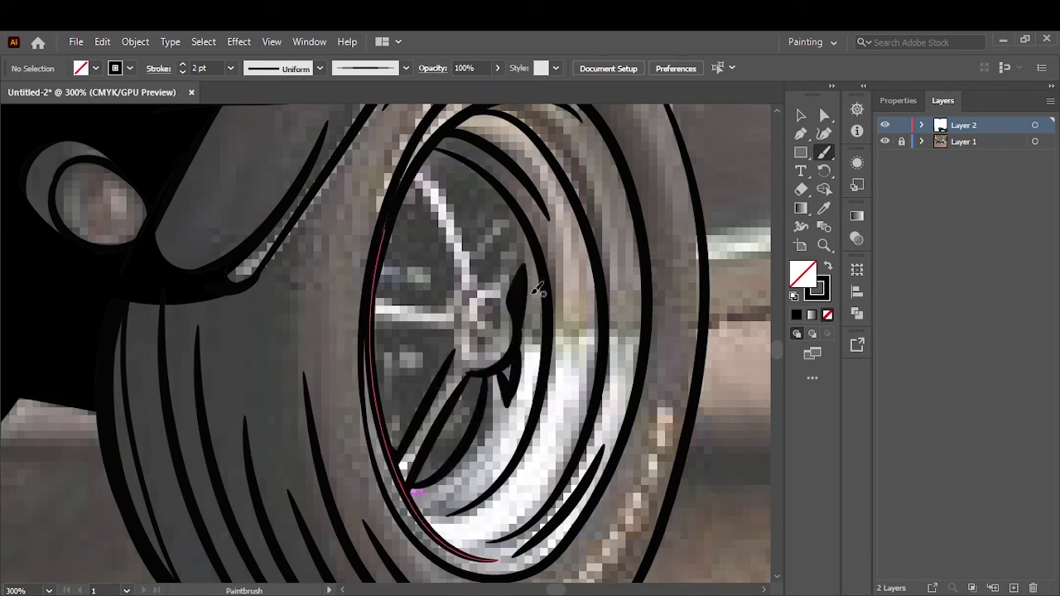
scroll(537, 290, "up", 1)
mouse_move(477, 303)
left_mouse_down()
mouse_move(438, 352)
mouse_move(476, 368)
left_mouse_up()
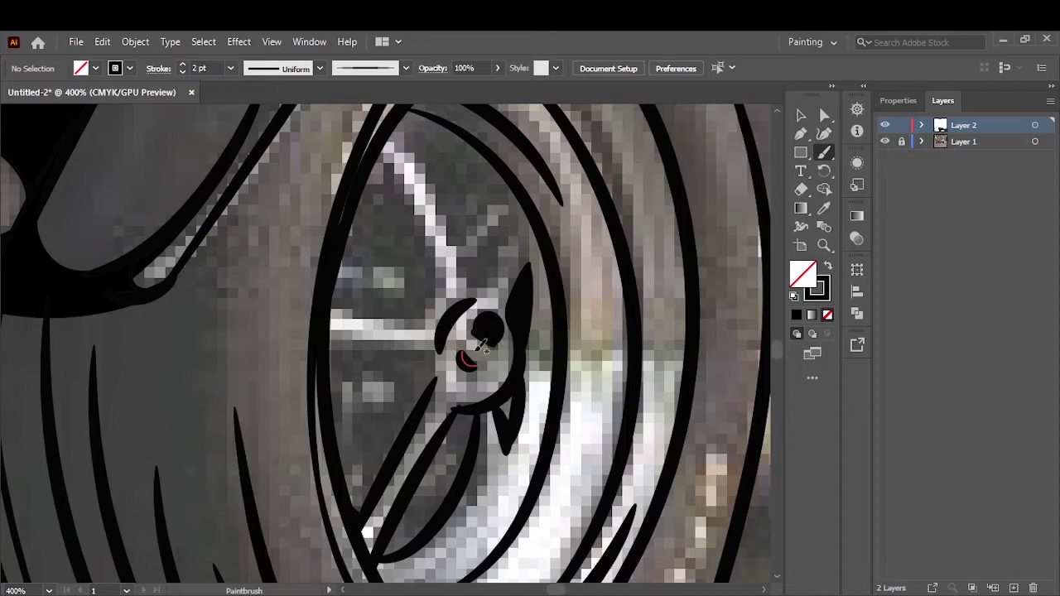
left_click_drag(332, 351, 441, 348)
left_click_drag(485, 278, 514, 203)
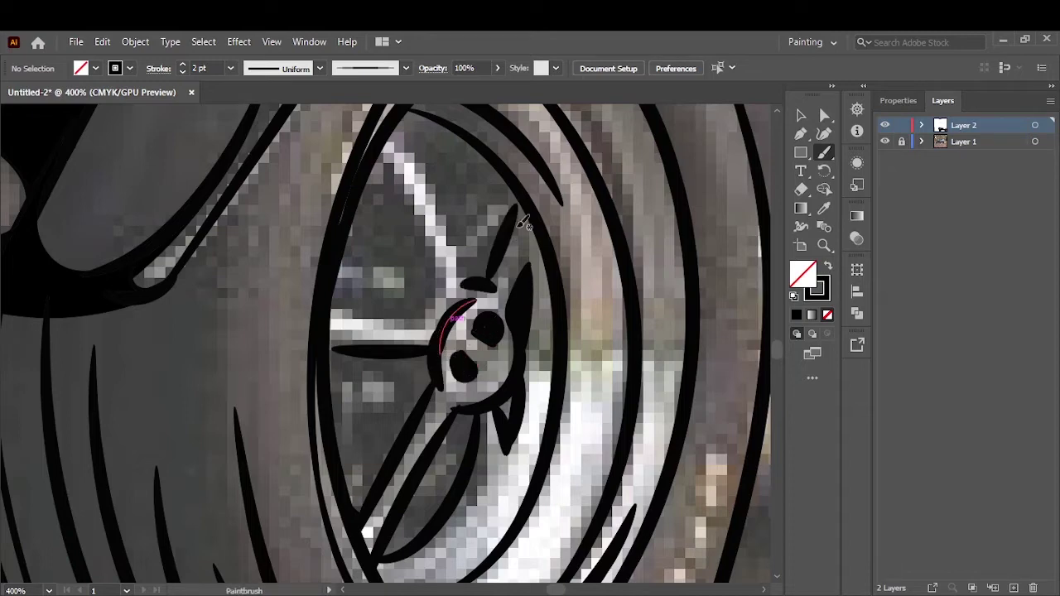
left_click_drag(447, 290, 379, 162)
left_click_drag(424, 311, 349, 309)
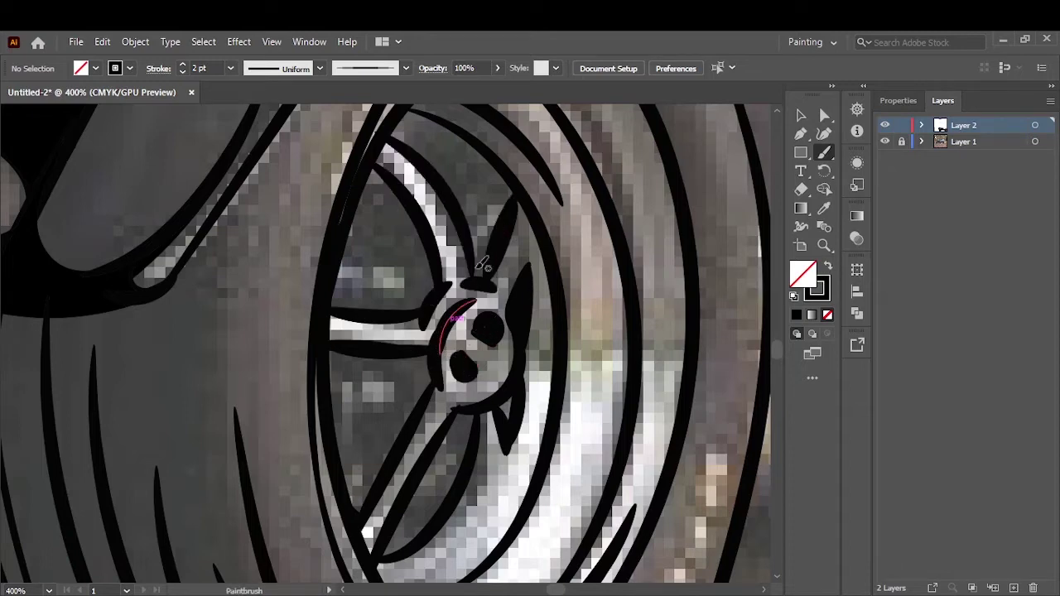
Zoom out to review the wheel and set the Pencil with black fill
key("ctrl+0")
scroll(455, 452, "up", 10)
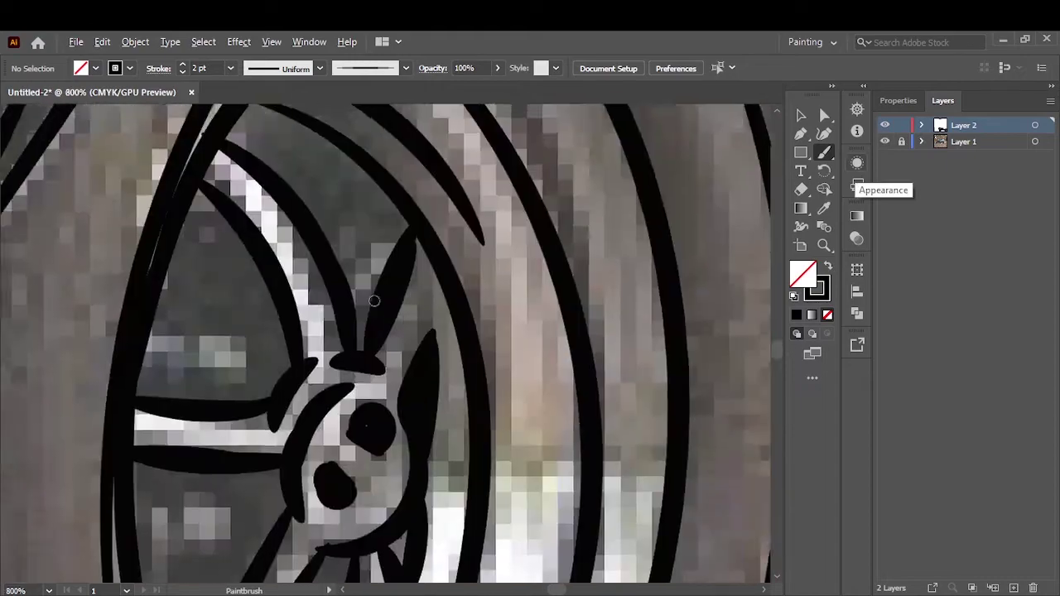
scroll(372, 301, "down", 3)
key("n")
key("shift+x")
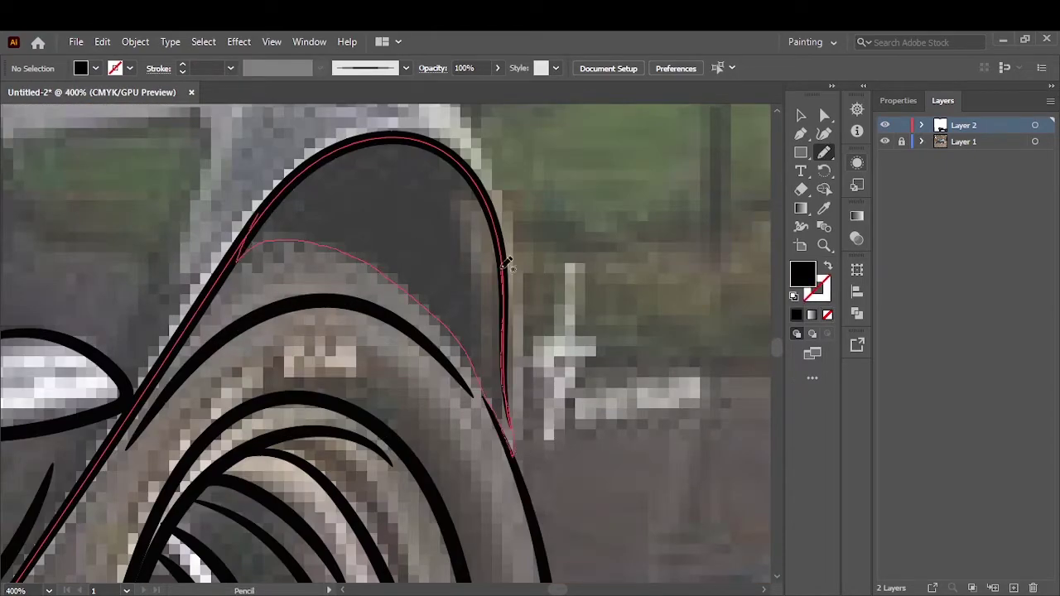
Fill black shadow shapes in the fender and under the front bumper
left_click_drag(263, 214, 261, 217)
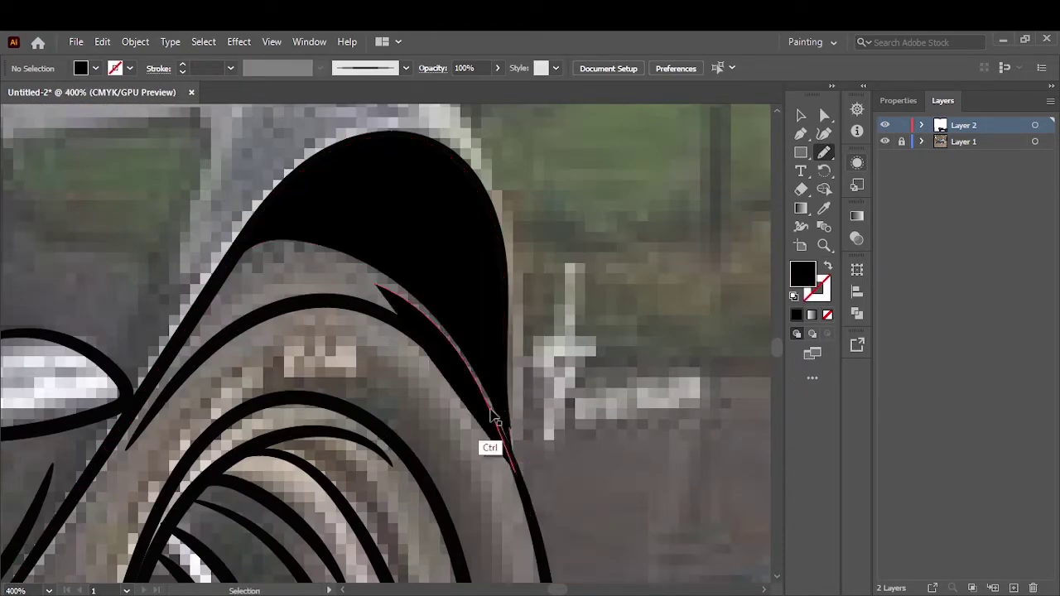
left_click_drag(496, 344, 501, 385)
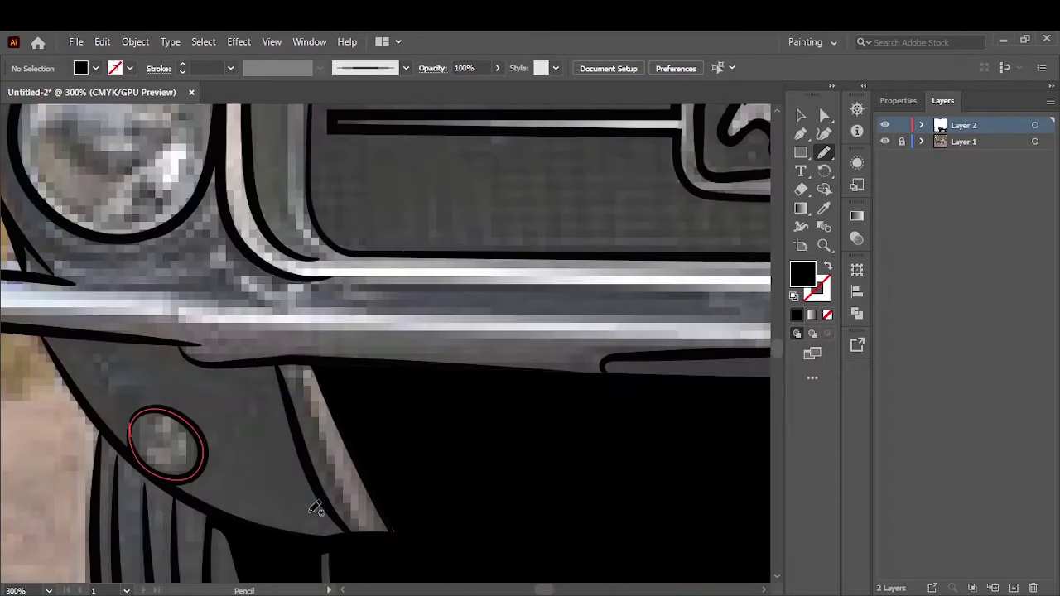
left_click_drag(253, 387, 251, 390)
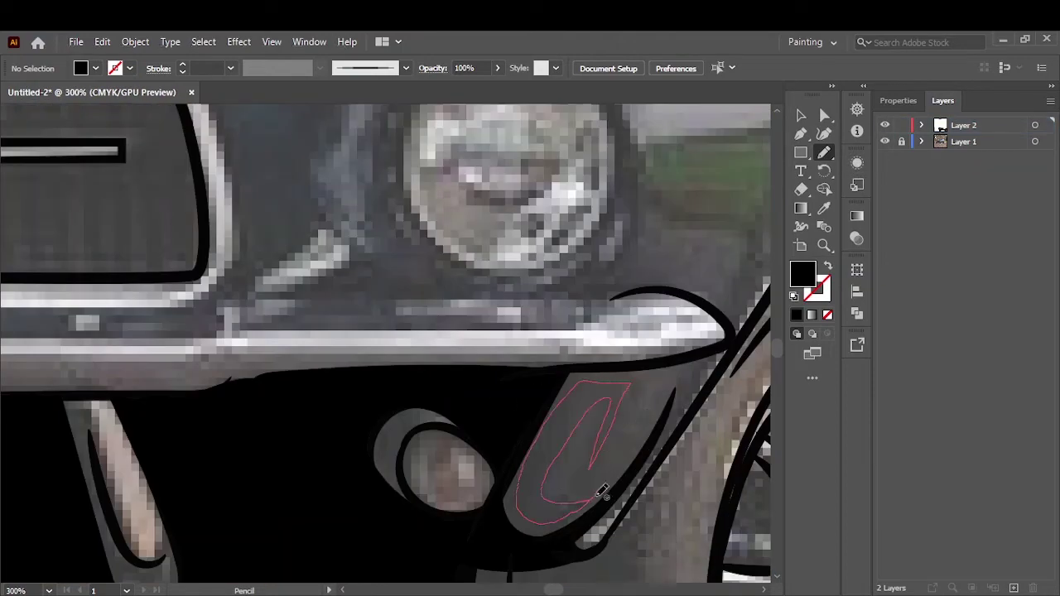
left_click_drag(592, 501, 590, 503)
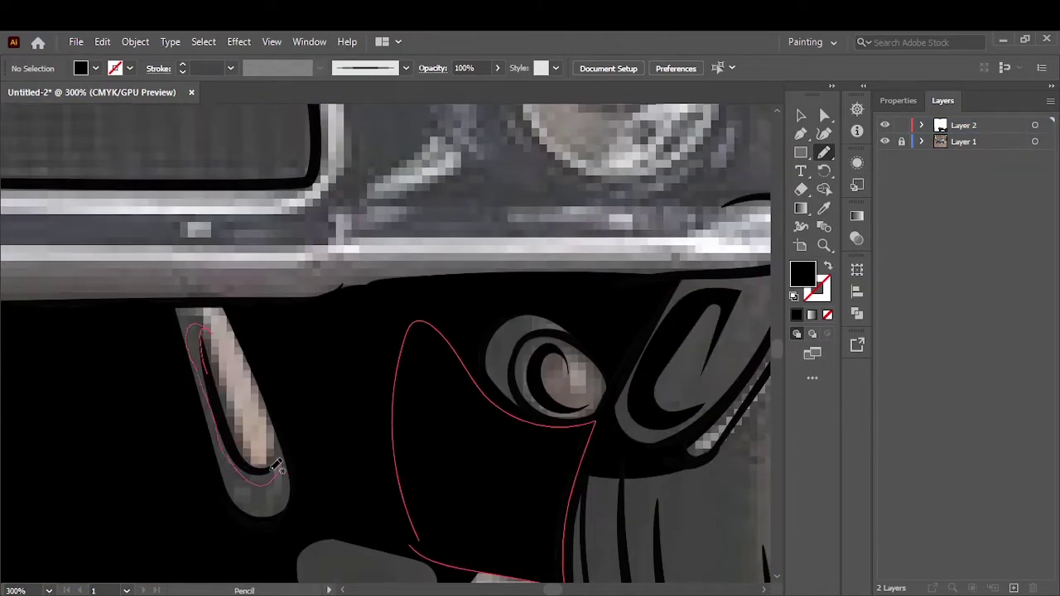
left_click_drag(283, 453, 280, 460)
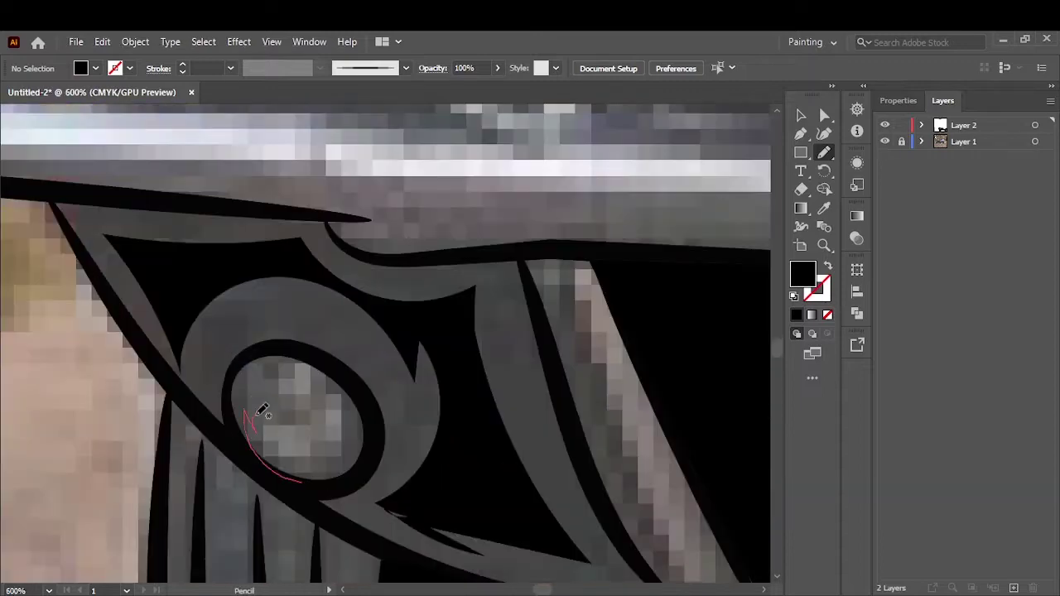
left_click_drag(262, 410, 319, 481)
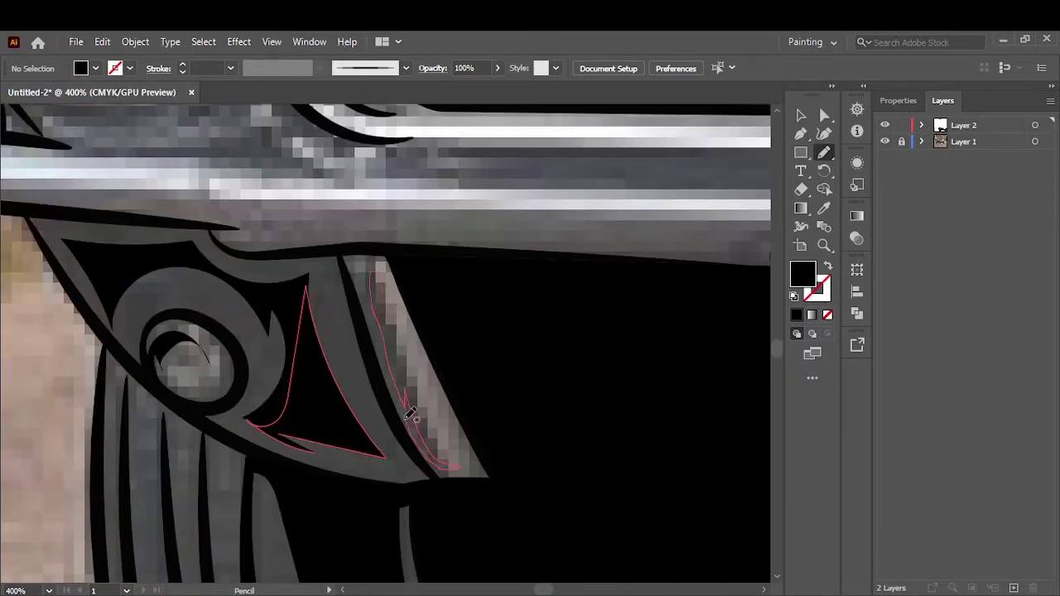
left_click_drag(412, 416, 374, 262)
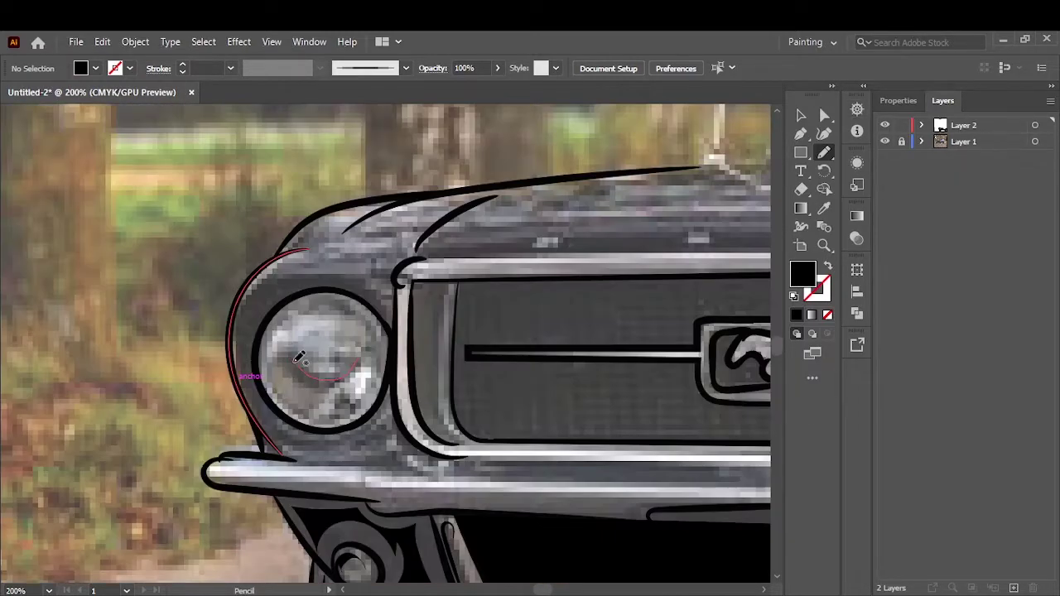
Add black crescent shadows around and below the left headlight
left_click_drag(331, 382, 373, 389)
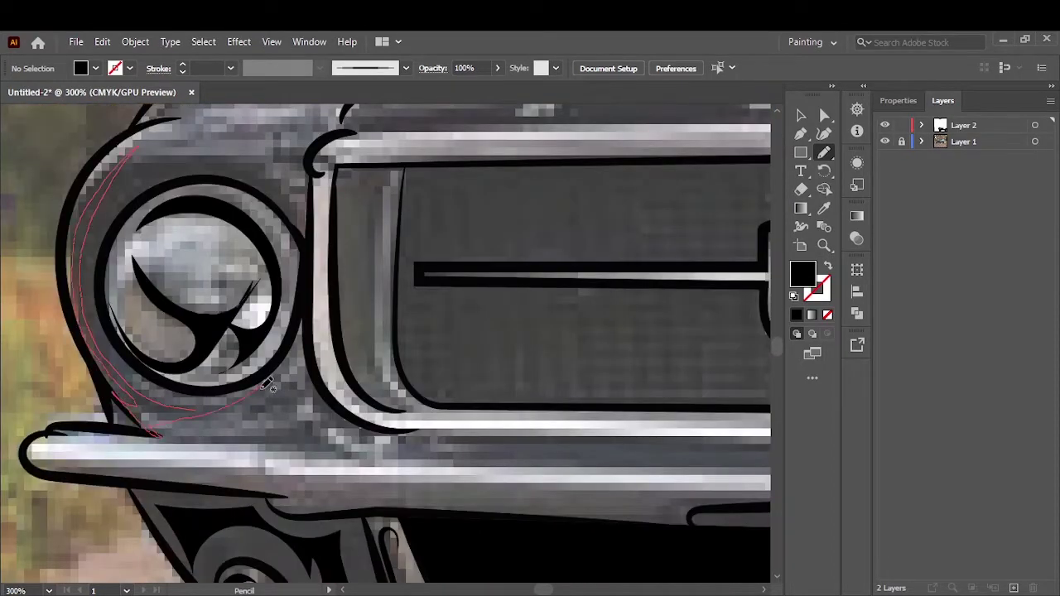
left_click_drag(186, 429, 281, 410)
left_click_drag(146, 442, 148, 441)
scroll(109, 414, "up", 4)
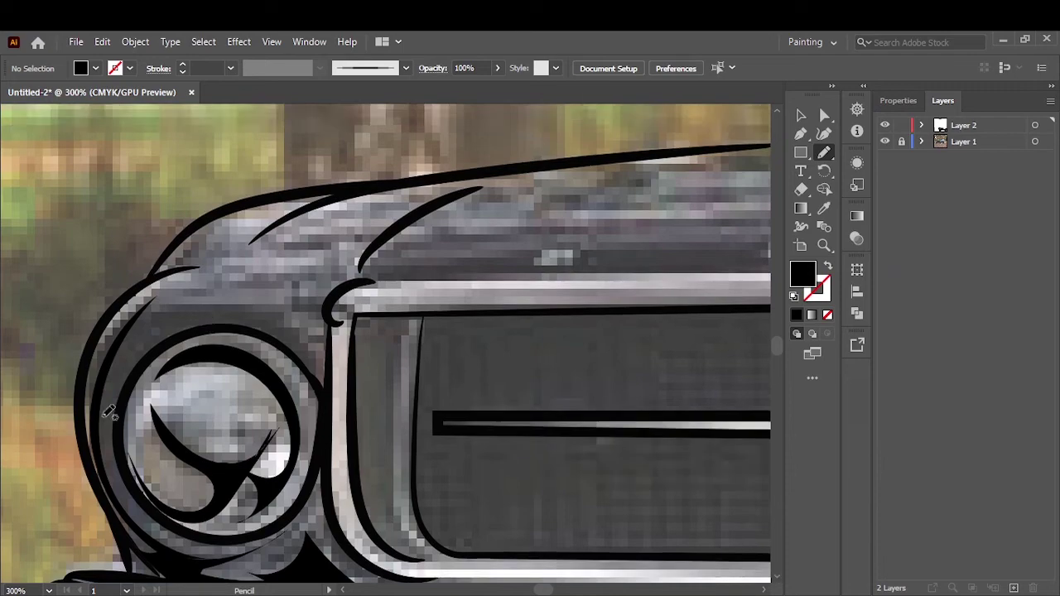
left_click_drag(269, 312, 285, 289)
left_click_drag(202, 264, 189, 256)
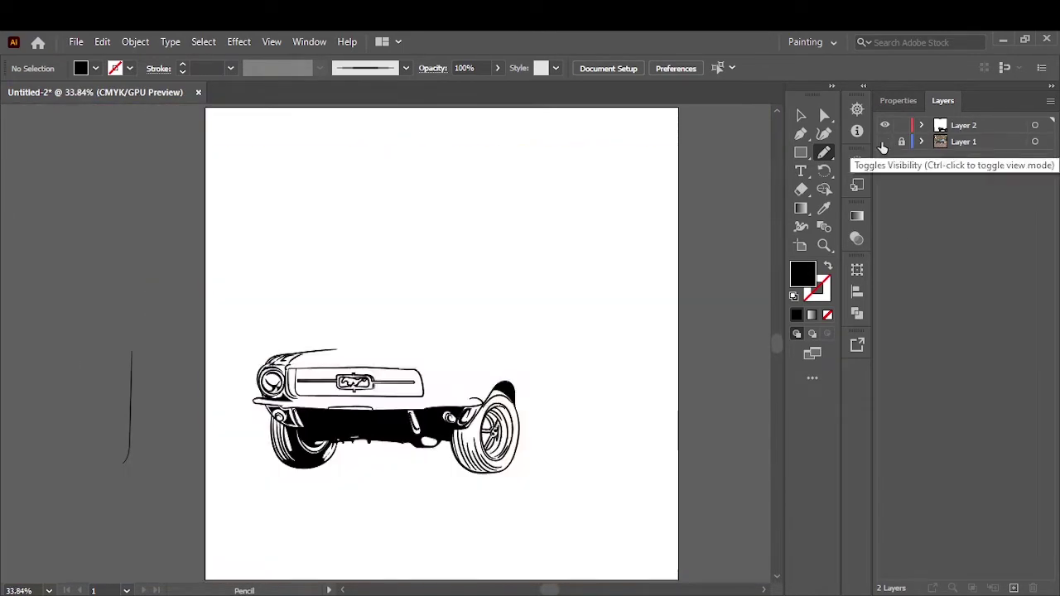
Pencil a black shadow strip along and under the lower grille bar
scroll(400, 404, "left", 5)
key("shift+x")
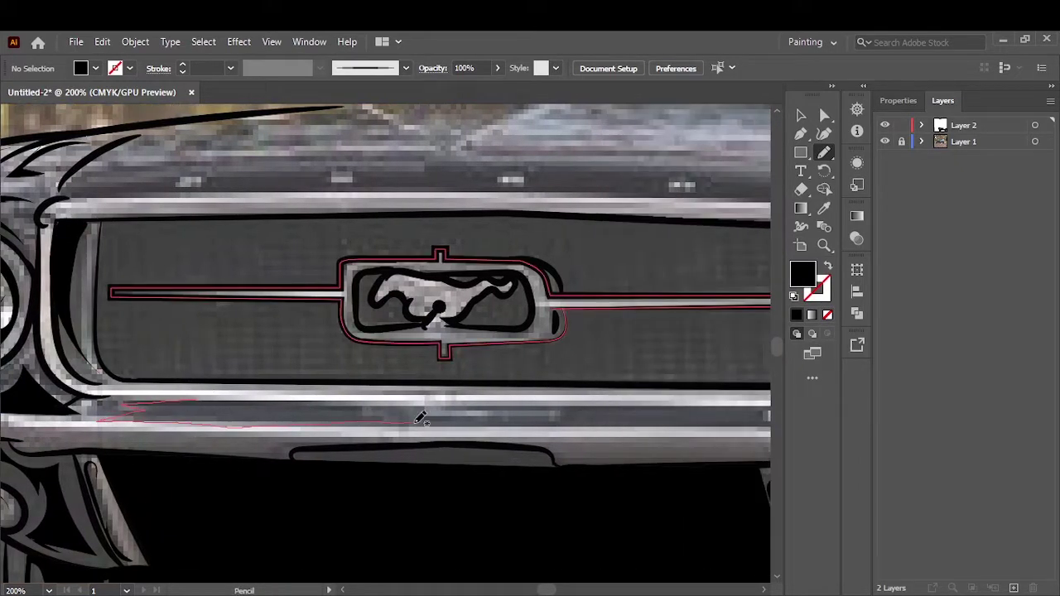
left_click_drag(421, 418, 423, 418)
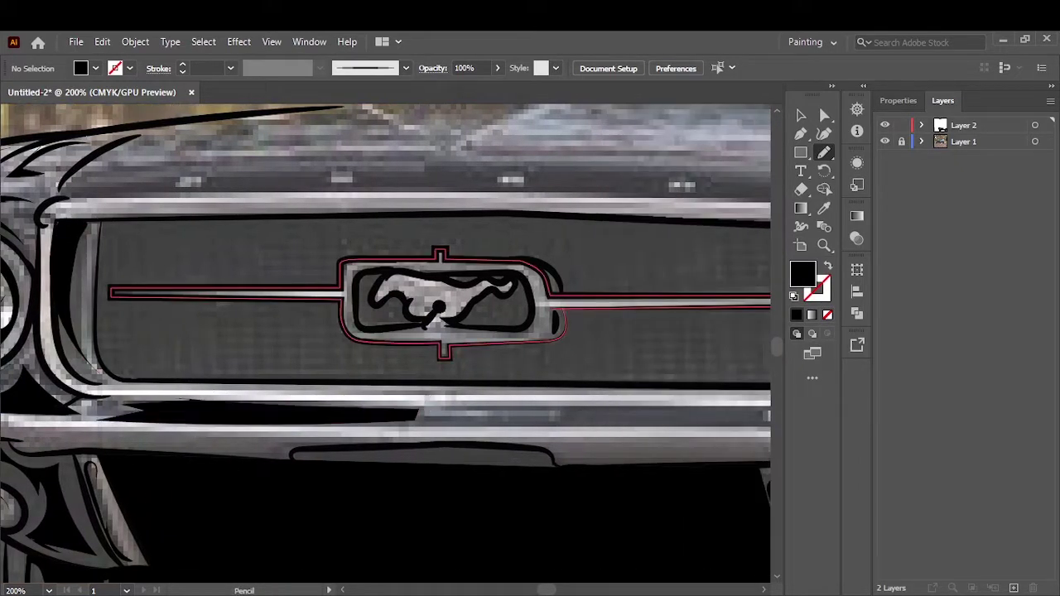
left_click_drag(89, 414, 236, 421)
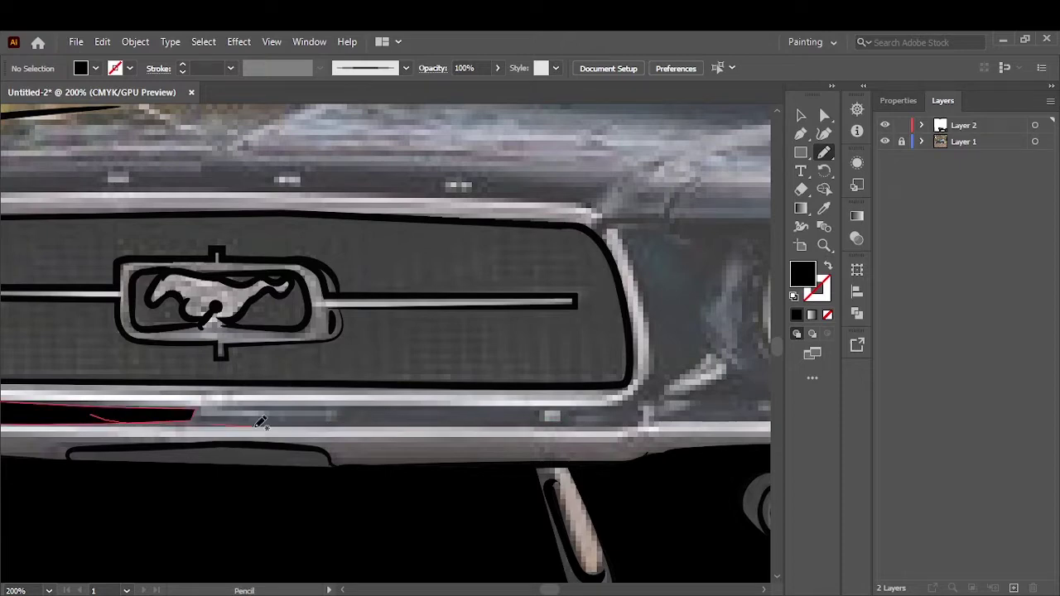
left_click_drag(171, 417, 165, 417)
left_click_drag(534, 230, 586, 340)
left_click_drag(305, 400, 305, 403)
mouse_move(423, 421)
left_mouse_down()
mouse_move(563, 414)
mouse_move(521, 408)
left_mouse_up()
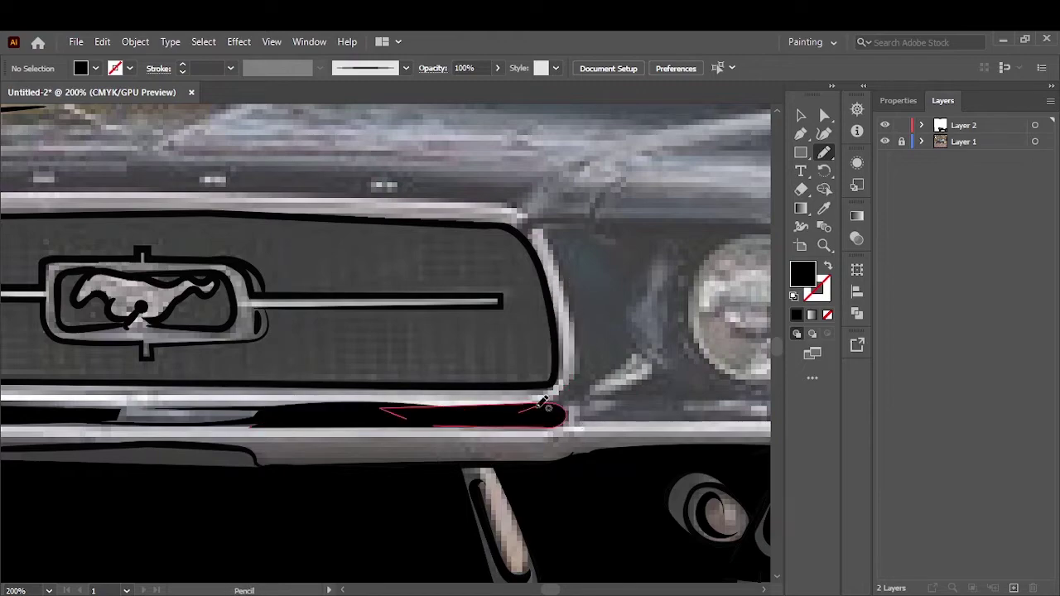
Draw a closed black shadow shape around and below the right headlight
key("ctrl+0")
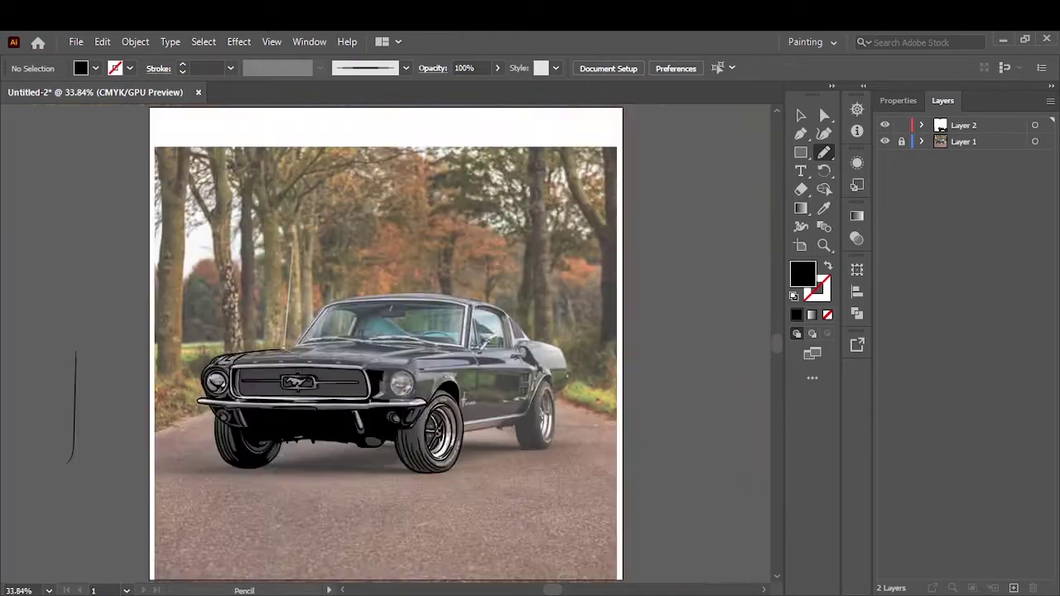
scroll(249, 367, "up", 5)
left_click_drag(187, 489, 274, 414)
left_click_drag(305, 241, 496, 234)
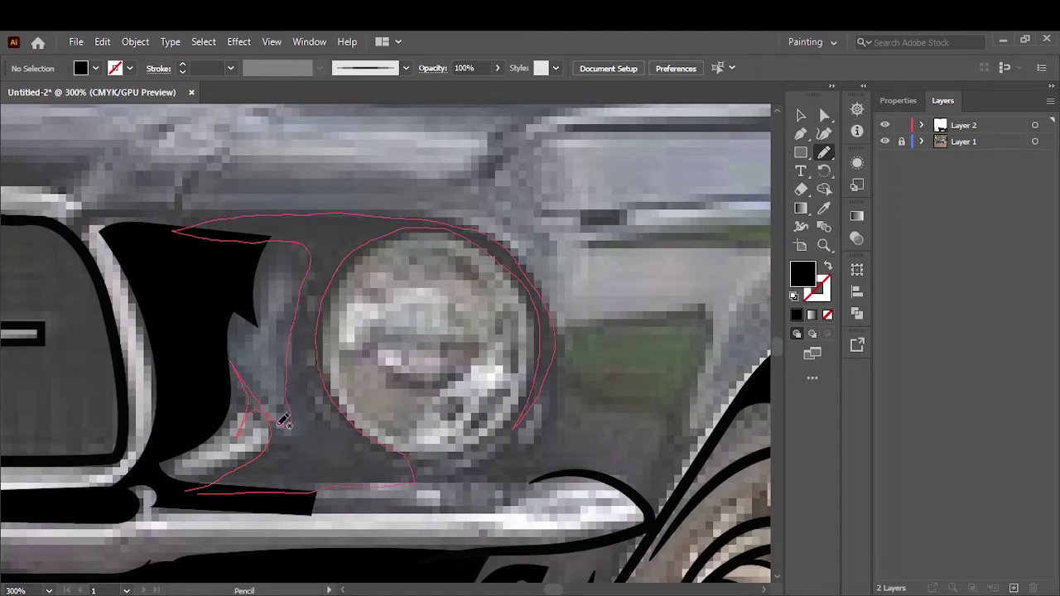
left_click_drag(203, 492, 197, 490)
left_click_drag(492, 488, 385, 455)
Brush black crescent strokes inside the right headlight, then hide Layer 1 to review
key("b")
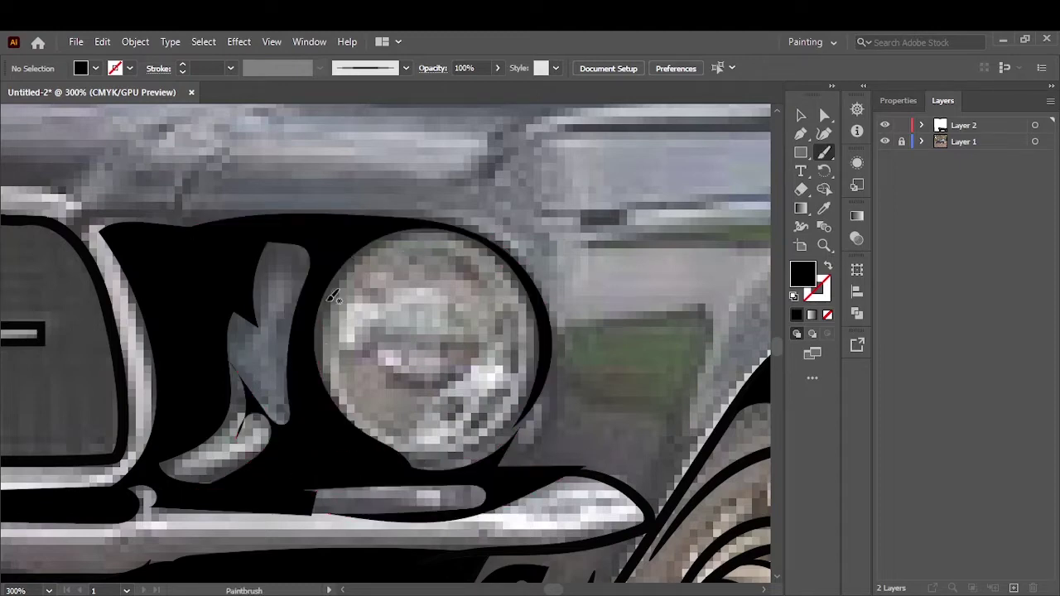
key("shift+x")
mouse_move(429, 242)
left_mouse_down()
mouse_move(379, 372)
mouse_move(452, 439)
left_mouse_up()
key("ctrl+0")
left_click(885, 142)
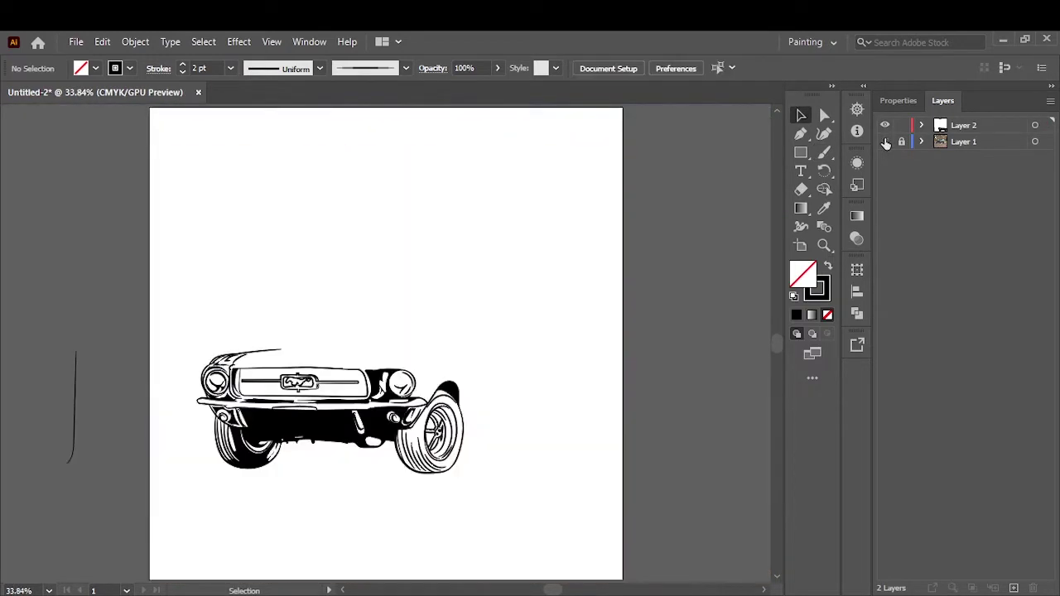
Show the photo again and paint a leaf-shaped stroke at the grille corner
left_click(884, 142)
left_click(884, 142)
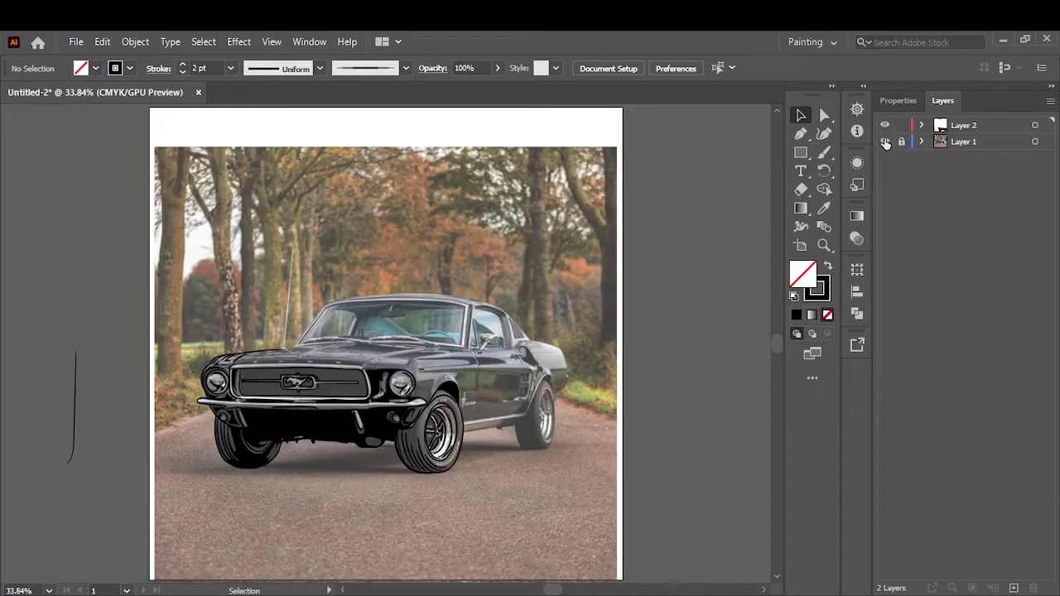
scroll(285, 381, "up", 5)
scroll(289, 379, "down", 2)
scroll(587, 414, "up", 5)
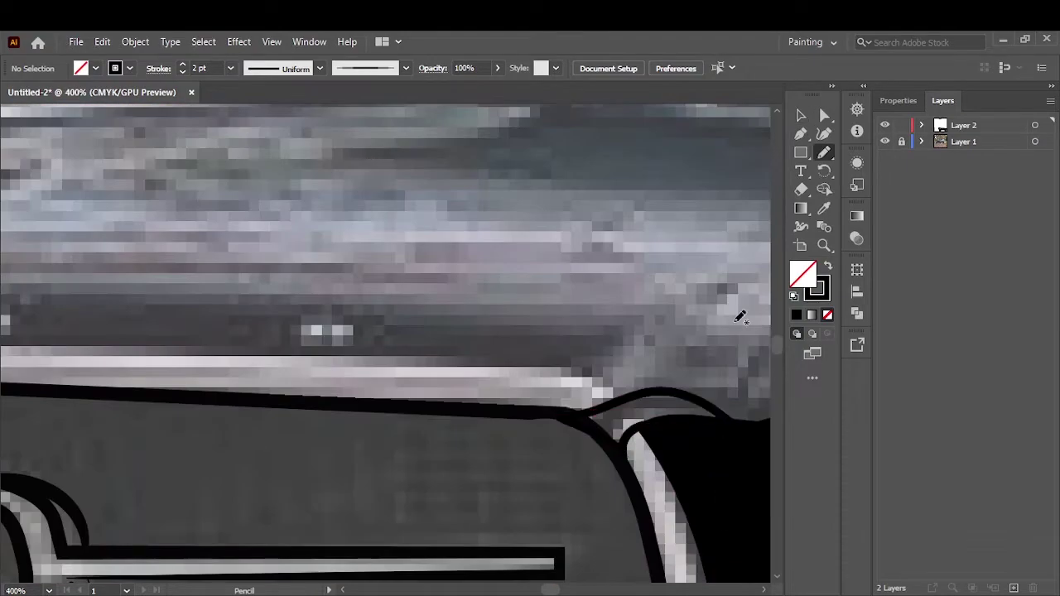
left_click_drag(753, 449, 560, 421)
key("ctrl+shift+a")
scroll(303, 412, "down", 3)
scroll(277, 439, "up", 2)
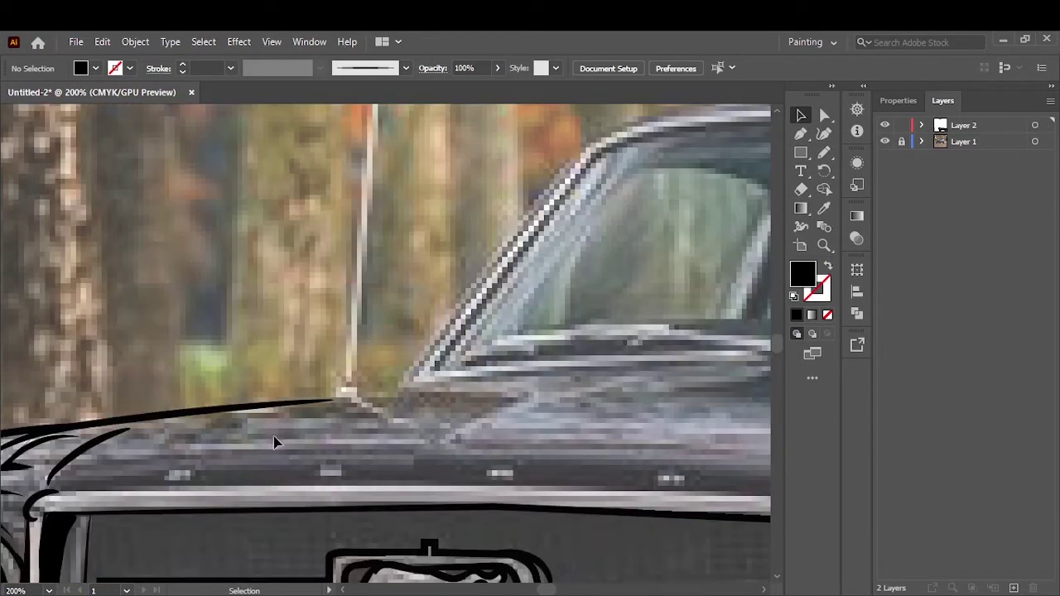
Draw the hood line with three Pen anchors along the top of the grille
key("p")
left_click(57, 500)
scroll(249, 501, "down", 2)
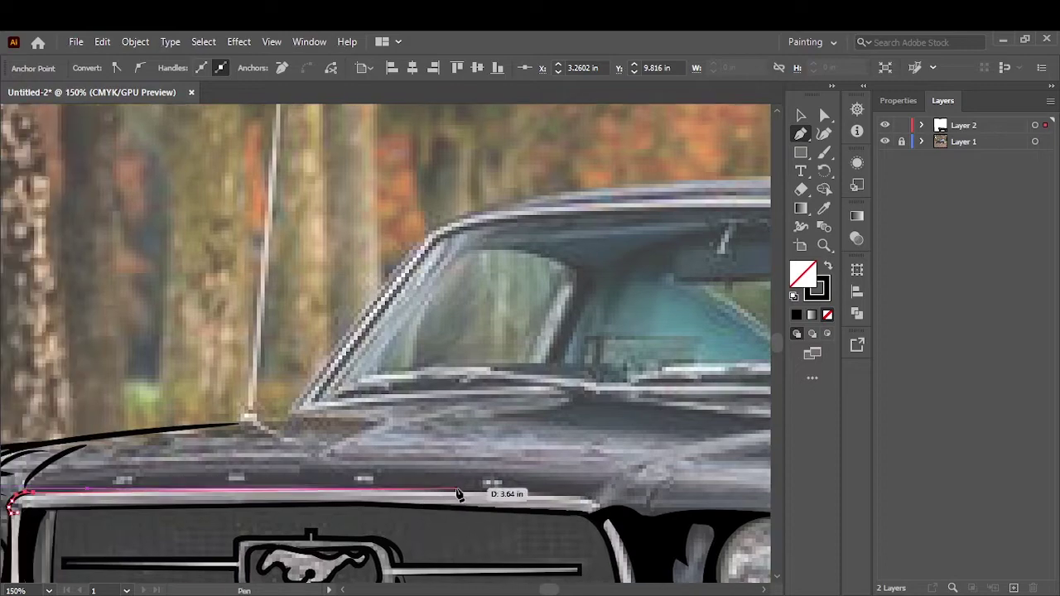
left_click(488, 497)
scroll(530, 496, "up", 1)
scroll(568, 502, "up", 2)
left_click(605, 488)
key("ctrl+shift+a")
Brush a curved hood crease and a hook where the hood line ends
key("b")
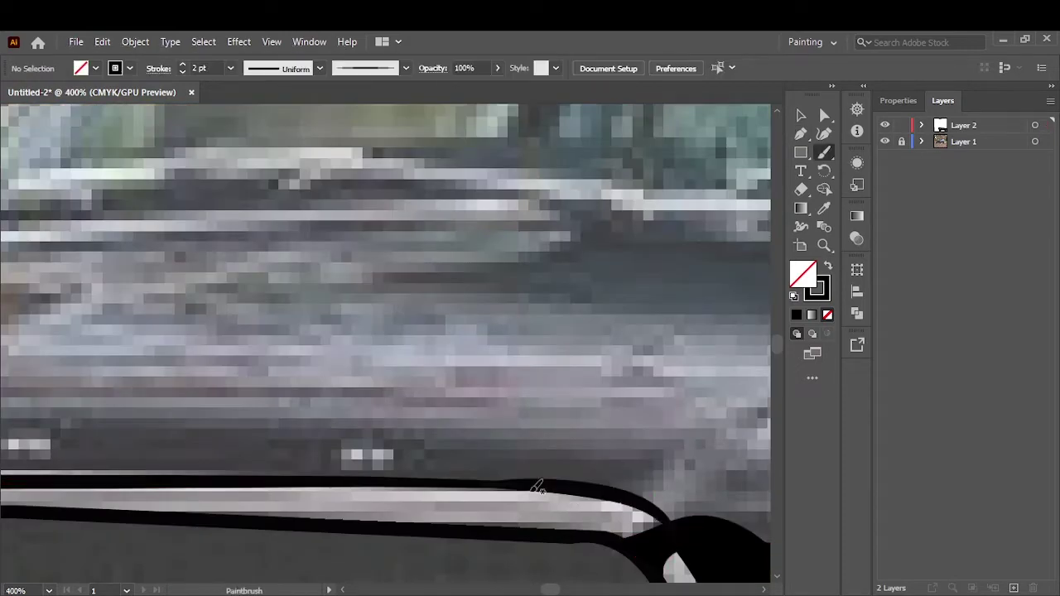
key("ctrl+0")
left_click(884, 141)
scroll(372, 364, "up", 4)
scroll(373, 364, "up", 1)
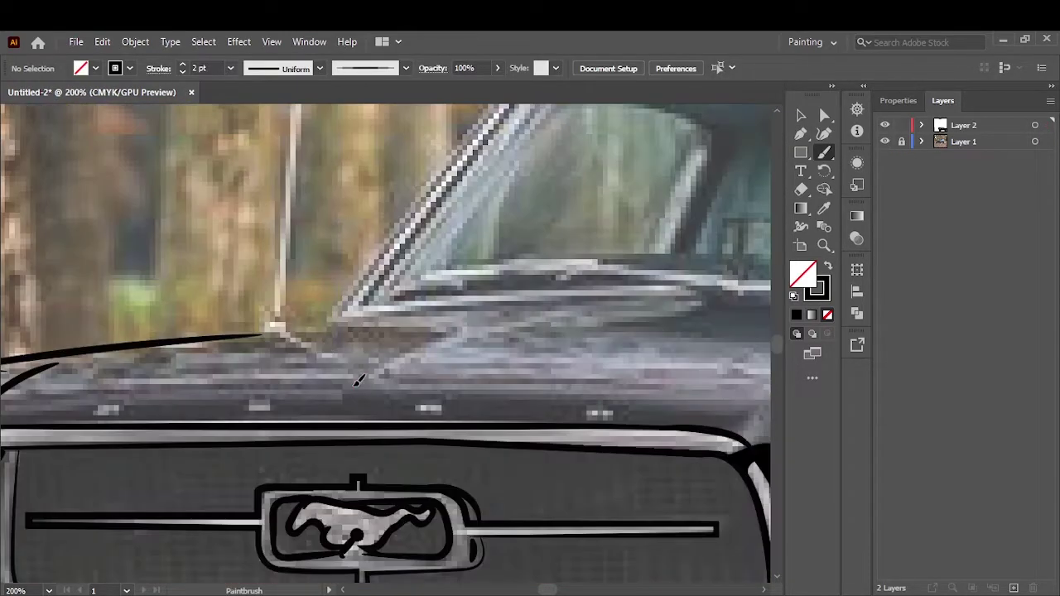
left_click_drag(364, 377, 439, 349)
scroll(442, 347, "down", 2)
scroll(439, 355, "up", 4)
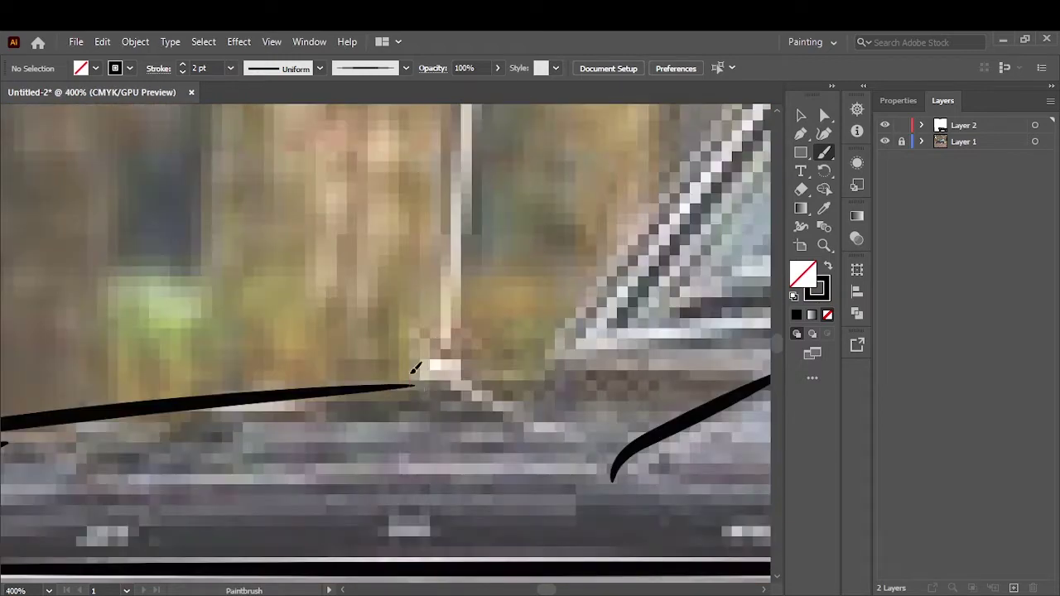
left_click_drag(414, 386, 439, 356)
Trace the antenna path rising from the hood with the Pen tool
key("p")
scroll(438, 367, "down", 3)
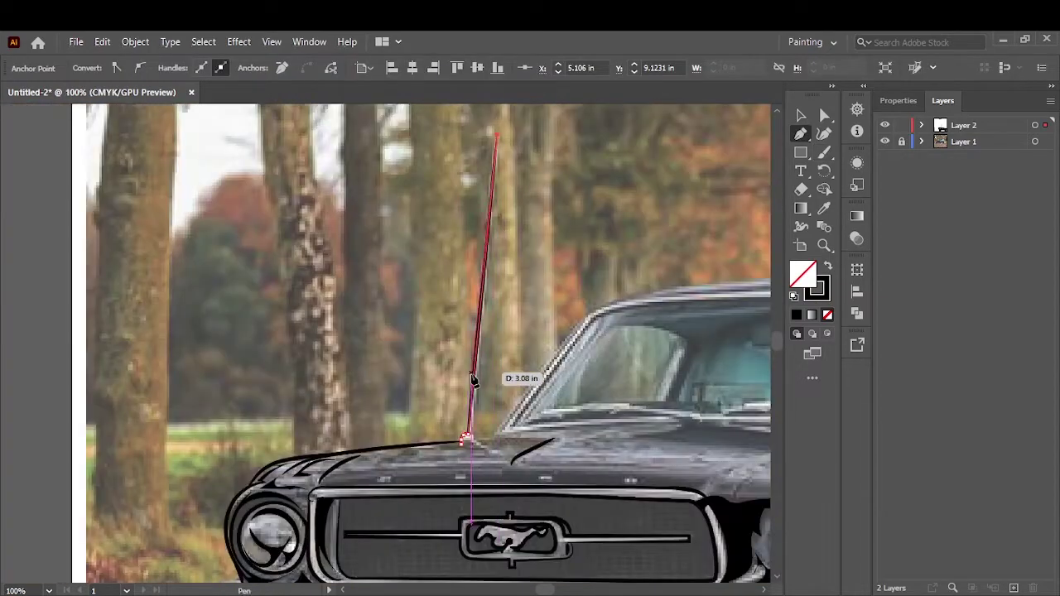
scroll(458, 435, "up", 4)
scroll(458, 434, "down", 3)
scroll(455, 402, "up", 4)
key("b")
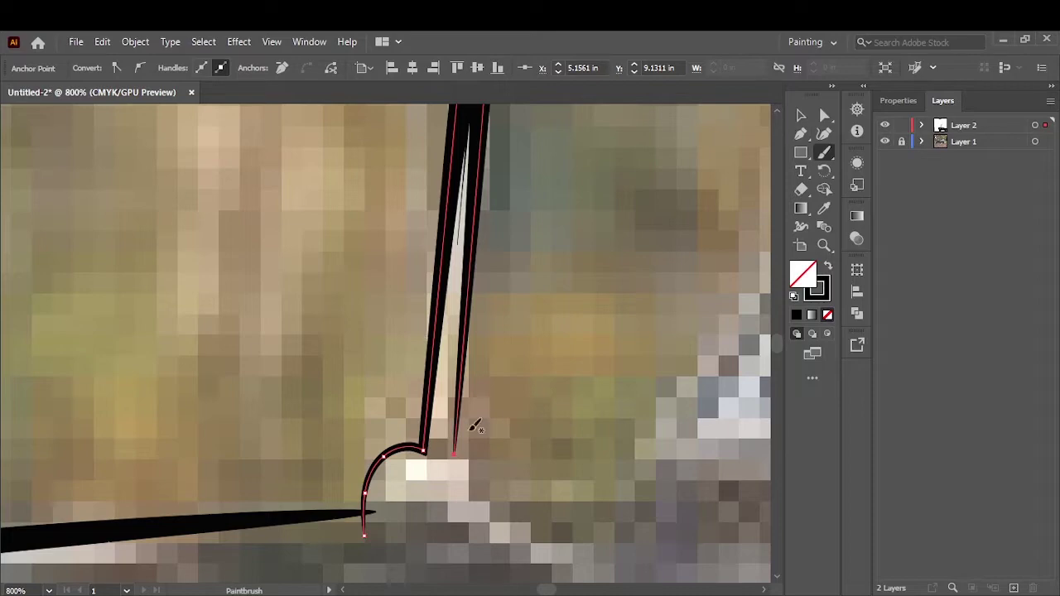
key("ctrl+shift+a")
scroll(303, 281, "down", 5)
scroll(303, 281, "up", 4)
Select and check the antenna line and its hooked base, then set up black-filled Pencil
key("v")
left_click(331, 281)
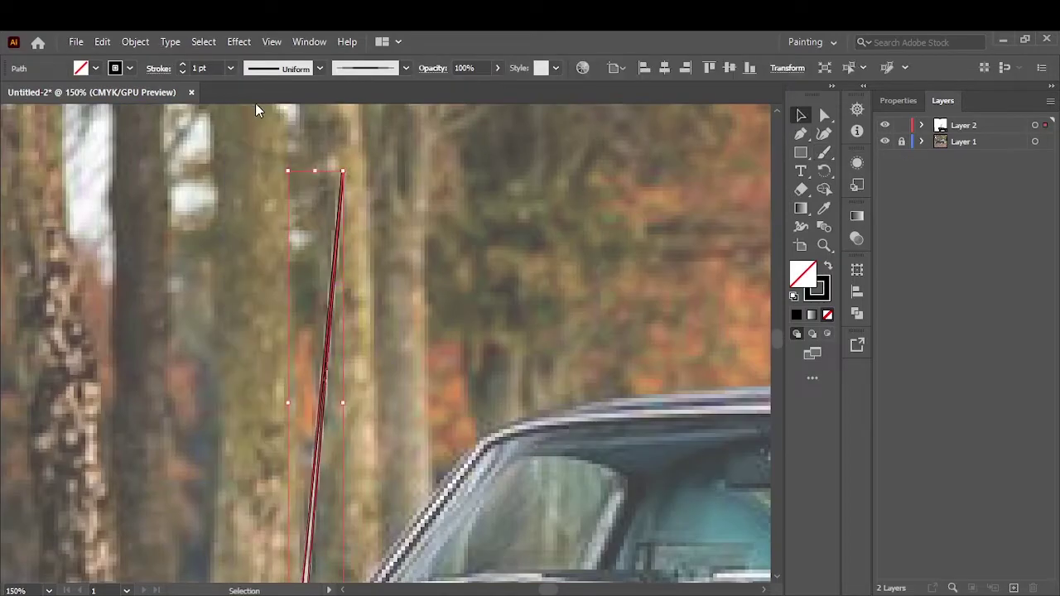
left_click(309, 328)
scroll(309, 328, "up", 4)
left_click(332, 339)
scroll(362, 264, "down", 2)
key("ctrl+shift+a")
scroll(362, 268, "up", 1)
key("n")
key("shift+x")
scroll(617, 398, "down", 1)
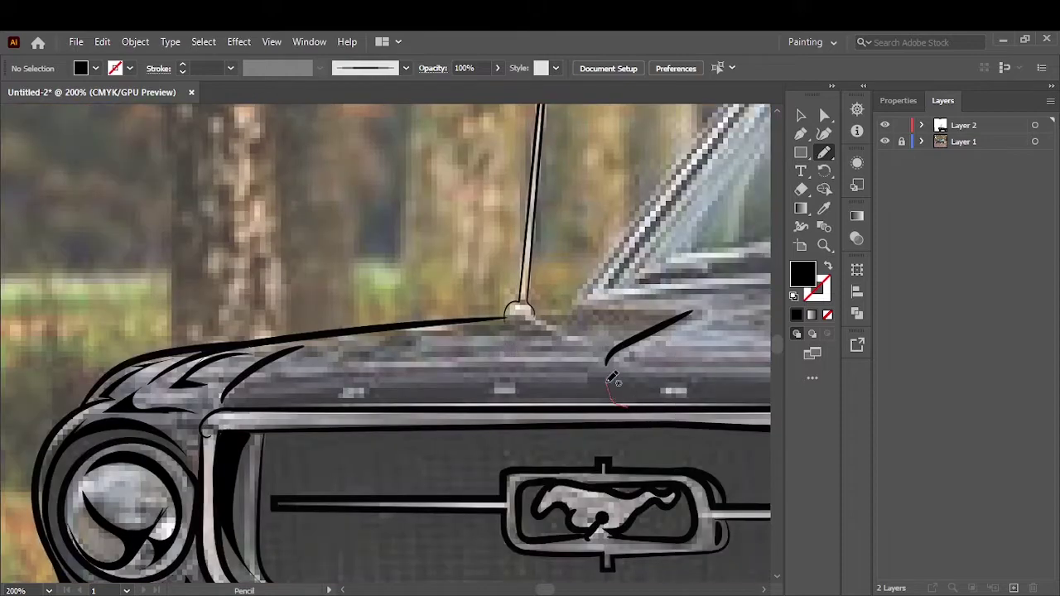
Pencil a closed black shadow shape along the hood edge beside the antenna base
left_click_drag(383, 351, 325, 357)
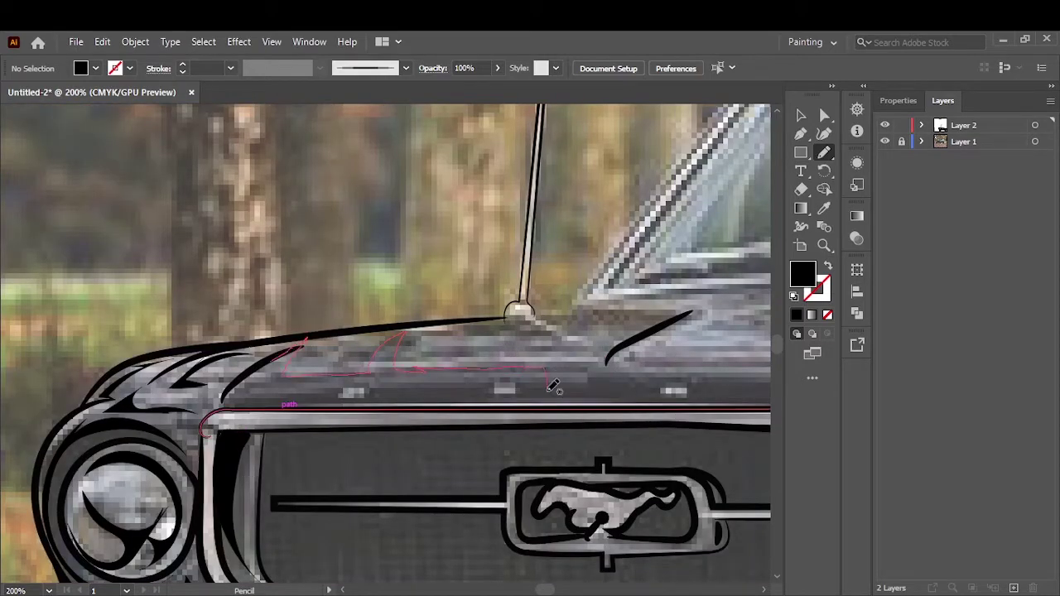
left_click_drag(358, 411, 217, 408)
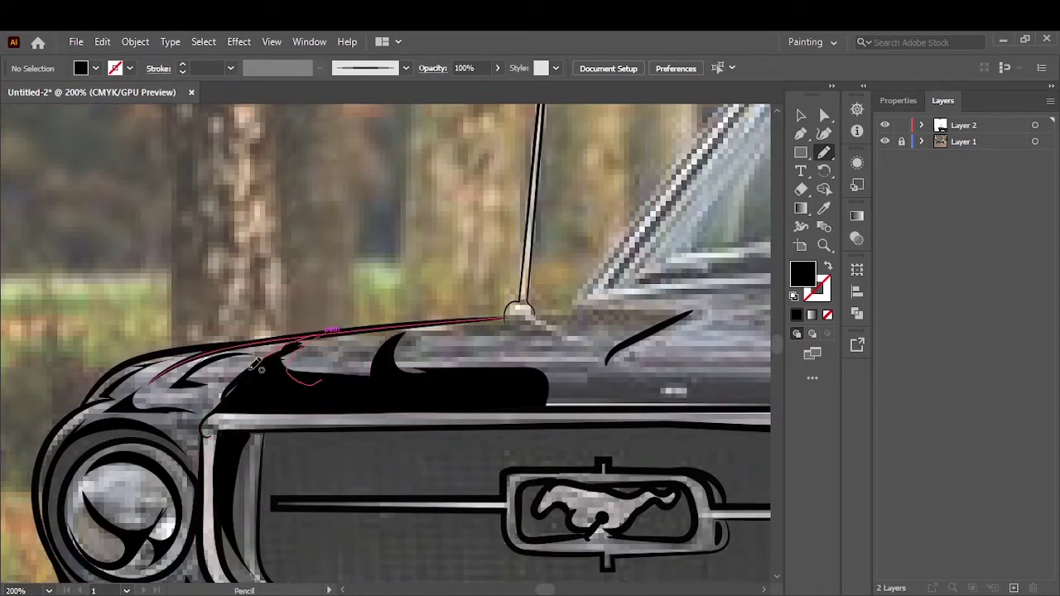
key("ctrl+0")
scroll(417, 400, "up", 6)
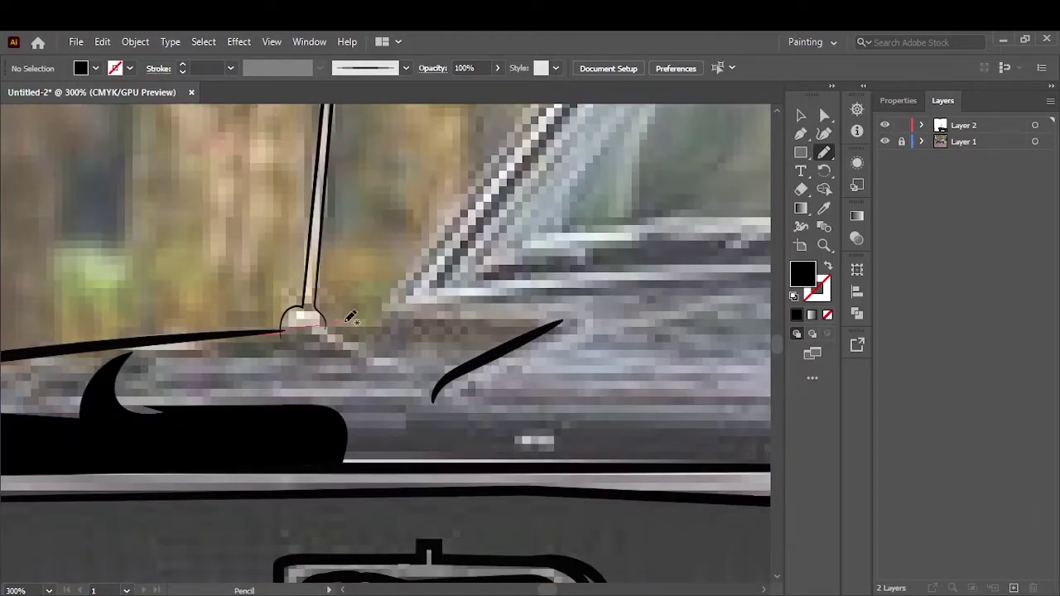
left_click_drag(189, 335, 162, 340)
key("ctrl+0")
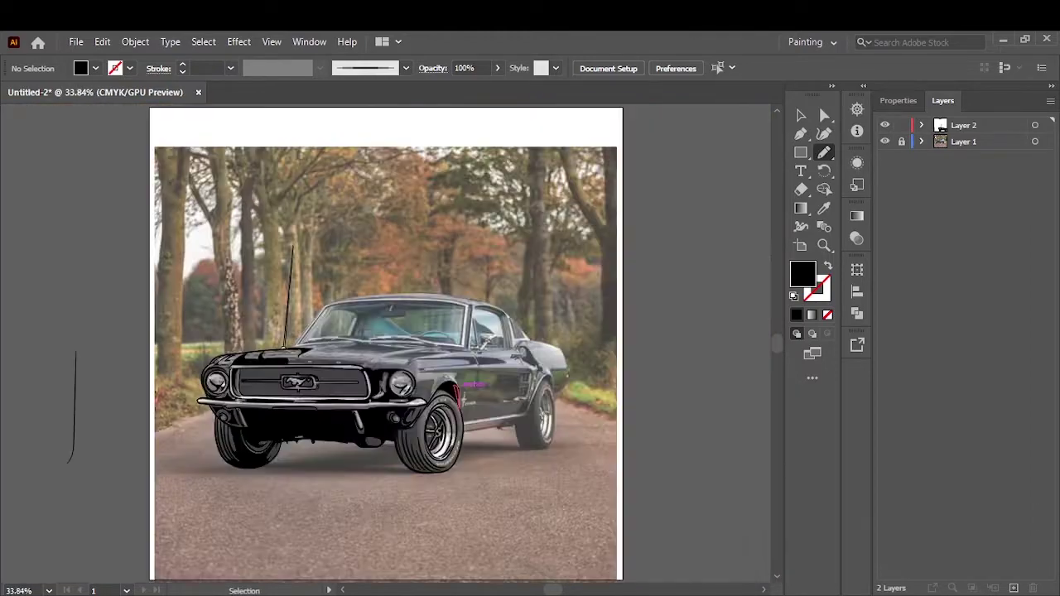
scroll(367, 347, "up", 5)
left_click_drag(196, 294, 562, 312)
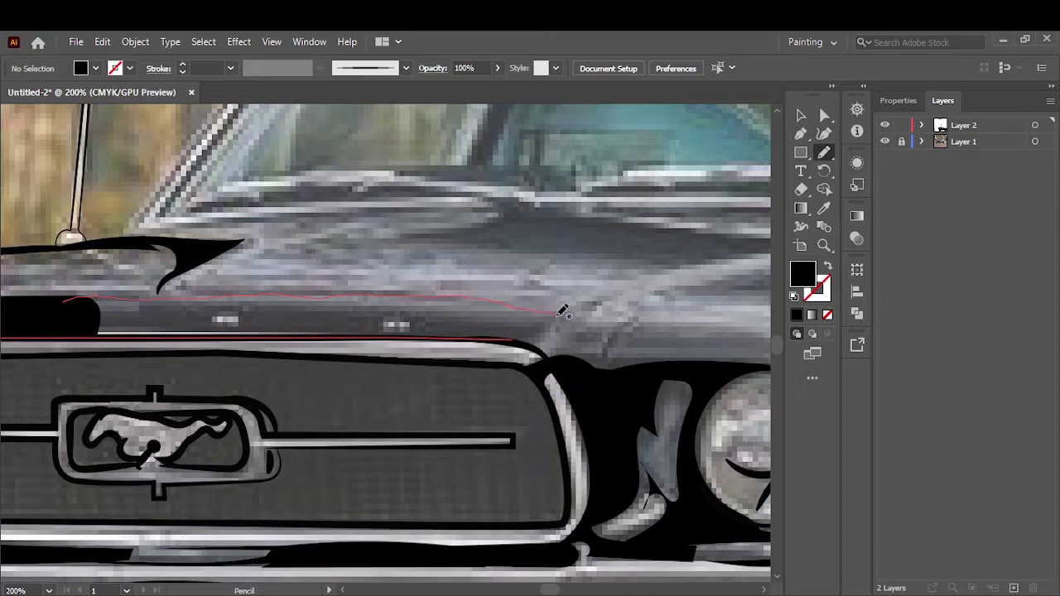
left_click_drag(341, 338, 174, 319)
scroll(94, 272, "down", 1)
scroll(289, 372, "up", 3)
Draw a straight black line up the windshield pillar with two Pen anchors
key("p")
left_click(170, 559)
left_click(448, 217)
key("shift+x")
Draw a second straight pillar line from the windshield base to the pillar top
key("v")
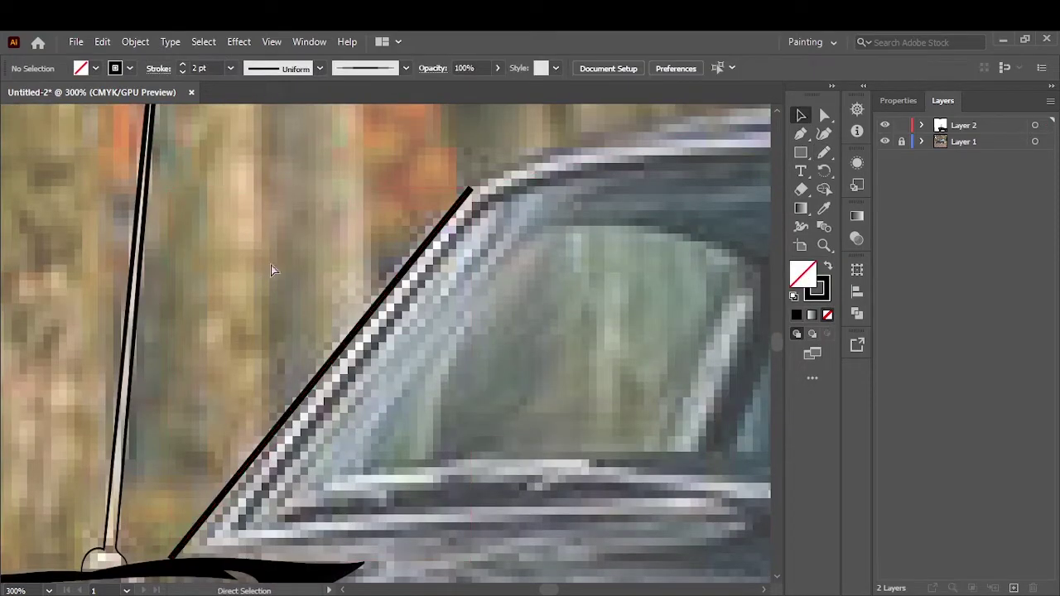
scroll(207, 414, "right", 1)
key("p")
left_click(138, 567)
left_click(428, 197)
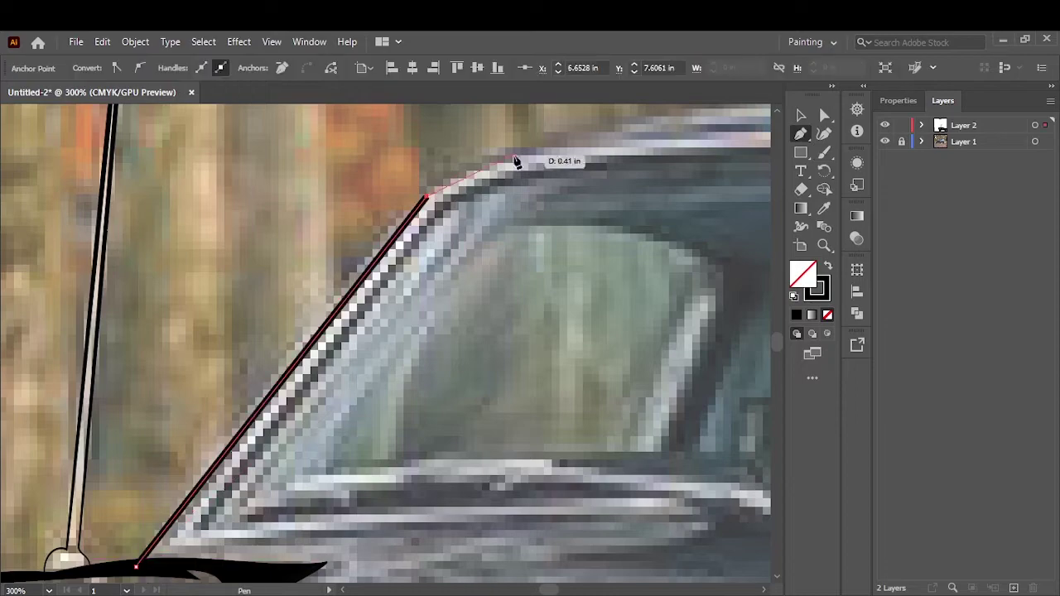
key("ctrl+0")
scroll(385, 332, "up", 5)
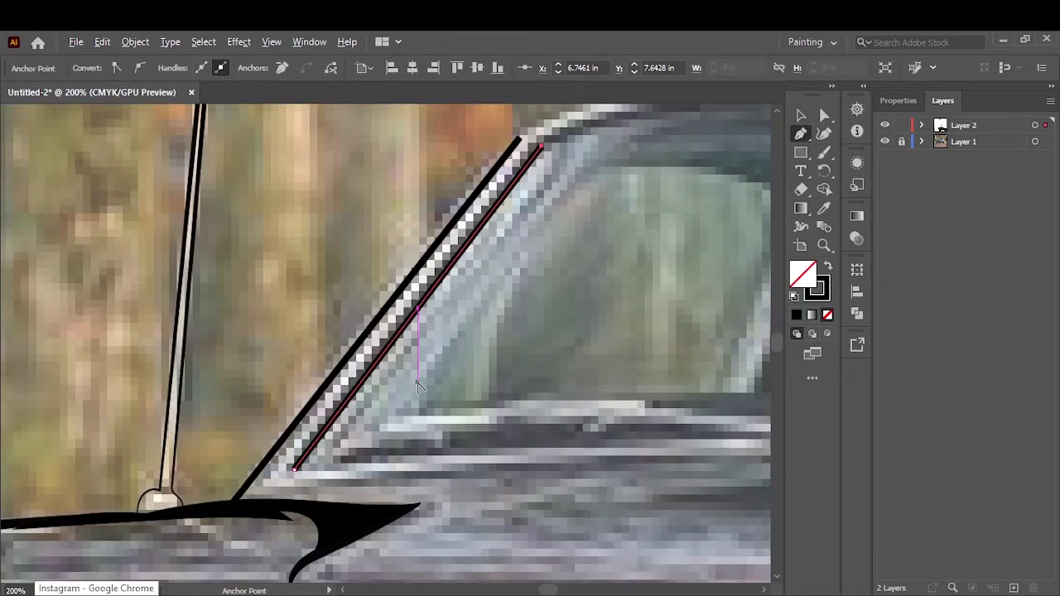
key("v")
scroll(414, 306, "up", 3)
scroll(415, 307, "down", 5)
key("ctrl+shift+a")
Brush a stroke along the inner windshield pillar
key("b")
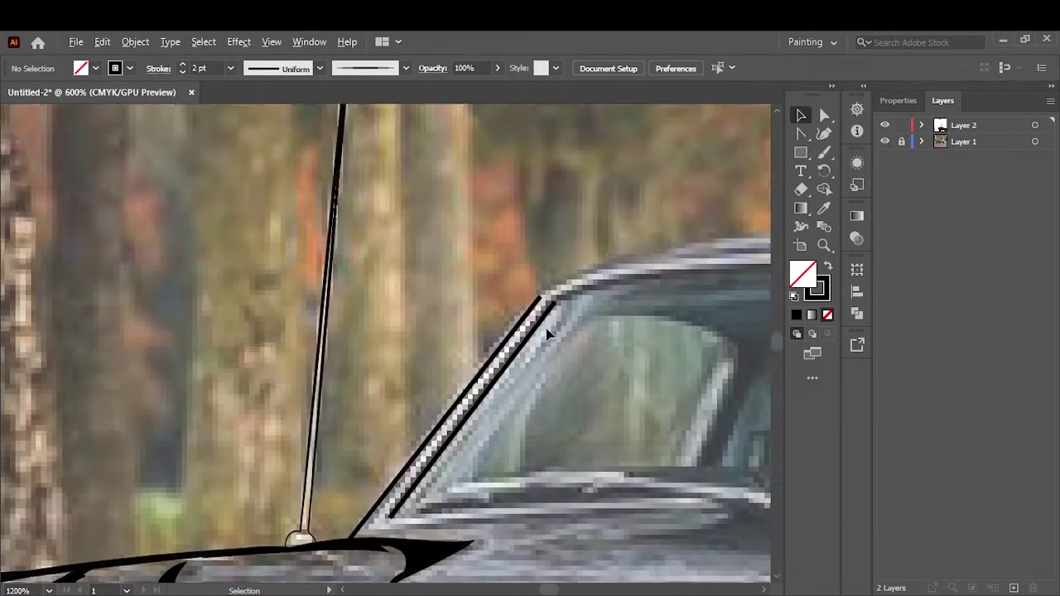
scroll(486, 451, "down", 3)
scroll(332, 373, "right", 3)
scroll(154, 460, "up", 4)
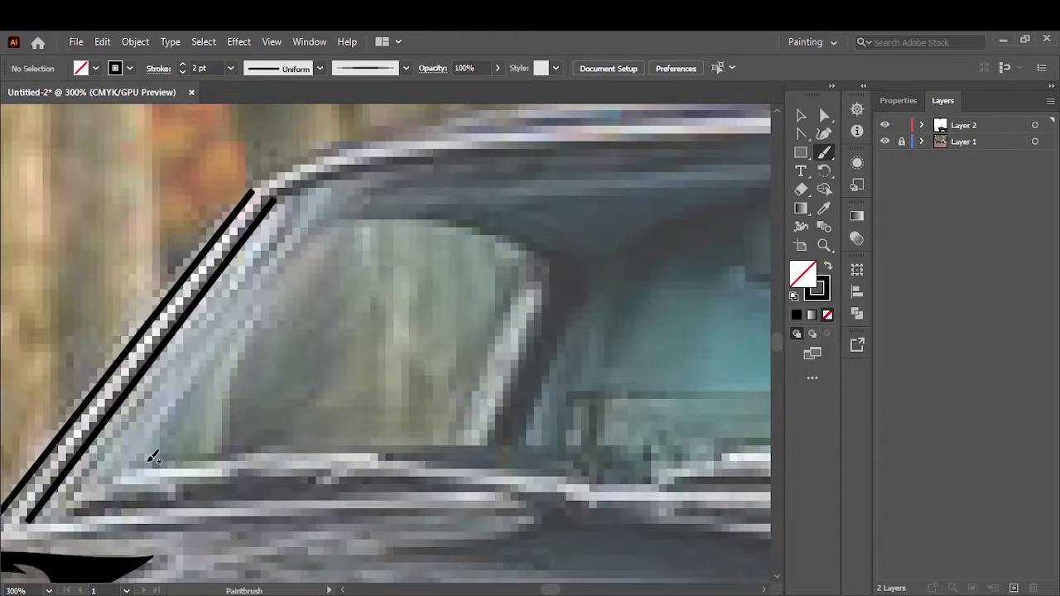
left_click_drag(304, 236, 432, 162)
scroll(432, 162, "down", 3)
scroll(354, 230, "down", 2)
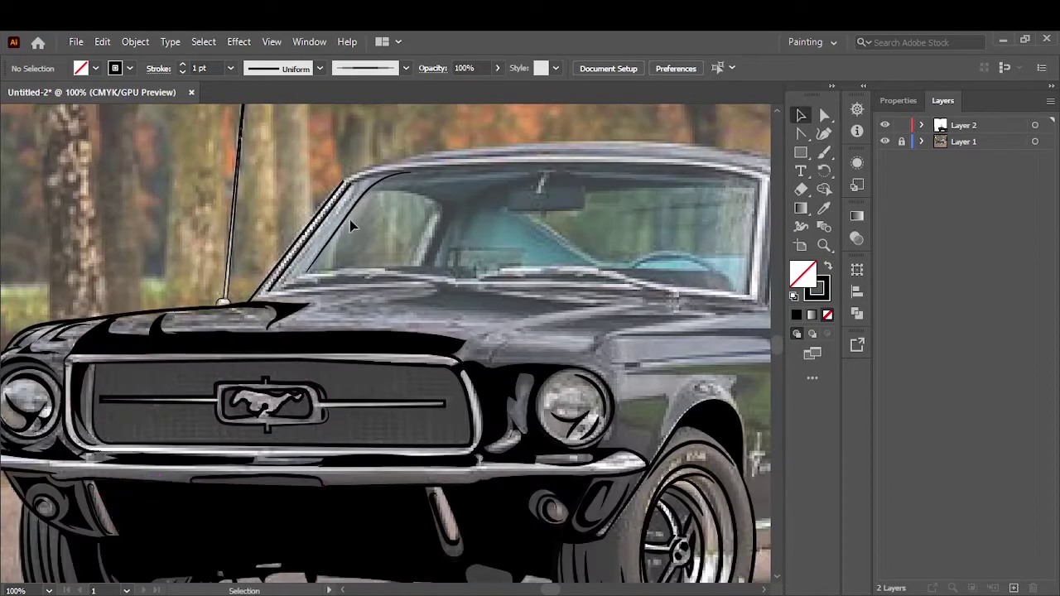
key("v")
scroll(296, 154, "up", 5)
key("ctrl+shift+a")
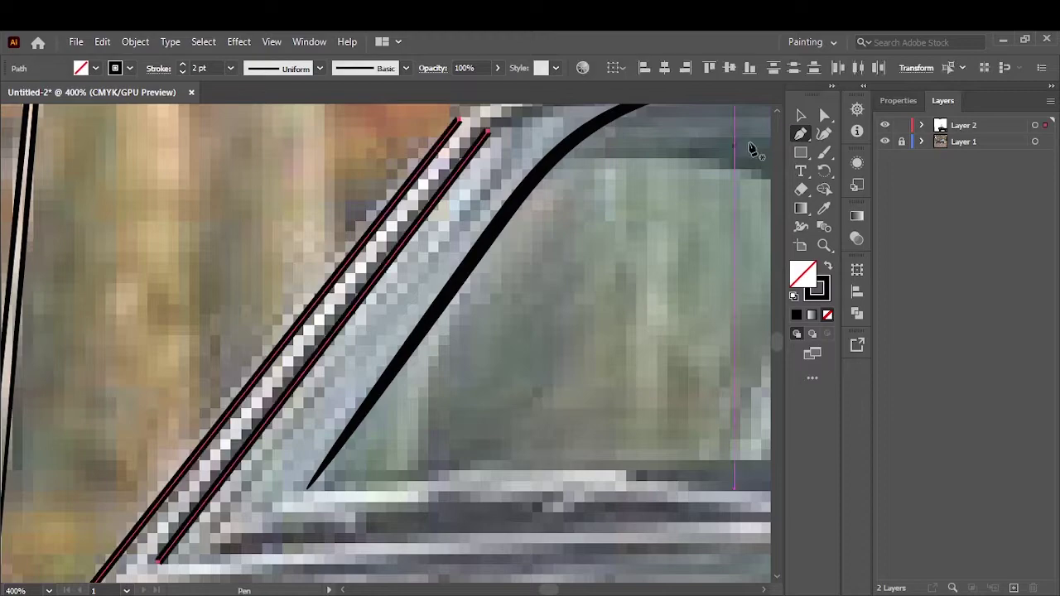
scroll(619, 218, "down", 3)
scroll(297, 342, "up", 3)
key("b")
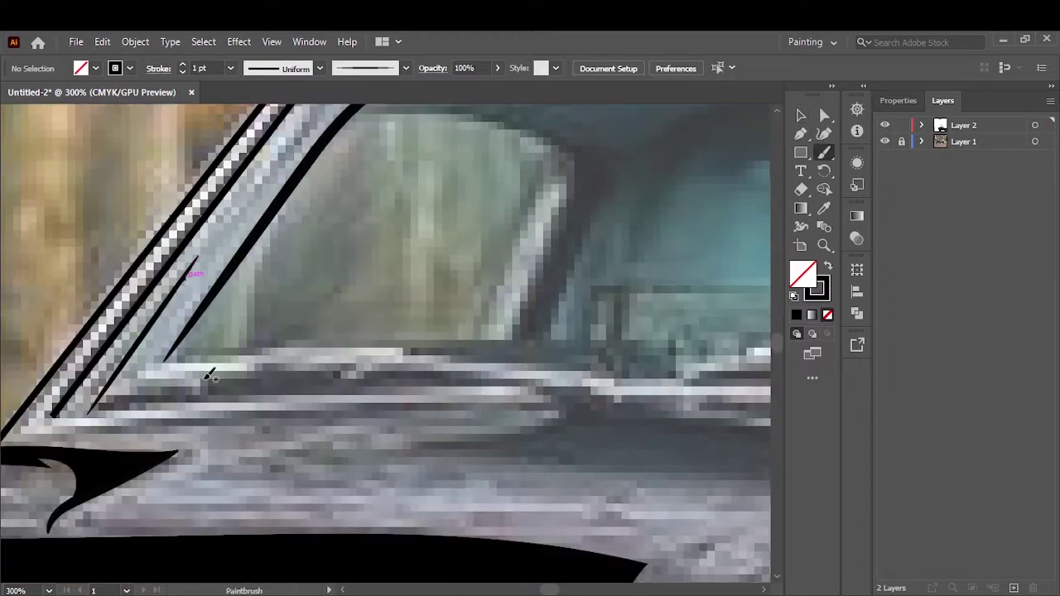
scroll(273, 206, "down", 2)
Pencil a black filled shadow under the windshield and a spiky sliver along the cowl
key("n")
key("shift+x")
left_click_drag(474, 386, 322, 401)
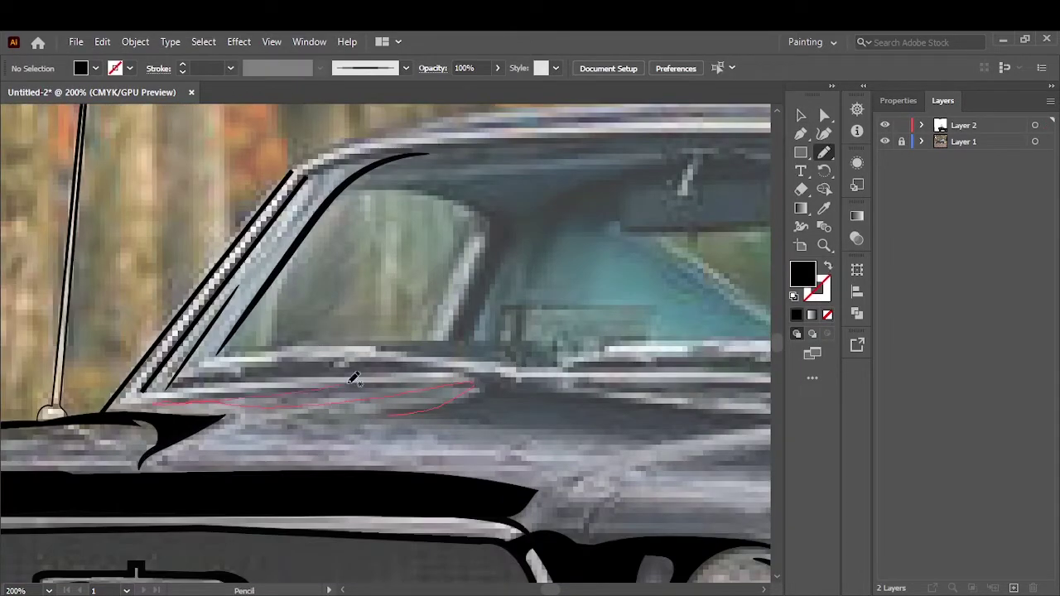
left_click_drag(390, 415, 390, 368)
key("ctrl+0")
left_click(885, 142)
scroll(259, 337, "up", 5)
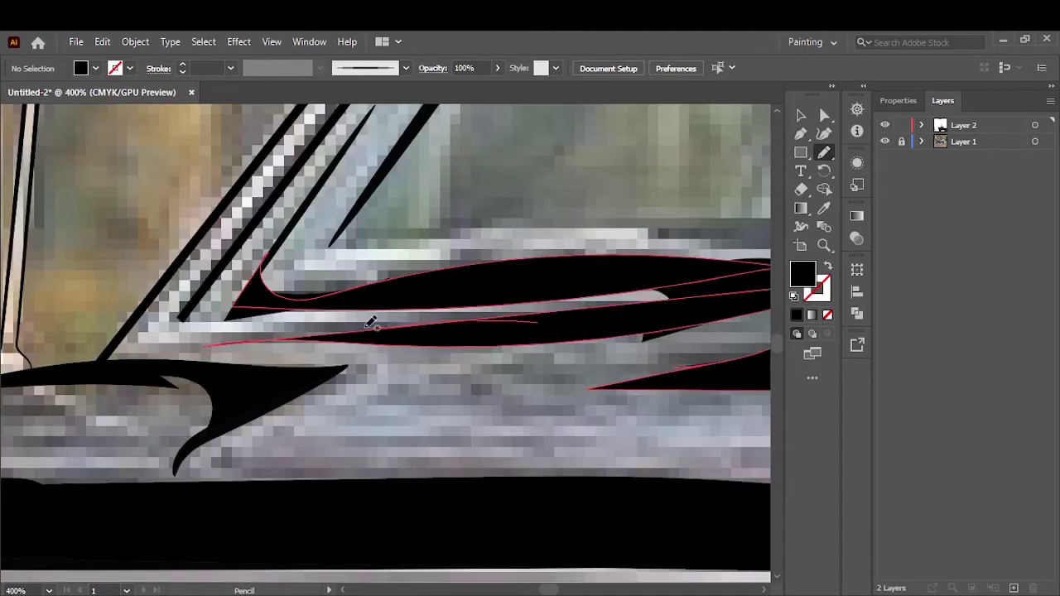
left_click_drag(277, 342, 207, 345)
key("ctrl+0")
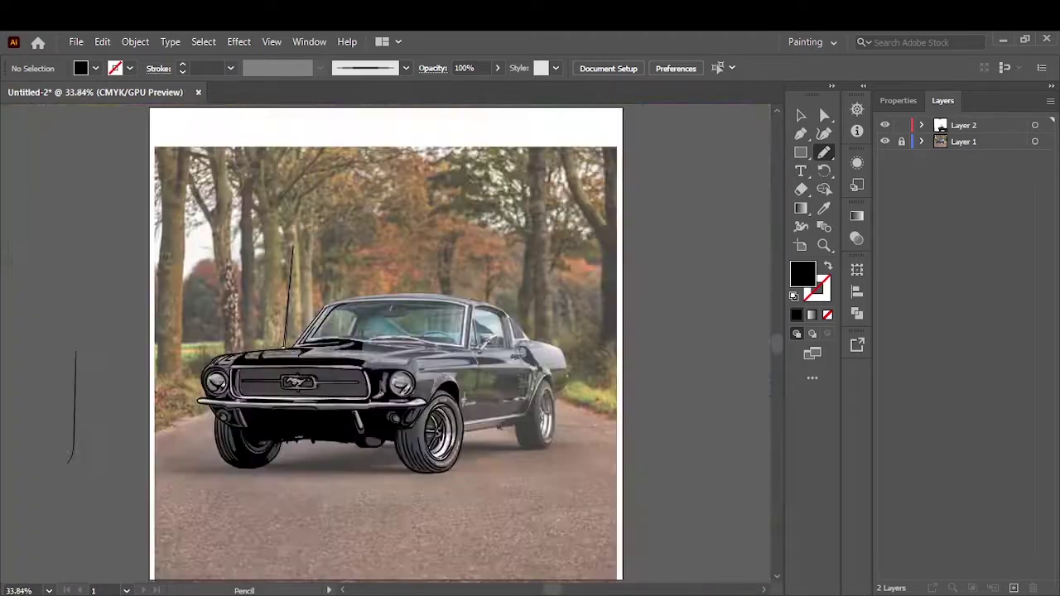
scroll(340, 239, "up", 4)
Paint 2 pt black strokes for the windshield frame's curved inner edge and base
key("shift+x")
left_click_drag(358, 218, 340, 319)
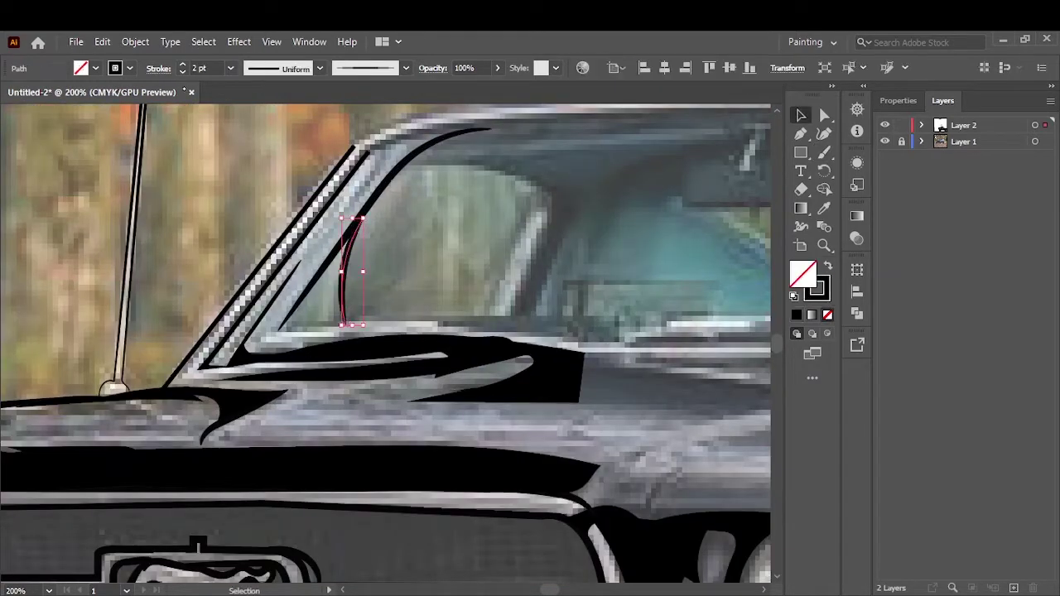
left_click_drag(594, 308, 612, 313)
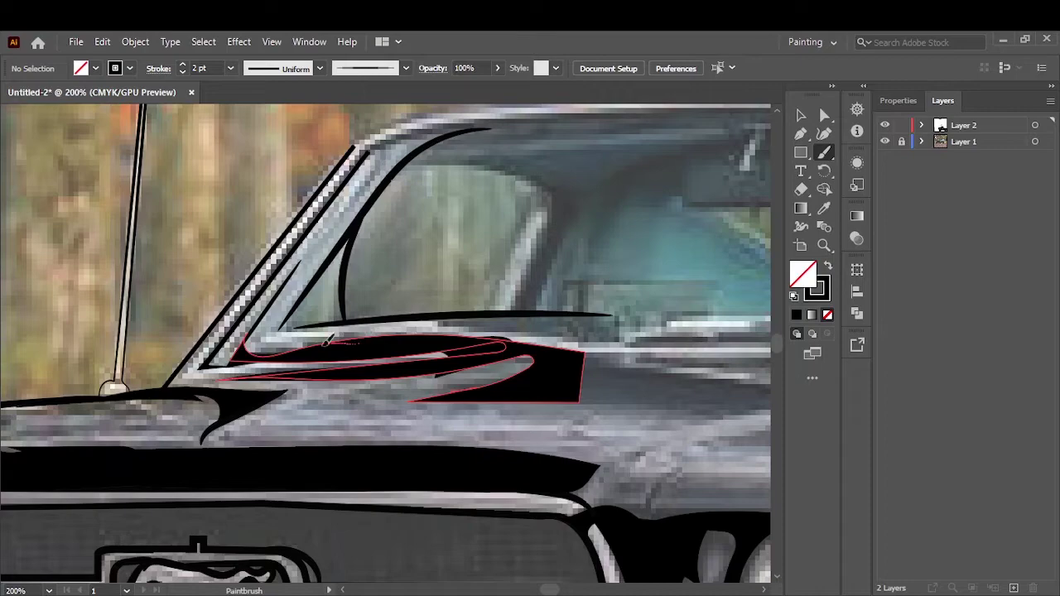
key("ctrl+0")
scroll(338, 312, "up", 5)
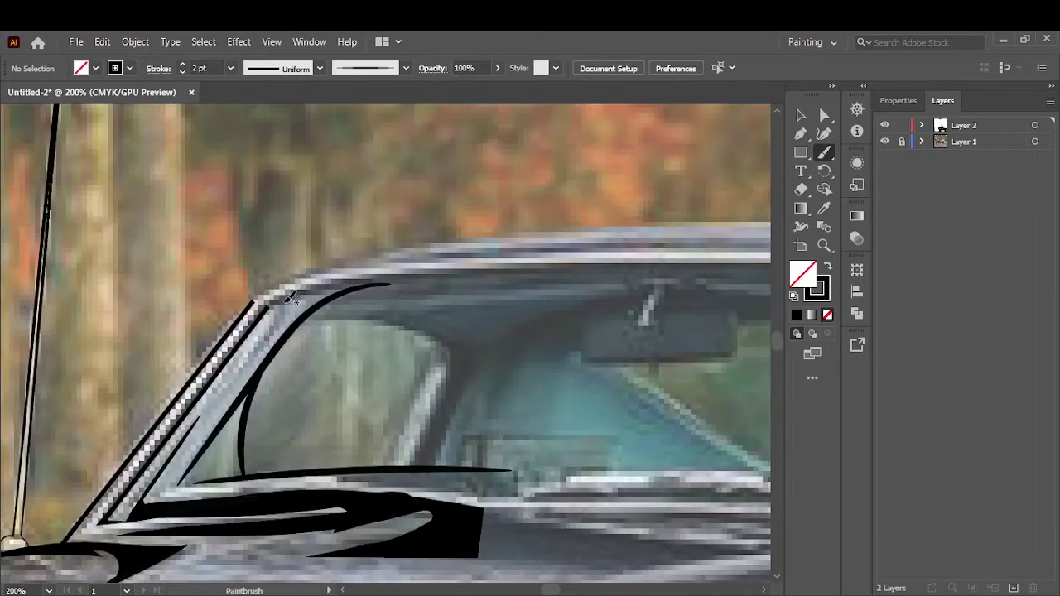
Paint the roofline, windshield edge strokes and a stroke along the dashboard
left_click_drag(338, 284, 521, 264)
key("ctrl+0")
scroll(331, 319, "up", 6)
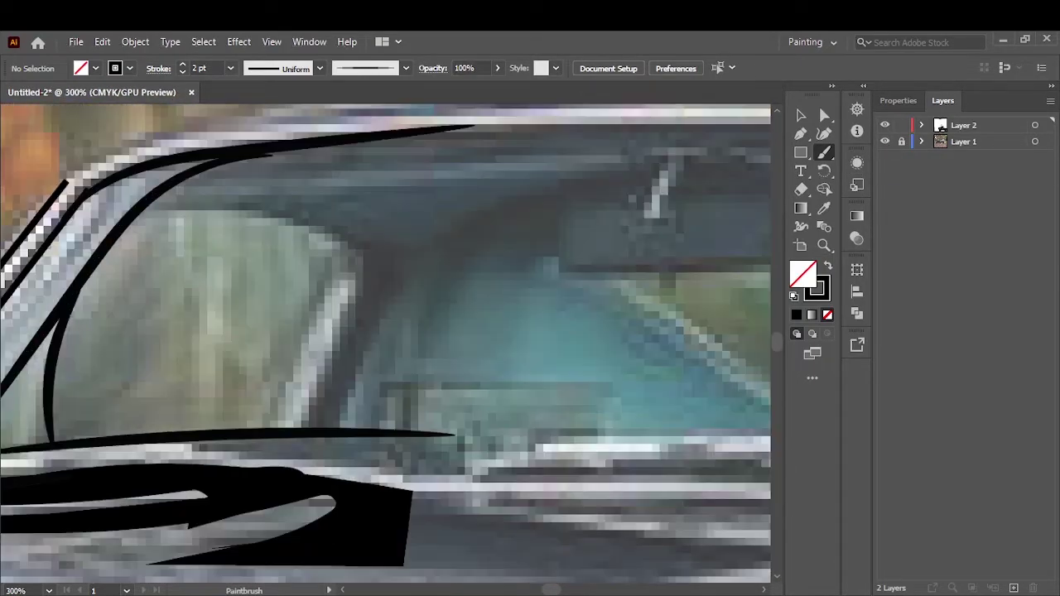
mouse_move(336, 228)
left_mouse_down()
mouse_move(393, 270)
mouse_move(253, 426)
left_mouse_up()
scroll(280, 379, "down", 2)
scroll(284, 372, "up", 3)
left_click_drag(232, 352, 342, 367)
left_click_drag(639, 378, 641, 380)
scroll(630, 379, "down", 3)
scroll(621, 378, "down", 2)
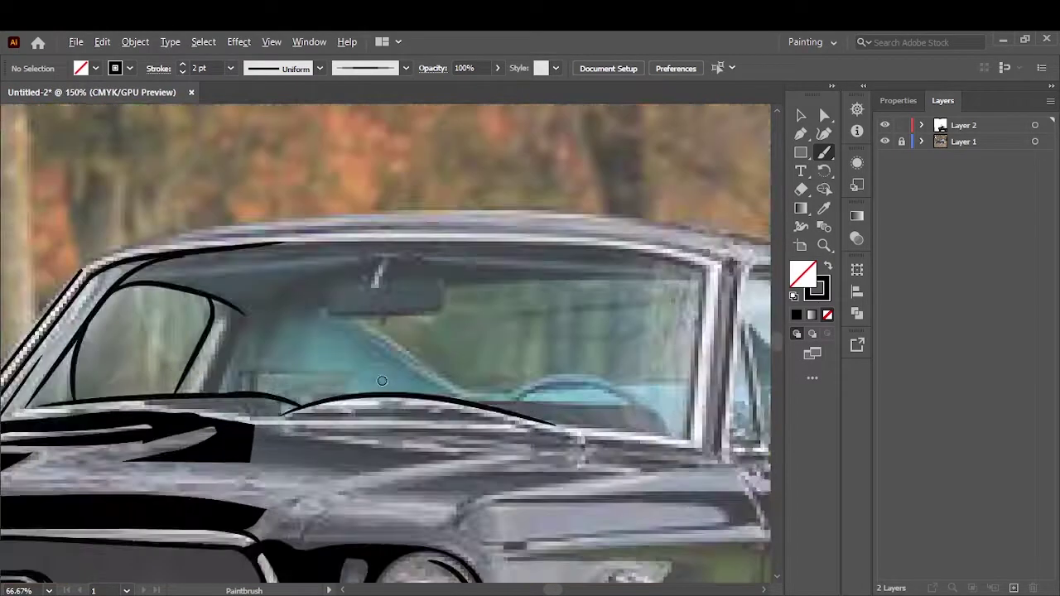
With the Pencil and black fill, draw closed shadow shapes along the cowl below the windshield
scroll(190, 397, "up", 5)
scroll(183, 402, "up", 2)
key("shift+x")
key("n")
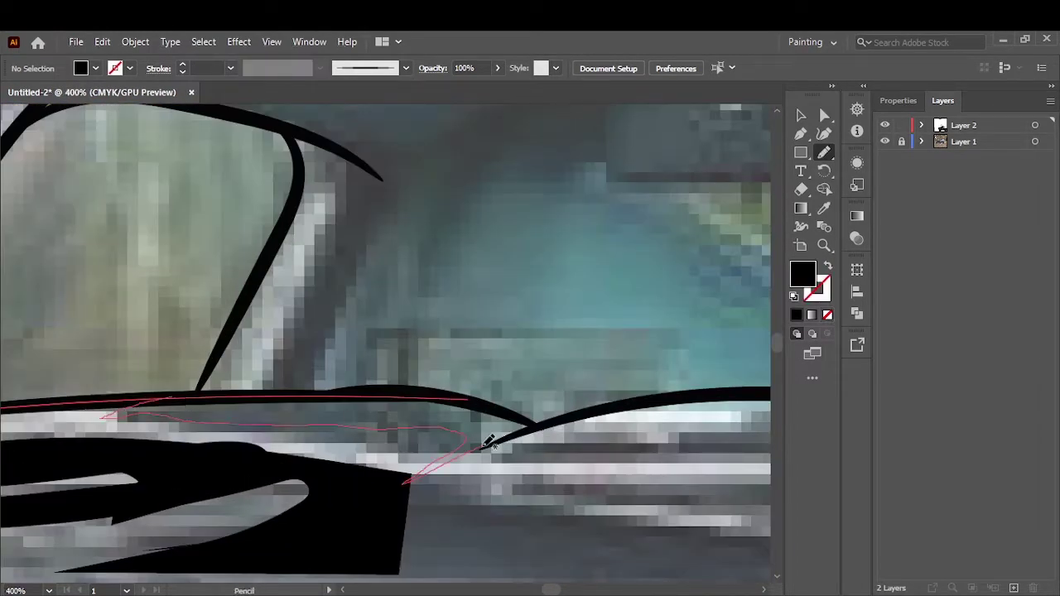
left_click_drag(488, 443, 493, 439)
left_click_drag(348, 430, 488, 464)
scroll(488, 481, "down", 2)
left_click_drag(346, 422, 468, 458)
left_click_drag(361, 412, 494, 462)
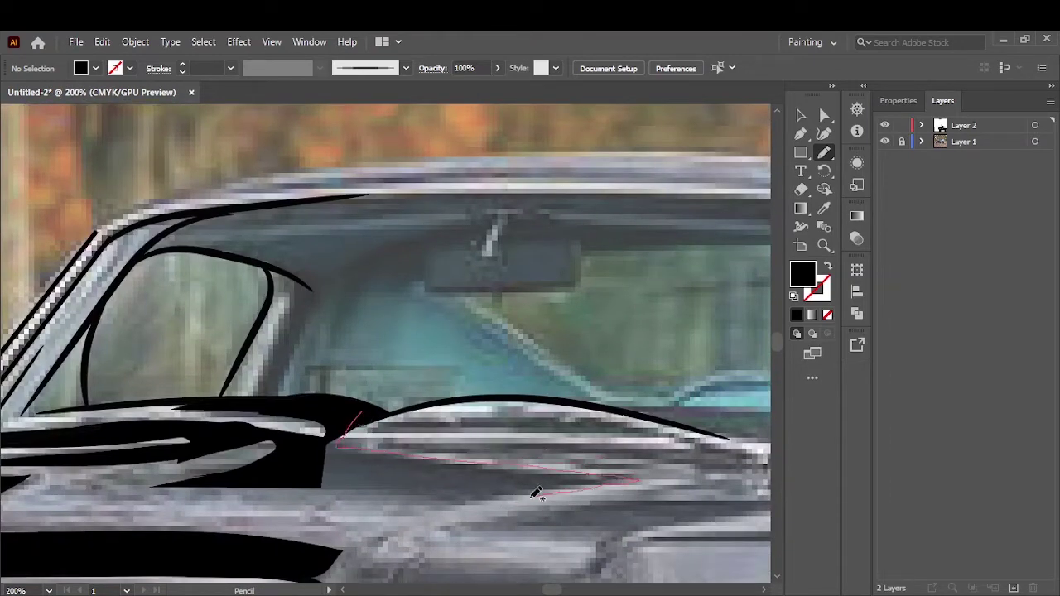
left_click_drag(346, 493, 264, 487)
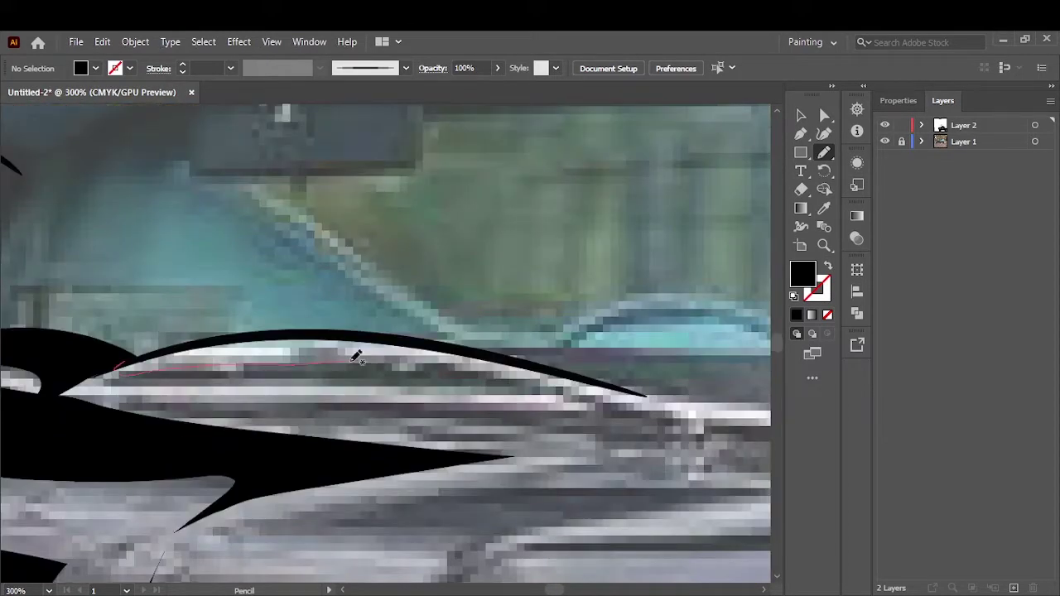
Add a black shadow sliver along the hood edge and thicken the windshield pillar
mouse_move(130, 365)
left_mouse_down()
mouse_move(411, 381)
mouse_move(87, 401)
mouse_move(365, 379)
left_mouse_up()
left_click_drag(648, 416, 91, 398)
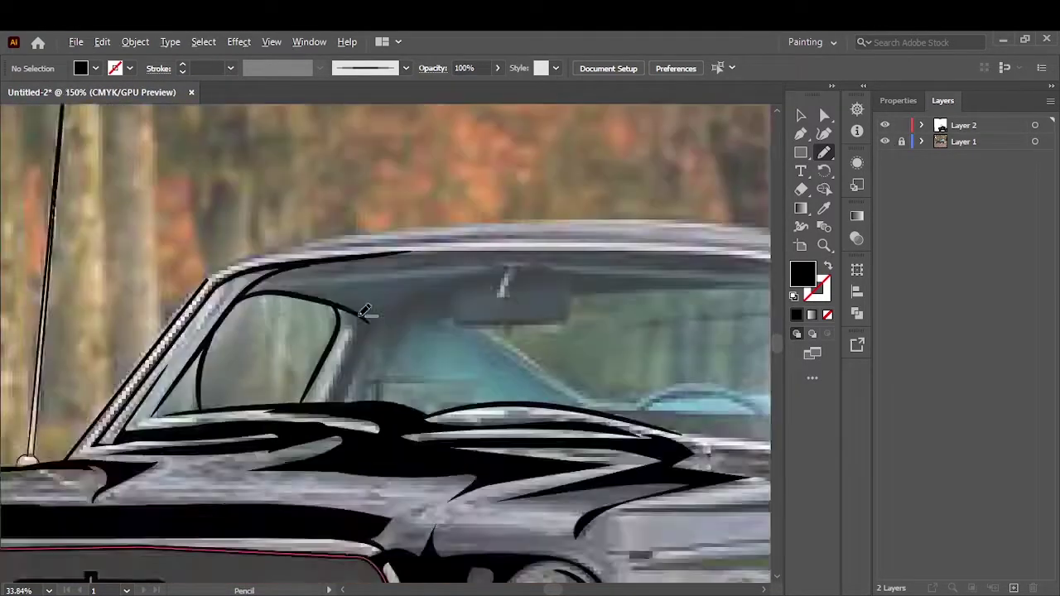
left_click_drag(259, 495, 319, 424)
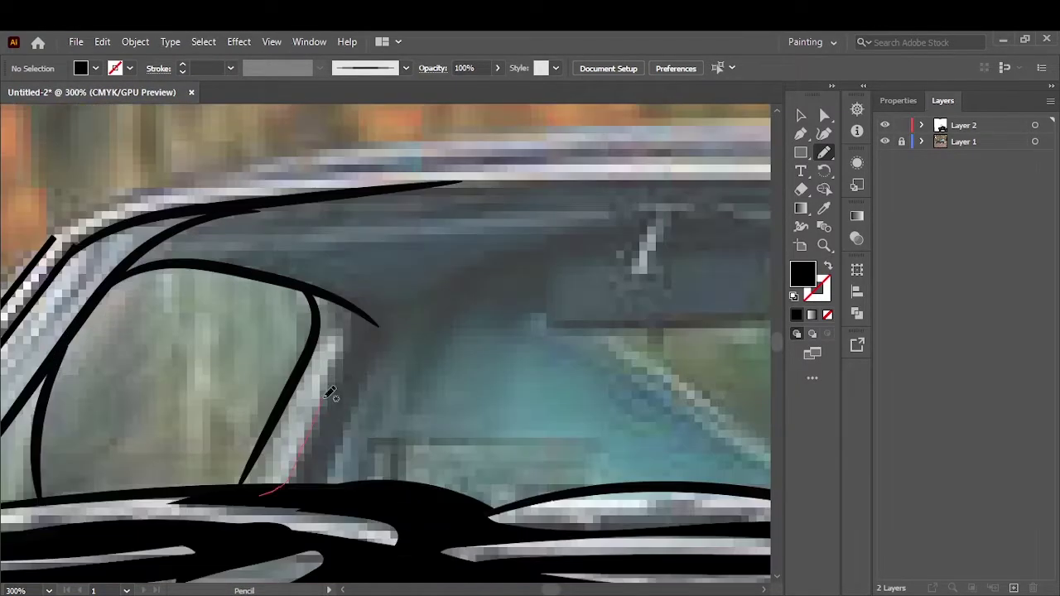
left_click_drag(382, 328, 346, 466)
left_click_drag(379, 318, 381, 323)
key("ctrl+0")
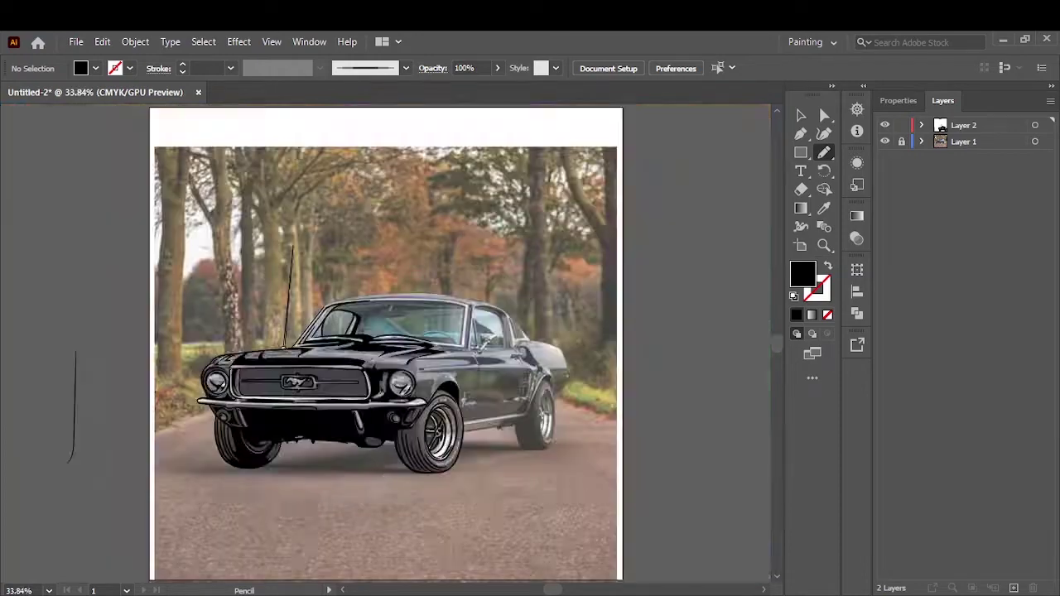
Draw a filled black interior shadow shape beside the rear-view mirror
scroll(440, 329, "up", 5)
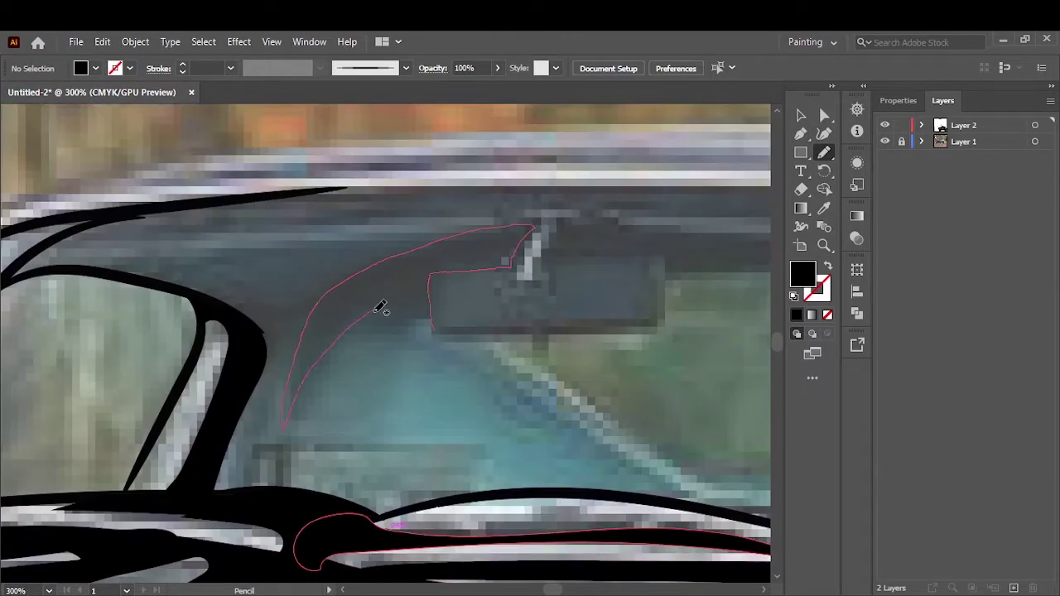
left_click_drag(534, 229, 480, 320)
scroll(446, 381, "up", 2)
left_click_drag(396, 224, 364, 319)
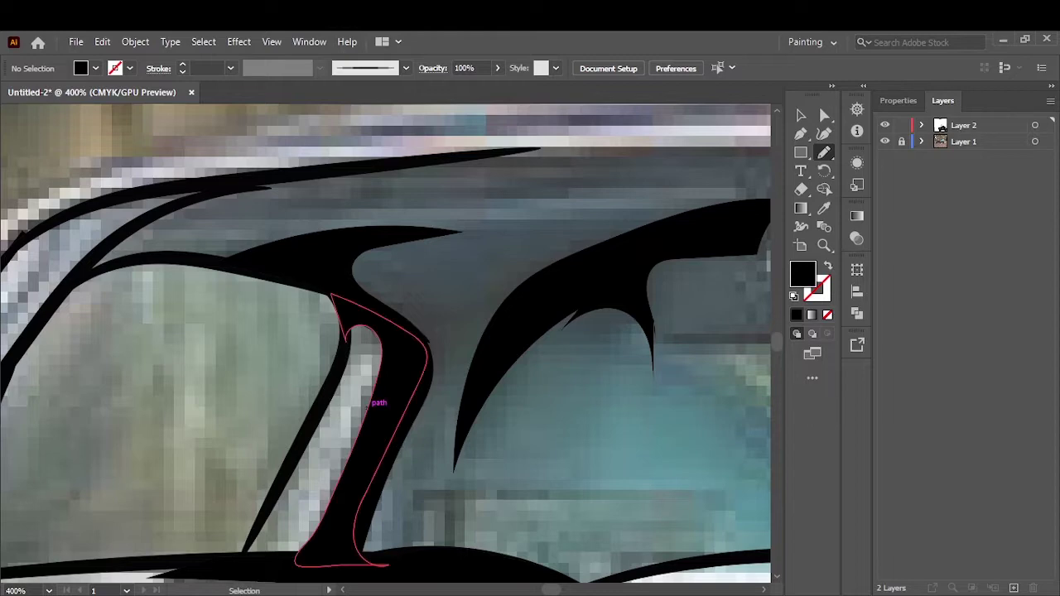
key("ctrl+0")
scroll(383, 308, "up", 3)
scroll(383, 308, "up", 2)
Brush black outlines along the rear-view mirror's bottom, right, top and left sides
key("b")
left_click_drag(159, 318, 162, 390)
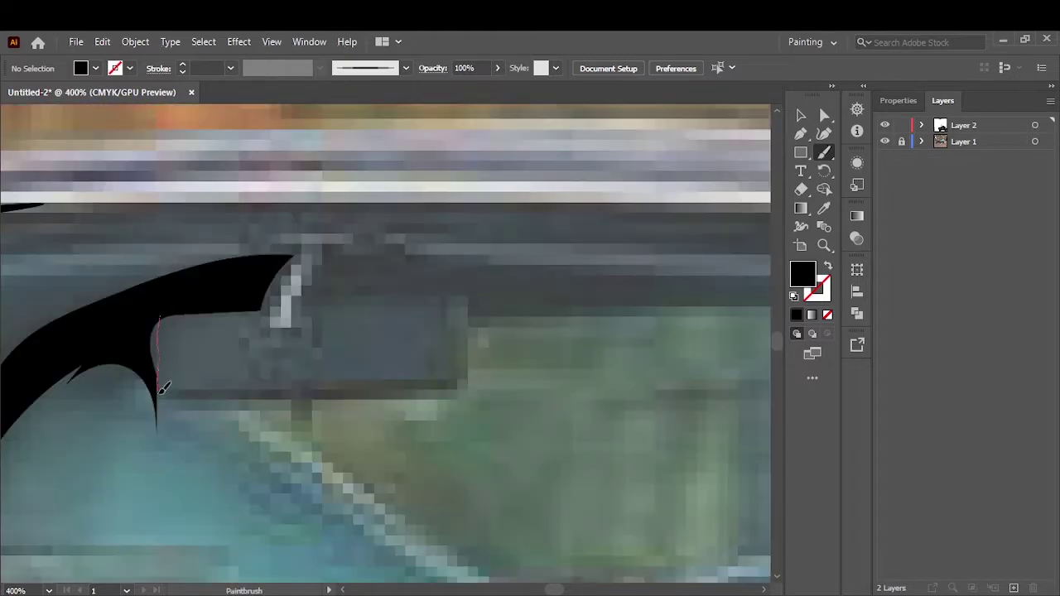
mouse_move(431, 398)
left_mouse_down()
mouse_move(449, 400)
mouse_move(461, 304)
left_mouse_up()
left_click_drag(306, 291, 462, 294)
mouse_move(297, 263)
left_mouse_down()
mouse_move(286, 329)
mouse_move(340, 244)
left_mouse_up()
key("v")
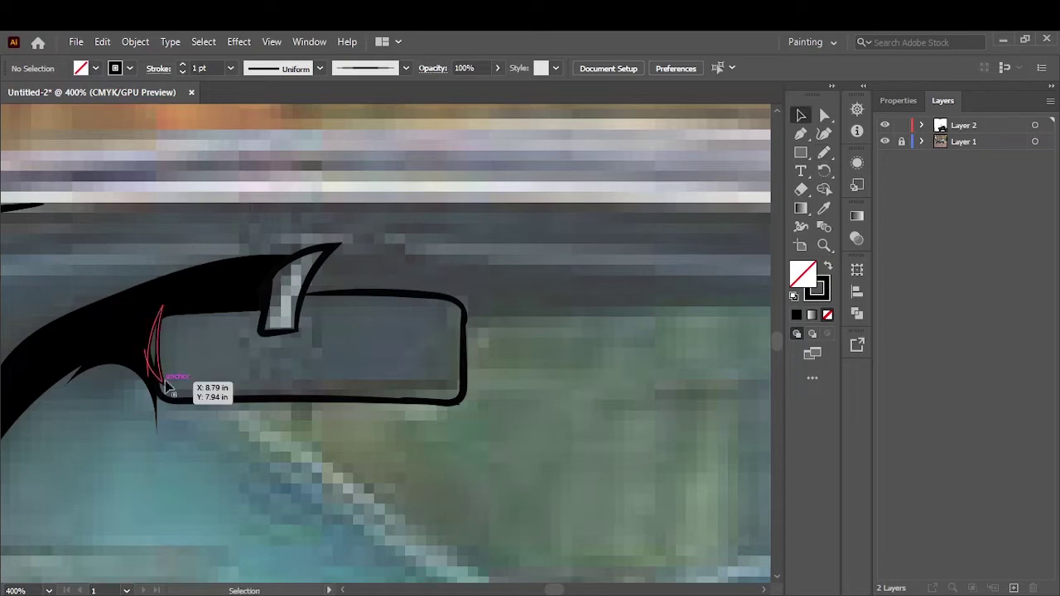
key("ctrl+0")
scroll(390, 307, "up", 5)
Add brush strokes beside the mirror and along the headliner, plus a small filled shape
key("b")
left_click_drag(435, 339, 277, 460)
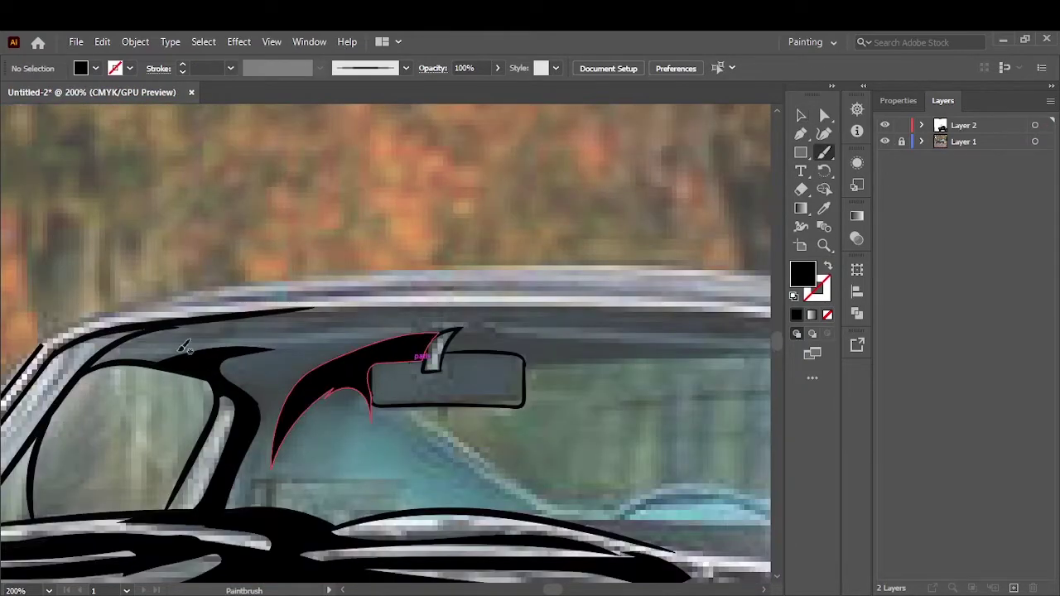
left_click_drag(484, 319, 484, 320)
key("n")
scroll(426, 418, "up", 2)
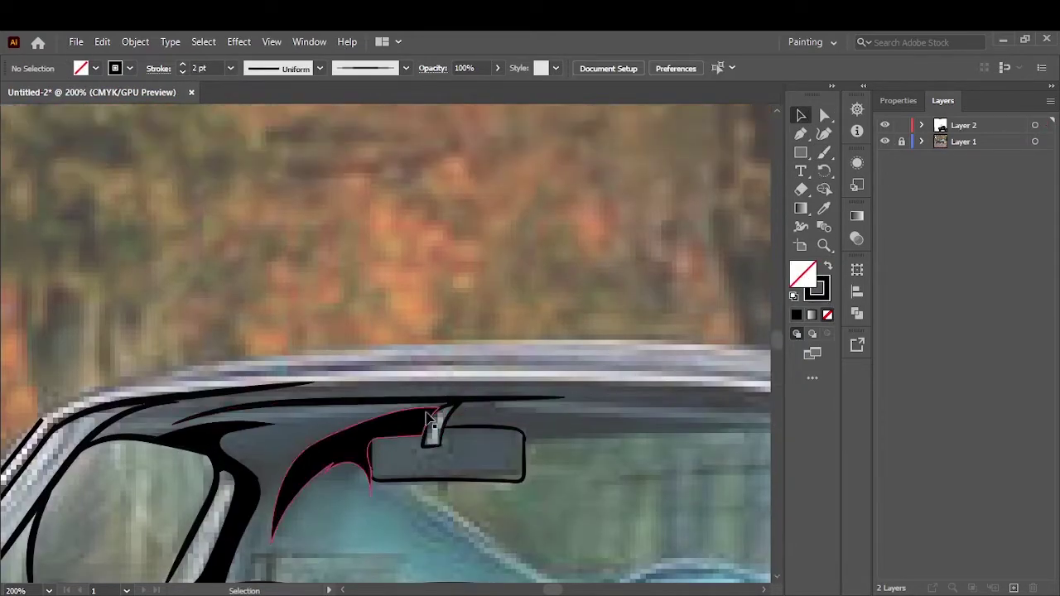
key("ctrl+plus")
key("ctrl+plus")
left_click_drag(356, 406, 547, 381)
key("v")
key("ctrl+0")
Hide the photo and draw a black shadow shape along the dashboard toward the windshield frame
left_click(885, 141)
scroll(381, 365, "up", 5)
key("n")
left_click_drag(196, 365, 478, 362)
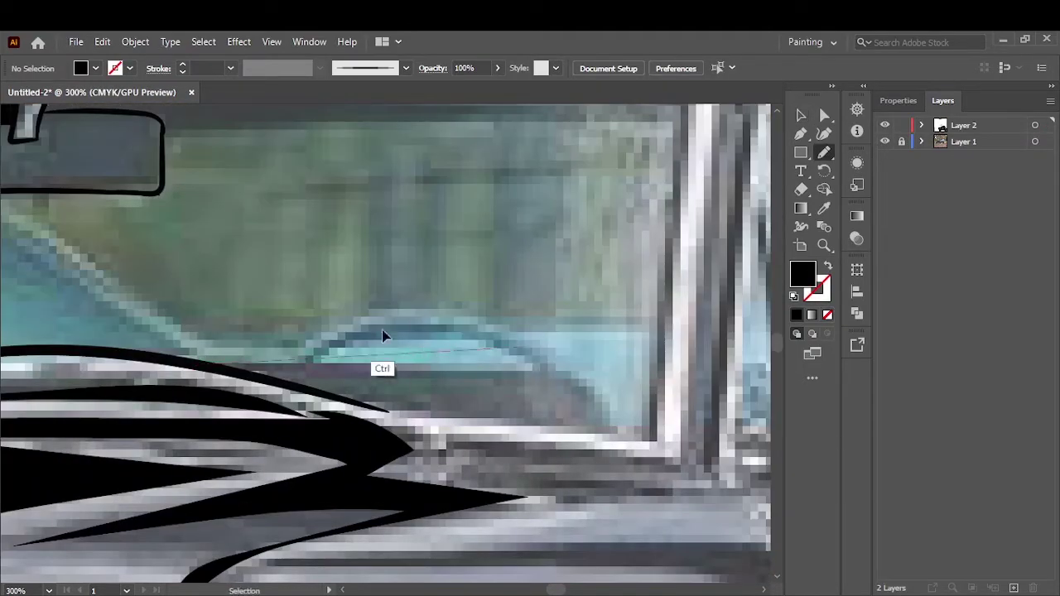
left_click_drag(525, 432, 617, 433)
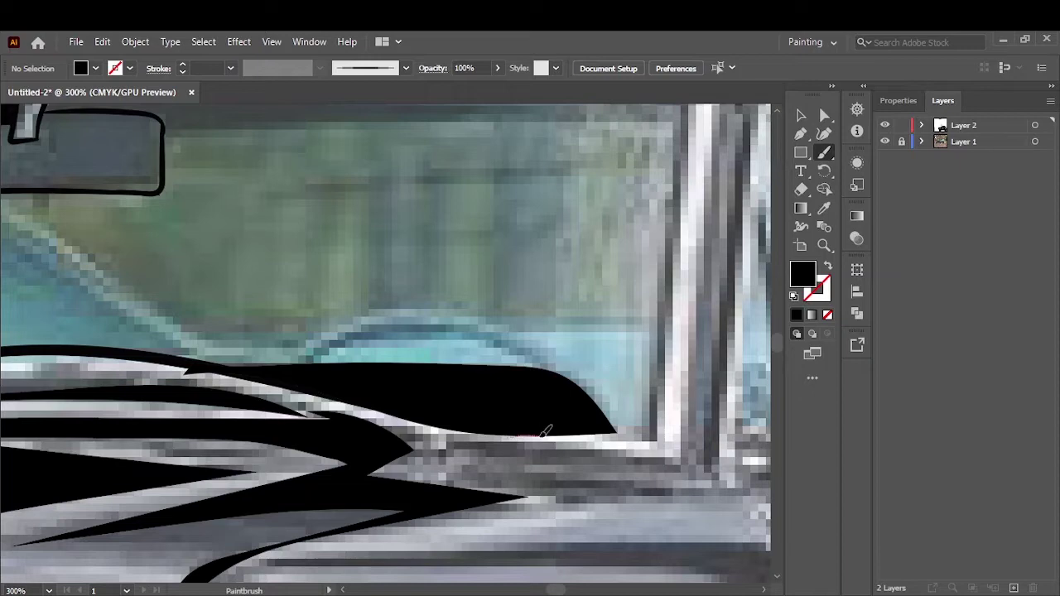
left_click_drag(507, 431, 653, 432)
Delete the old rear-view mirror outline and repaint its lower edges with a black brush stroke
key("shift+x")
key("v")
left_click(212, 131)
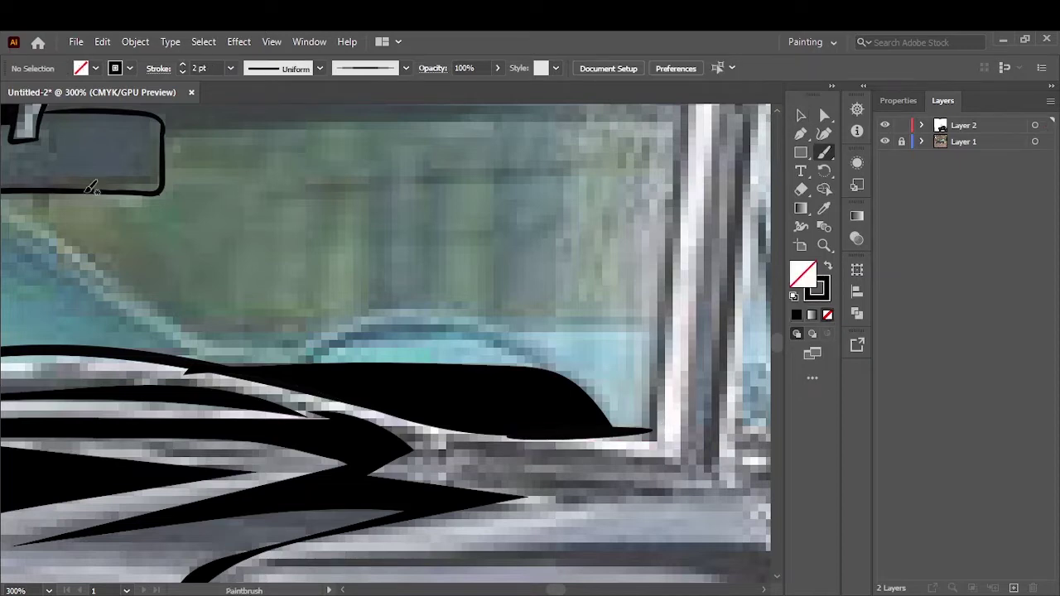
left_click(94, 188)
key("ctrl+equal")
key("Delete")
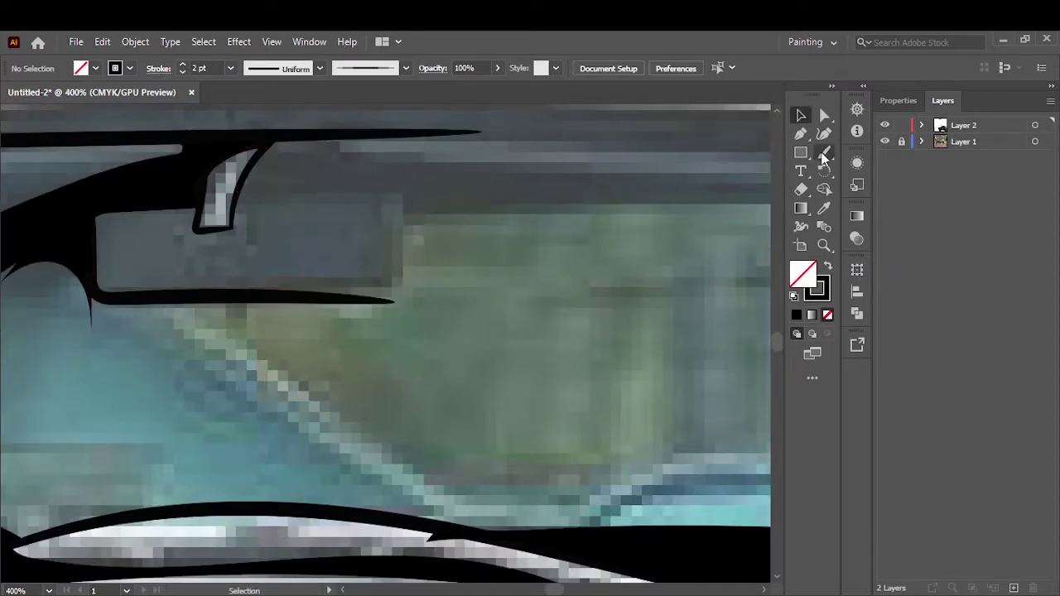
key("b")
left_click_drag(95, 213, 405, 289)
key("ctrl+0")
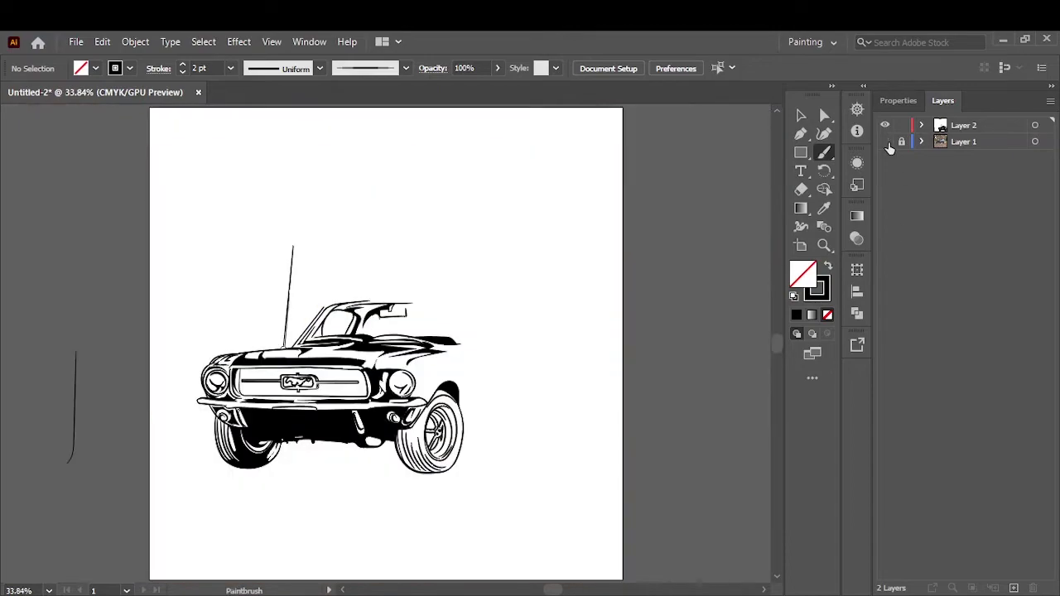
Brush a black arc over the dashboard and the steering wheel arc
scroll(398, 380, "up", 5)
left_click_drag(251, 286, 474, 341)
left_click_drag(111, 352, 222, 264)
key("ctrl+0")
scroll(331, 290, "up", 5)
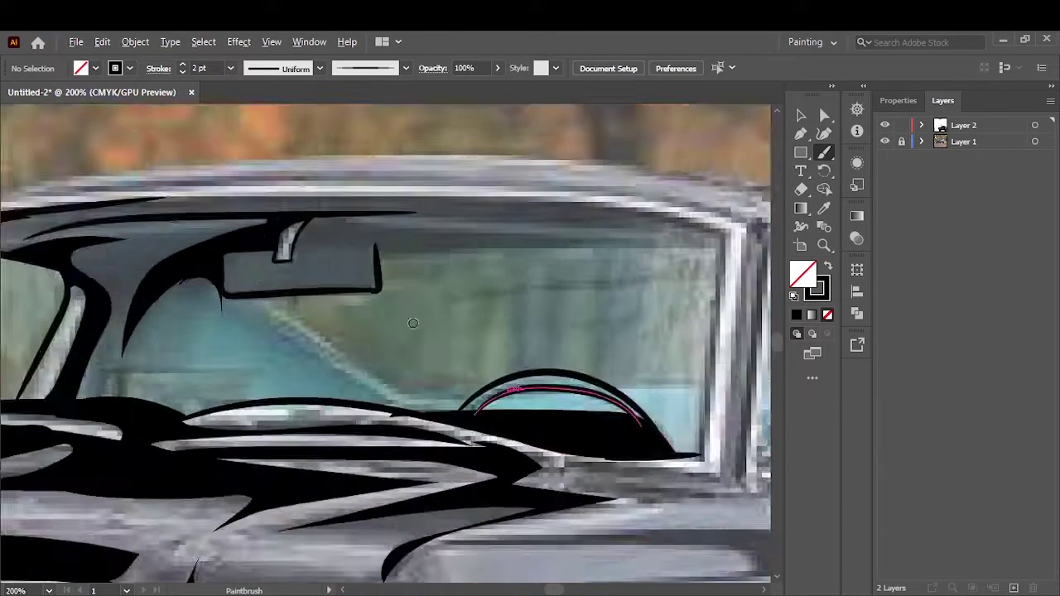
Brush the diagonal reflection lines across the windshield, then hide the photo to check
left_click_drag(209, 286, 431, 424)
left_click_drag(503, 431, 394, 413)
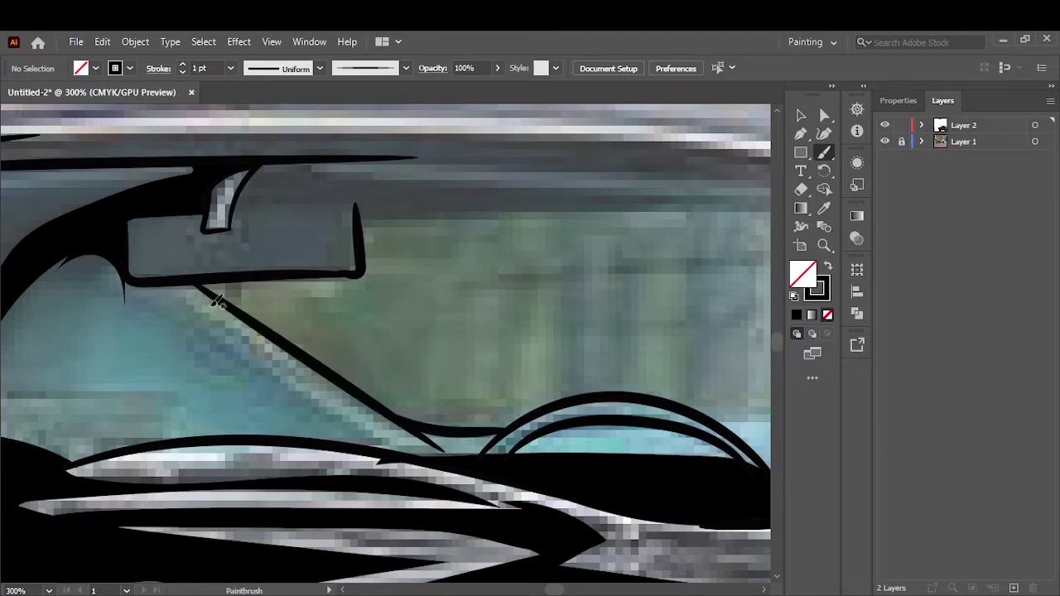
left_click_drag(181, 308, 319, 382)
left_click_drag(158, 303, 349, 415)
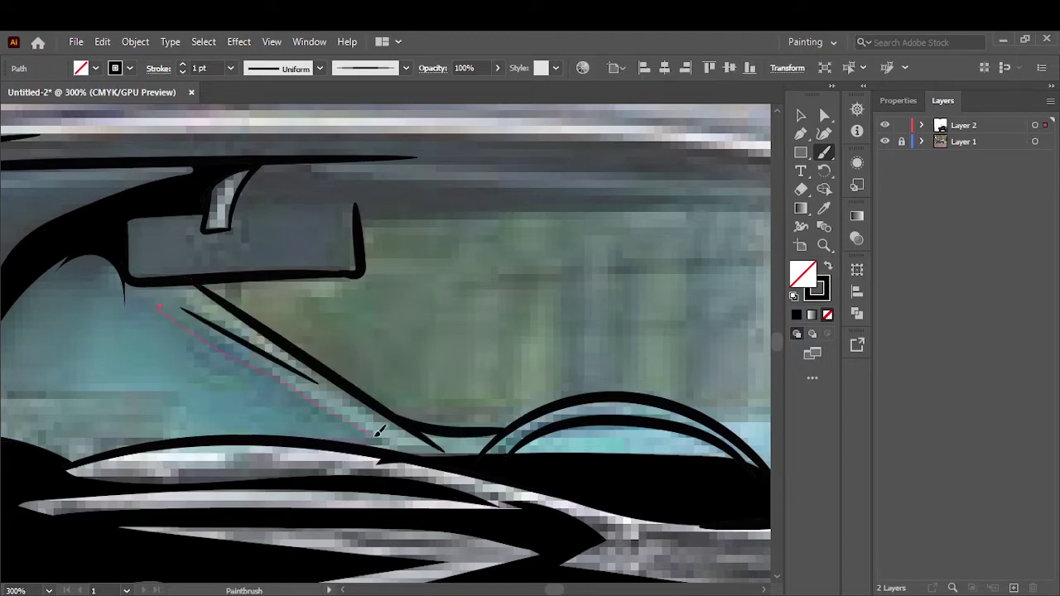
key("ctrl+0")
left_click(884, 141)
With the photo visible, draw a black filled shape along the roof edge
key("v")
left_click(885, 142)
scroll(446, 312, "up", 4)
left_click_drag(446, 317, 577, 312)
key("n")
key("shift+x")
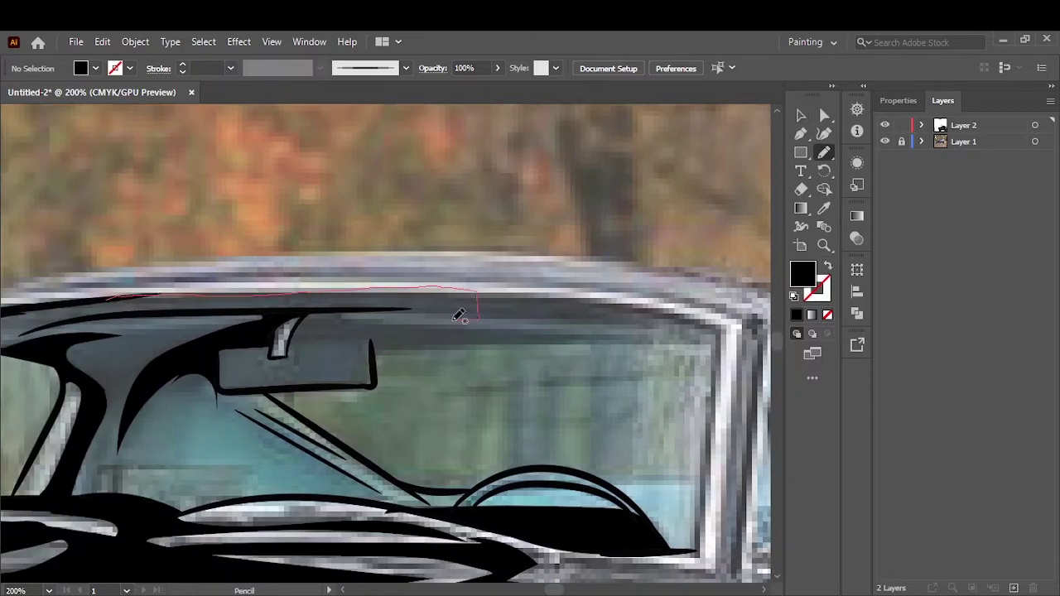
left_click_drag(459, 316, 110, 299)
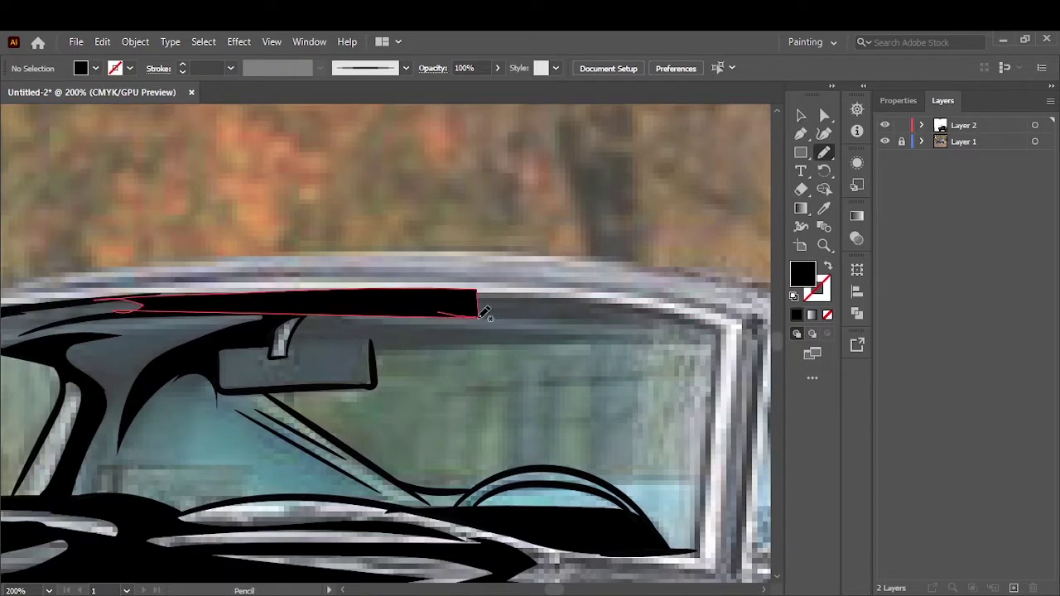
left_click_drag(680, 311, 497, 294)
Fill the windshield's top edge and right frame with black shapes
left_click_drag(682, 332, 299, 313)
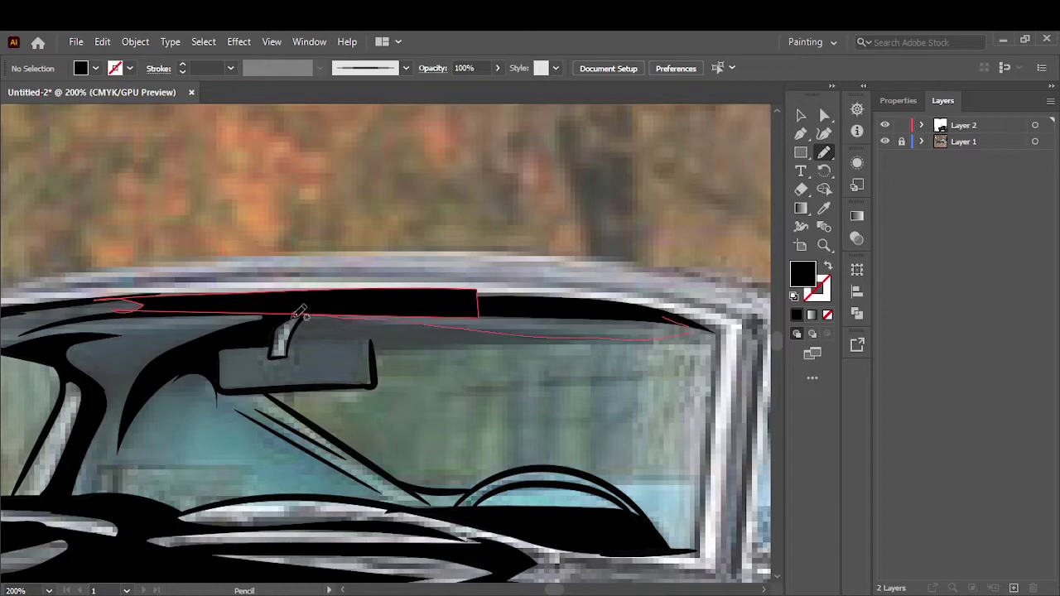
left_click_drag(722, 335, 717, 334)
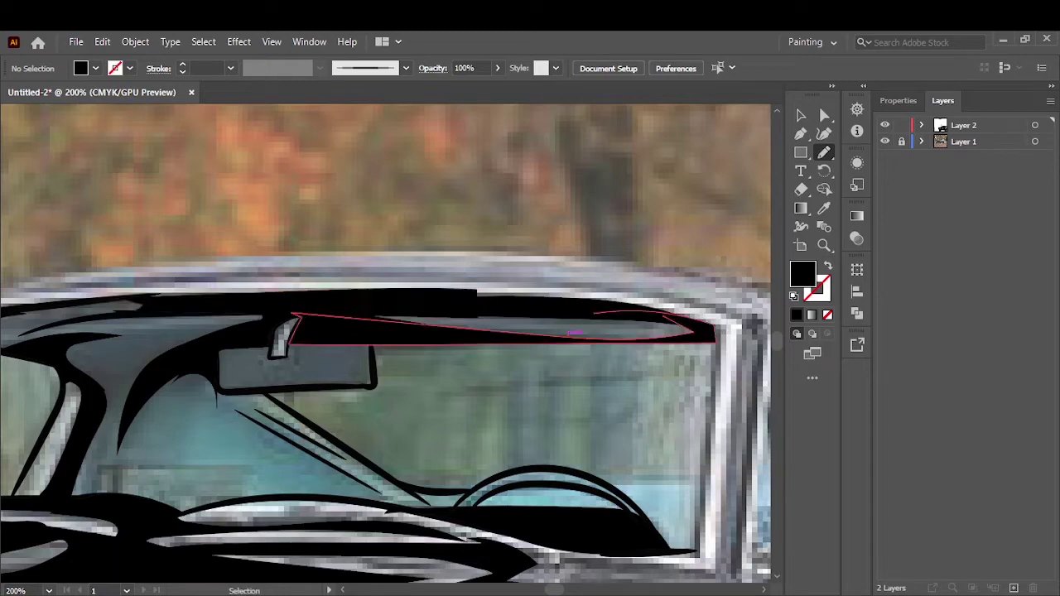
key("ctrl+0")
left_click(884, 142)
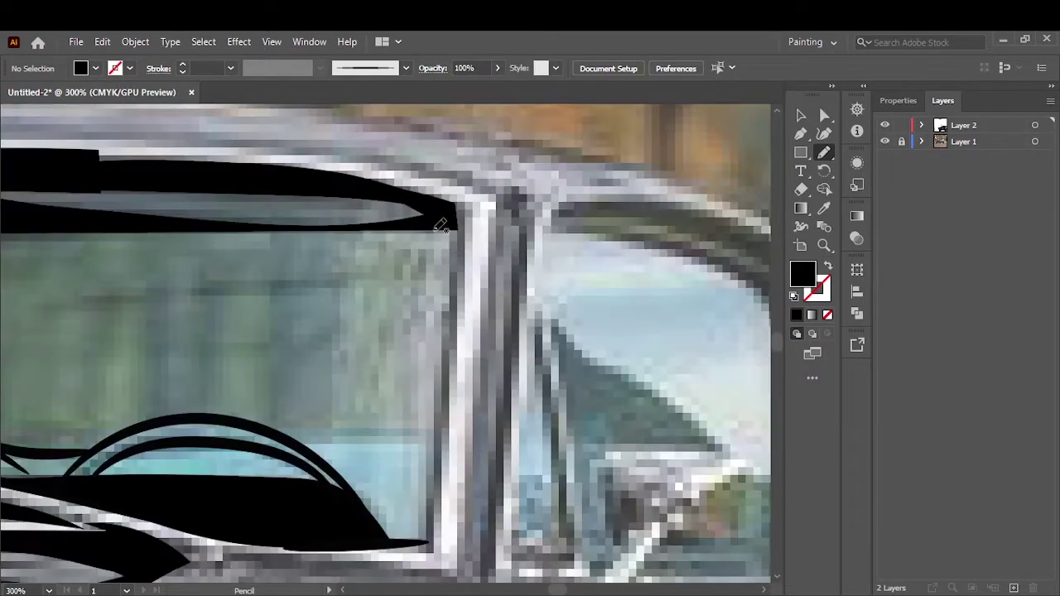
left_click_drag(470, 202, 465, 207)
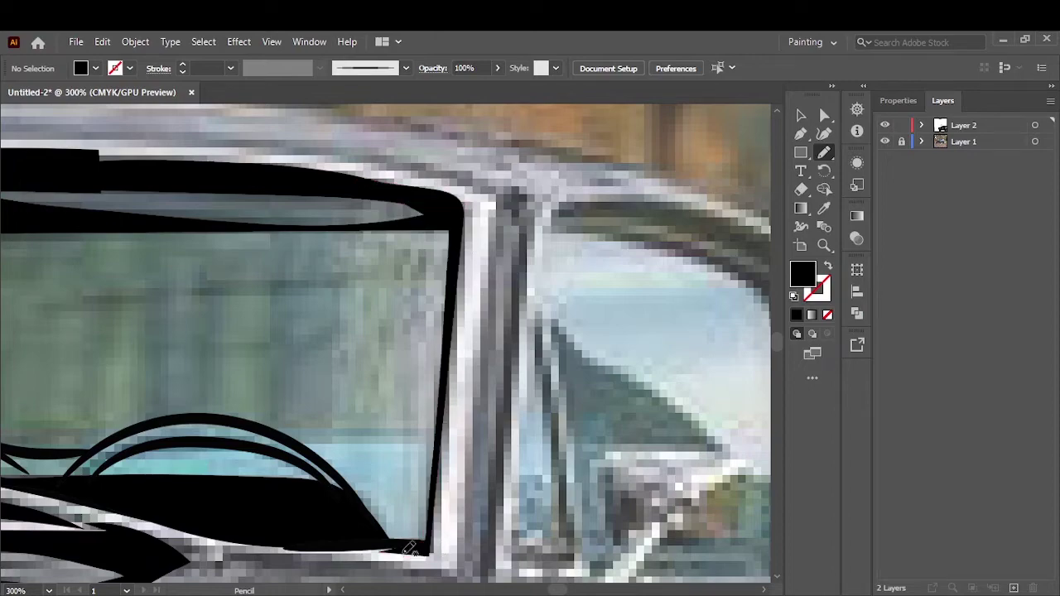
key("ctrl+0")
left_click(884, 141)
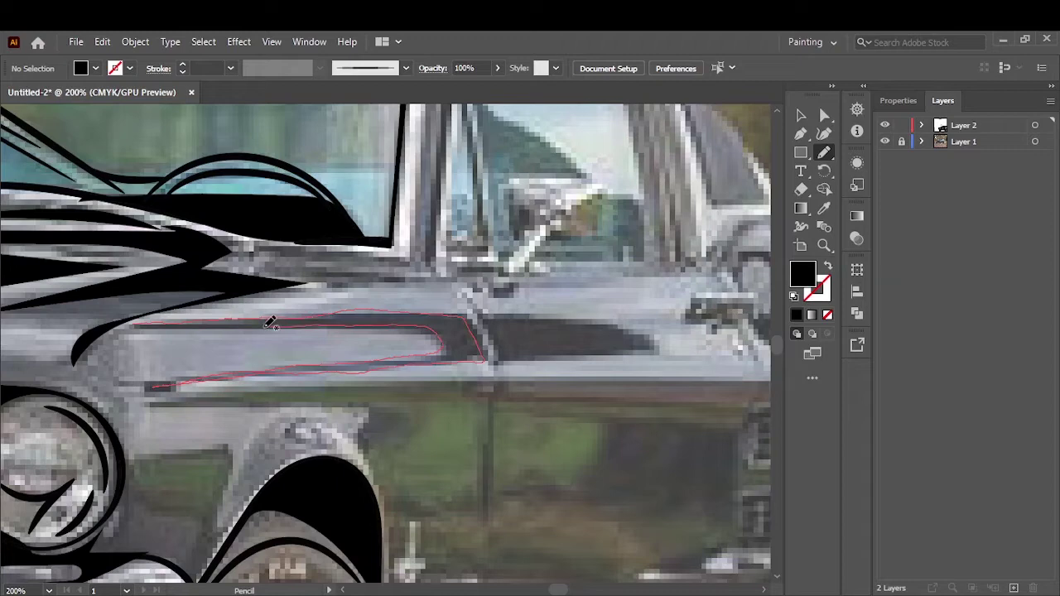
Trace black shadows along the front fender crease and above the front wheel arch
left_click_drag(354, 358, 149, 386)
scroll(151, 386, "down", 5)
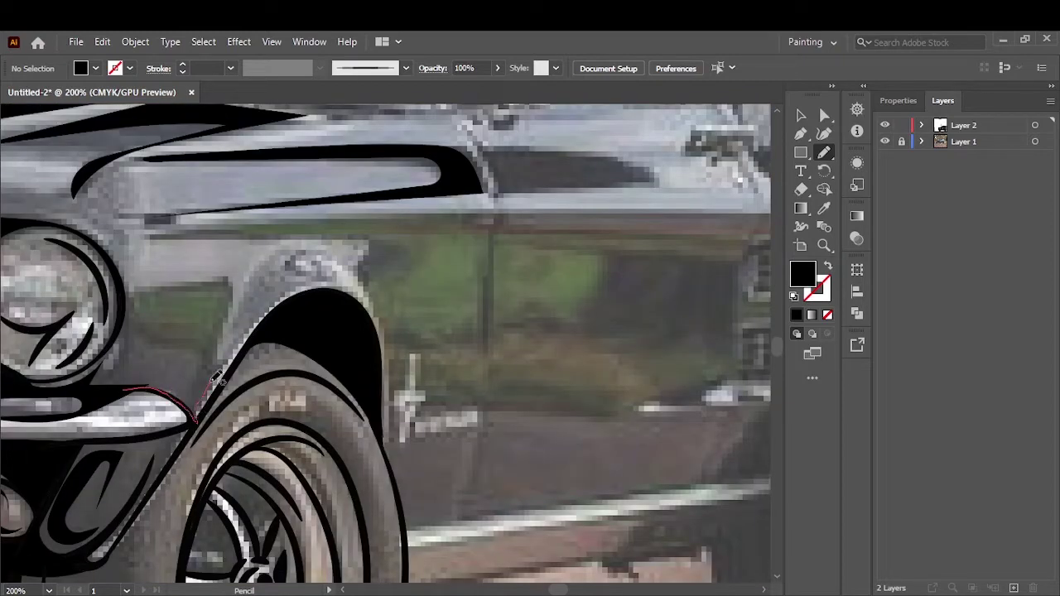
left_click_drag(197, 358, 191, 410)
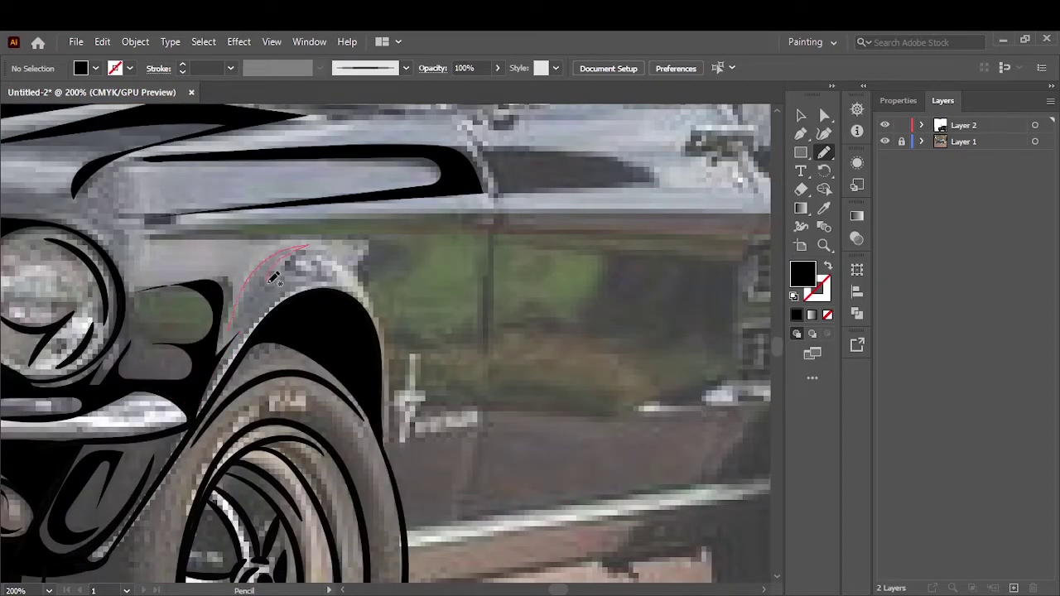
left_click_drag(285, 255, 234, 349)
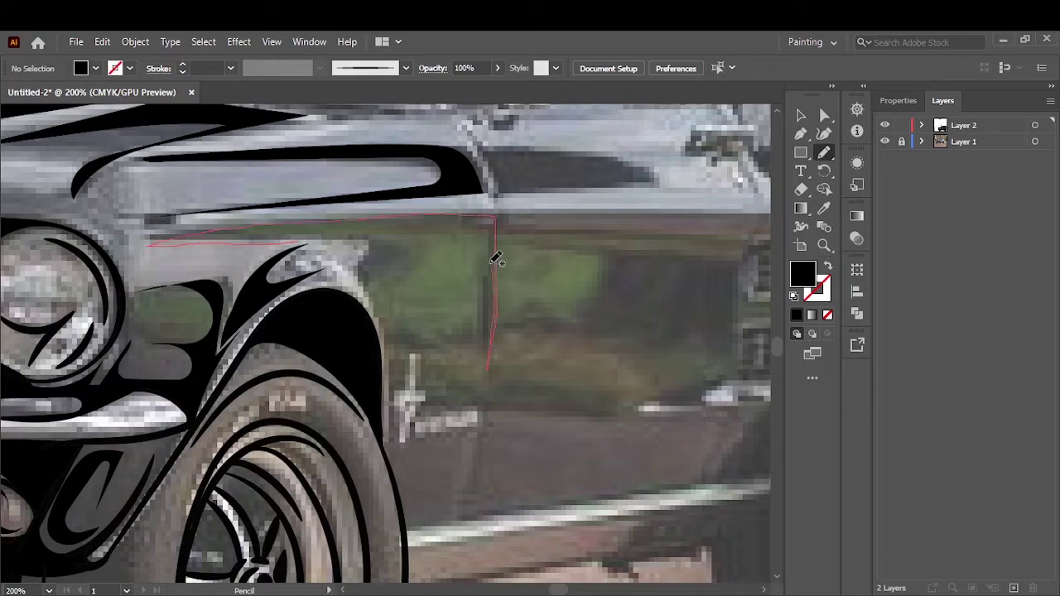
left_click_drag(290, 240, 149, 245)
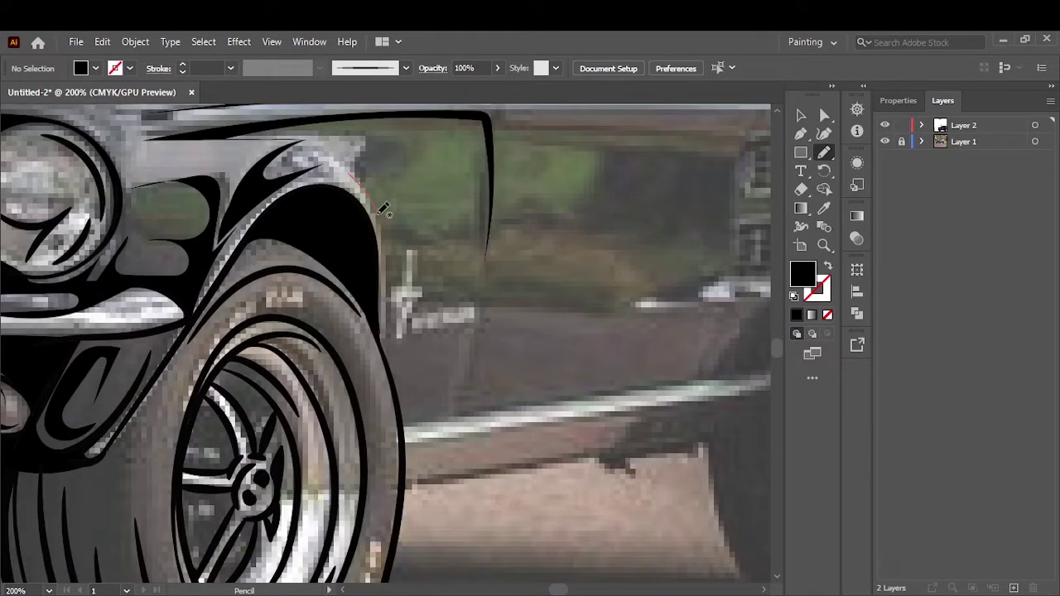
Draw black shadow shapes along the door's front edge and lower edge
left_click_drag(388, 226, 365, 183)
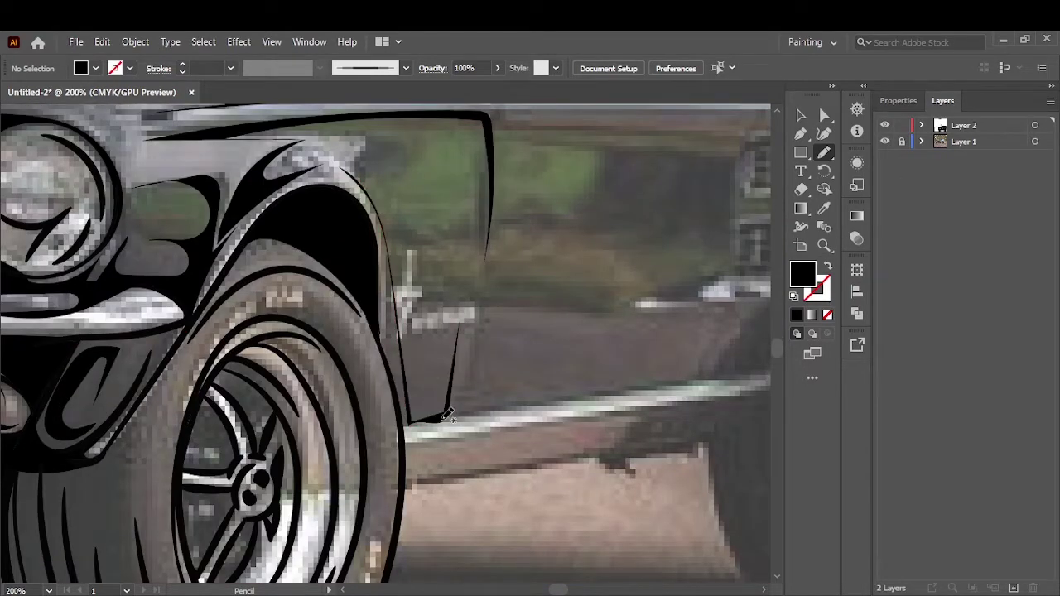
scroll(540, 310, "up", 5)
left_click_drag(540, 311, 320, 379)
left_click_drag(612, 352, 614, 354)
scroll(615, 354, "down", 5)
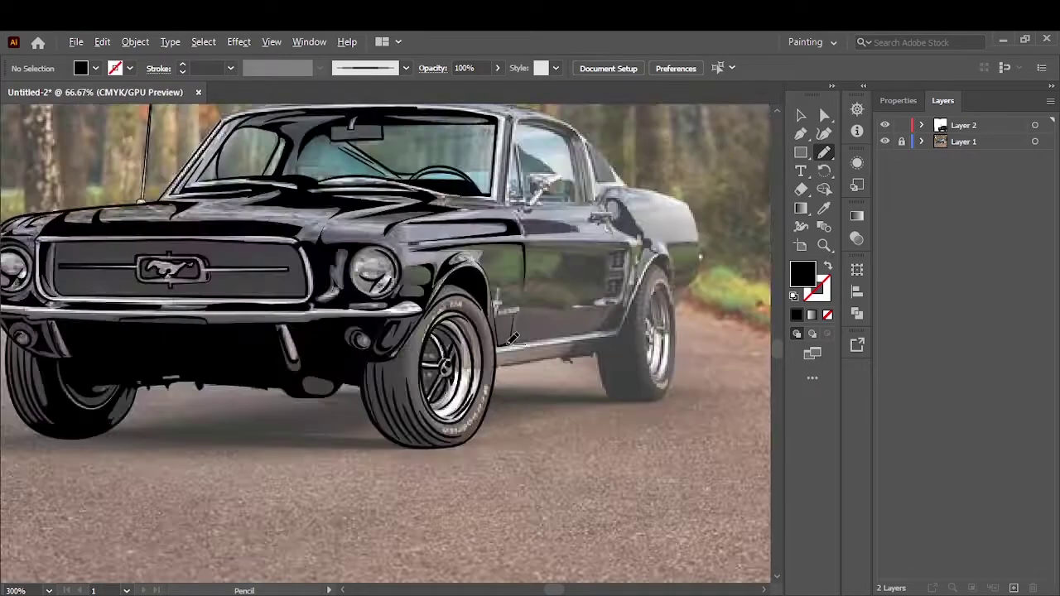
scroll(497, 373, "up", 3)
scroll(437, 404, "up", 2)
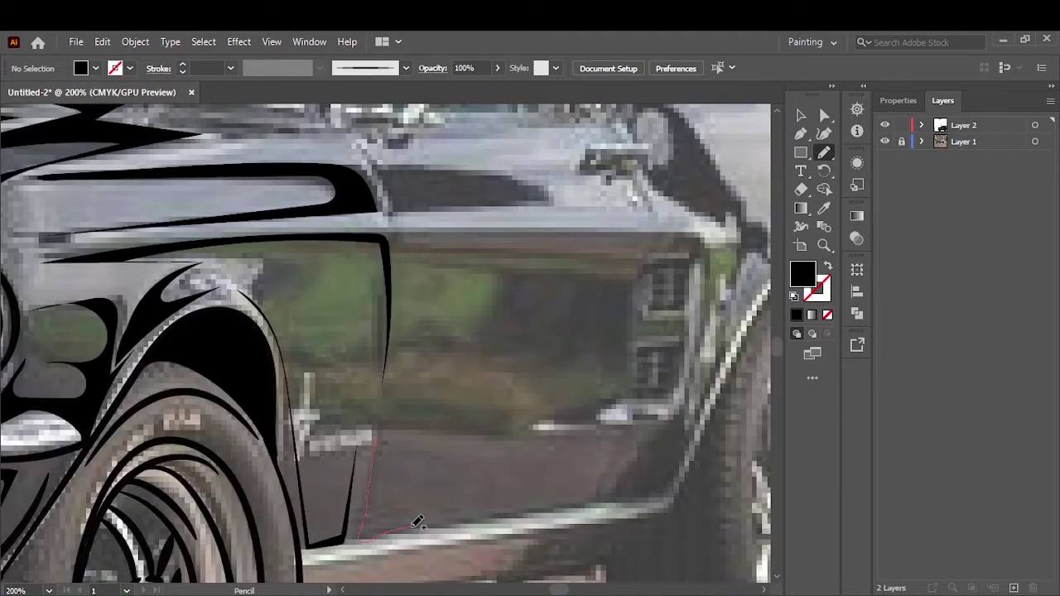
Add black shapes along the lower door edge and the rear quarter panel
left_click_drag(455, 515, 390, 457)
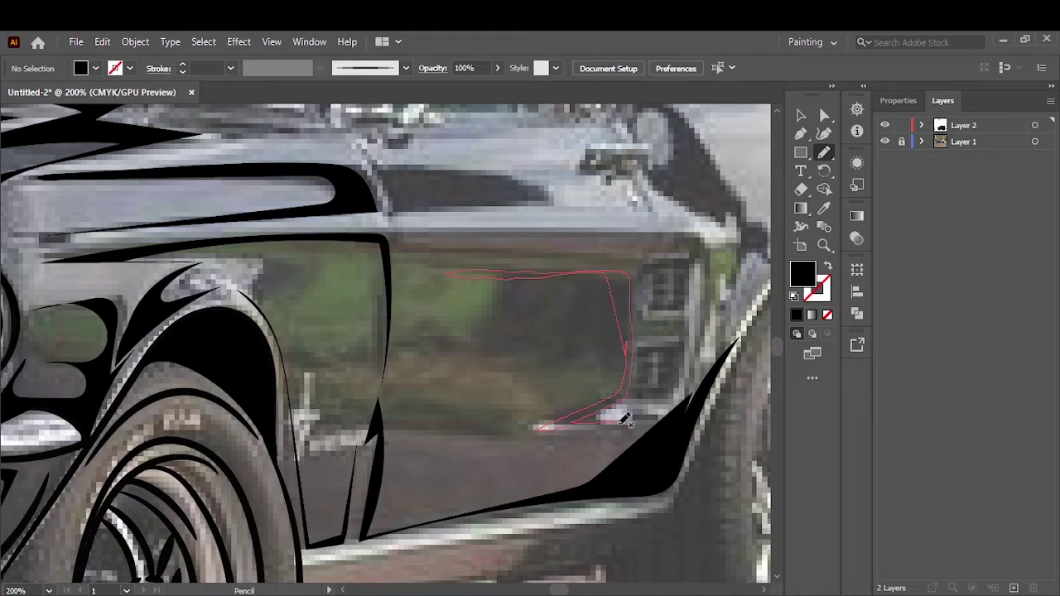
left_click_drag(607, 416, 612, 405)
left_click_drag(531, 265, 493, 278)
scroll(530, 273, "down", 5)
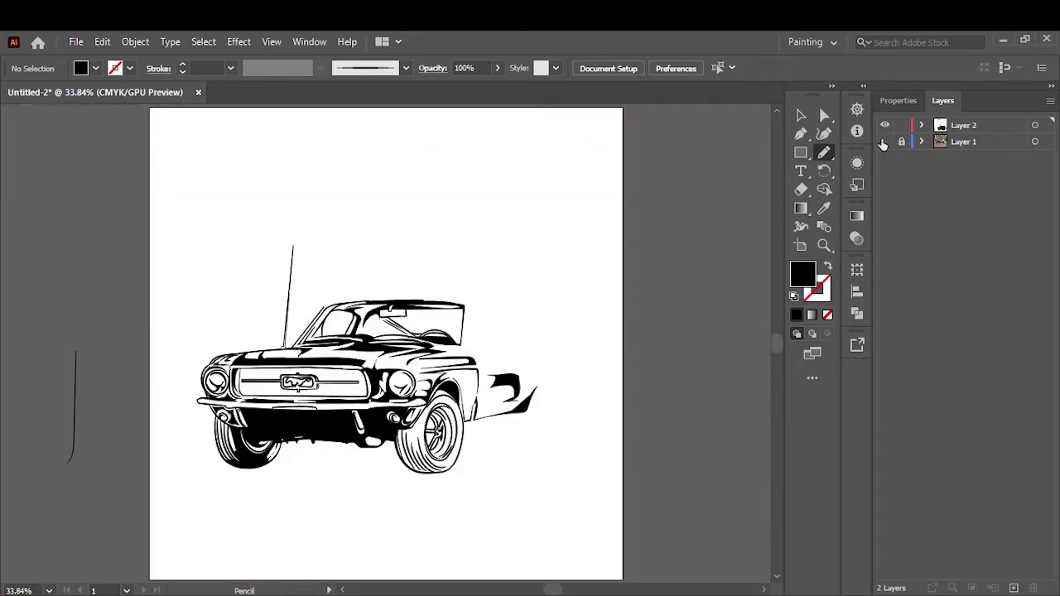
scroll(497, 350, "up", 6)
Add a black shadow along the rear panel and toggle the photo to compare
left_click_drag(329, 281, 325, 279)
key("ctrl+0")
left_click(885, 142)
key("v")
scroll(563, 392, "up", 4)
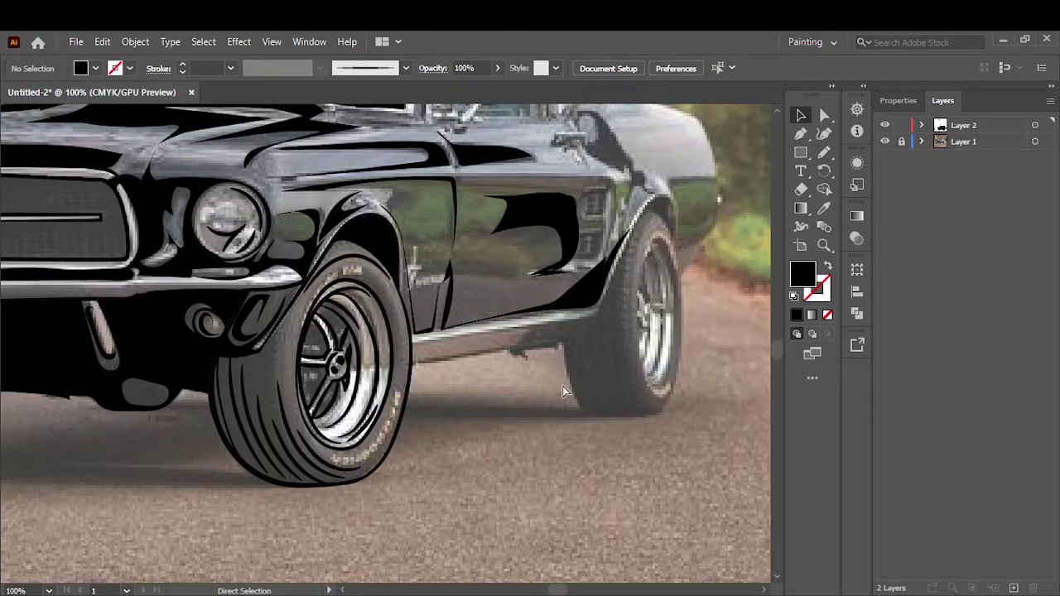
scroll(563, 392, "up", 3)
Redraw the rocker shadow's lower edge smoothly with the Pencil
key("n")
left_click_drag(484, 231, 353, 253)
left_click_drag(278, 278, 200, 290)
left_click_drag(642, 214, 273, 277)
left_click_drag(485, 237, 204, 294)
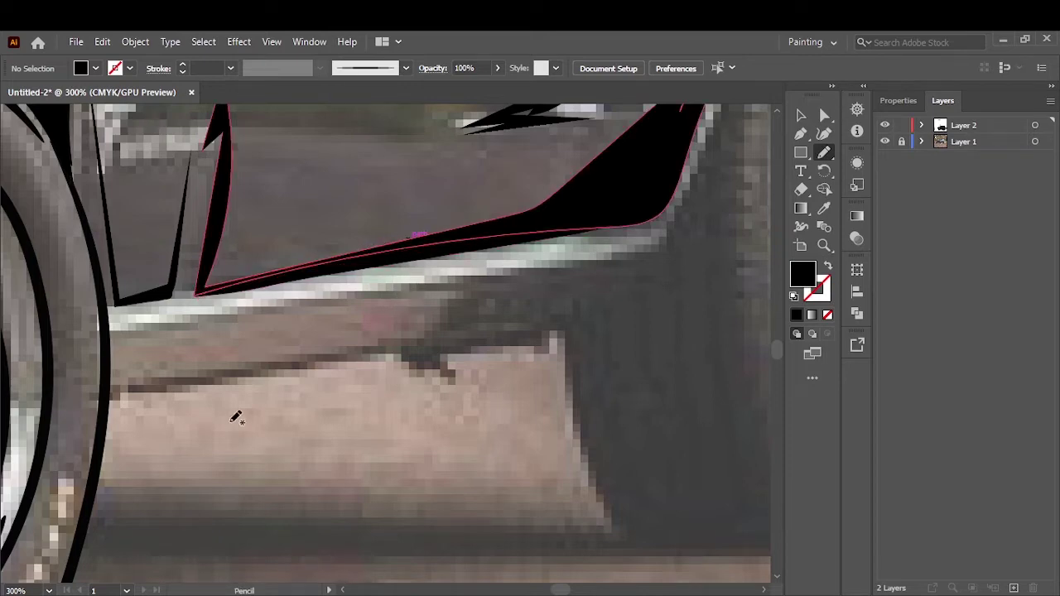
Draw a long black line along the rocker panel and adjust its end point
left_click_drag(138, 389, 580, 332)
key("v")
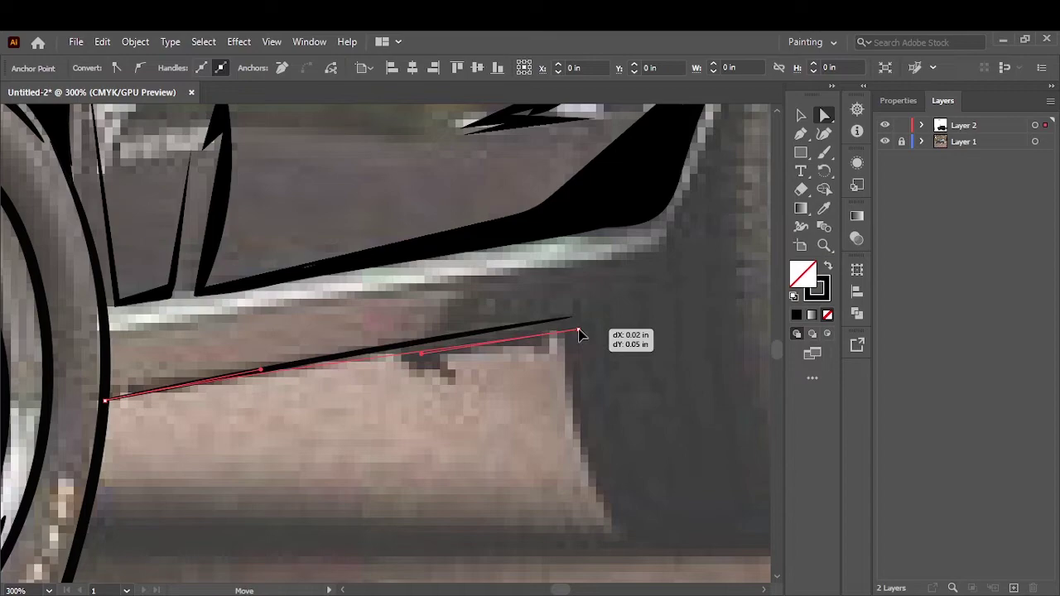
left_click(453, 373)
scroll(454, 372, "down", 3)
scroll(359, 218, "up", 3)
Restore black fill with no stroke, cancel an accidental print dialog, and hide the photo
key("n")
key("shift+x")
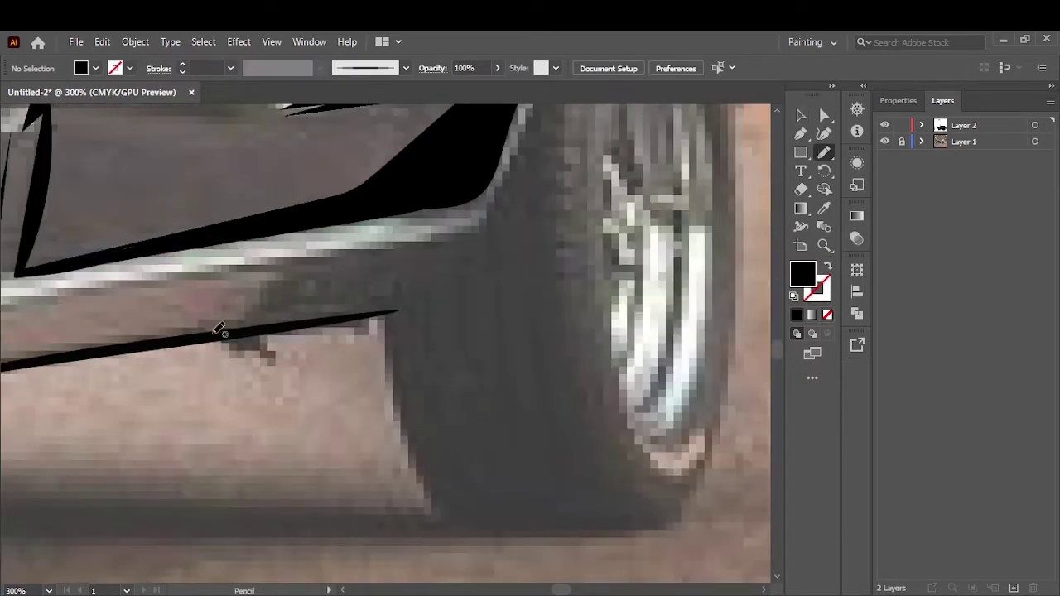
scroll(507, 184, "down", 3)
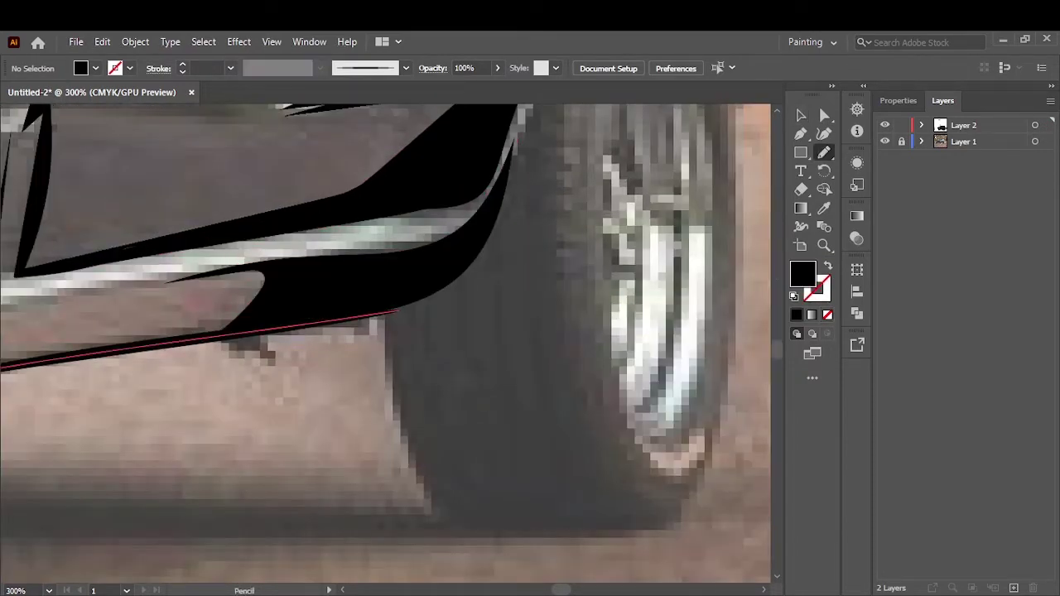
key("ctrl+p")
key("Escape")
key("ctrl+0")
left_click(884, 142)
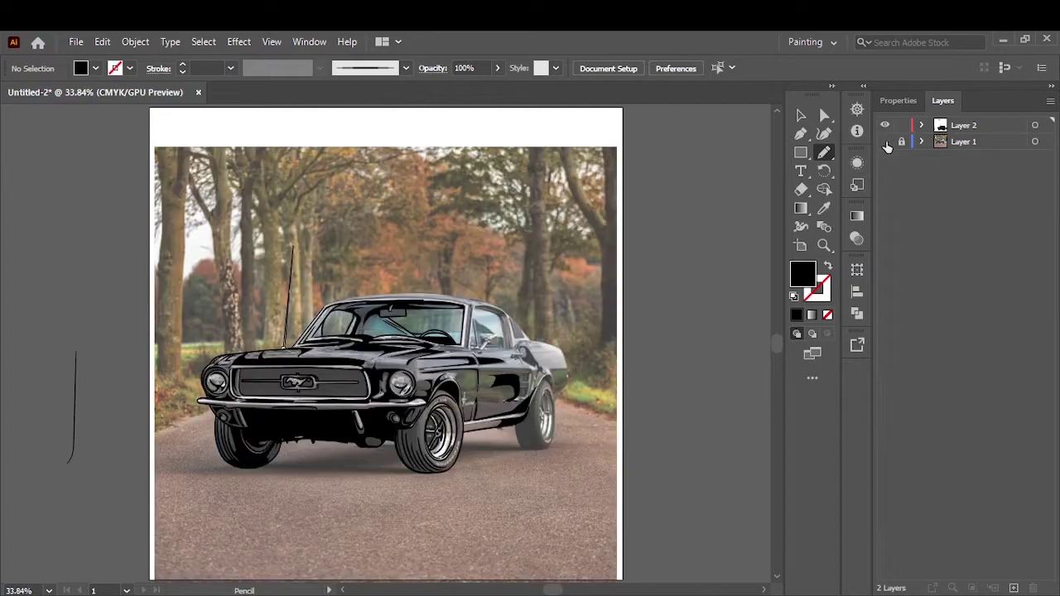
Trace the rear tire's left and right edges in black
scroll(416, 256, "up", 3)
scroll(416, 256, "up", 3)
left_click_drag(354, 157, 437, 454)
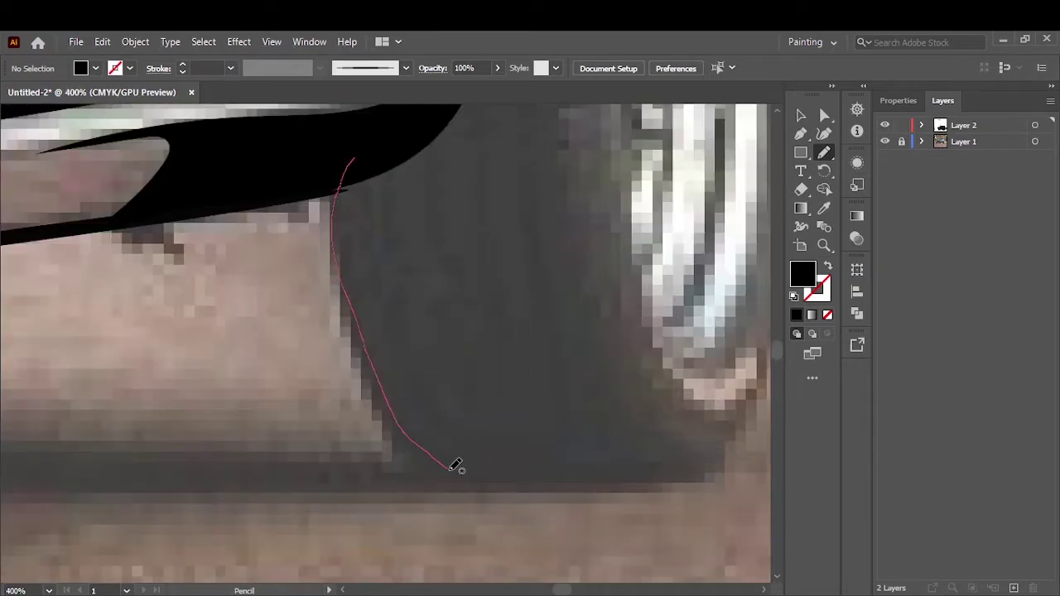
left_click_drag(507, 478, 506, 481)
key("shift+x")
key("v")
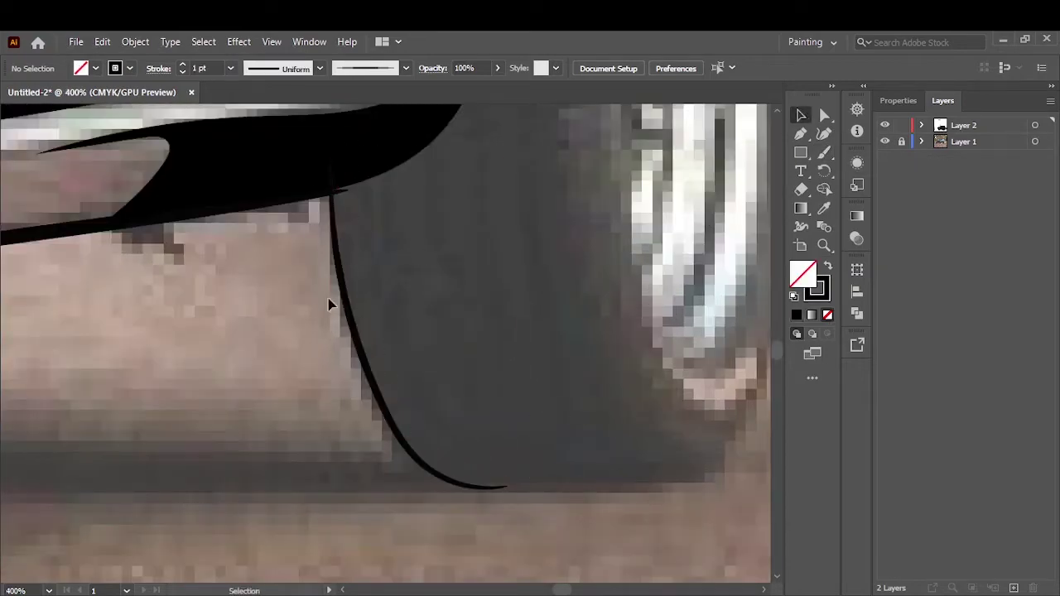
key("b")
scroll(565, 415, "down", 1)
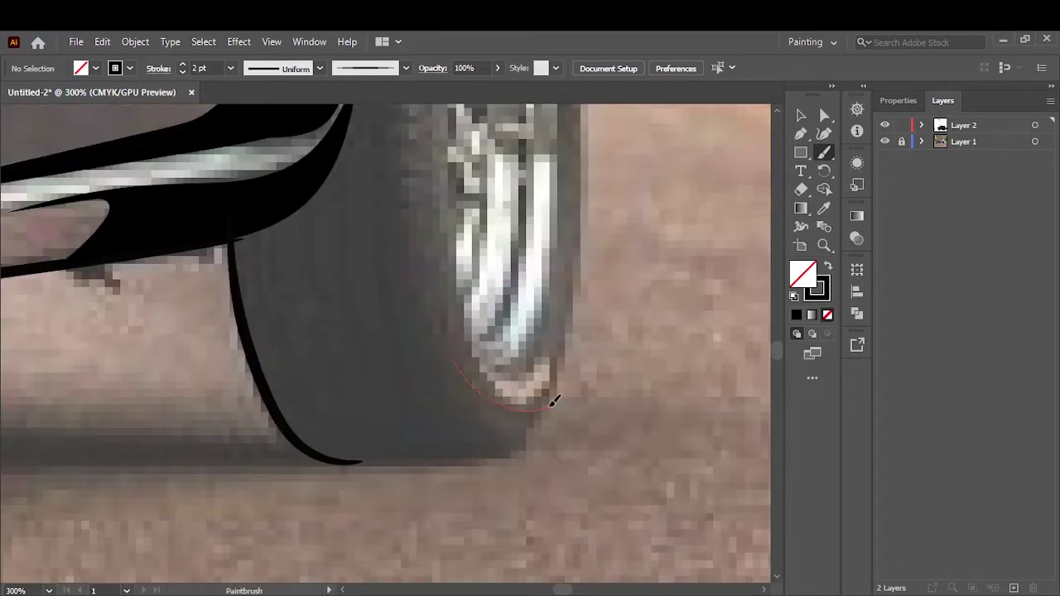
mouse_move(580, 229)
left_mouse_down()
mouse_move(513, 424)
mouse_move(466, 445)
left_mouse_up()
Draw solid black shadow stripes on the rear tire and a line along its inner edge
key("ctrl+1")
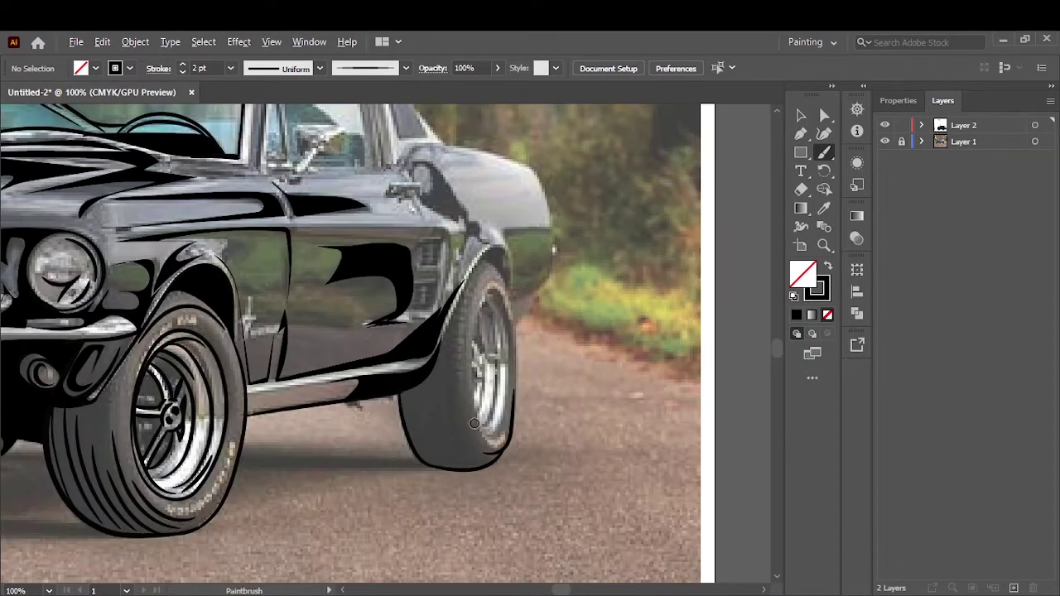
scroll(473, 403, "up", 3)
key("n")
key("shift+x")
left_click_drag(253, 331, 348, 563)
scroll(348, 564, "down", 3)
mouse_move(245, 214)
left_mouse_down()
mouse_move(284, 414)
mouse_move(270, 214)
left_mouse_up()
mouse_move(362, 443)
left_mouse_down()
mouse_move(300, 279)
mouse_move(307, 229)
mouse_move(390, 395)
mouse_move(294, 203)
left_mouse_up()
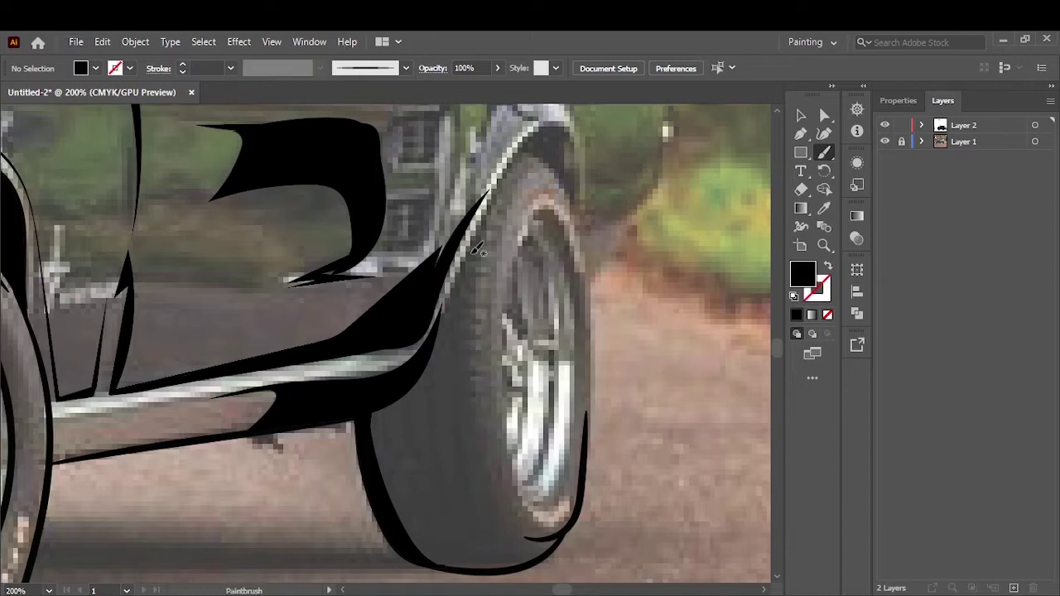
left_click_drag(493, 272, 455, 507)
Outline the rear rim's edge and paint its curved inner contour strokes
scroll(436, 505, "up", 5)
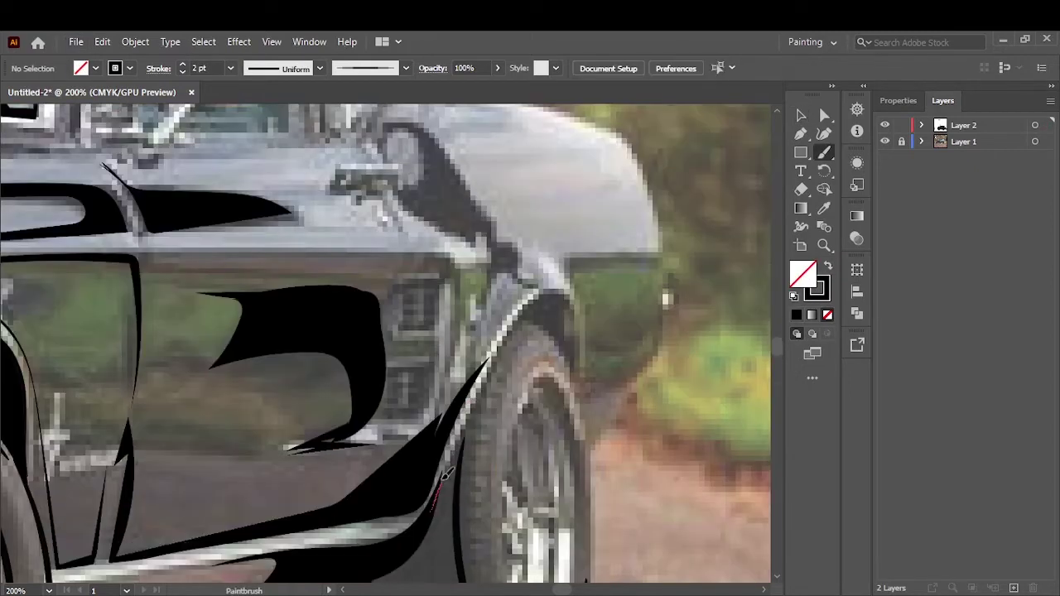
left_click_drag(582, 322, 592, 512)
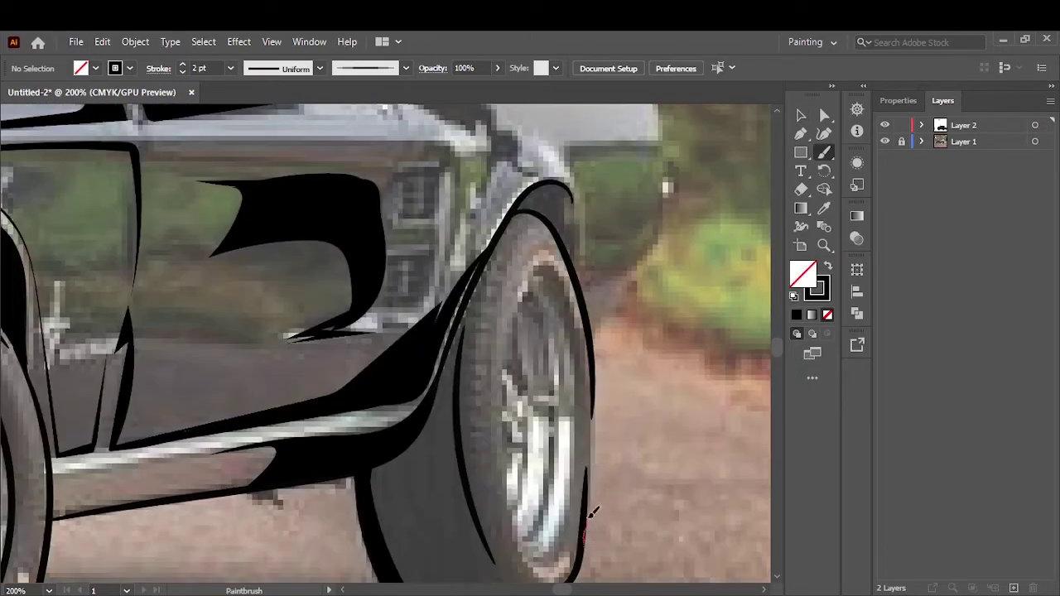
scroll(597, 340, "down", 2)
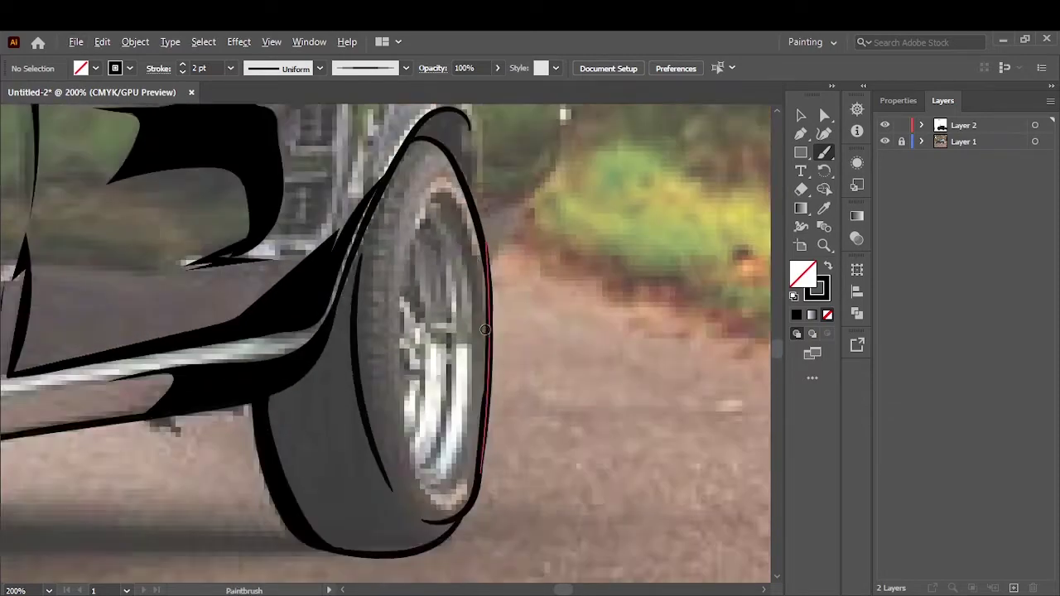
scroll(485, 330, "up", 1)
left_click_drag(431, 569, 447, 568)
left_click_drag(447, 570, 483, 392)
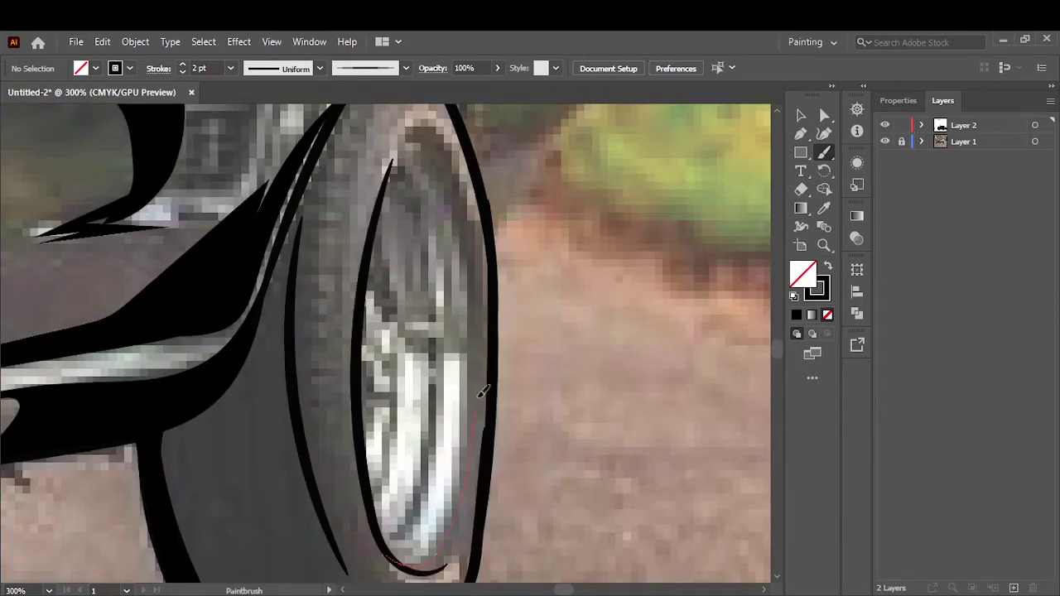
left_click_drag(386, 184, 392, 159)
left_click_drag(390, 537, 443, 342)
mouse_move(364, 274)
left_mouse_down()
mouse_move(381, 191)
mouse_move(454, 304)
left_mouse_up()
left_click_drag(386, 187, 434, 318)
left_click_drag(389, 159, 439, 571)
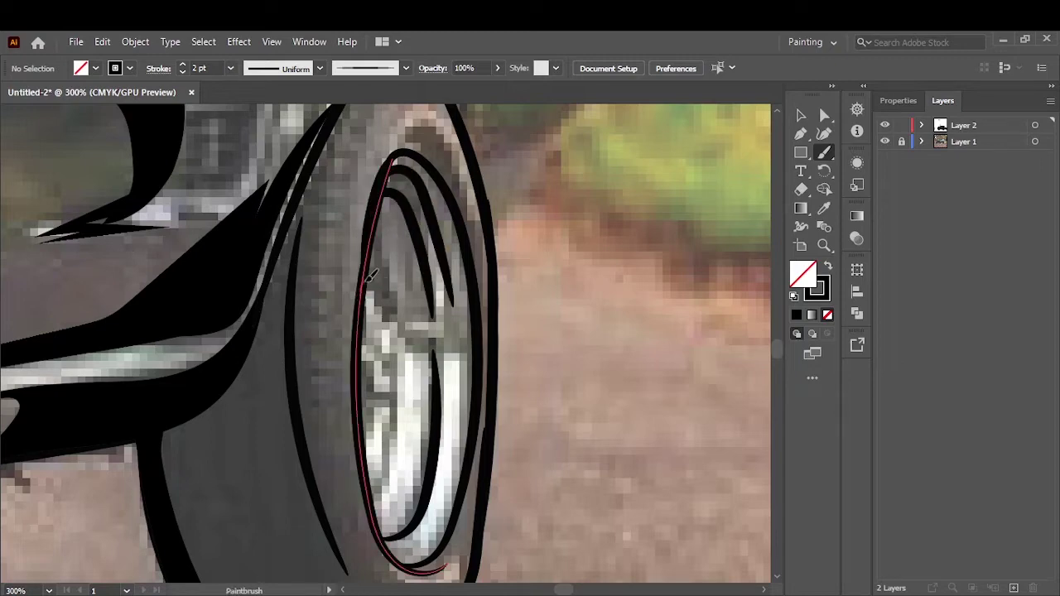
left_click_drag(371, 273, 405, 341)
Compare against the photo, then add brush strokes inside the tire and along its bottom
key("ctrl+0")
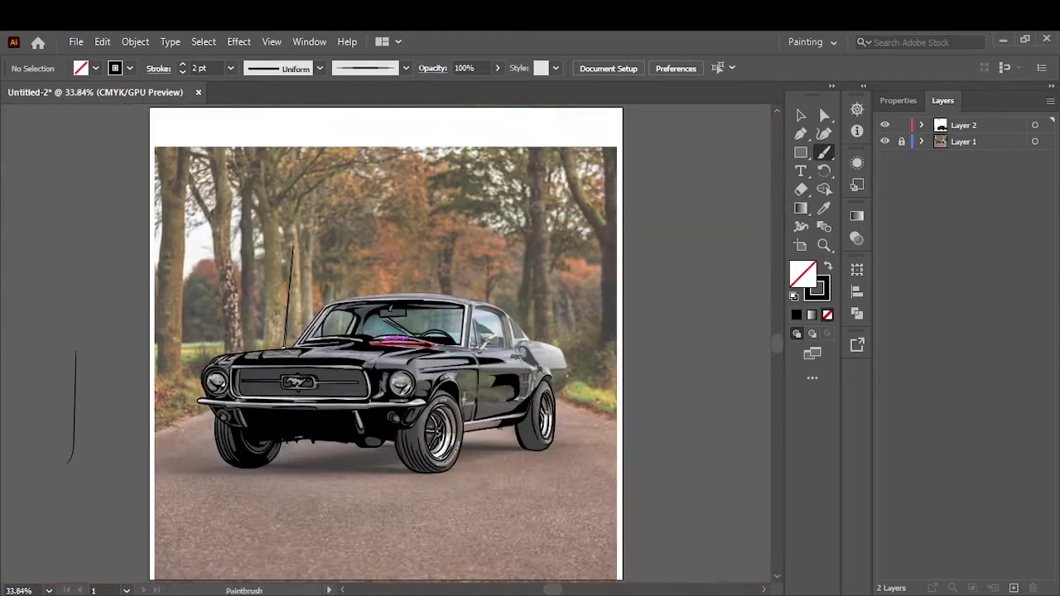
left_click(886, 142)
left_click(885, 141)
scroll(429, 476, "up", 6)
scroll(444, 469, "up", 2)
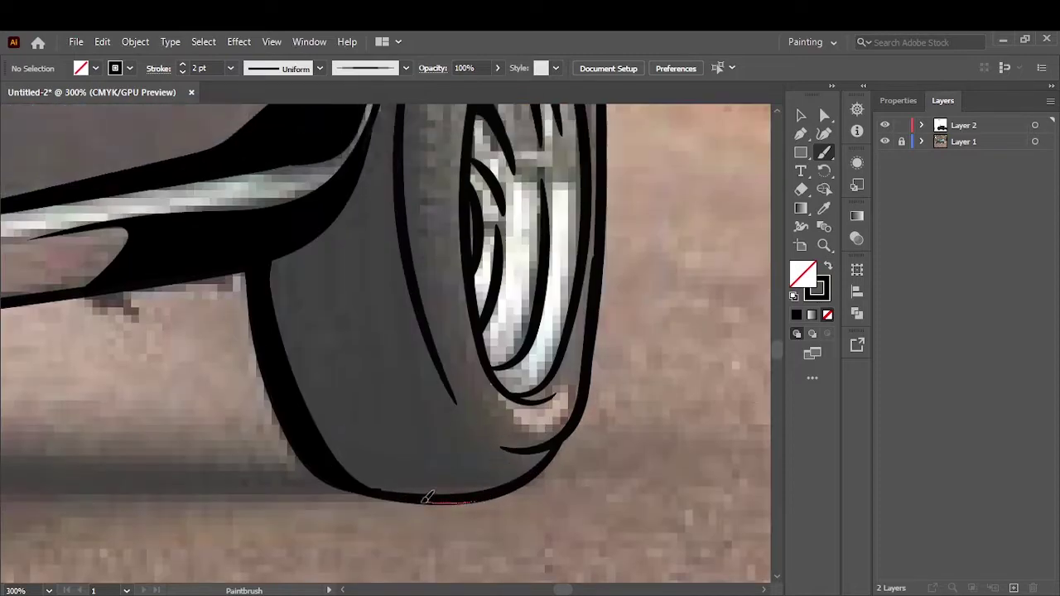
mouse_move(358, 306)
left_mouse_down()
mouse_move(352, 294)
mouse_move(406, 466)
left_mouse_up()
left_click_drag(290, 286, 431, 497)
Lock the photo layer and paint the rear fender arch, side scoop outline and slats
key("ctrl+0")
left_click(901, 142)
scroll(482, 405, "up", 7)
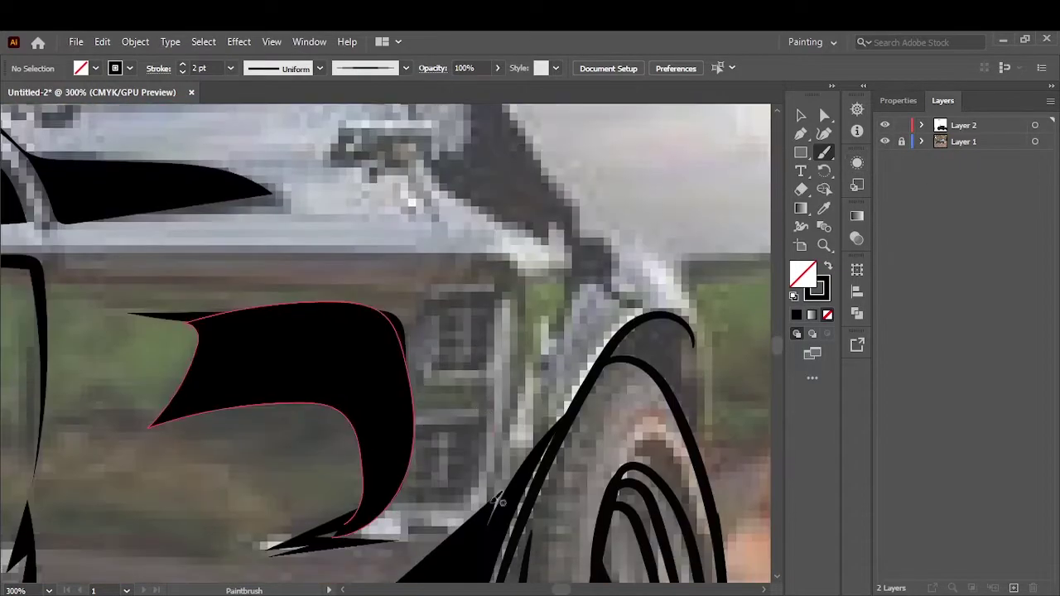
left_click_drag(462, 243, 338, 248)
left_click_drag(425, 307, 422, 313)
left_click_drag(432, 323, 478, 320)
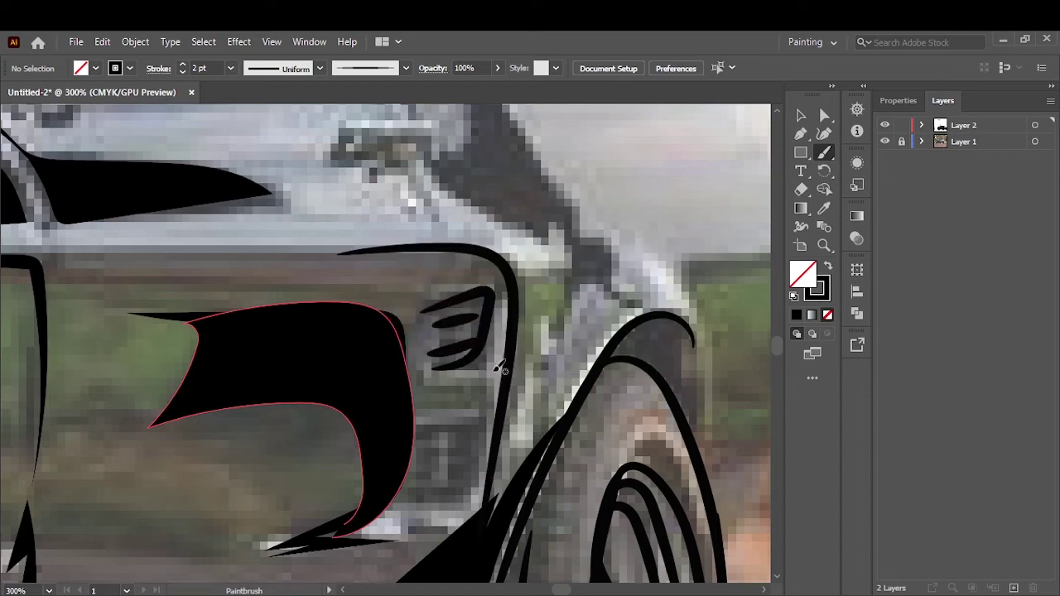
left_click_drag(431, 348, 477, 347)
left_click_drag(414, 424, 406, 502)
left_click_drag(461, 470, 424, 501)
Draw solid black shadow shapes at the fender edge and beside the mirror
scroll(439, 472, "down", 5, "alt")
scroll(645, 370, "up", 4, "alt")
key("n")
key("shift+x")
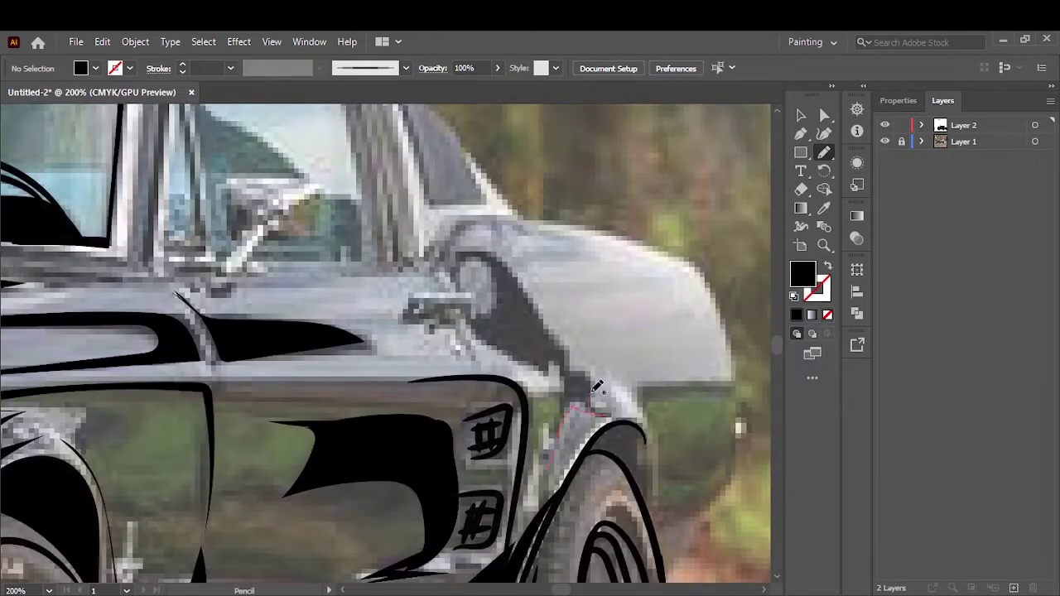
left_click_drag(553, 439, 561, 398)
left_click_drag(576, 352, 572, 364)
left_click_drag(479, 321, 405, 313)
key("ctrl+0")
scroll(497, 343, "up", 4)
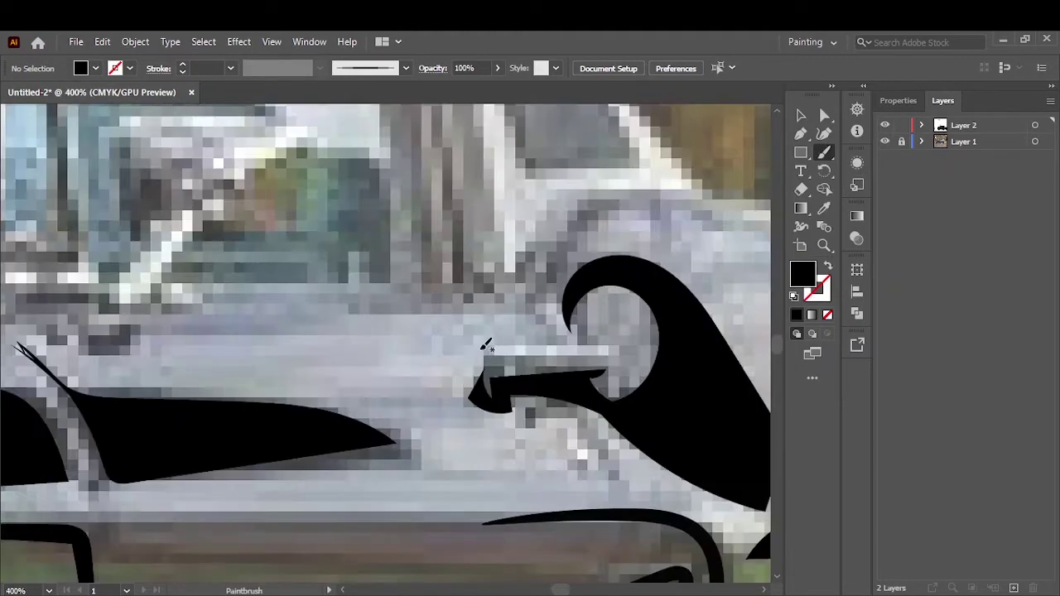
Add a thin black line near the mirror and a line along the windshield bottom
key("shift+x")
left_click_drag(621, 342, 487, 346)
key("ctrl+0")
scroll(625, 331, "up", 5)
mouse_move(196, 382)
left_mouse_down()
mouse_move(487, 389)
mouse_move(509, 136)
left_mouse_up()
key("v")
left_click(307, 213)
key("ctrl+0")
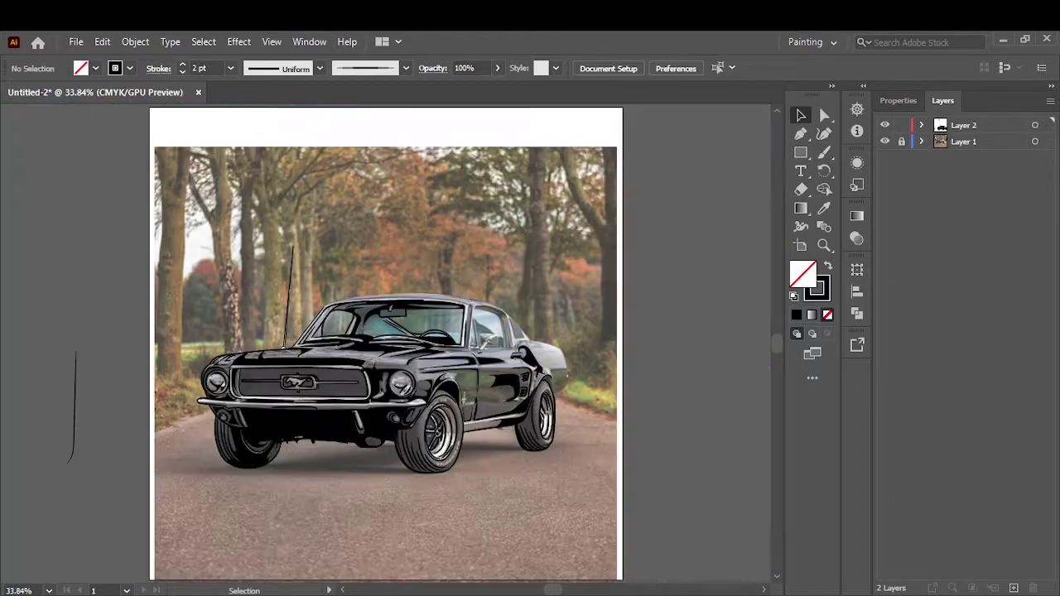
Paint thin black lines along the windshield pillar and the roof edge
scroll(429, 280, "up", 5)
key("ctrl+0")
scroll(461, 381, "up", 3)
key("b")
left_click_drag(454, 366, 447, 484)
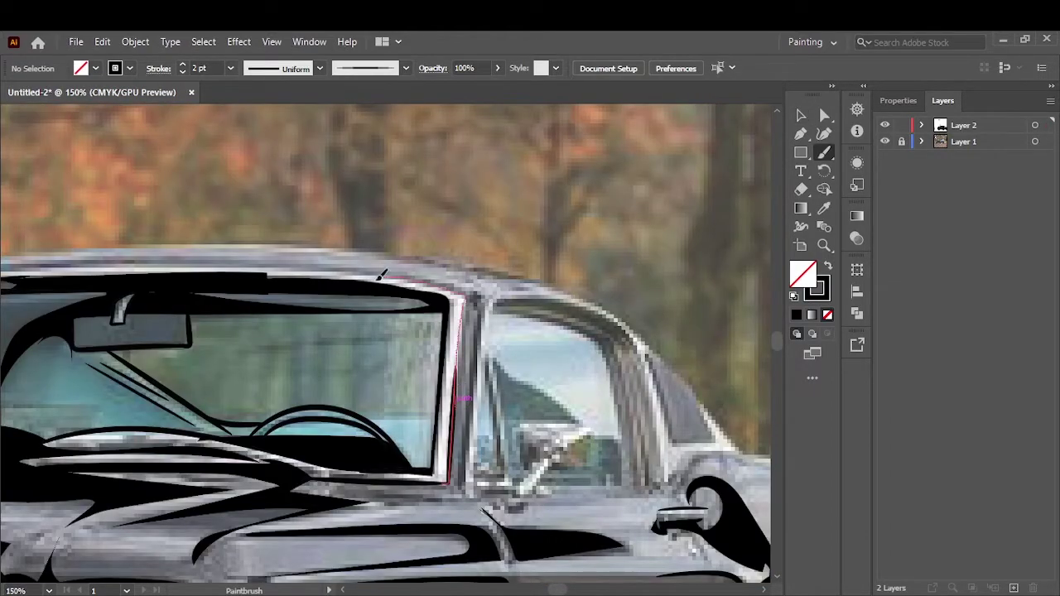
left_click_drag(381, 273, 579, 362)
left_click_drag(442, 377, 596, 382)
Paint the door pillar lines along the window top and the window sill
scroll(444, 372, "left", 5)
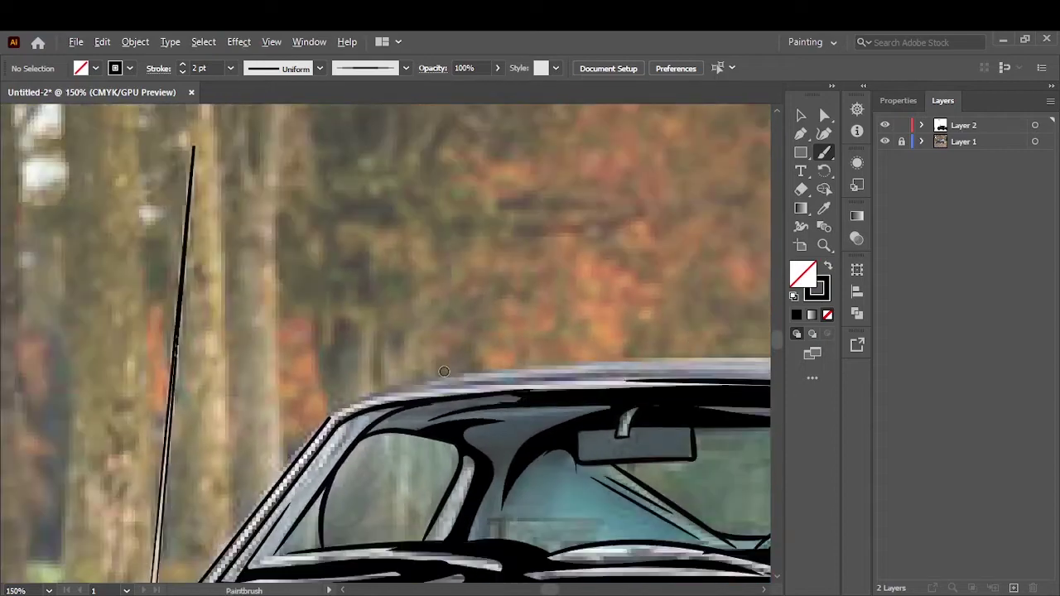
key("ctrl+0")
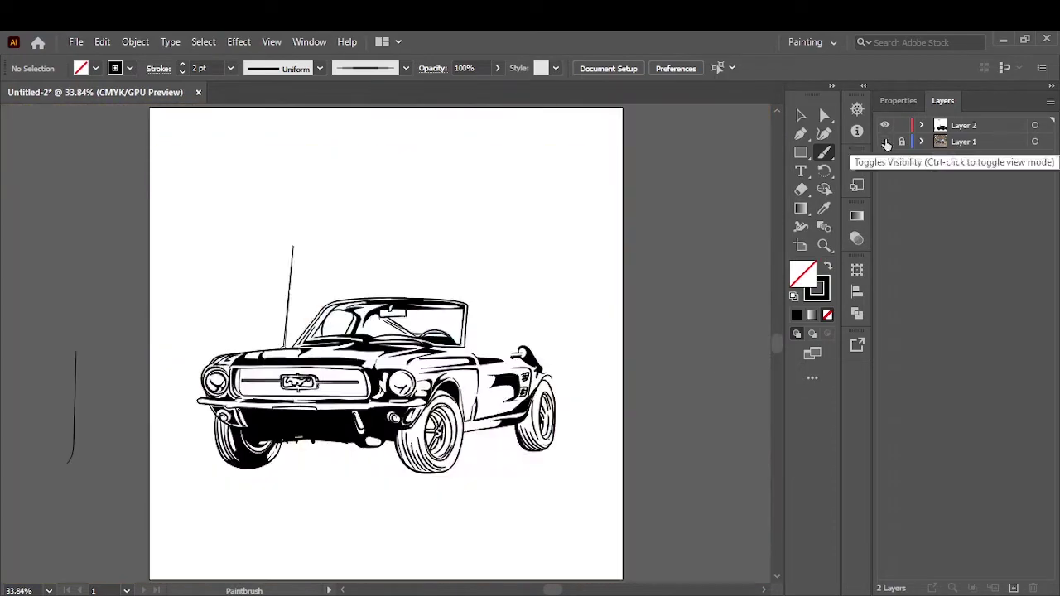
scroll(450, 311, "up", 5)
left_click_drag(406, 311, 403, 207)
scroll(634, 438, "right", 3)
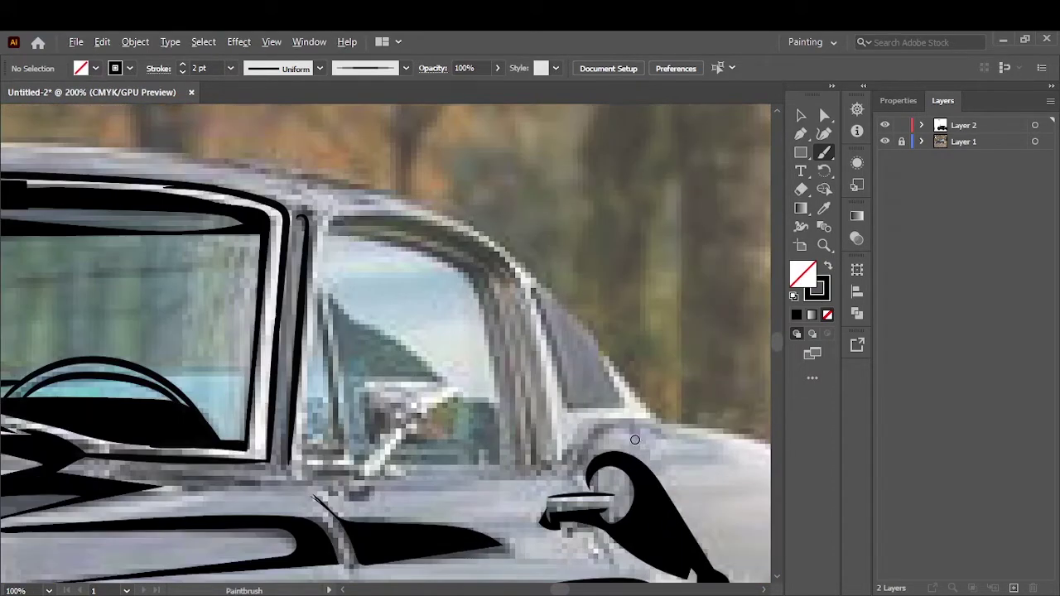
left_click_drag(479, 284, 323, 237)
mouse_move(514, 460)
left_mouse_down()
mouse_move(464, 270)
mouse_move(501, 302)
mouse_move(530, 297)
mouse_move(339, 220)
mouse_move(305, 170)
left_mouse_up()
scroll(348, 472, "up", 1, "alt")
mouse_move(296, 224)
left_mouse_down()
mouse_move(344, 447)
mouse_move(283, 451)
left_mouse_up()
left_click_drag(344, 424, 285, 428)
left_click_drag(296, 248, 298, 209)
Outline the side mirror and its arm with black brush strokes
scroll(312, 428, "up", 1, "alt")
left_click_drag(242, 485, 323, 378)
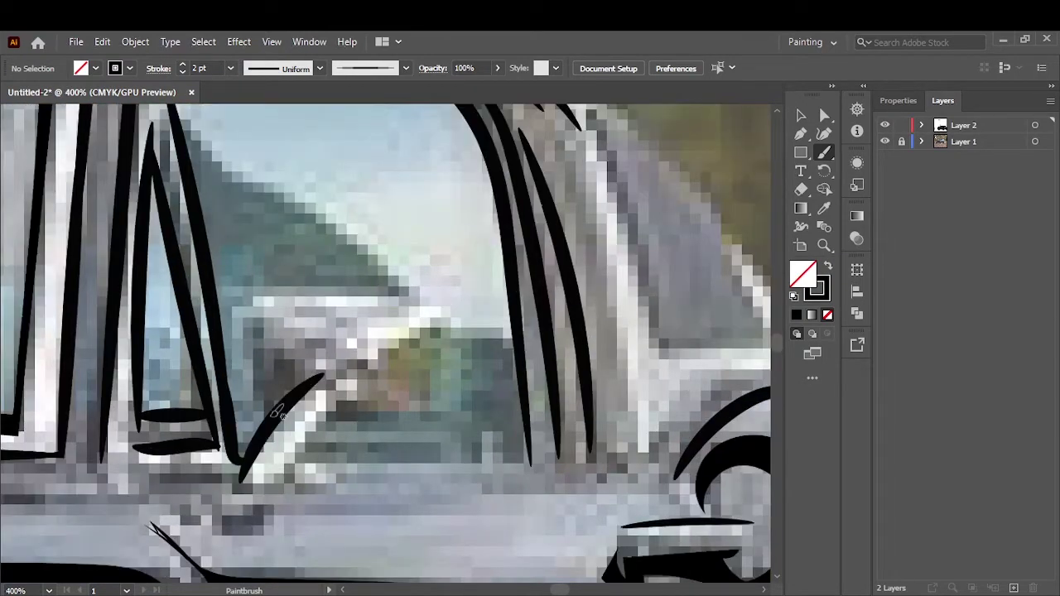
mouse_move(280, 410)
left_mouse_down()
mouse_move(337, 418)
mouse_move(425, 342)
left_mouse_up()
left_click_drag(273, 496, 364, 409)
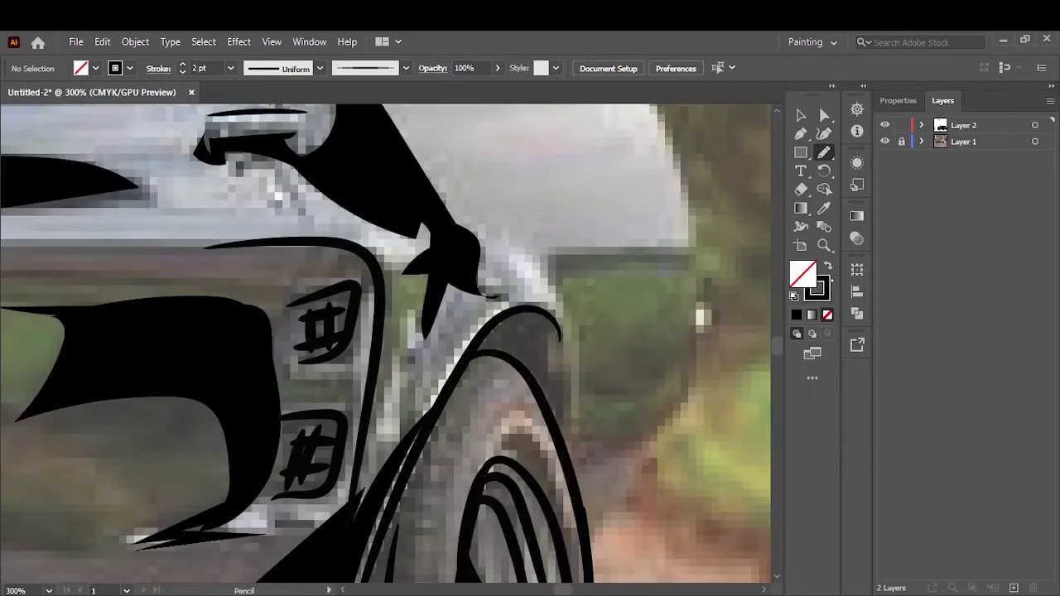
Add the roof's outer and top edge lines, black-fill the window notch, then hide the photo
key("shift+x")
left_click_drag(567, 354, 562, 431)
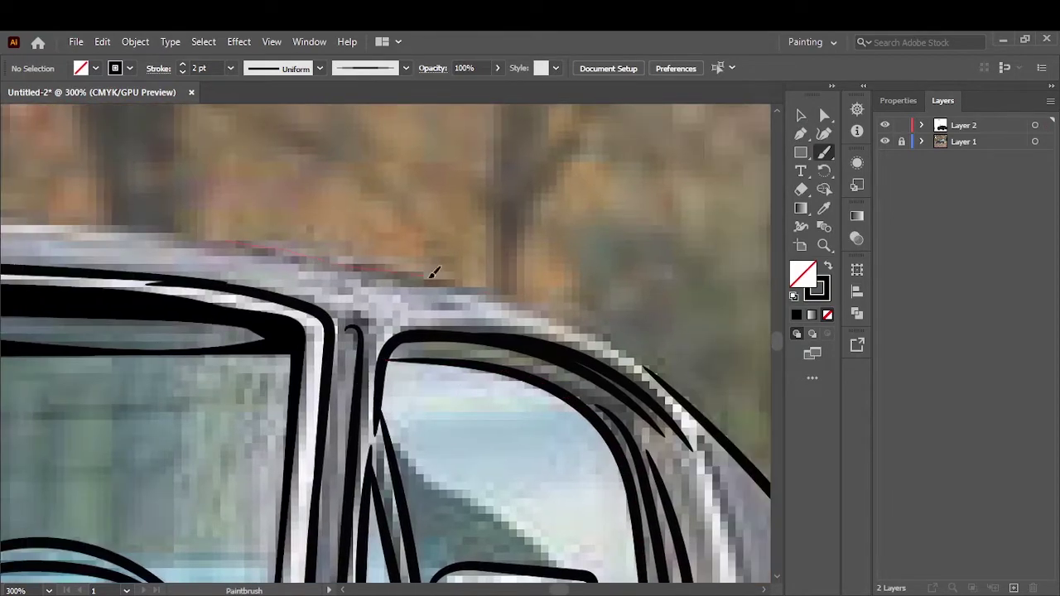
left_click_drag(684, 391, 688, 396)
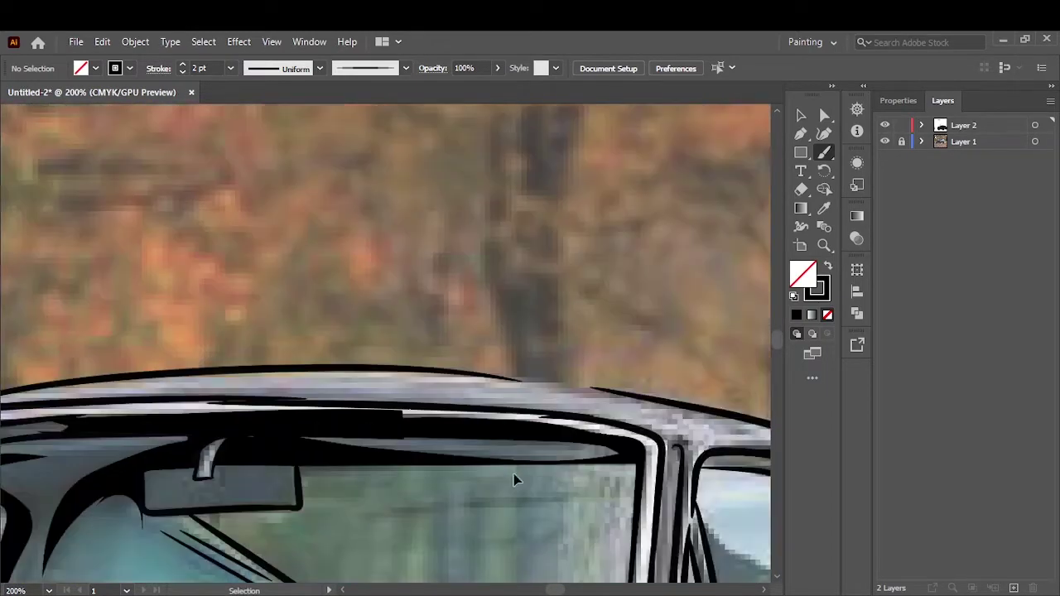
left_click_drag(73, 341, 139, 341)
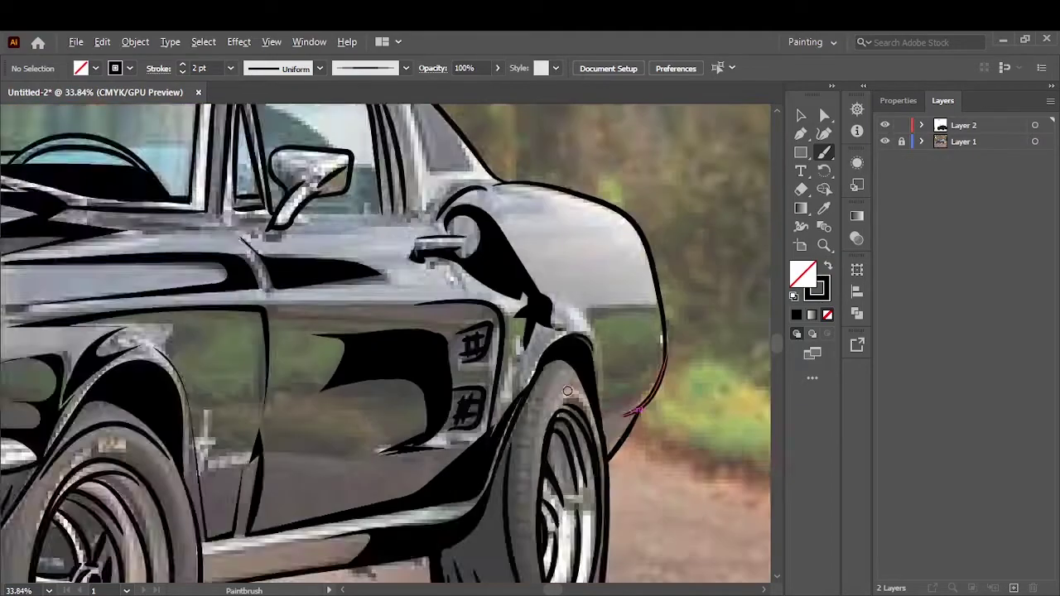
key("n")
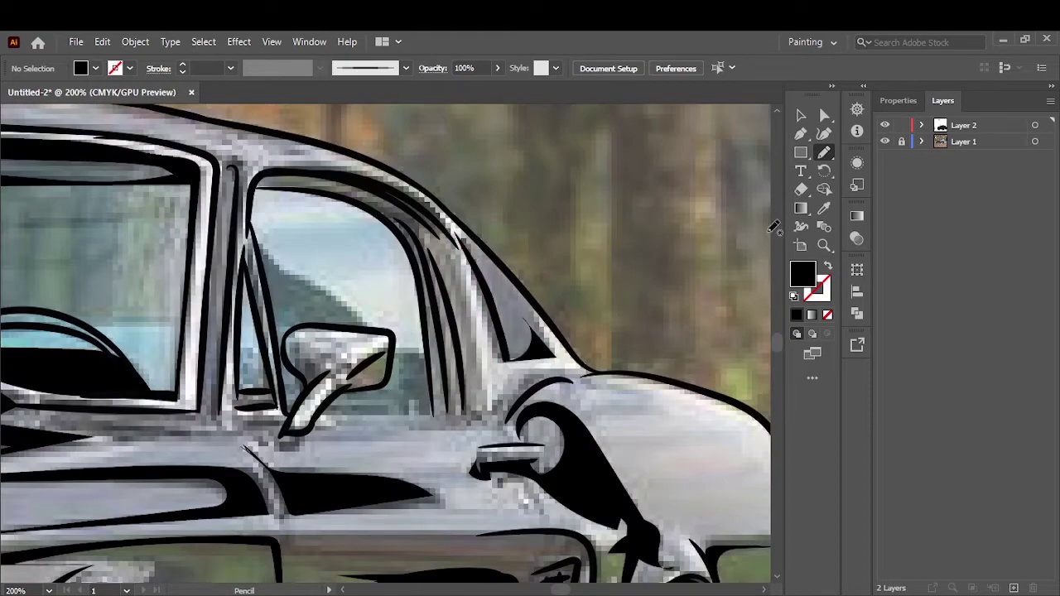
left_click_drag(534, 354, 531, 357)
scroll(445, 359, "up", 2)
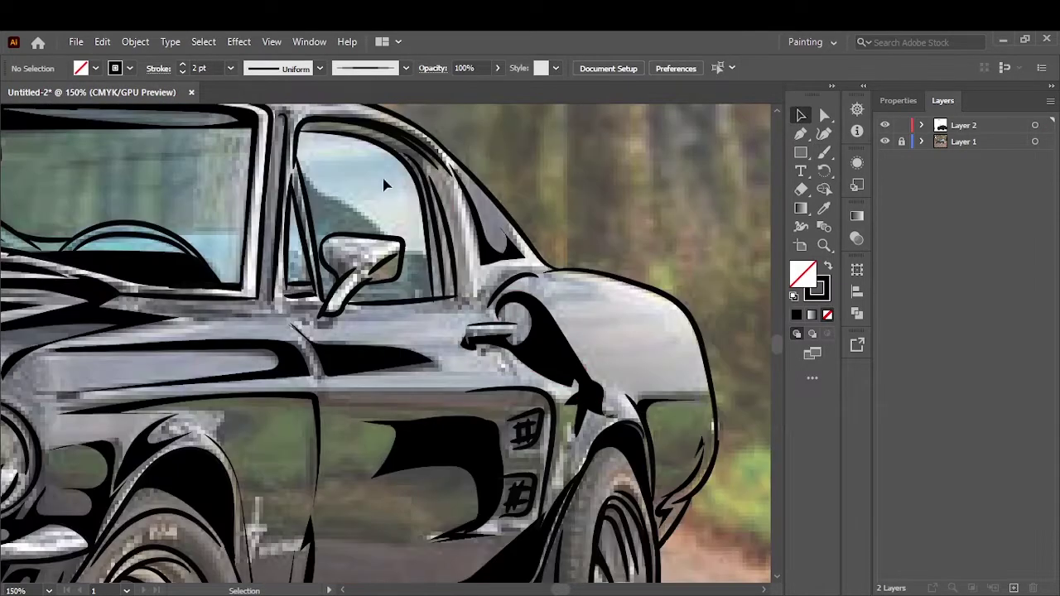
left_click(885, 141)
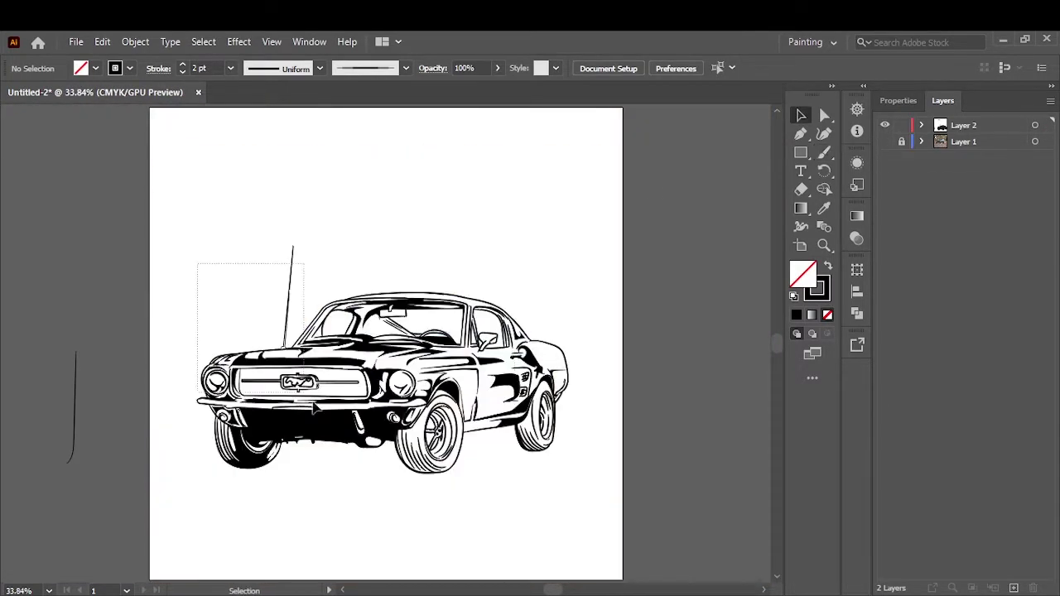
Expand the appearance of the car line art and keep a backup copy of the layer
left_click_drag(196, 245, 574, 478)
left_click(135, 41)
left_click(208, 236)
key("Return")
left_click(943, 101)
Draw a dark grey rectangle over the car and combine it with the line art via Pathfinder
double_click(803, 273)
left_click(970, 223)
left_click_drag(168, 223, 617, 499)
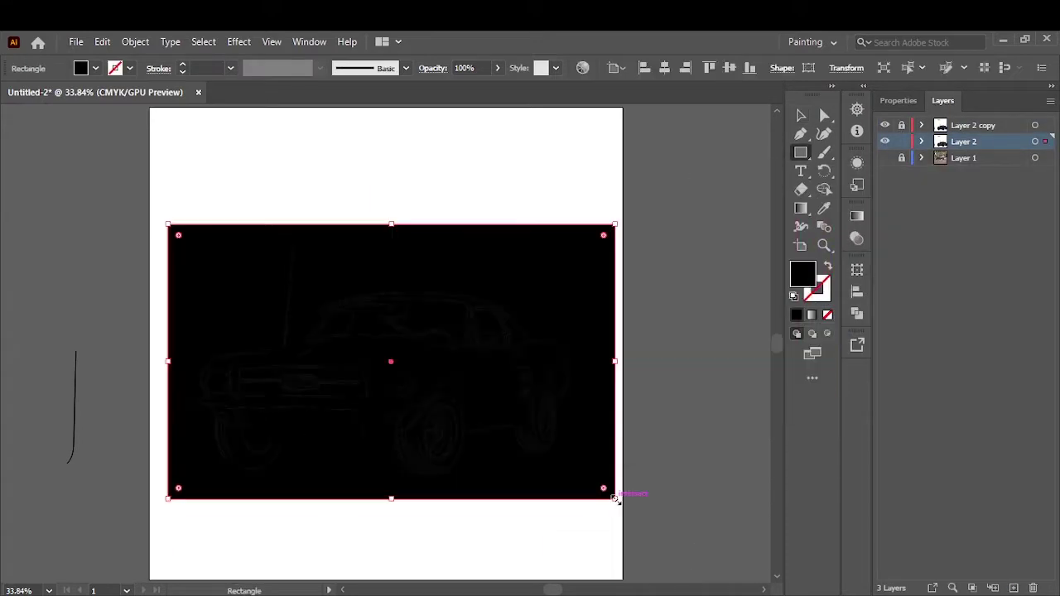
double_click(802, 274)
left_click(970, 223)
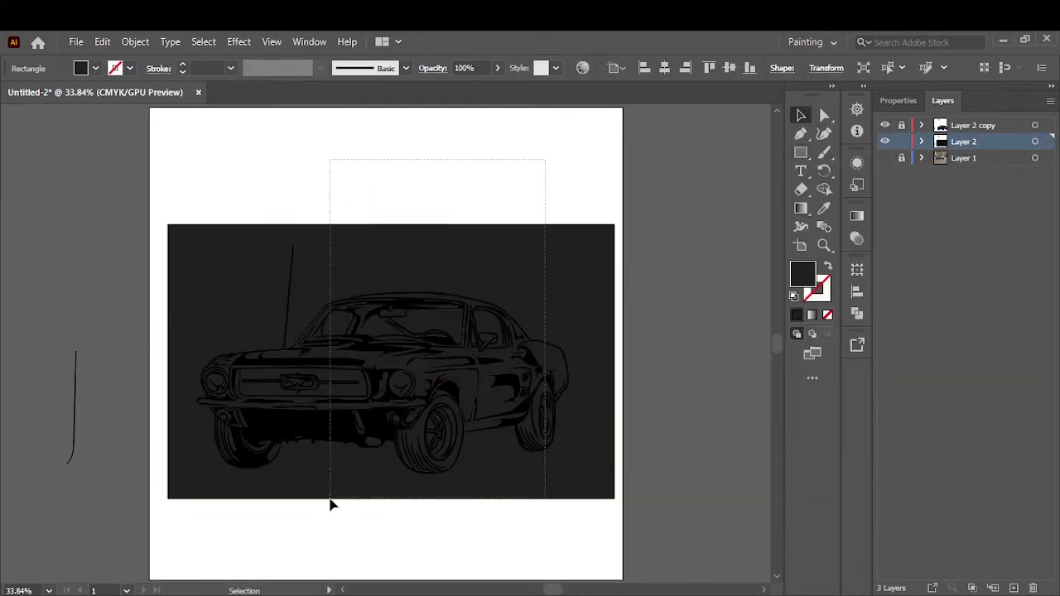
key("ctrl+a")
left_click(939, 566)
left_click(568, 293)
Fill the antenna #A5A5A5 and eyedrop that light grey onto the bumper, grille and chrome parts
scroll(189, 355, "up", 5)
double_click(803, 273)
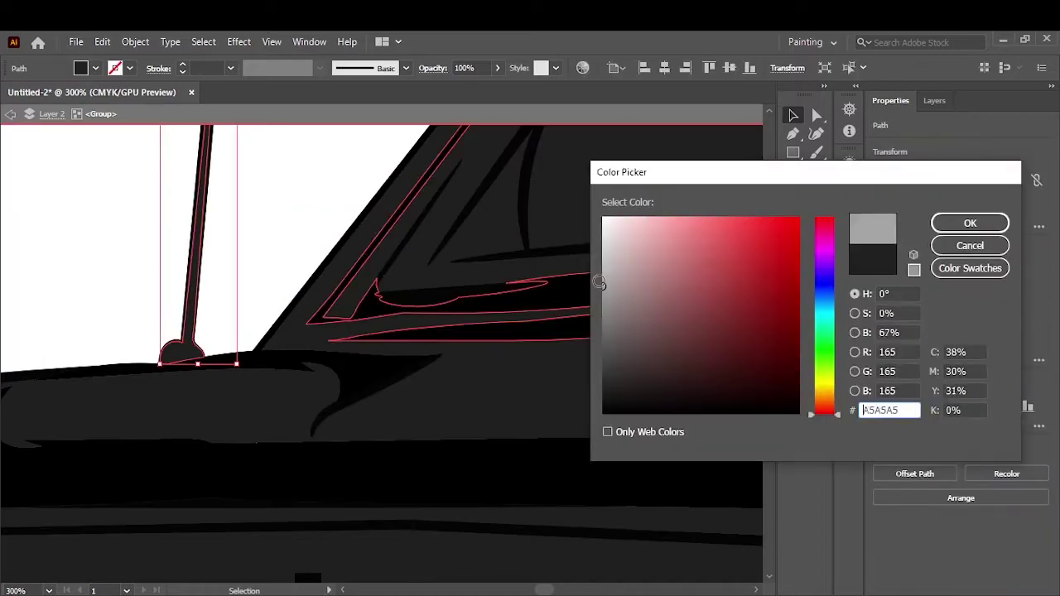
left_click(970, 223)
scroll(343, 206, "down", 5)
left_click(386, 236)
scroll(686, 278, "down", 3)
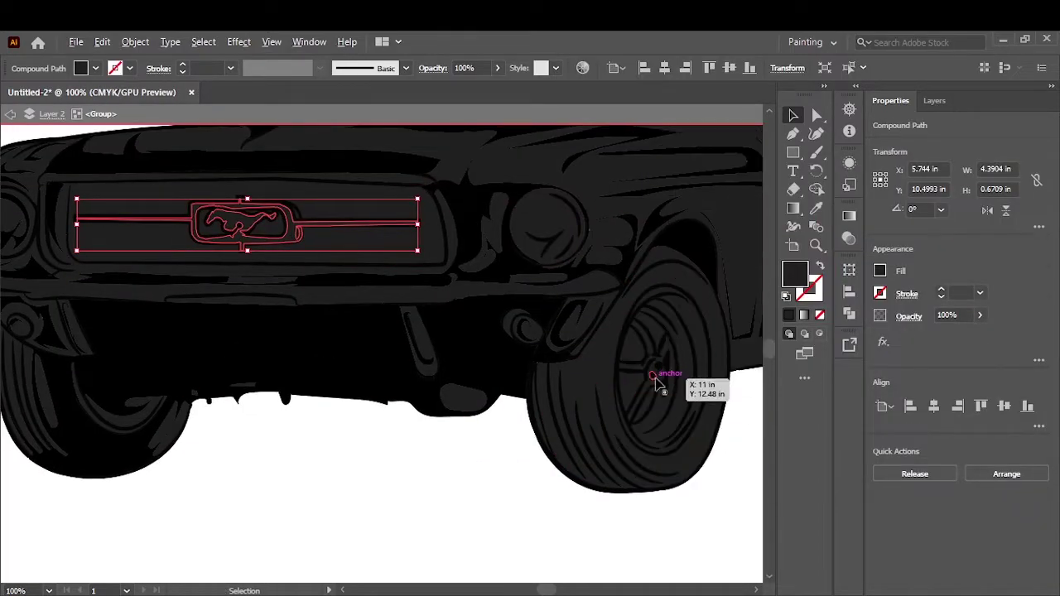
key("a")
left_click_drag(232, 203, 447, 286)
scroll(447, 285, "up", 10)
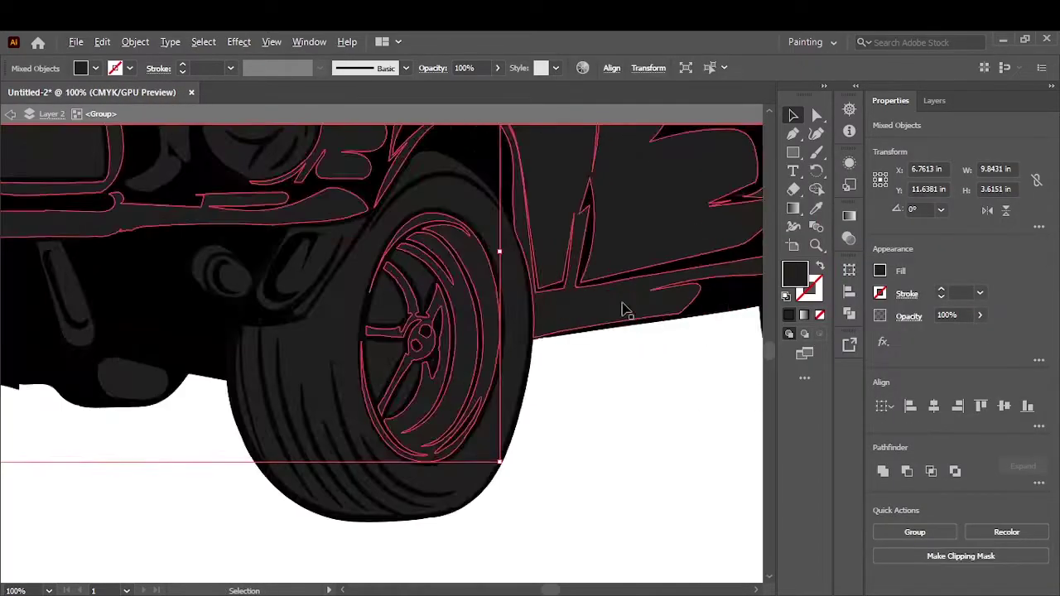
key("i")
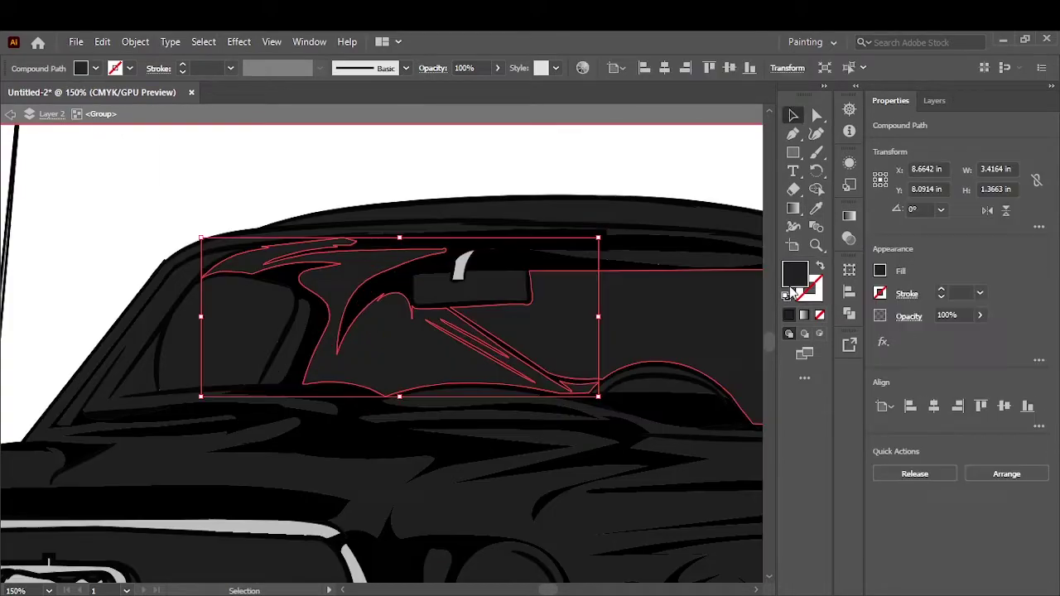
Fill the windshield mint green AFF9E2 and the window glass off-white F4F4F4
double_click(793, 277)
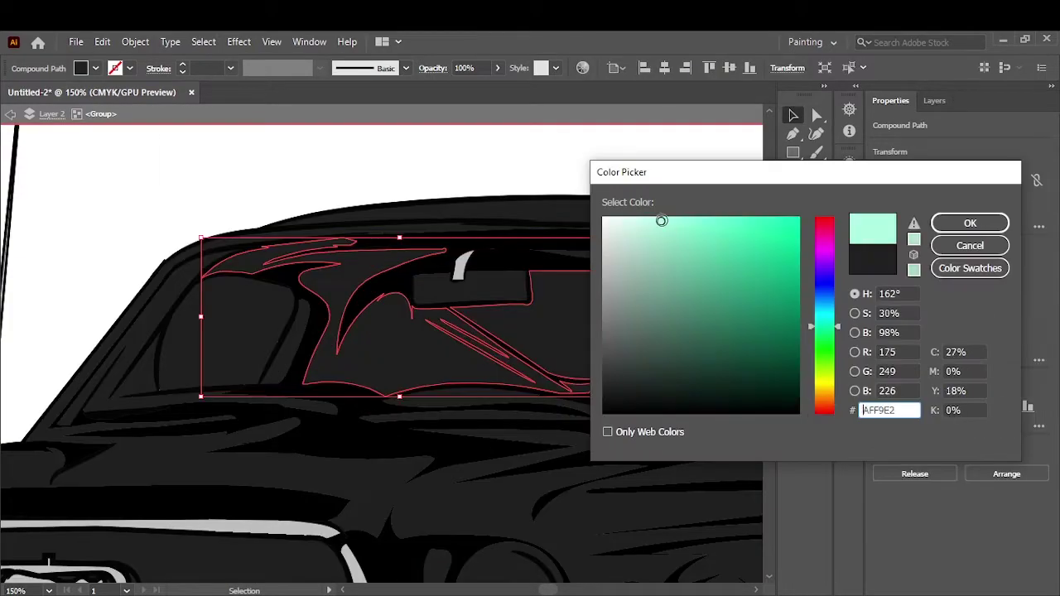
key("Return")
double_click(793, 277)
key("Return")
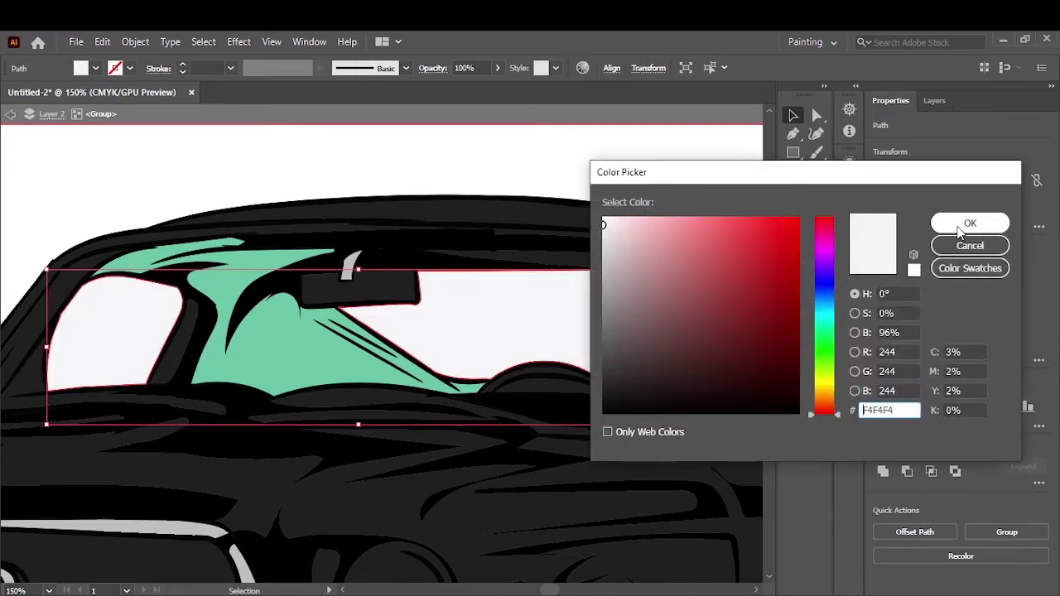
left_click(969, 224)
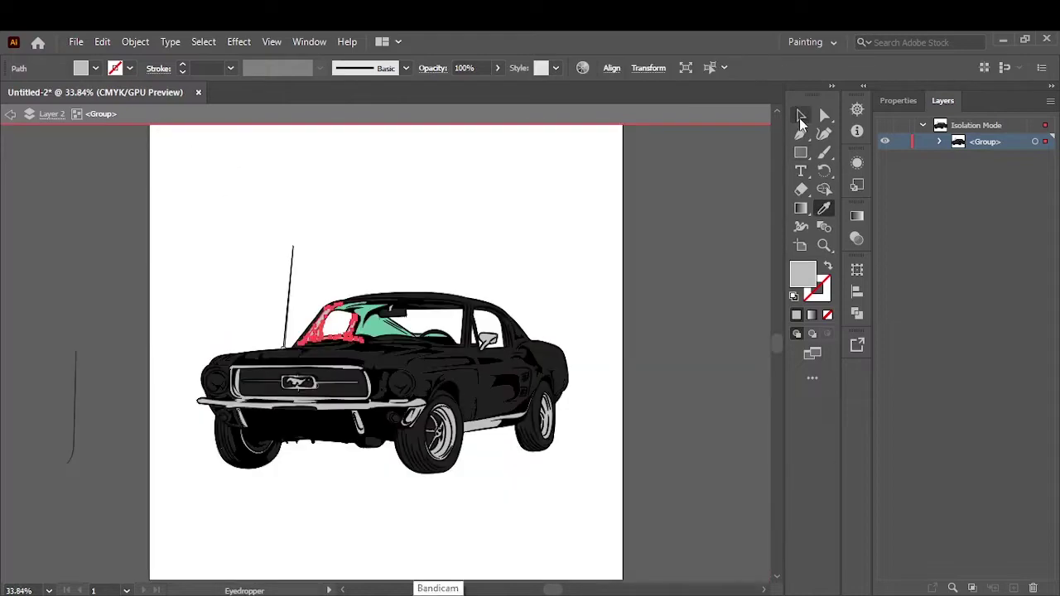
Fill the headlights pale FBF9D5, zoom to fit and exit the car group's isolation mode
left_click(801, 116)
double_click(803, 275)
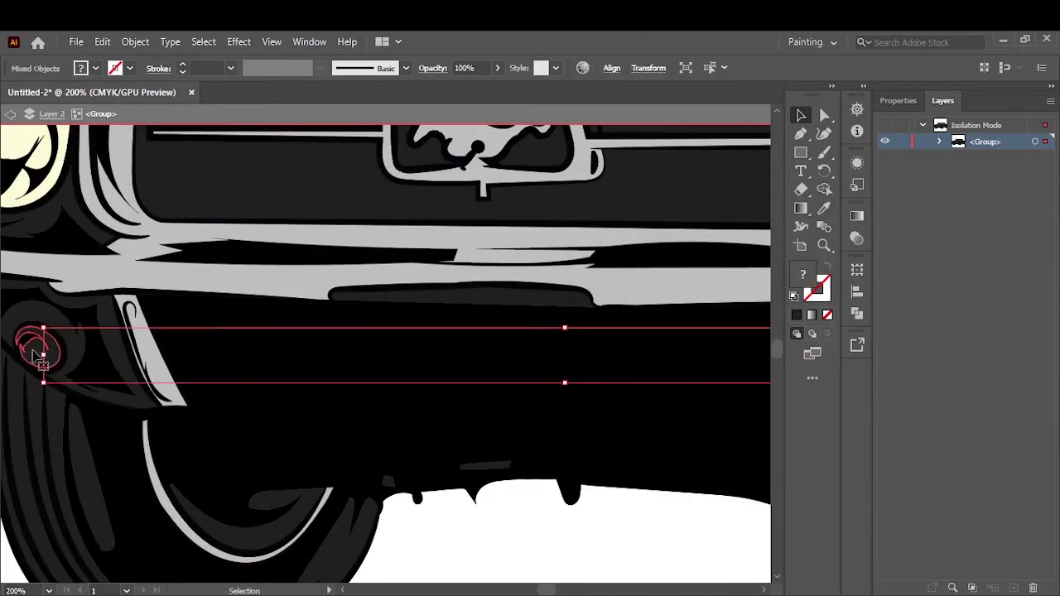
double_click(803, 275)
key("Return")
key("ctrl+0")
double_click(642, 272)
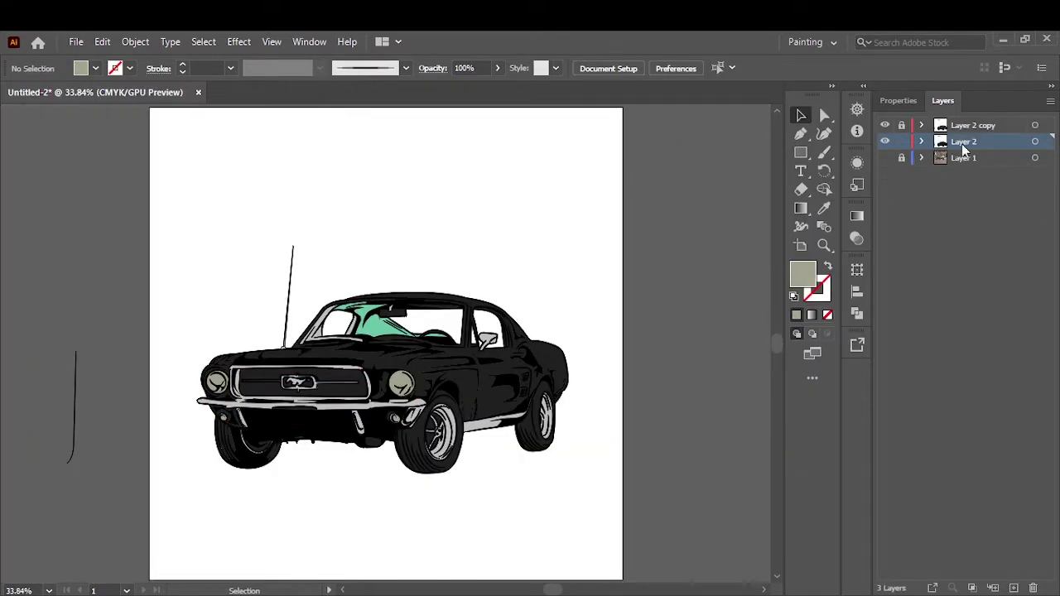
Duplicate the car artwork layer and expand its list of shapes
left_click_drag(941, 146, 942, 135)
left_click(885, 157)
scroll(298, 383, "up", 5)
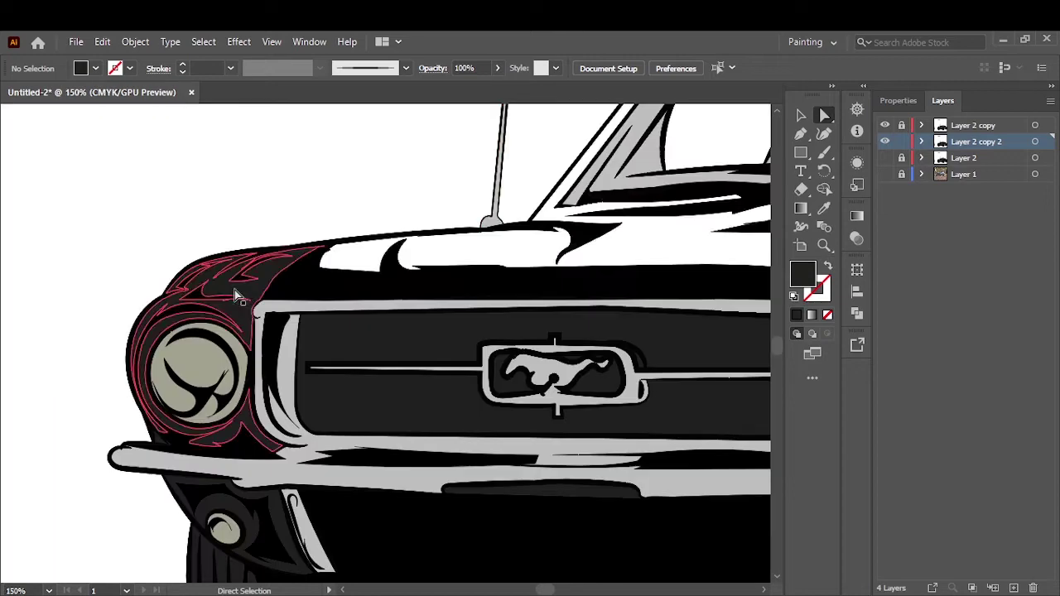
left_click(922, 142)
scroll(919, 422, "down", 3)
scroll(952, 398, "down", 3)
scroll(993, 348, "down", 2)
Select and lock shapes within the duplicated layer, then zoom out to the whole artboard
left_click(1026, 322)
key("ctrl+1")
left_click(1027, 485)
left_click_drag(1050, 380, 1050, 404)
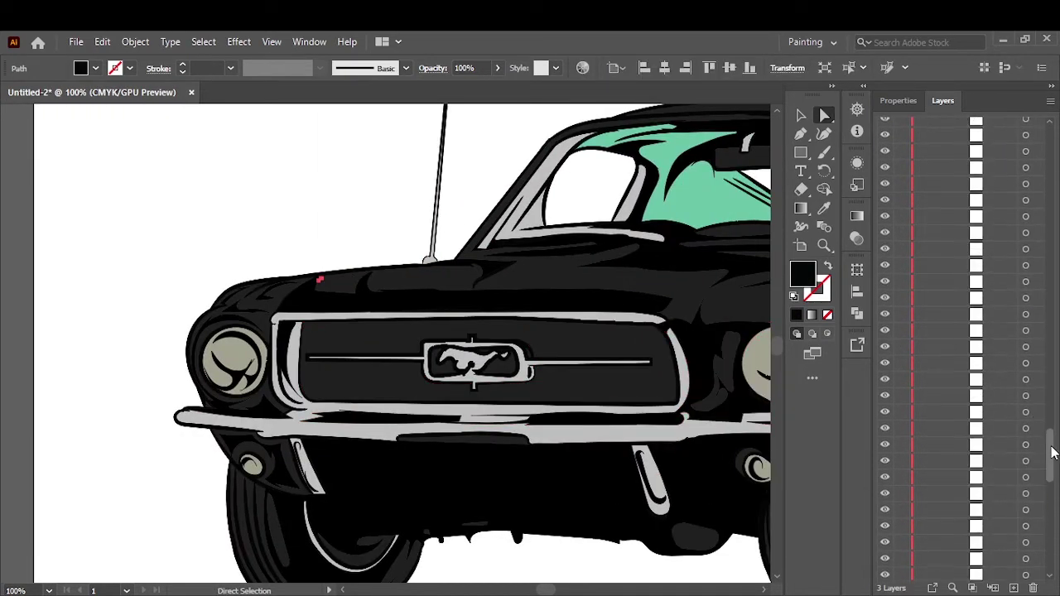
left_click_drag(901, 325, 901, 523)
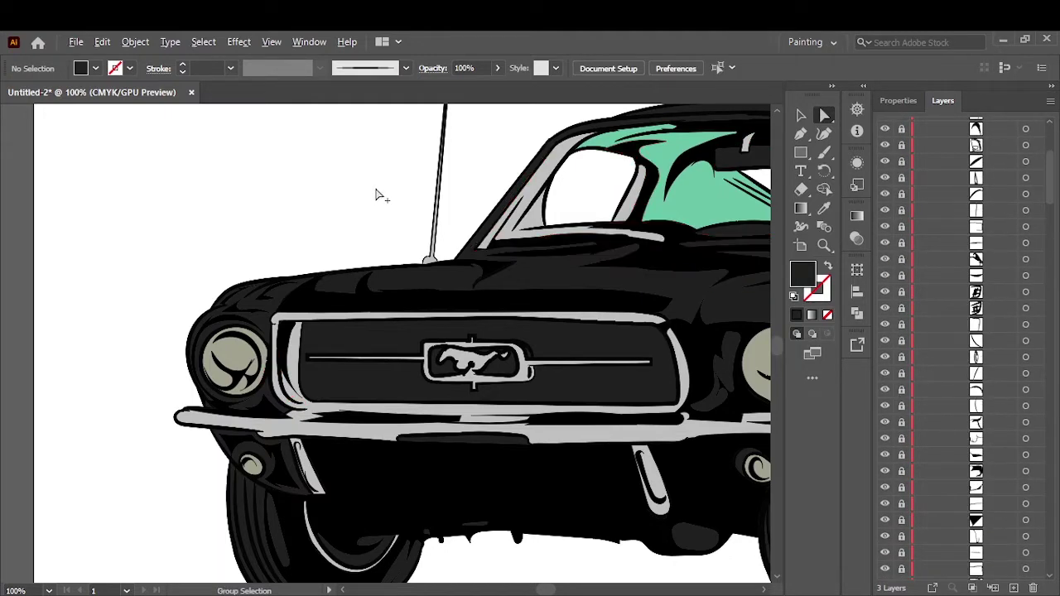
key("ctrl+0")
left_click(921, 142)
Duplicate the car layer again and select the grille shapes and the shape beside the headlight
left_click_drag(1017, 571, 1013, 587)
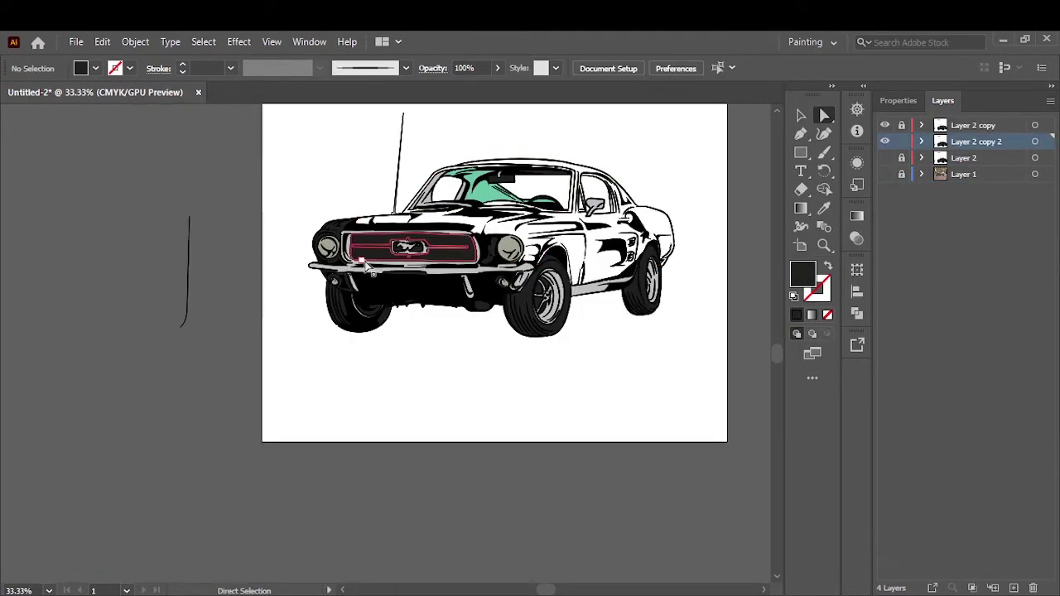
scroll(361, 259, "up", 3)
scroll(468, 234, "up", 5)
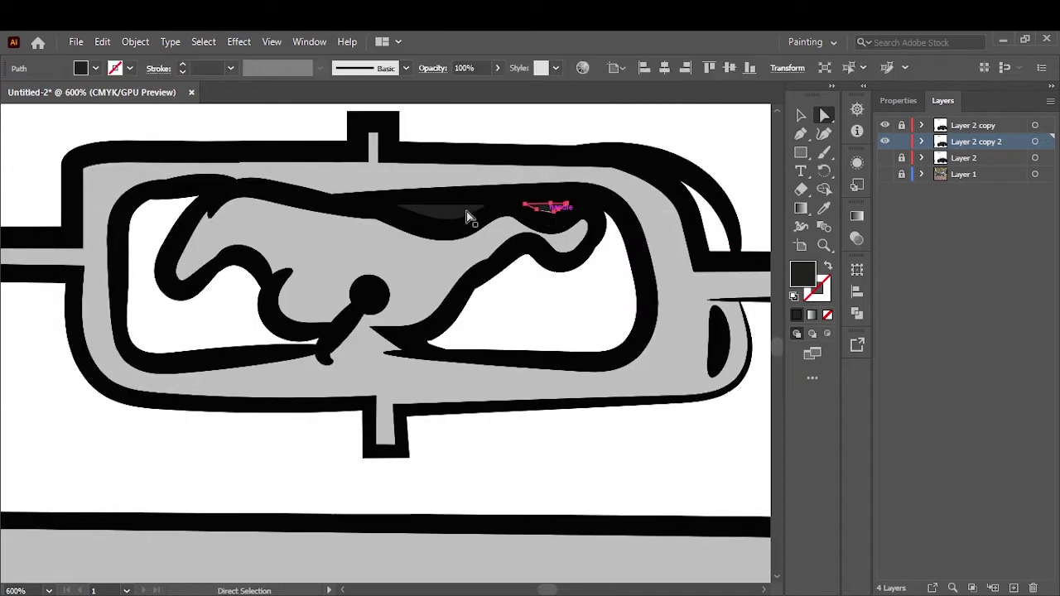
scroll(466, 218, "down", 5)
left_click_drag(423, 347, 390, 498)
left_click(249, 331)
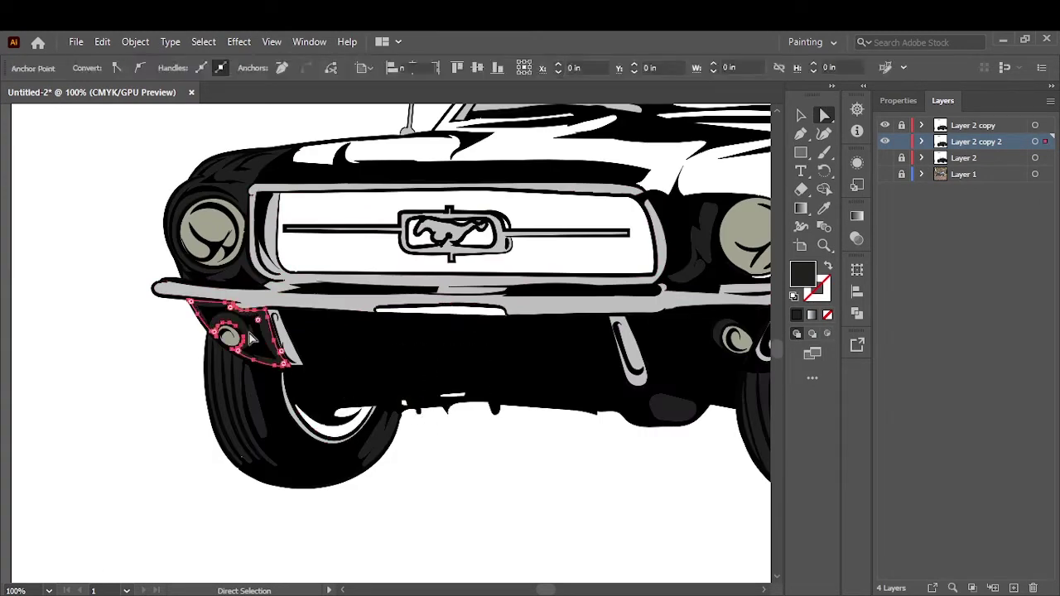
Select the dark shape near the right headlight and the strip along the windshield top
scroll(248, 331, "up", 3)
left_click(708, 343)
scroll(729, 352, "up", 2)
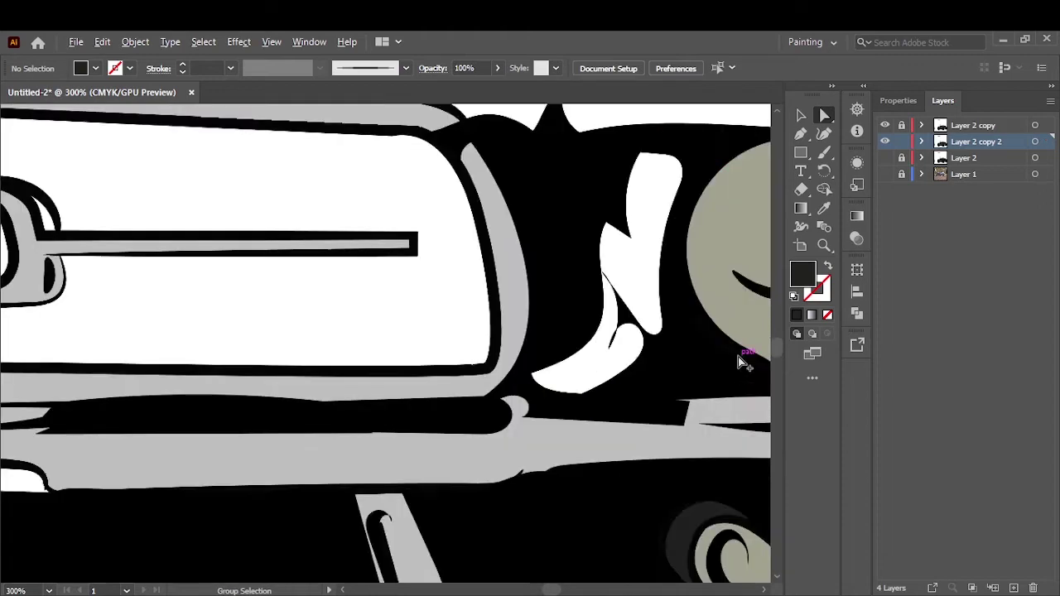
scroll(729, 352, "down", 3)
scroll(580, 282, "down", 1)
left_click(578, 141)
scroll(585, 161, "right", 3)
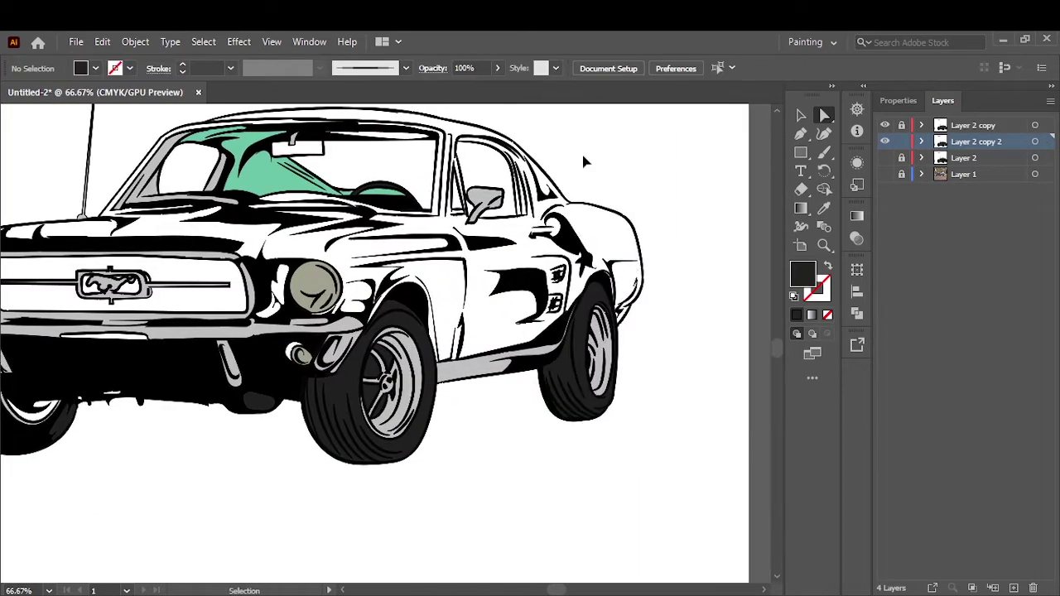
scroll(651, 259, "down", 3)
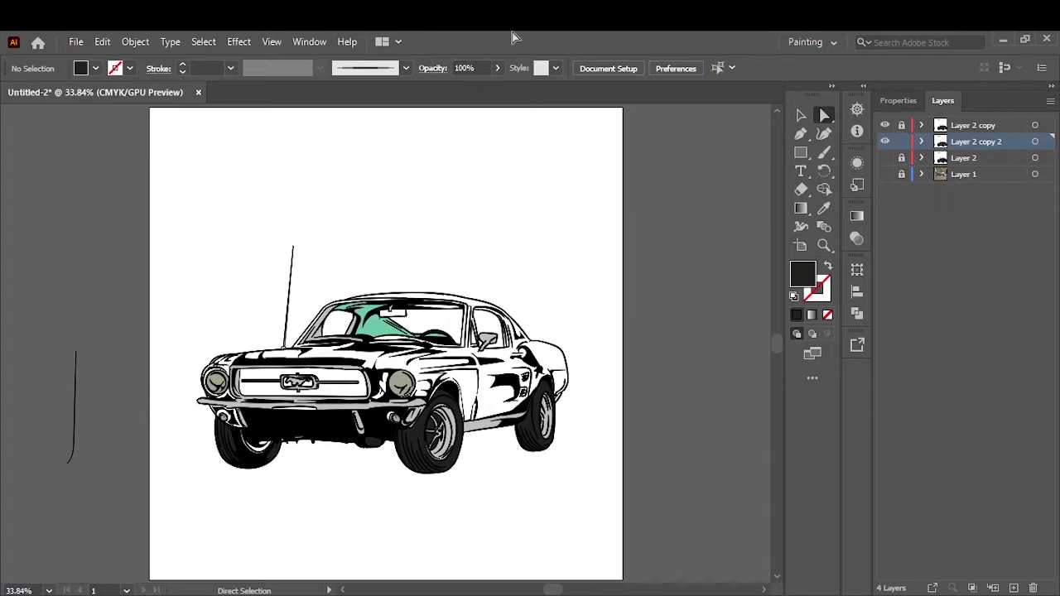
Lock Layer 2 copy 2 and add the new empty Layer 5
left_click(901, 141)
key("ctrl+l")
left_click(885, 190)
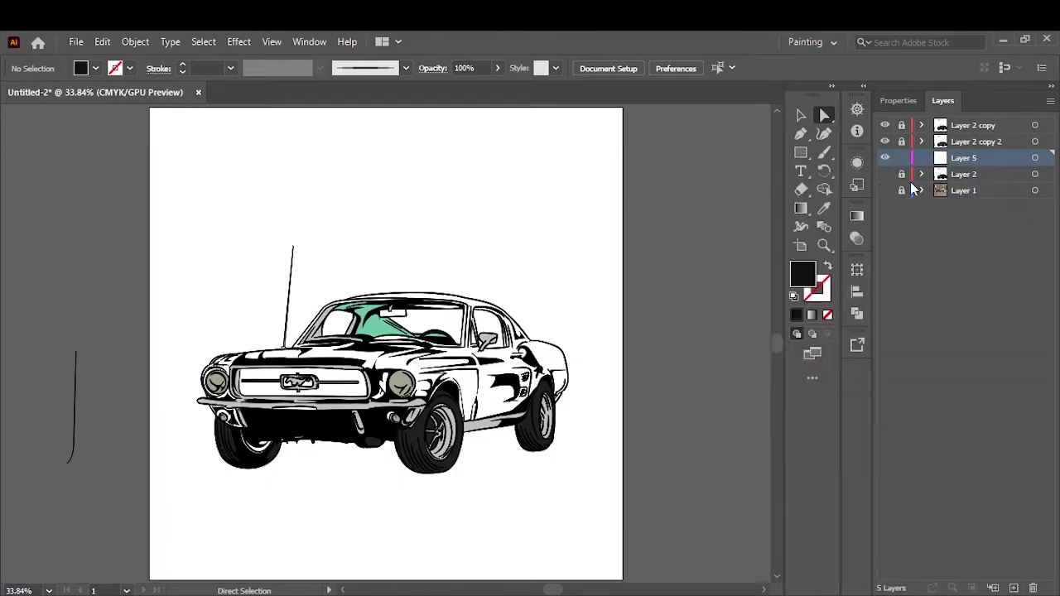
Make the reference photo on Layer 1 visible again
left_click(884, 190)
key("n")
scroll(449, 370, "up", 5)
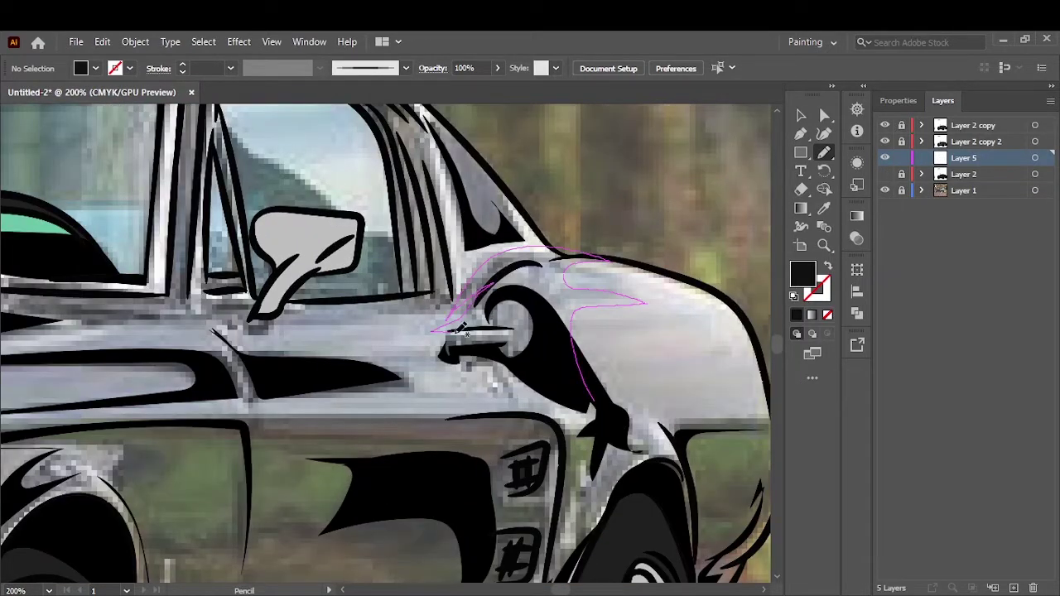
Trace black freehand shadow shapes with the Pencil around the rear side scoop
left_click_drag(458, 330, 509, 329)
scroll(545, 273, "up", 2)
left_click_drag(607, 470, 600, 396)
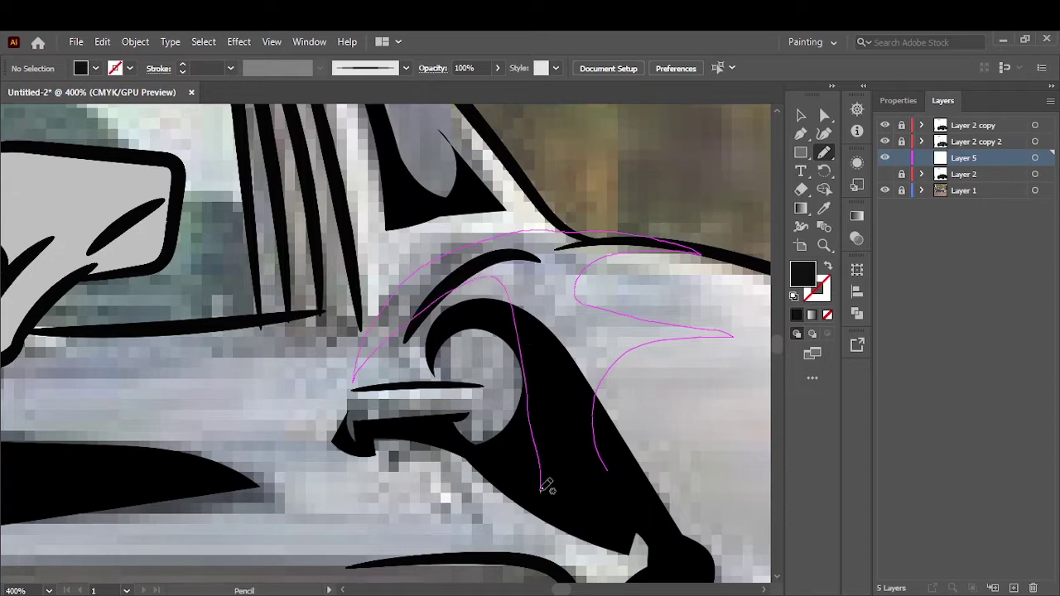
left_click_drag(537, 439, 541, 488)
left_click_drag(526, 349, 481, 423)
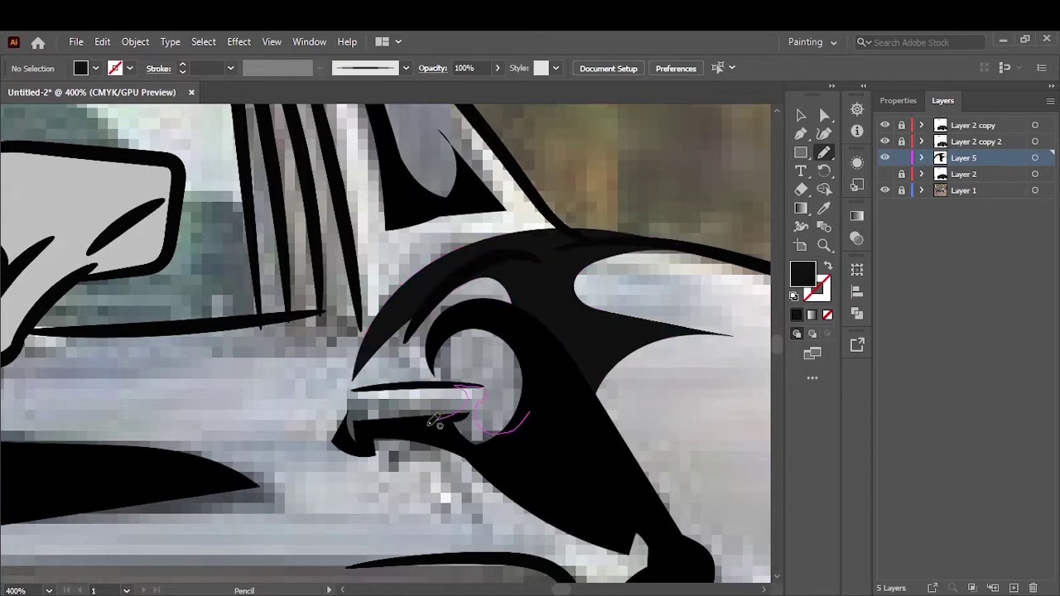
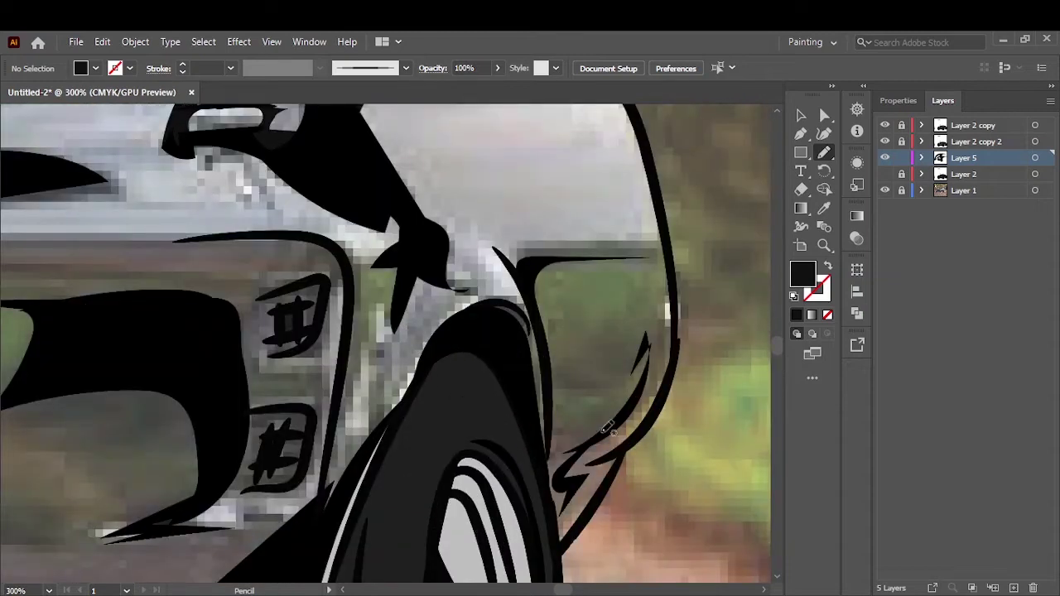
Draw black shadow shapes over the rear fender, wheel arch and door
left_click_drag(522, 264, 523, 265)
mouse_move(563, 433)
left_mouse_down()
mouse_move(600, 323)
mouse_move(593, 373)
left_mouse_up()
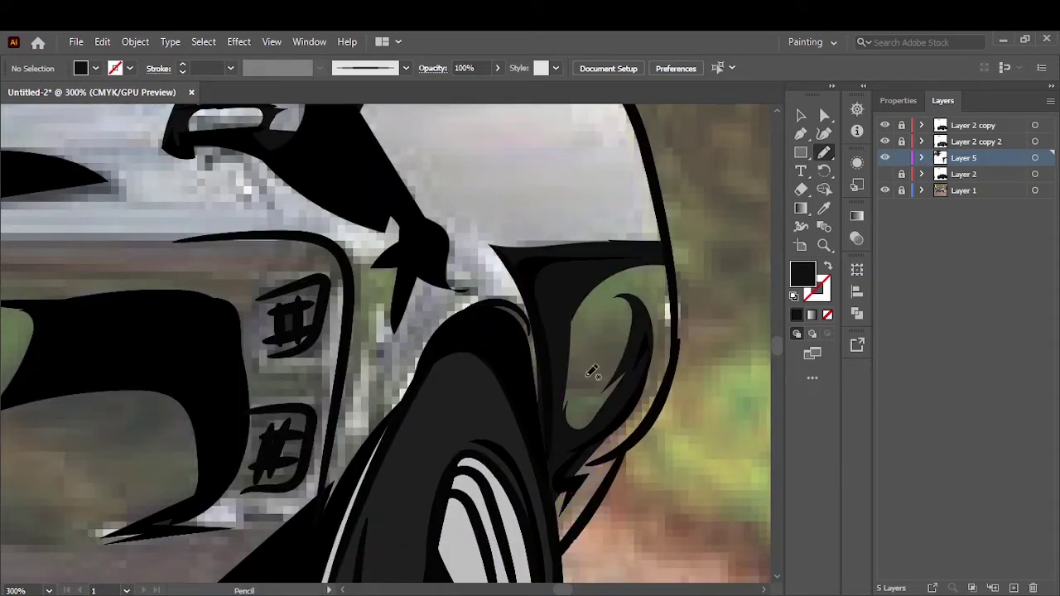
key("ctrl+0")
scroll(414, 248, "up", 5)
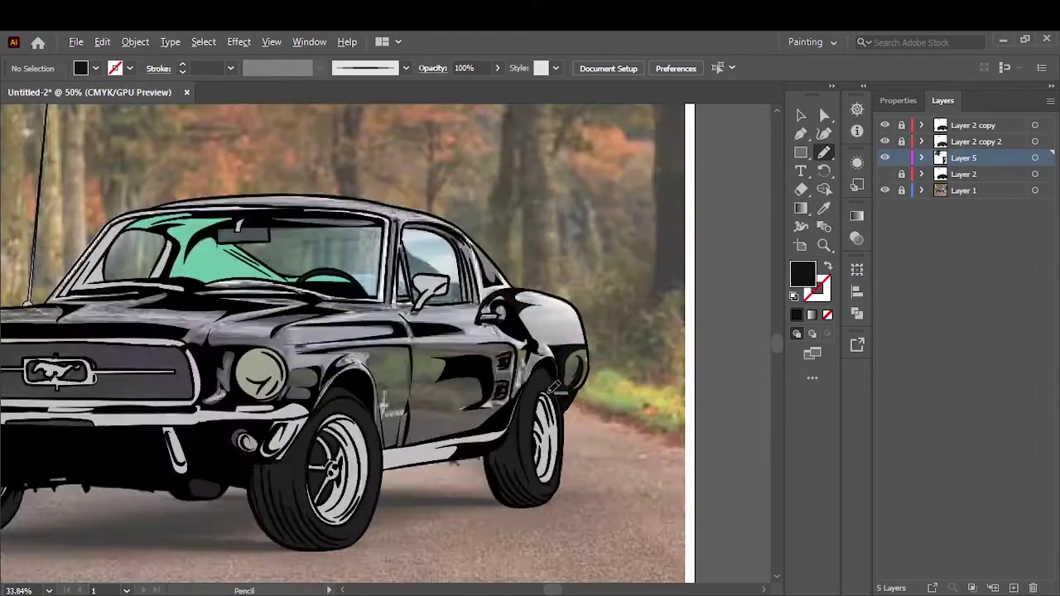
left_click_drag(487, 381, 414, 235)
left_click_drag(423, 466, 483, 331)
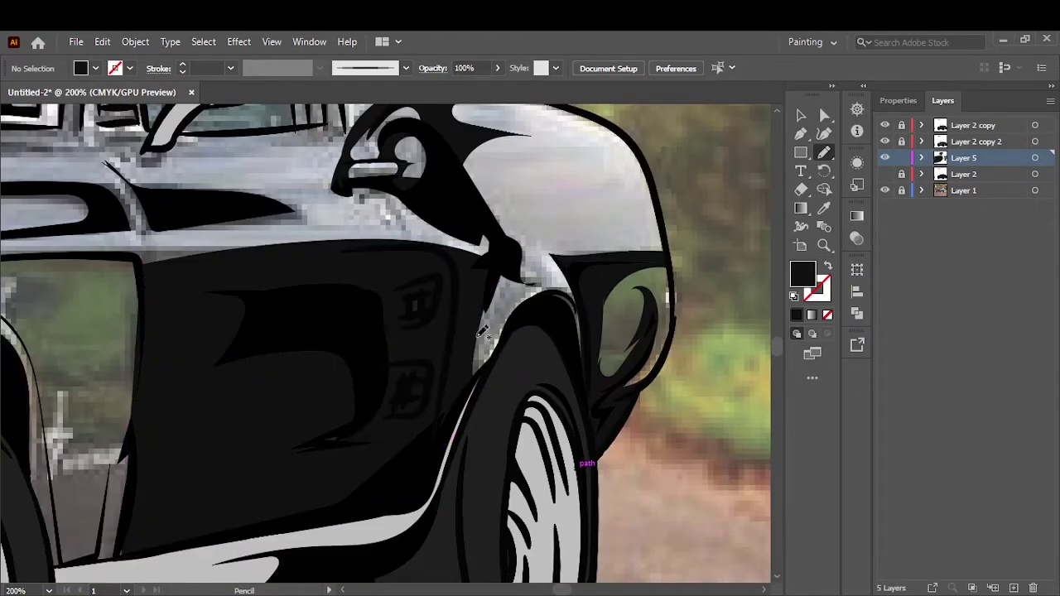
Trace a black shadow shape filling the rear window pillar
scroll(454, 287, "up", 5)
scroll(373, 487, "left", 4)
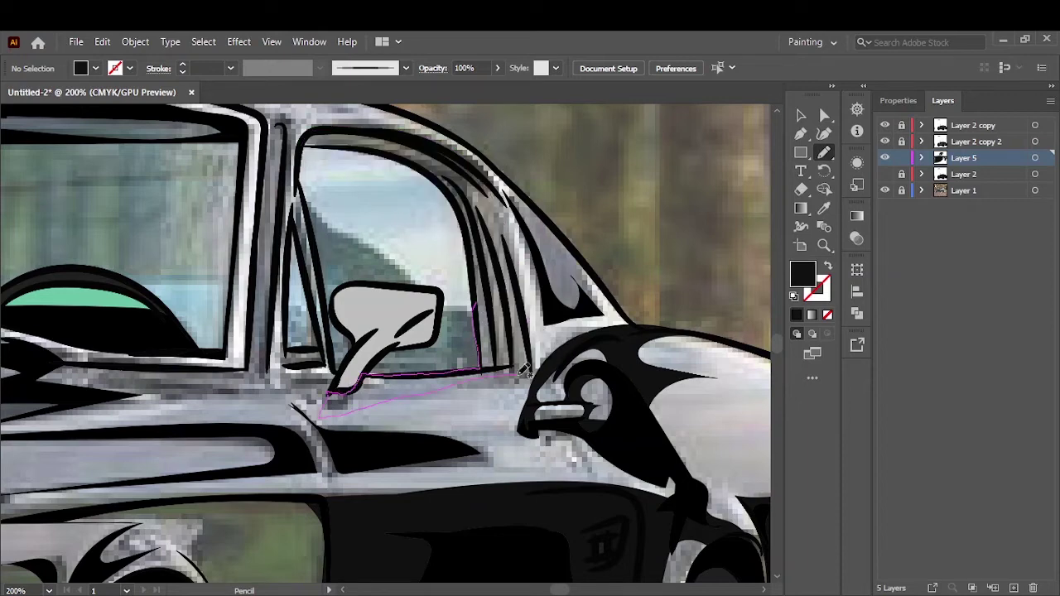
left_click_drag(512, 189, 514, 194)
scroll(530, 331, "up", 4)
left_click_drag(524, 412, 538, 437)
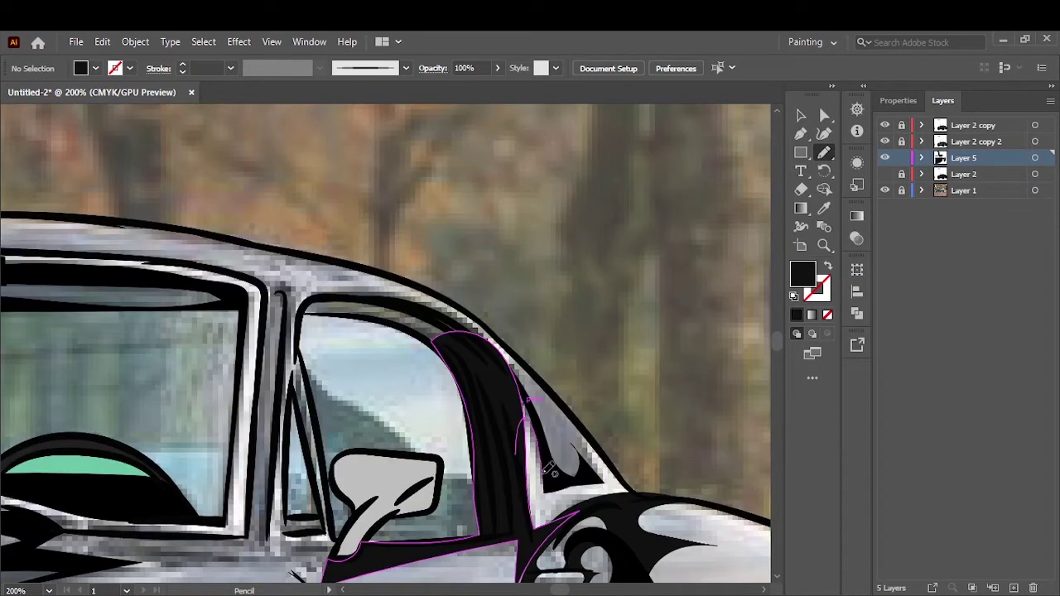
left_click_drag(483, 319, 442, 299)
left_click_drag(280, 444, 282, 451)
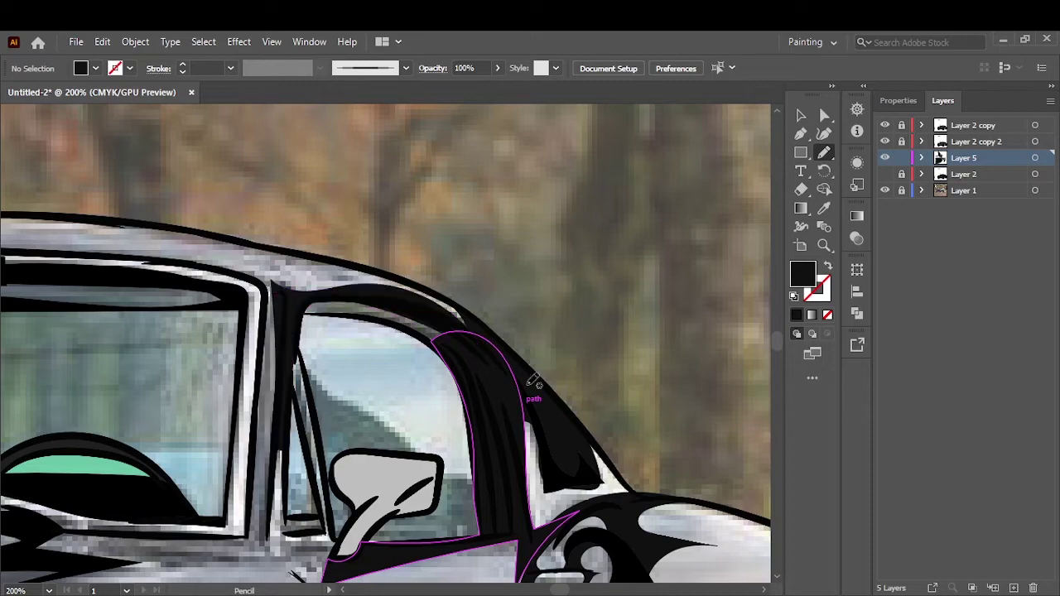
Zoom to fit and hide Layer 2 to compare against the Layer 1 photo
key("ctrl+0")
key("v")
scroll(544, 383, "up", 4)
scroll(544, 383, "up", 2)
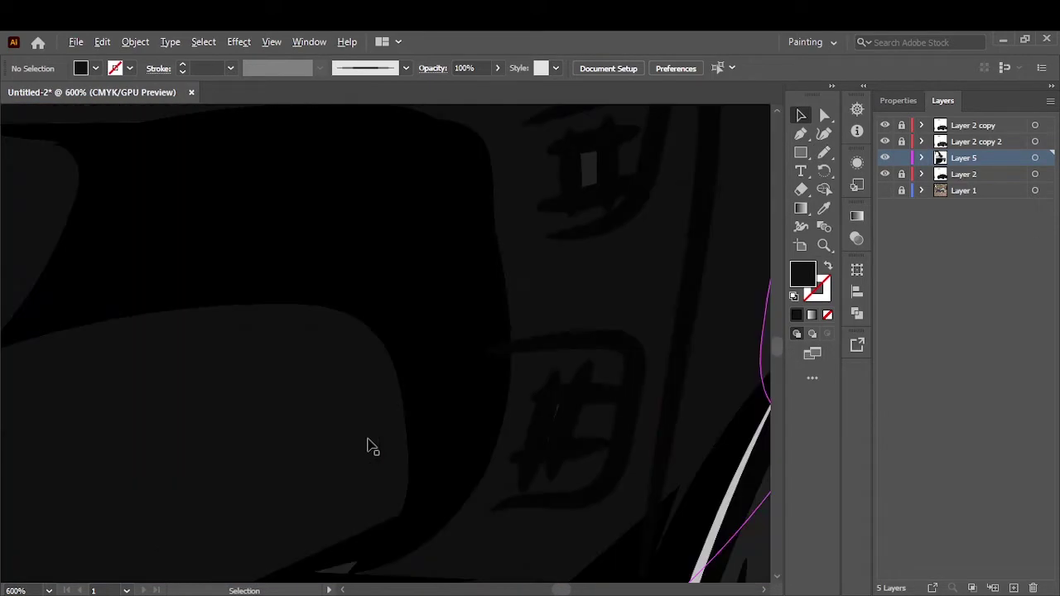
scroll(367, 445, "down", 4)
left_click(885, 174)
left_click(884, 190)
scroll(389, 497, "up", 4)
key("n")
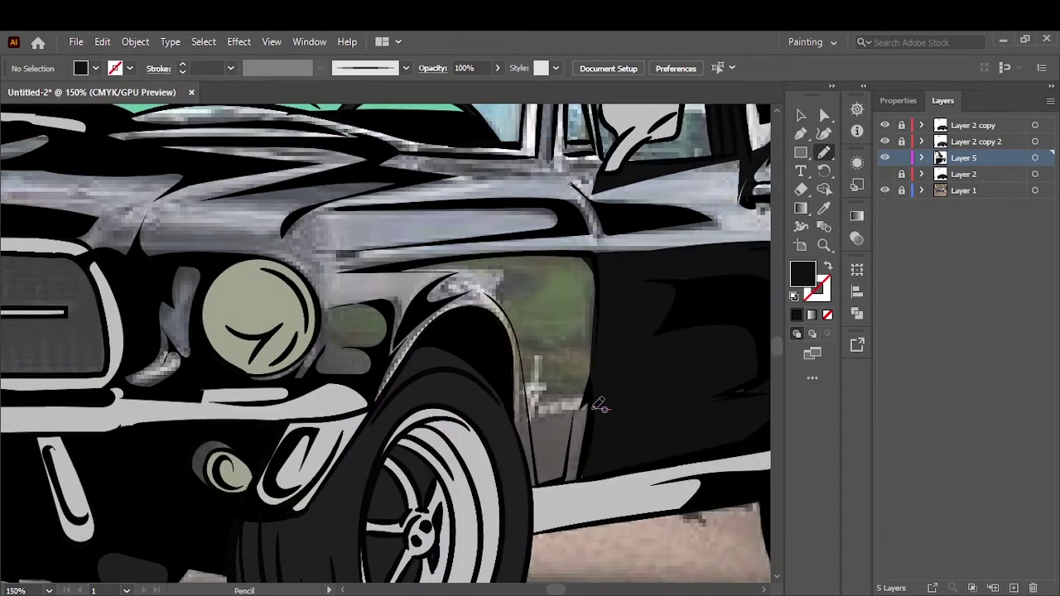
Add black shadows on the front fender, around the headlight and below the windshield
left_click_drag(592, 263, 593, 265)
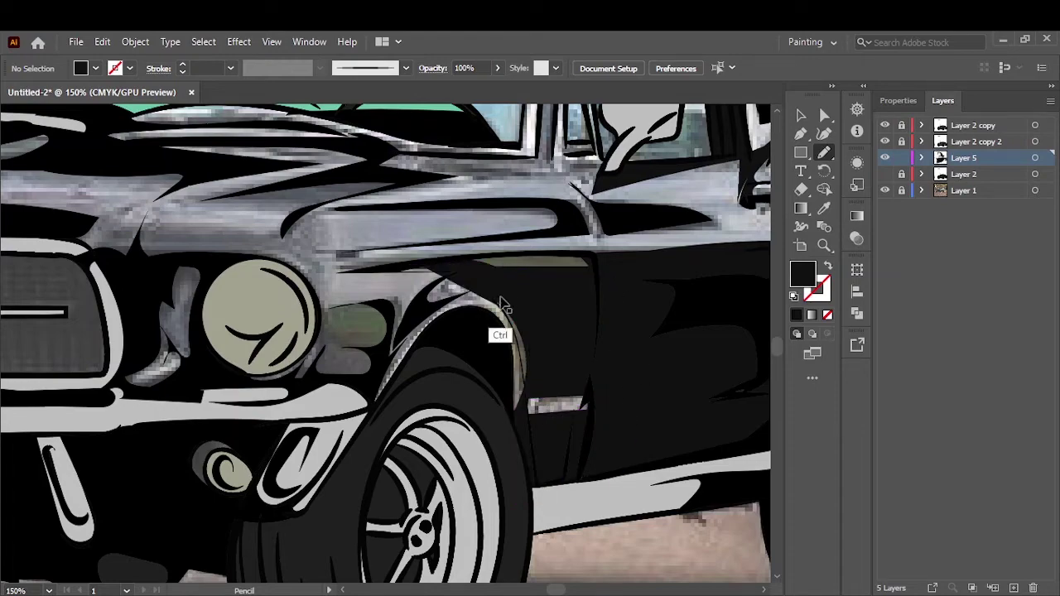
left_click_drag(370, 386, 369, 389)
scroll(568, 366, "up", 1)
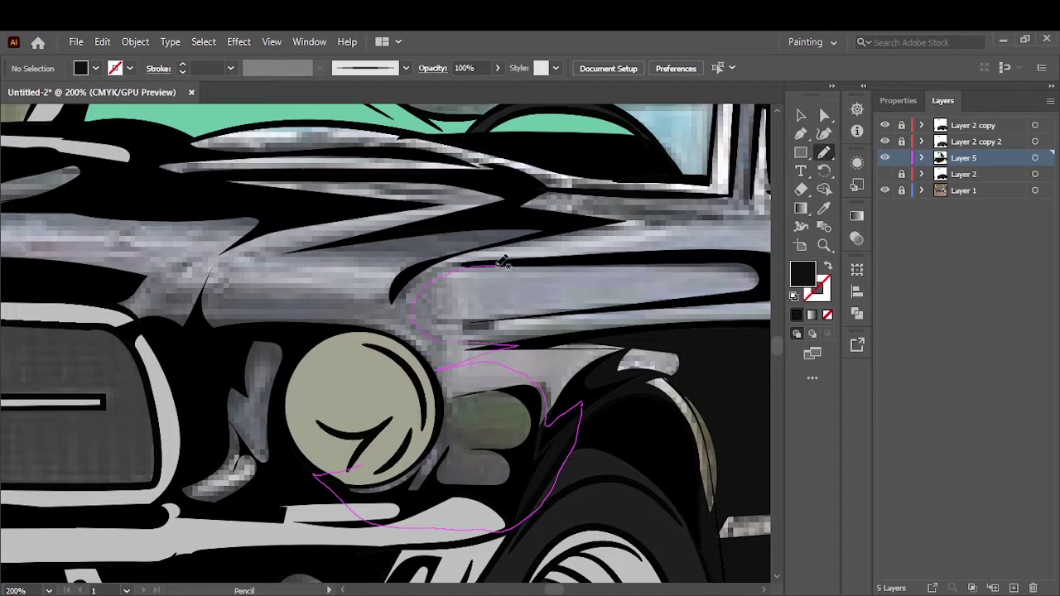
left_click_drag(491, 261, 490, 263)
left_click_drag(408, 282, 482, 448)
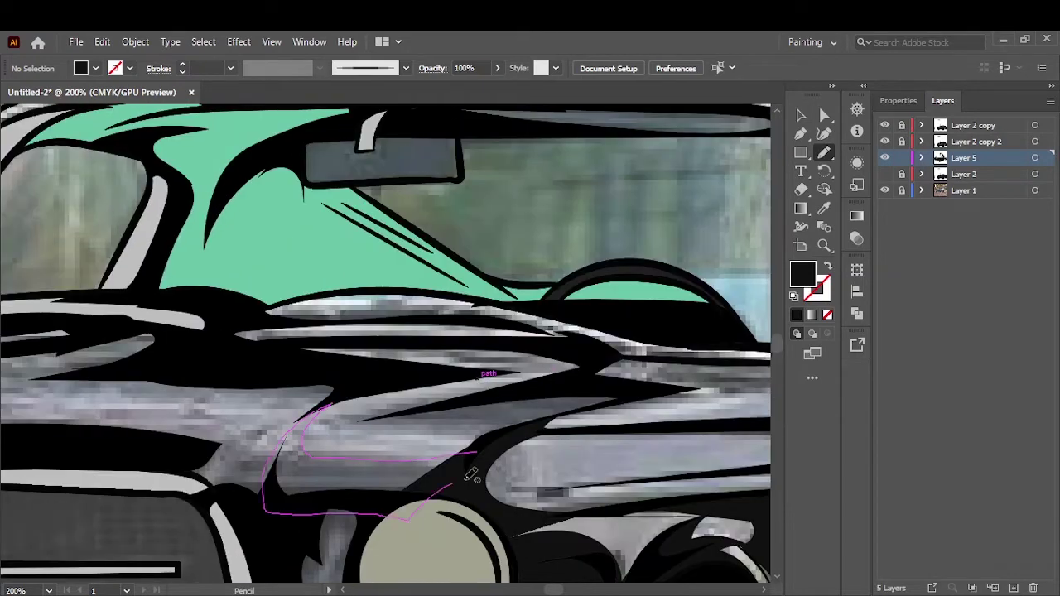
left_click_drag(413, 517, 414, 517)
Draw looping black shadow shapes along the dashboard
left_click_drag(585, 397, 610, 405)
left_click_drag(295, 346, 296, 348)
left_click_drag(575, 351, 568, 343)
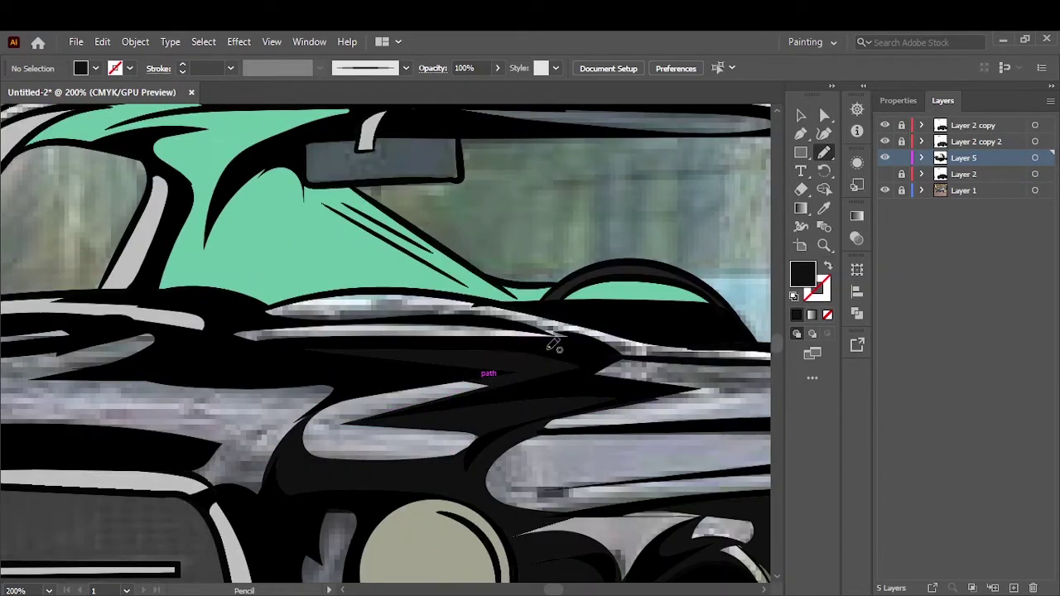
left_click_drag(584, 336, 249, 308)
Zoom to fit the whole car and hide the Layer 1 photo
key("ctrl+plus")
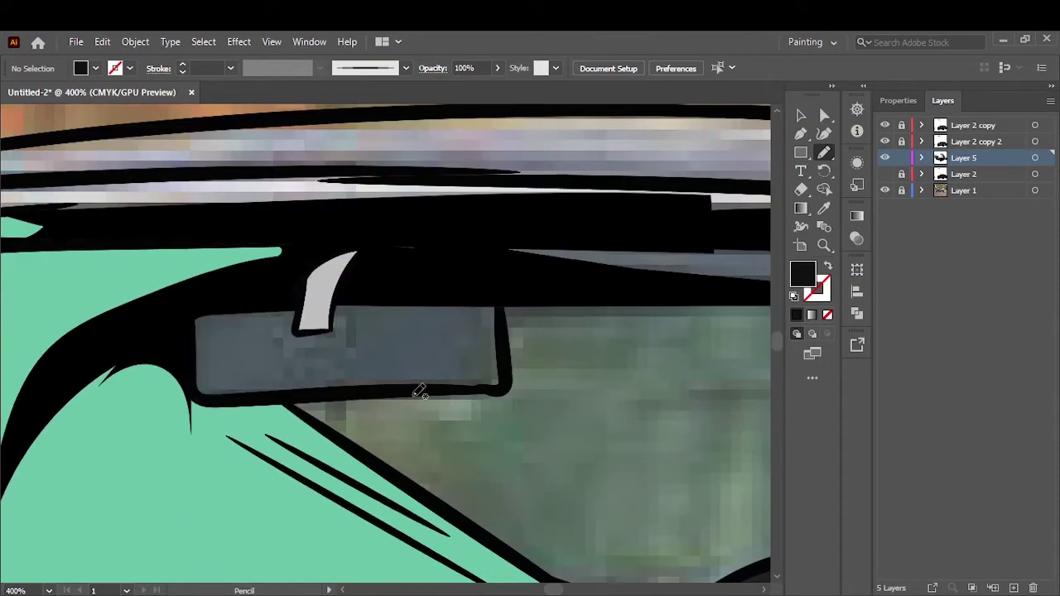
key("ctrl+0")
left_click(884, 190)
left_click(801, 115)
scroll(730, 155, "down", 3)
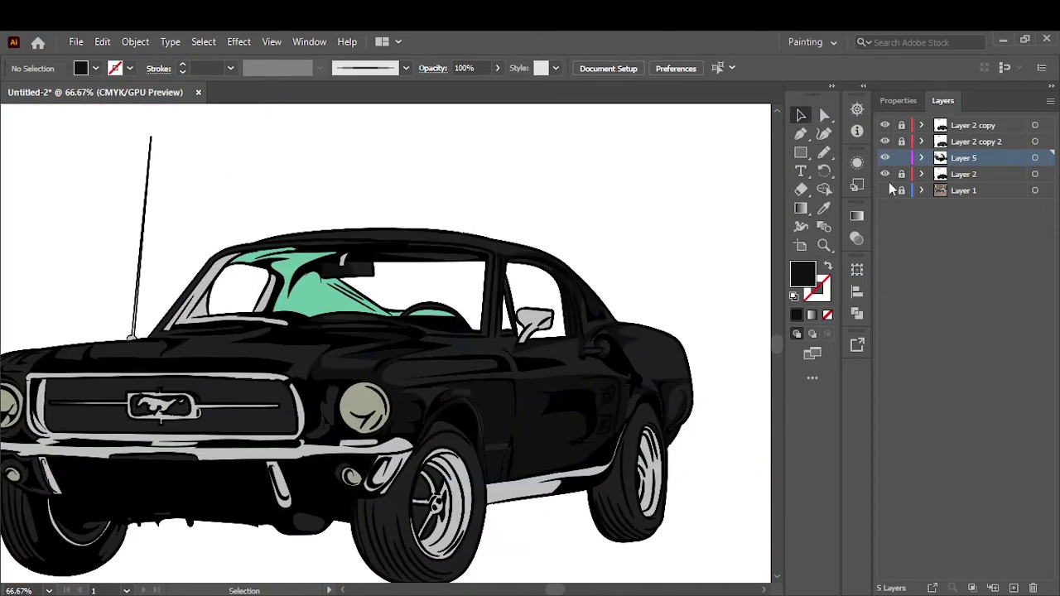
Show the photo and draw black shadows over the upper and lower window pillar
left_click(884, 191)
left_click(884, 174)
key("ctrl+plus")
key("n")
key("ctrl+plus")
key("ctrl+plus")
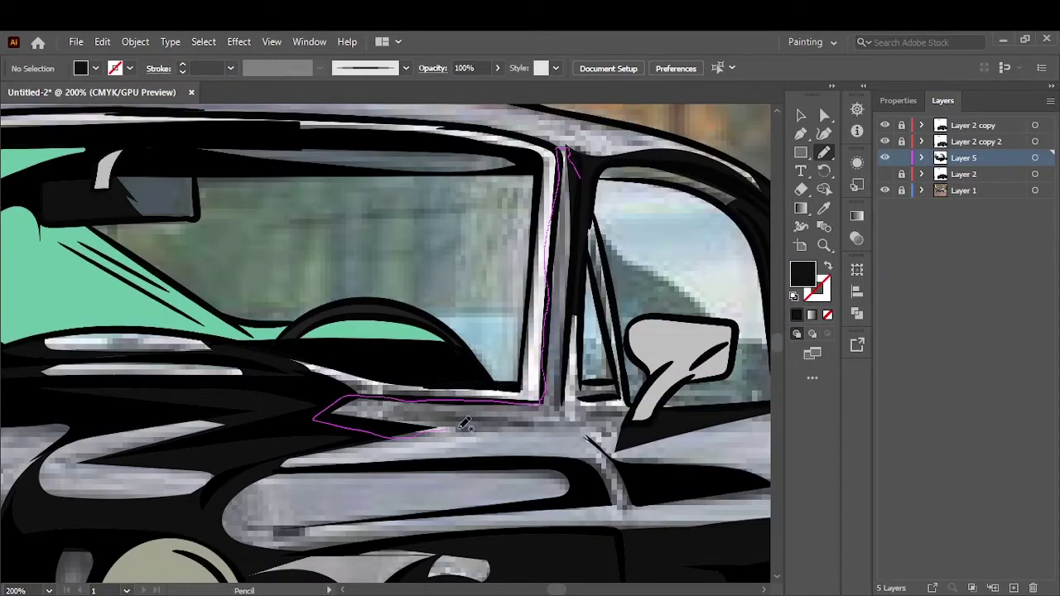
left_click_drag(590, 184, 592, 178)
left_click_drag(578, 355, 586, 396)
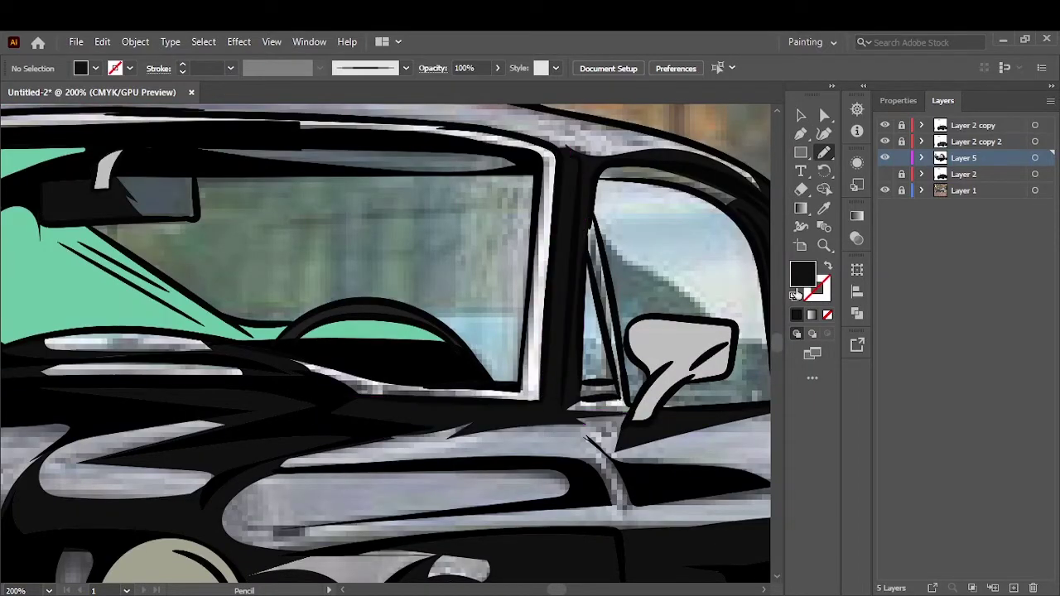
left_click_drag(560, 156, 565, 173)
left_click_drag(587, 323, 560, 158)
Add black shadow shapes on the dashboard and along the roof
left_click_drag(403, 389, 285, 348)
key("ctrl+0")
scroll(415, 328, "up", 5)
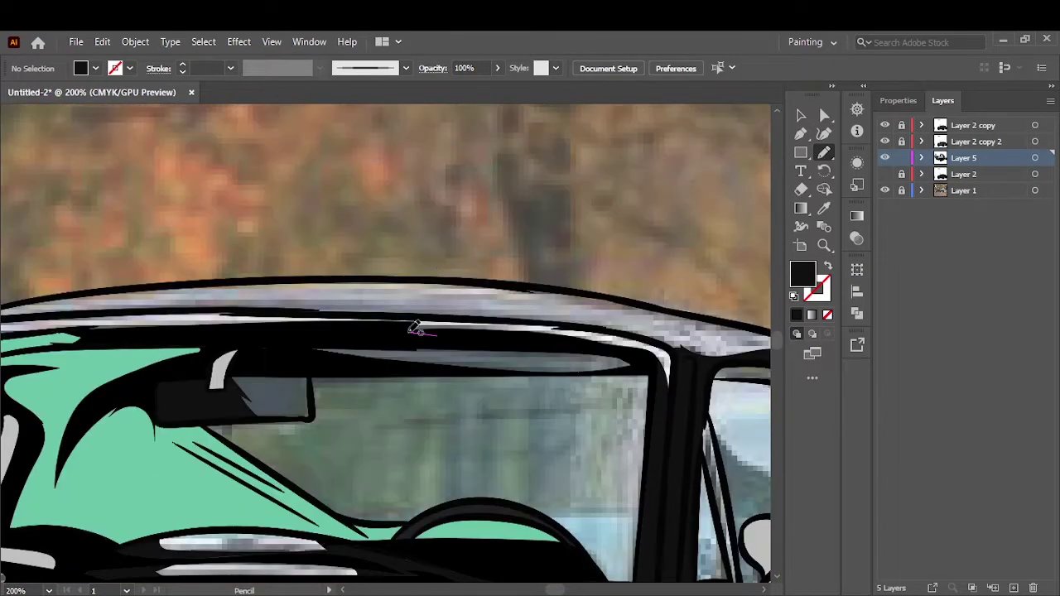
left_click_drag(317, 329, 406, 330)
scroll(453, 358, "left", 5)
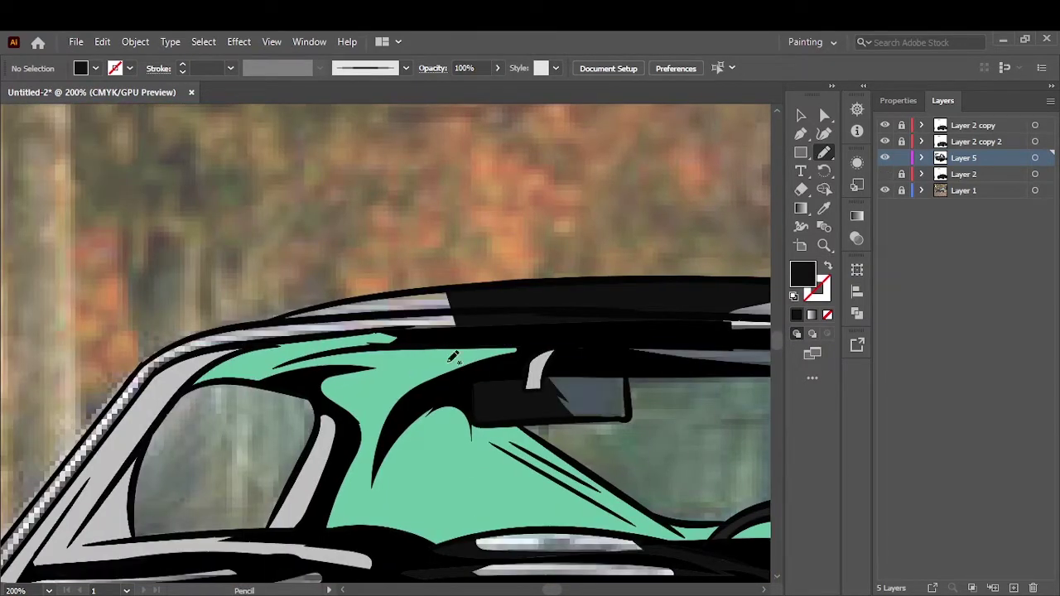
left_click_drag(420, 290, 495, 330)
scroll(495, 329, "down", 3)
scroll(495, 330, "left", 2)
Fill several small black shadow shapes across the hood and windshield base
left_click_drag(621, 491, 602, 496)
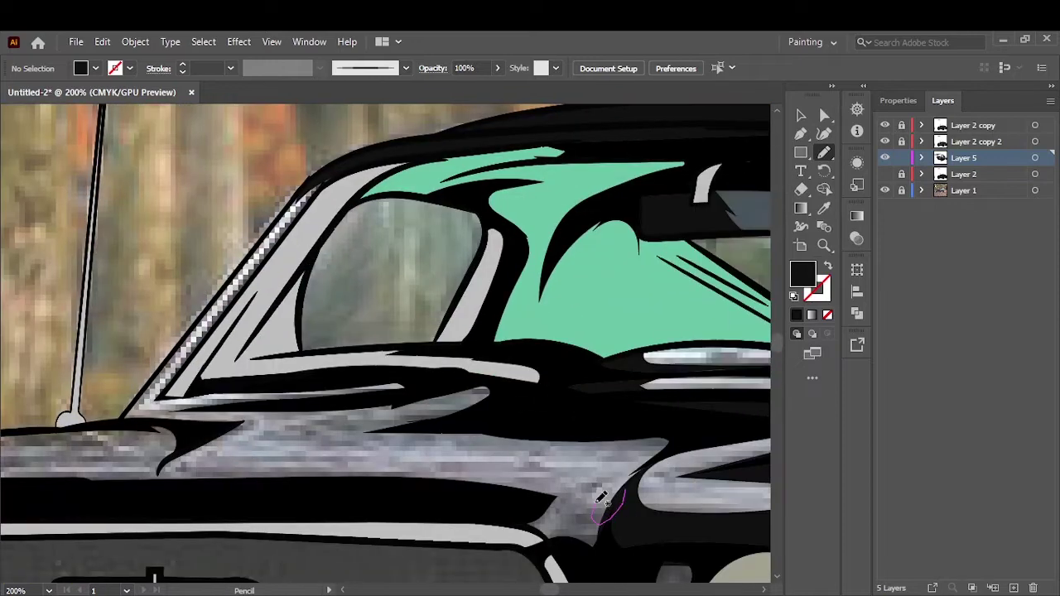
left_click_drag(542, 401, 547, 404)
left_click_drag(377, 436, 313, 418)
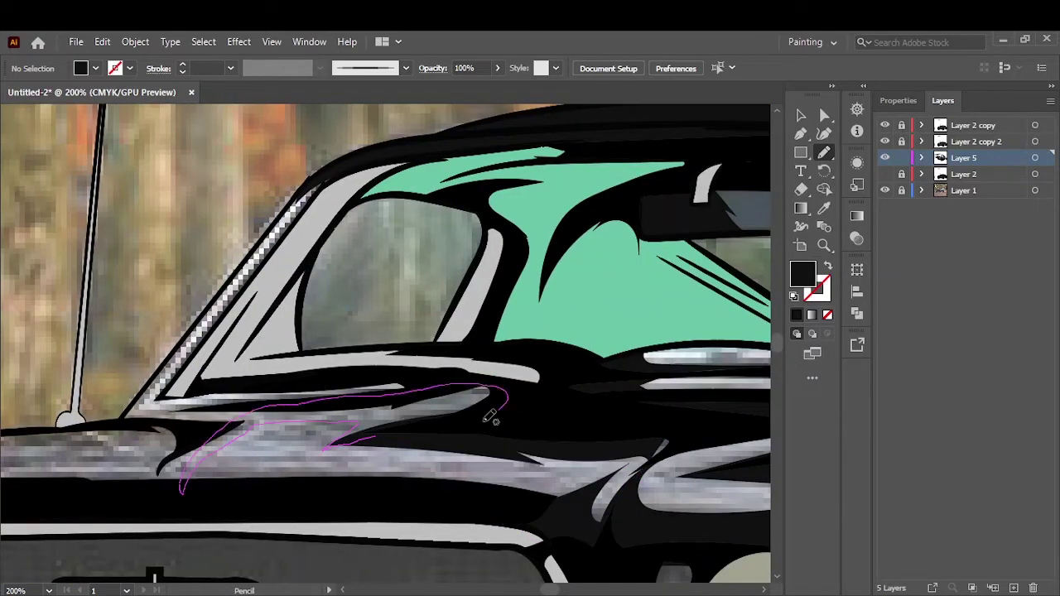
left_click_drag(489, 417, 389, 443)
scroll(427, 489, "left", 4)
left_click_drag(441, 407, 447, 409)
left_click_drag(469, 405, 420, 377)
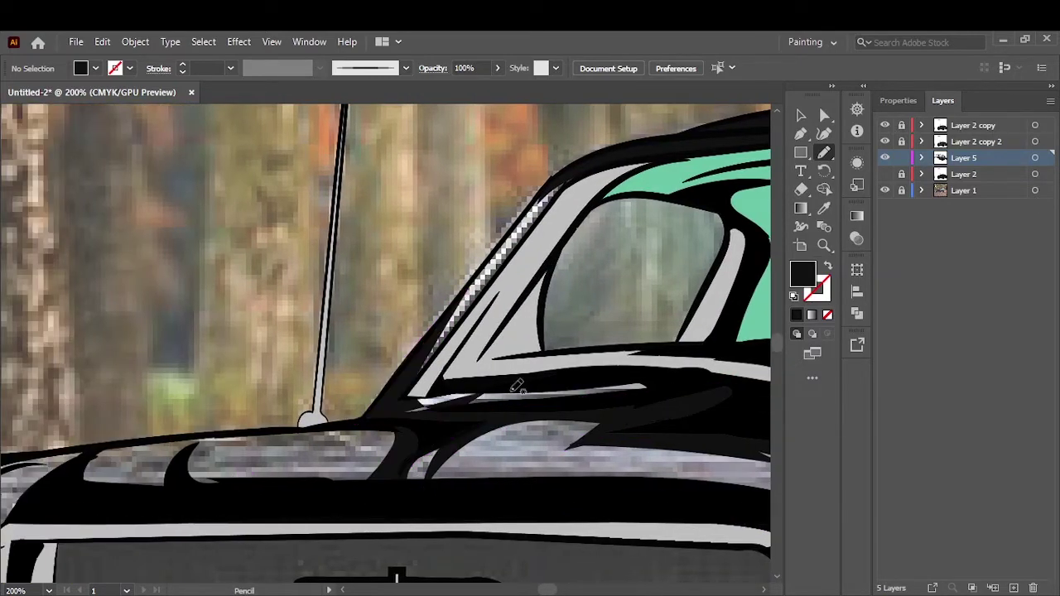
scroll(473, 491, "left", 4)
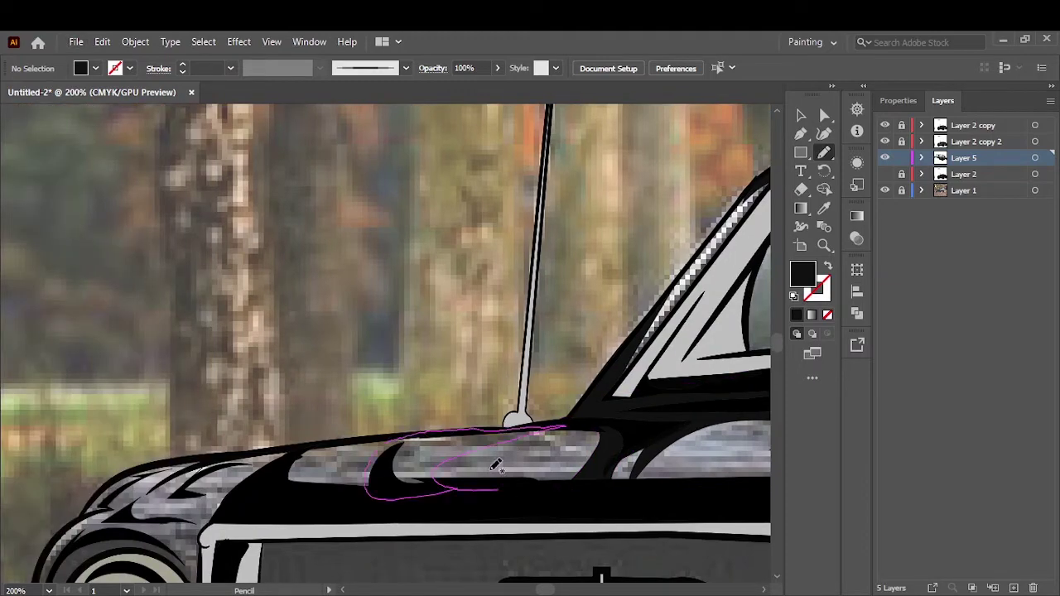
left_click_drag(401, 497, 402, 497)
left_click_drag(478, 489, 453, 486)
Zoom to fit and toggle Layers 1 and 2 to check the shading
key("ctrl+0")
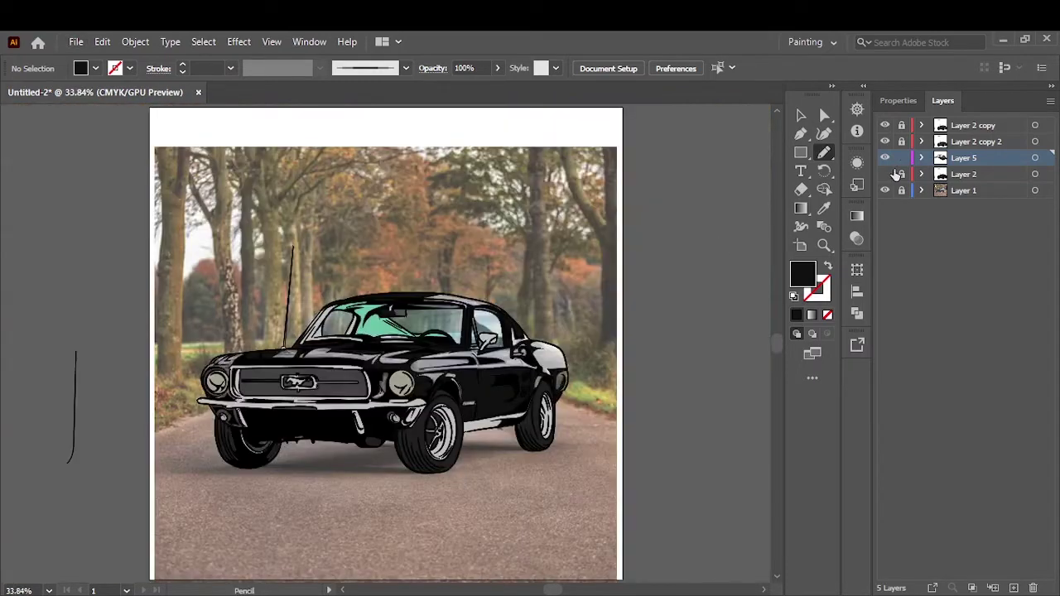
left_click(885, 174)
left_click(885, 191)
left_click(884, 190)
left_click(885, 174)
scroll(192, 377, "up", 5)
scroll(284, 365, "up", 1)
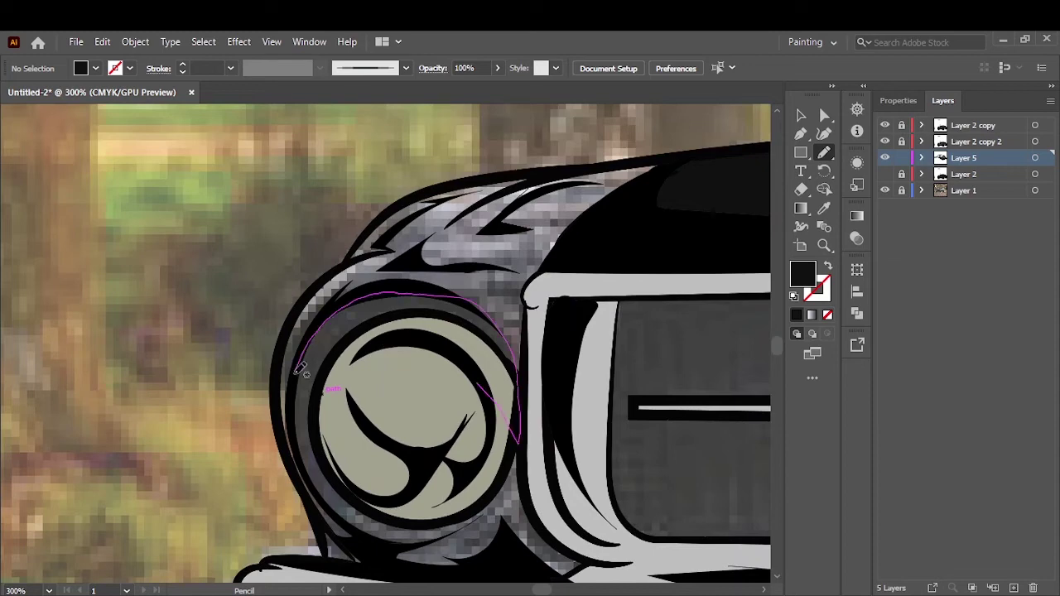
scroll(430, 378, "up", 3)
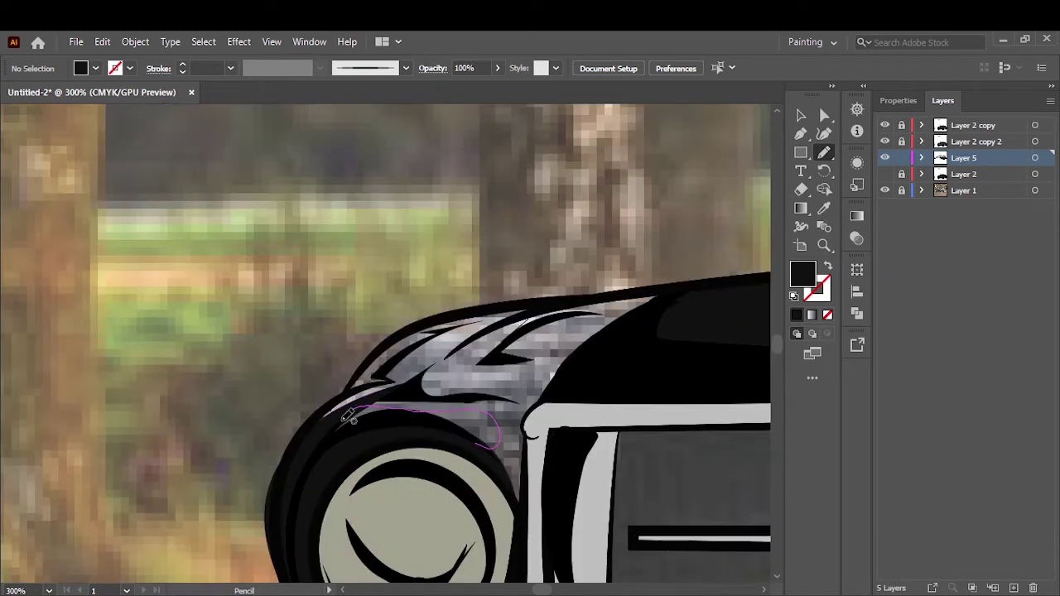
scroll(553, 387, "down", 2)
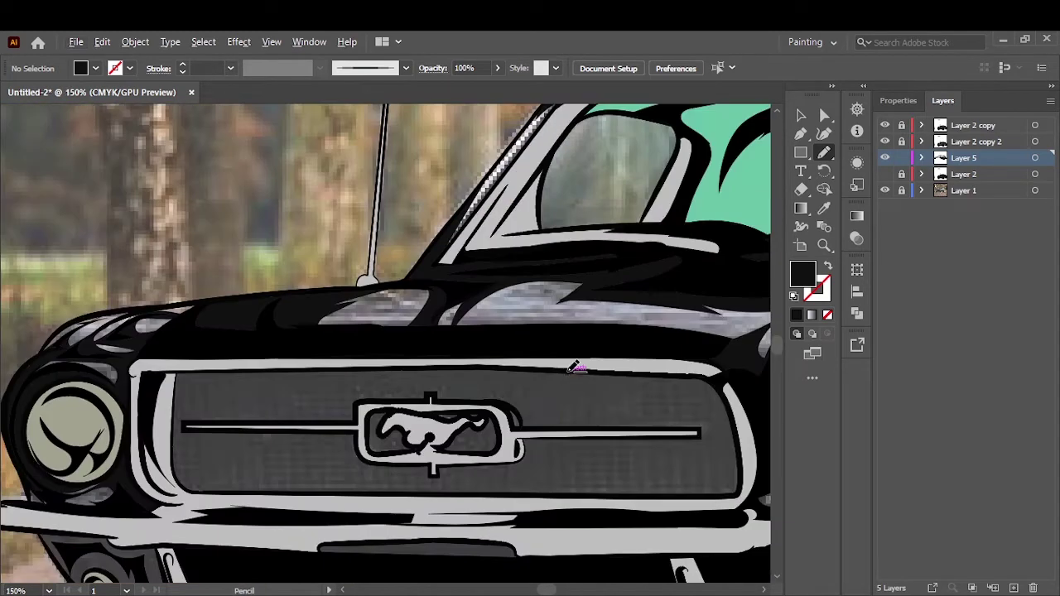
Draw the black shadow around the left fog light on the grille
mouse_move(273, 510)
left_mouse_down()
mouse_move(497, 333)
mouse_move(488, 282)
left_mouse_up()
scroll(402, 390, "down", 5)
mouse_move(99, 397)
left_mouse_down()
mouse_move(157, 418)
mouse_move(149, 423)
left_mouse_up()
scroll(414, 290, "right", 5)
left_click_drag(412, 291, 431, 286)
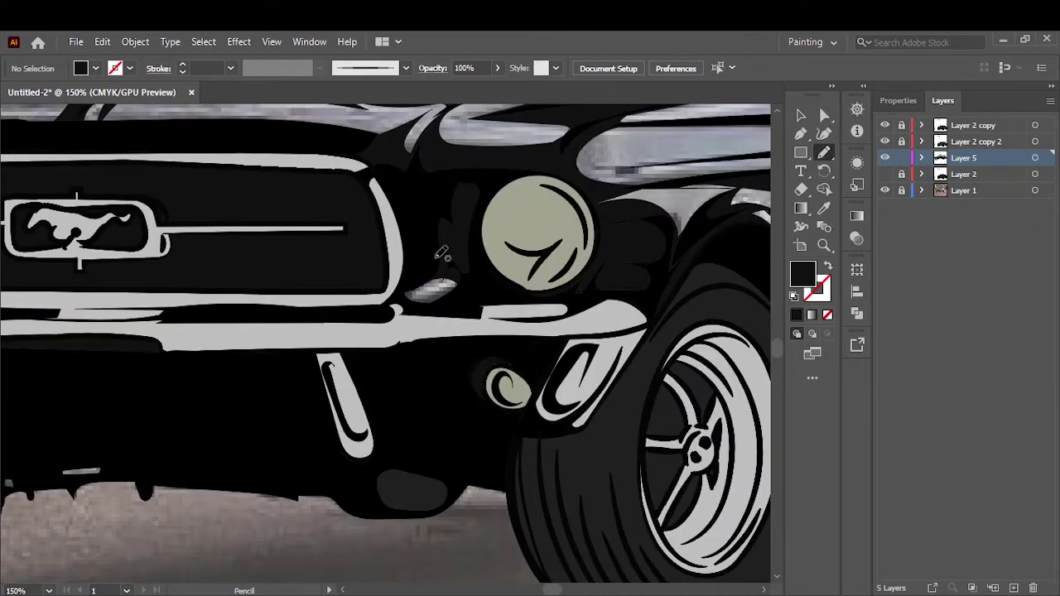
Hide the photo, show the artwork, and create a new empty Layer 6
key("ctrl+0")
left_click(885, 174)
left_click(885, 189)
key("ctrl+l")
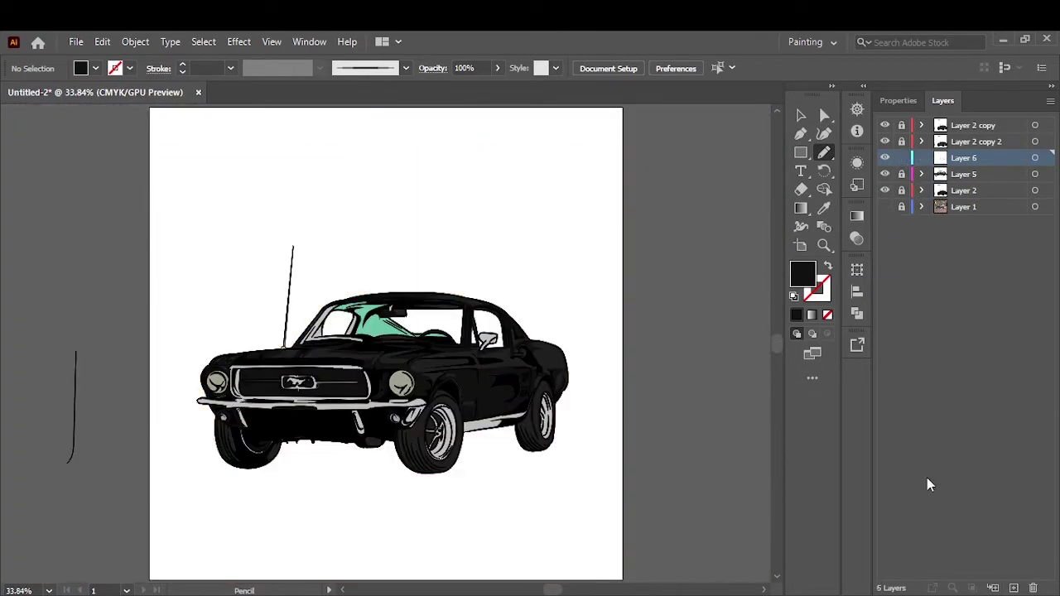
Hide the body layers and pencil-draw a swoosh-shaped shading shape on the door
double_click(802, 273)
left_click(970, 223)
left_click(884, 207)
key("ctrl+plus")
key("ctrl+plus")
key("ctrl+plus")
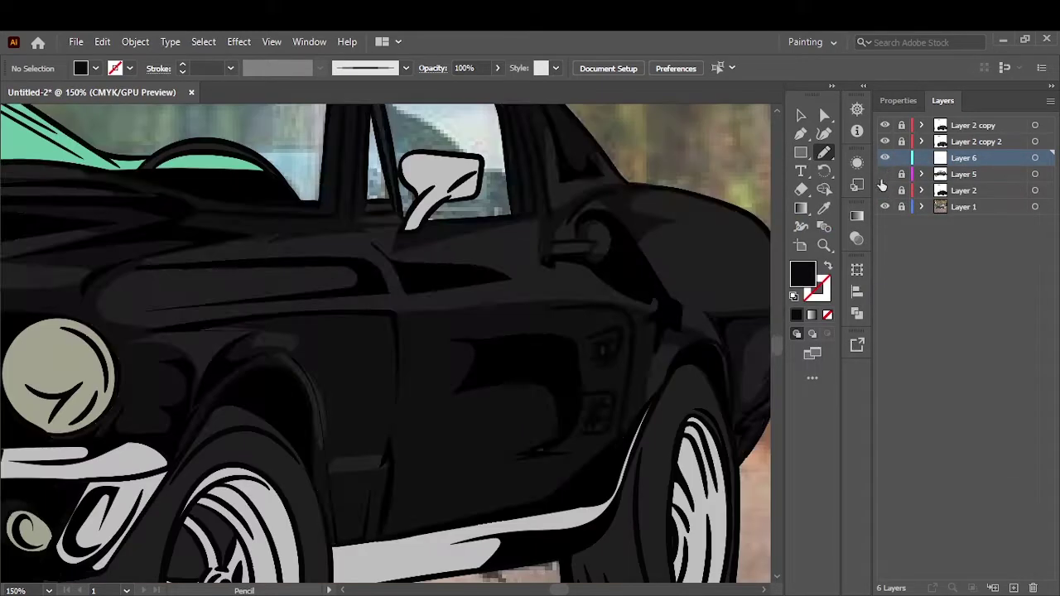
left_click(884, 174)
left_click(885, 190)
left_click_drag(466, 335, 458, 402)
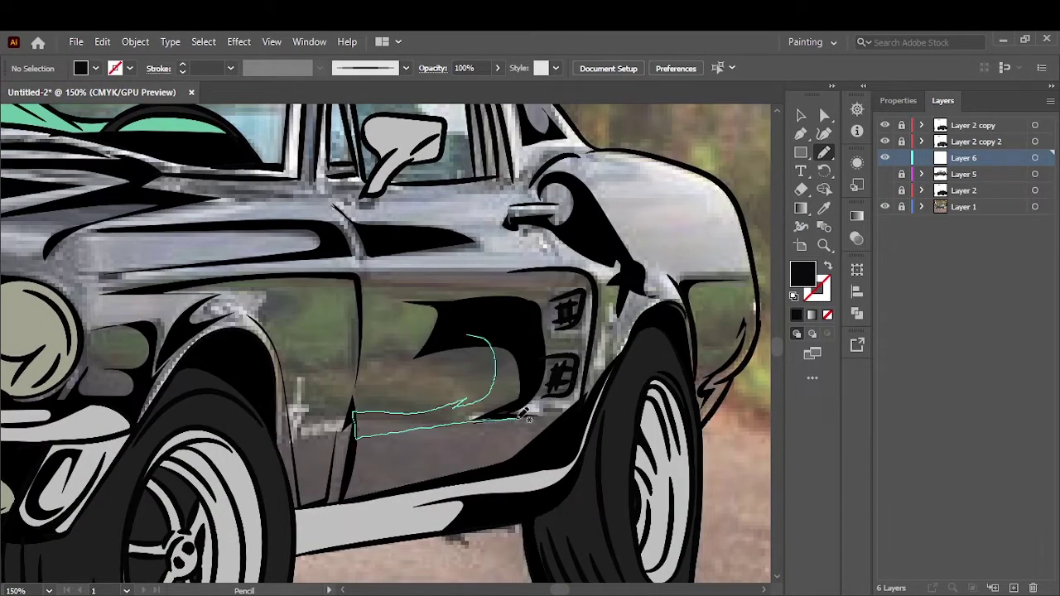
left_click(884, 174)
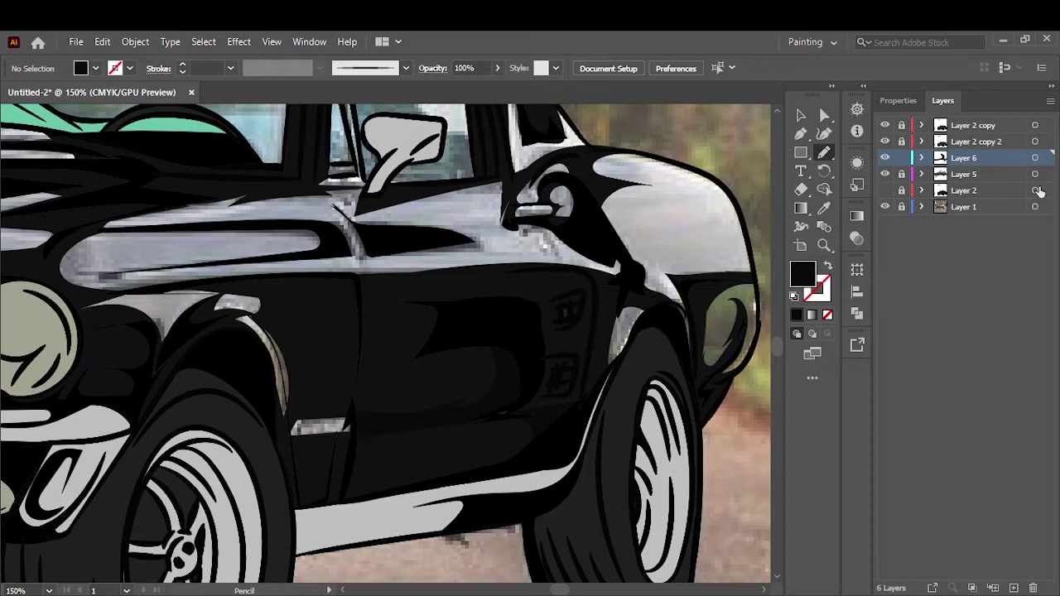
Select the door shape and try the Edit Colors recolour options
left_click(1036, 158)
left_click(102, 42)
left_click(406, 314)
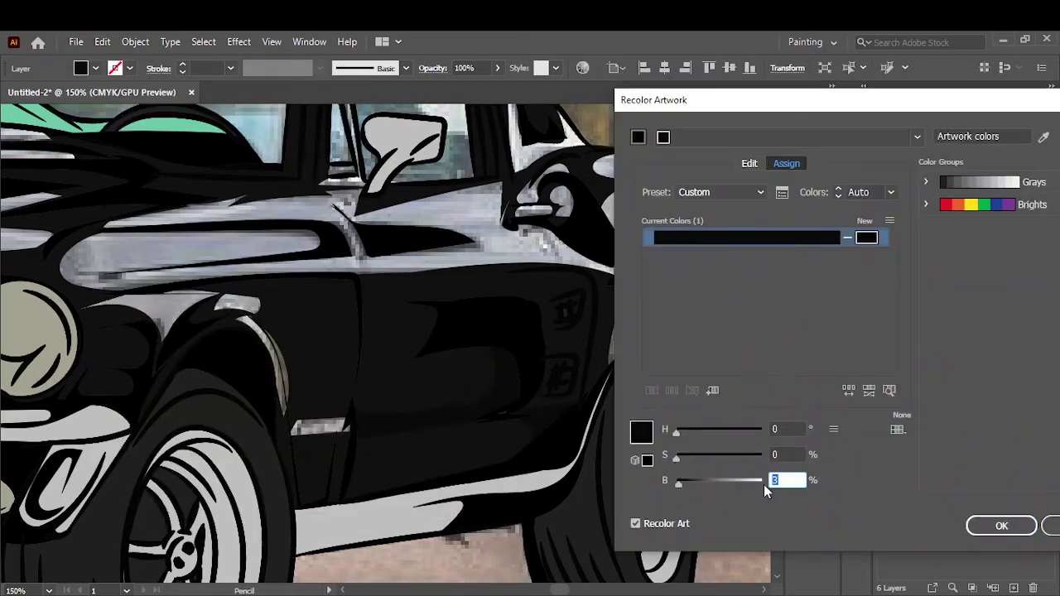
left_click(1002, 525)
left_click(102, 41)
left_click(671, 346)
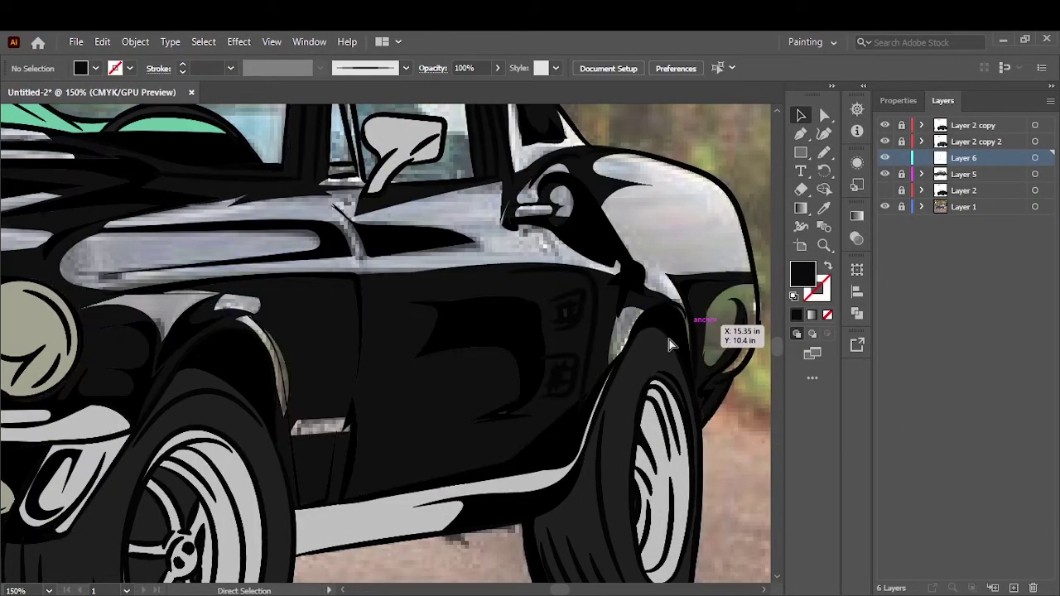
Darken the door shape with Adjust Color Balance: Yellow and Black 44
left_click(885, 174)
left_click(447, 365)
left_click(102, 42)
left_click(487, 353)
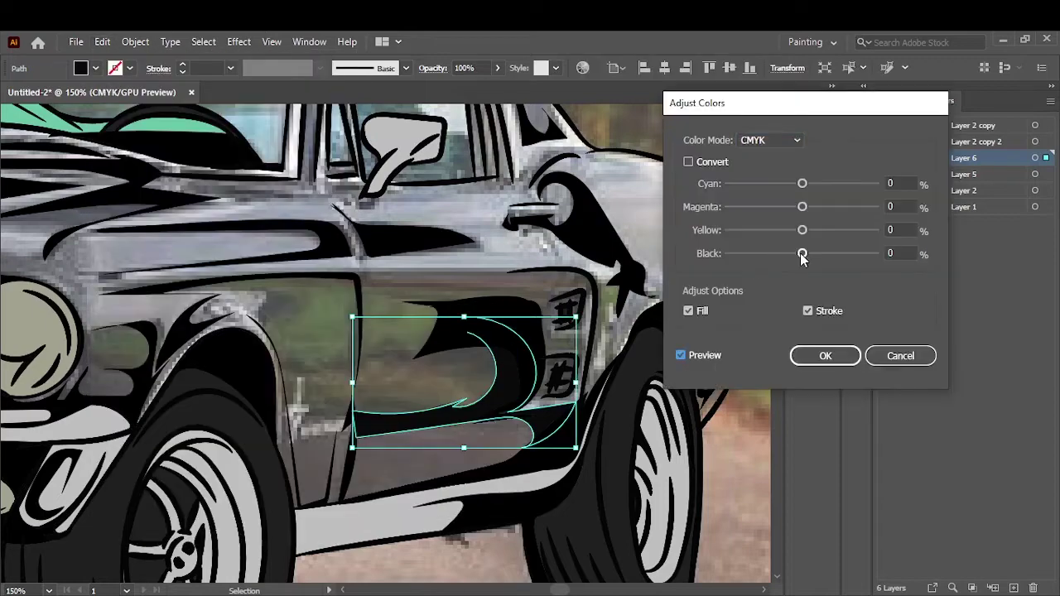
left_click(900, 355)
left_click(101, 42)
left_click(487, 353)
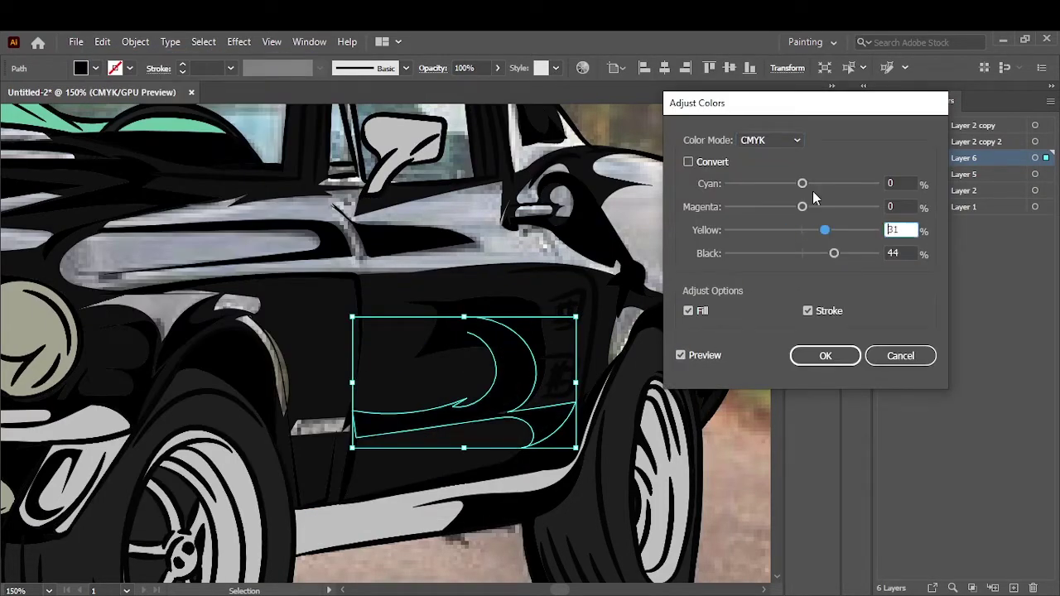
key("Return")
double_click(802, 273)
left_click(970, 220)
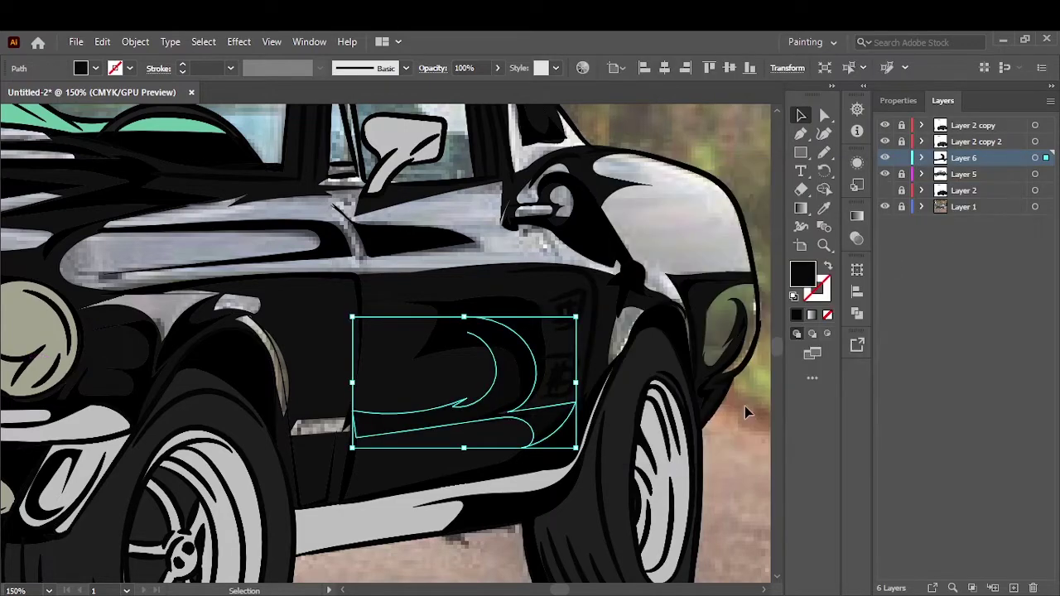
Hide the body layer and trace black Pencil shadow shapes over the photo's lower door
left_click(766, 346)
scroll(766, 346, "up", 1)
scroll(670, 307, "down", 3)
scroll(670, 308, "up", 2)
left_click(885, 174)
scroll(418, 399, "up", 2)
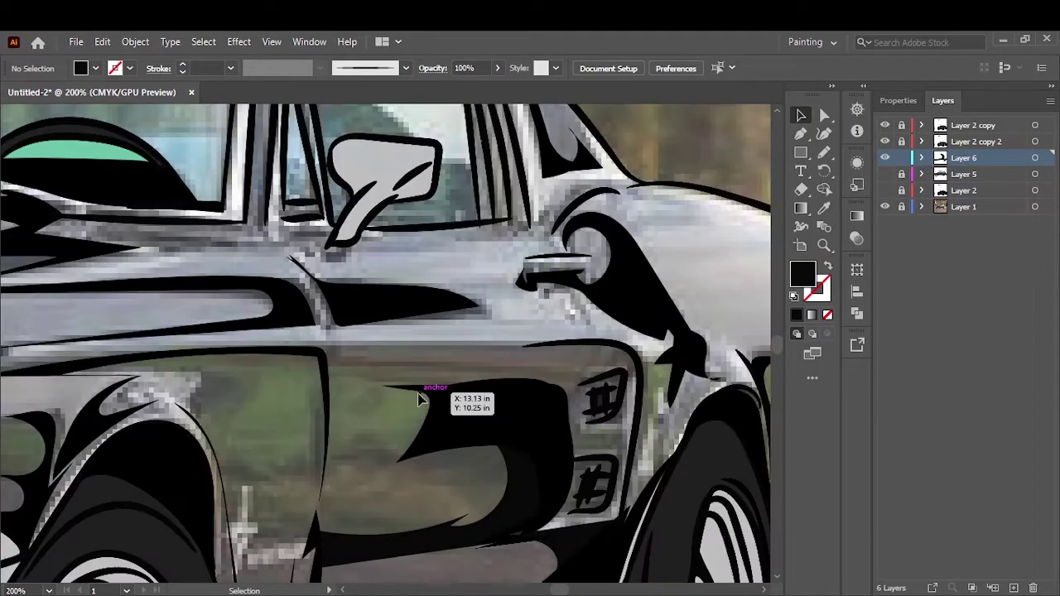
key("n")
left_click_drag(504, 507, 384, 480)
left_click_drag(495, 391, 499, 389)
left_click_drag(607, 506, 569, 513)
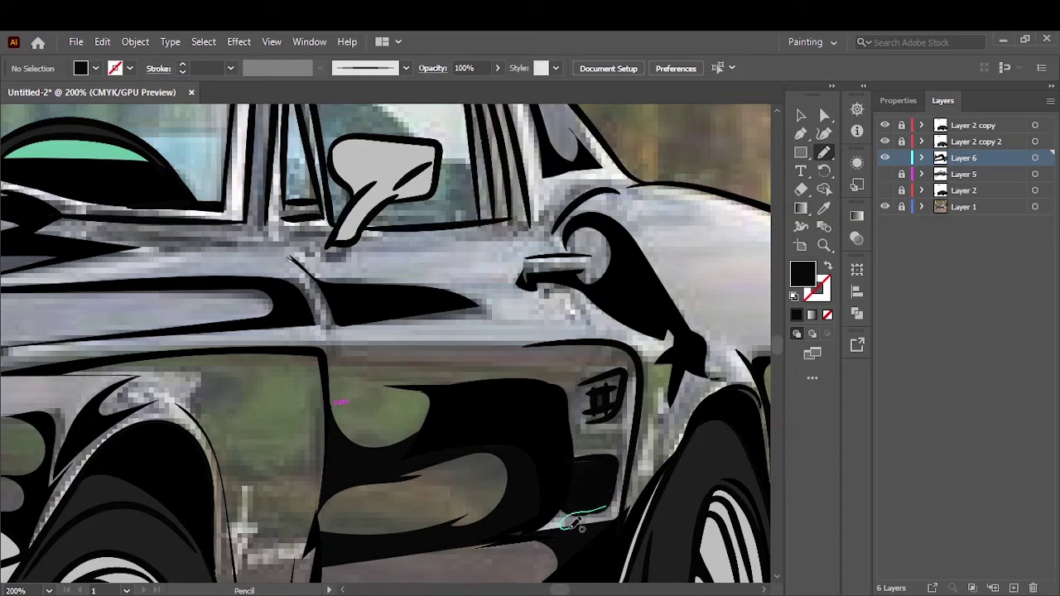
left_click_drag(580, 473, 572, 479)
left_click_drag(349, 459, 441, 383)
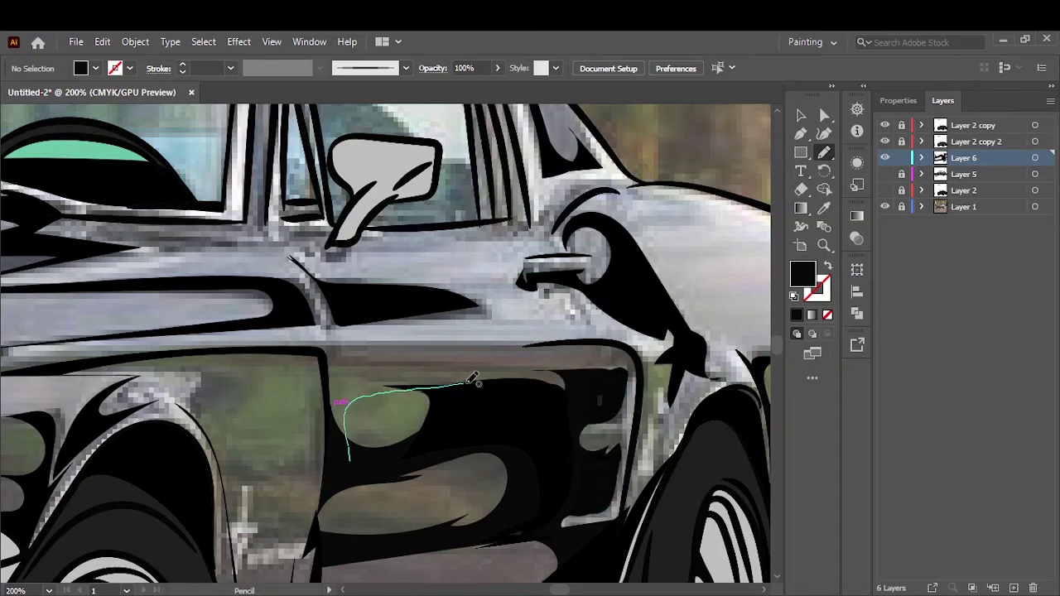
left_click_drag(511, 334, 512, 335)
Add black shadows on the door, around the rear wheel arch and along the rear fender
left_click(885, 174)
left_click(884, 190)
left_click(885, 206)
key("ctrl+0")
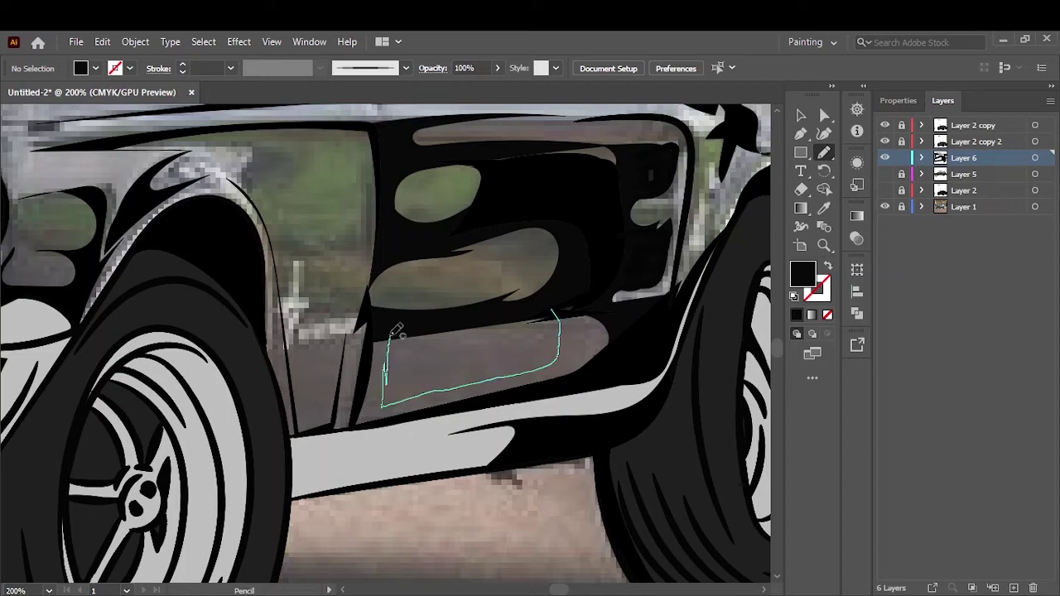
left_click_drag(396, 330, 389, 333)
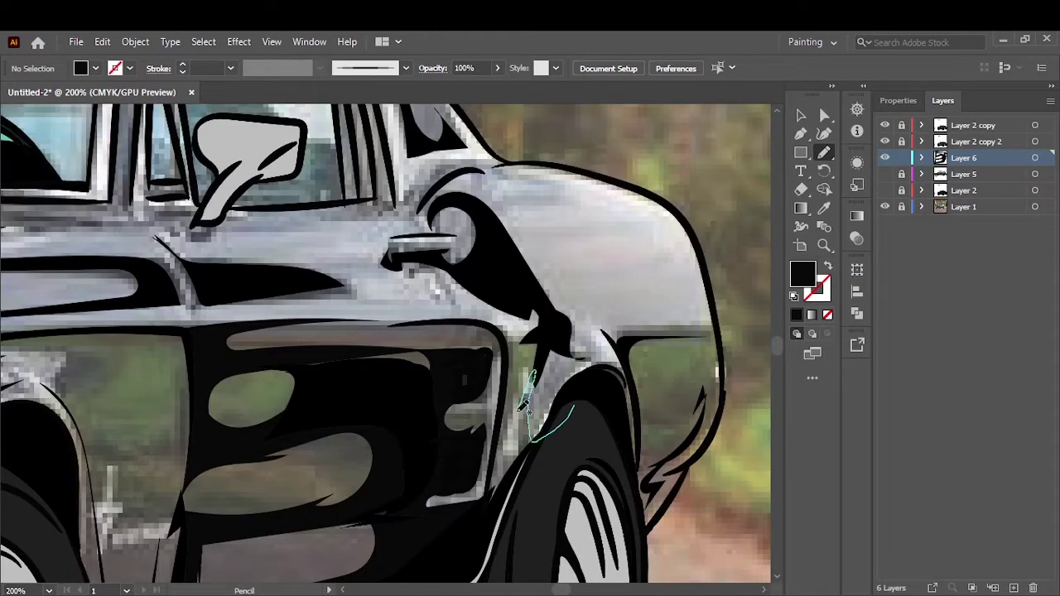
left_click_drag(513, 435, 584, 381)
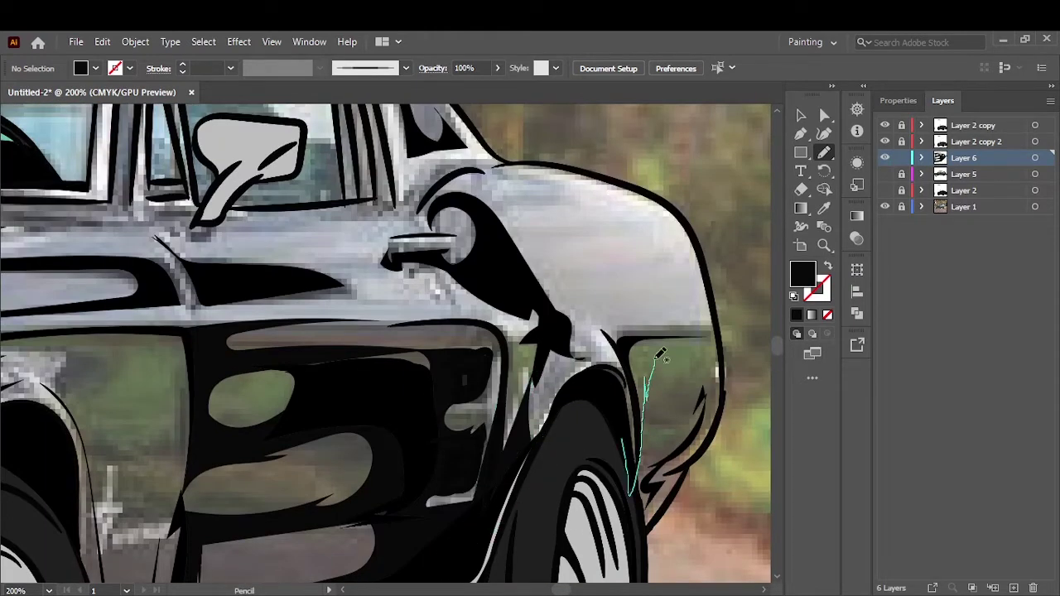
left_click_drag(635, 407, 623, 375)
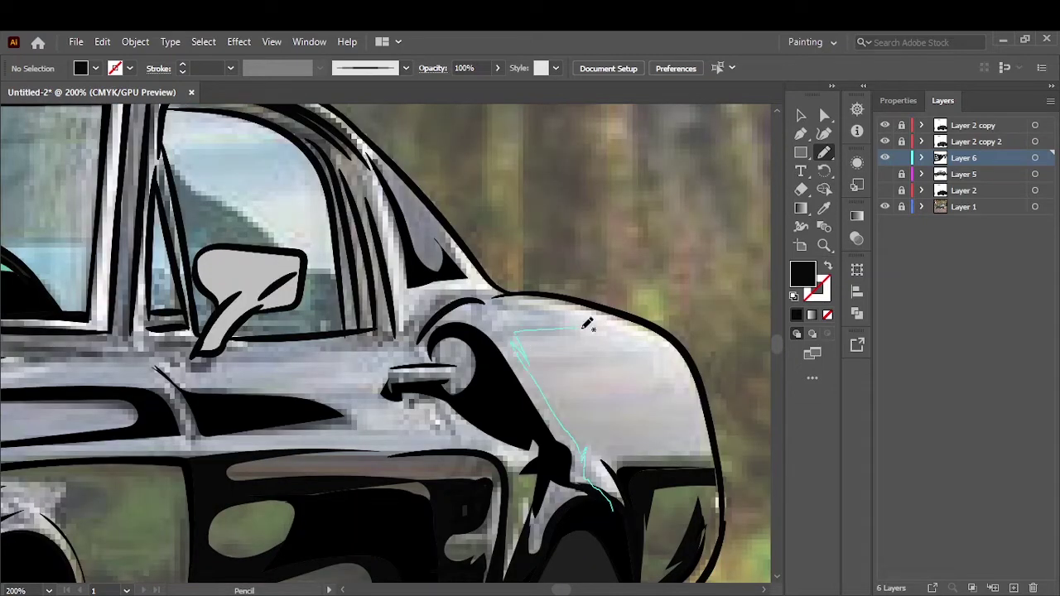
mouse_move(438, 361)
left_mouse_down()
mouse_move(466, 394)
mouse_move(406, 398)
left_mouse_up()
Trace shadows on the door below the mirror, the window pillar and the lower window edge
key("ctrl+0")
left_click(885, 174)
left_click(885, 191)
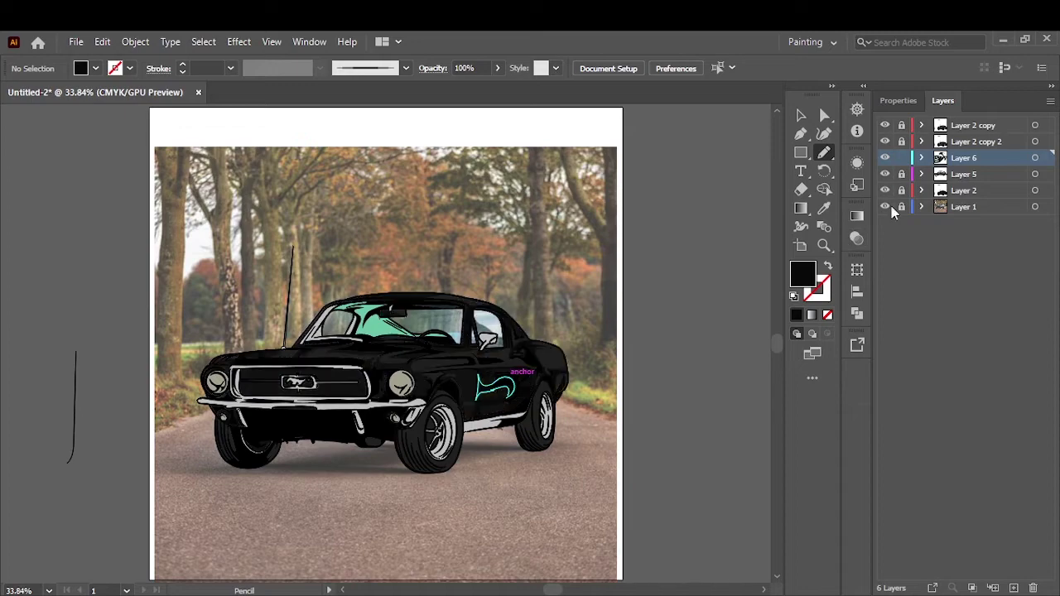
key("p")
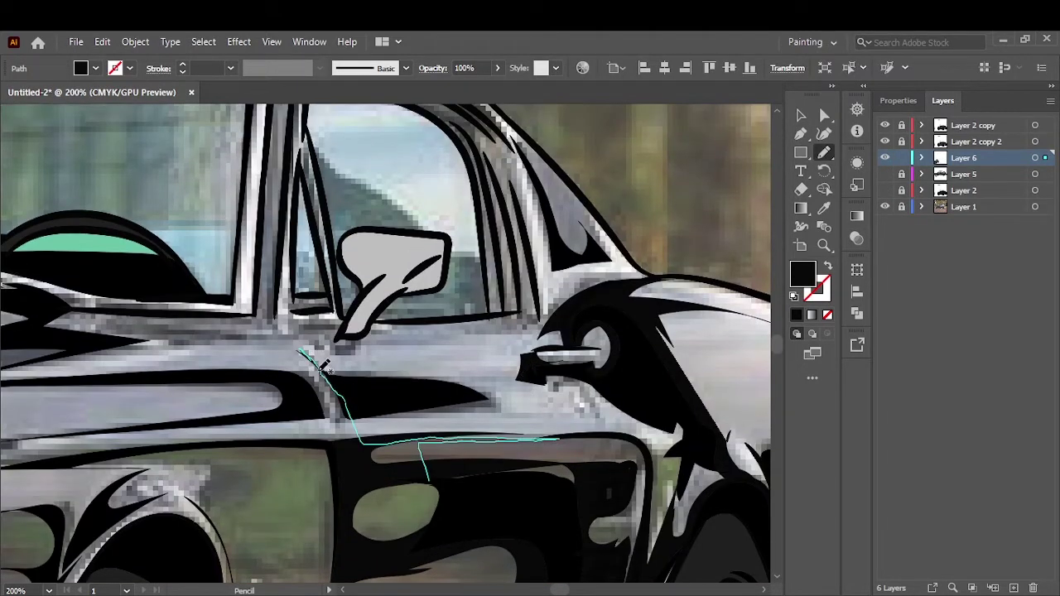
left_click_drag(323, 366, 300, 351)
left_click_drag(621, 395, 555, 384)
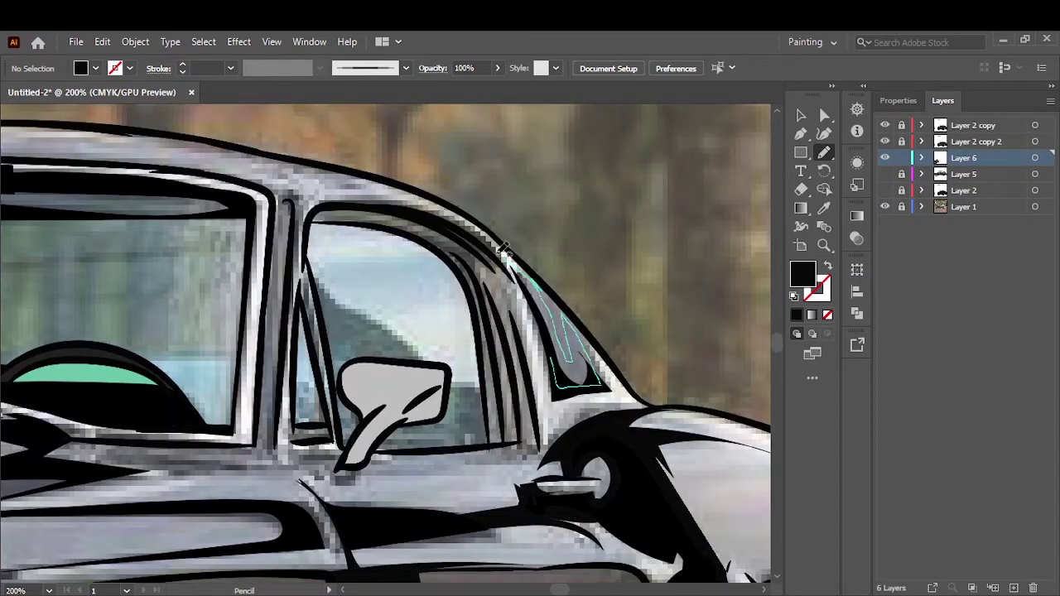
left_click_drag(503, 246, 506, 251)
left_click_drag(523, 288, 571, 321)
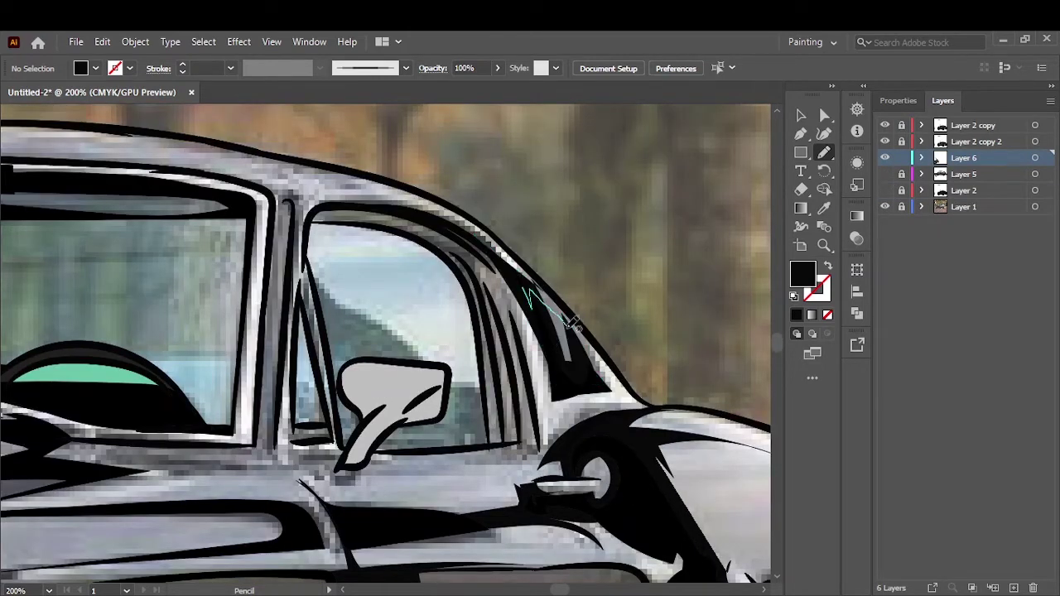
left_click_drag(509, 275, 395, 212)
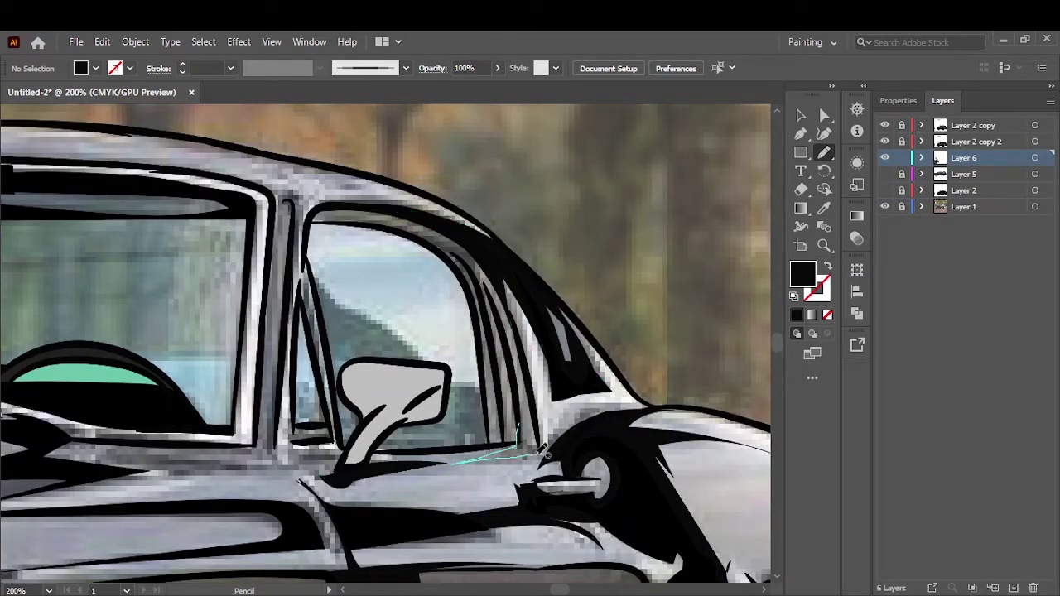
left_click_drag(544, 450, 539, 448)
left_click_drag(421, 236, 422, 239)
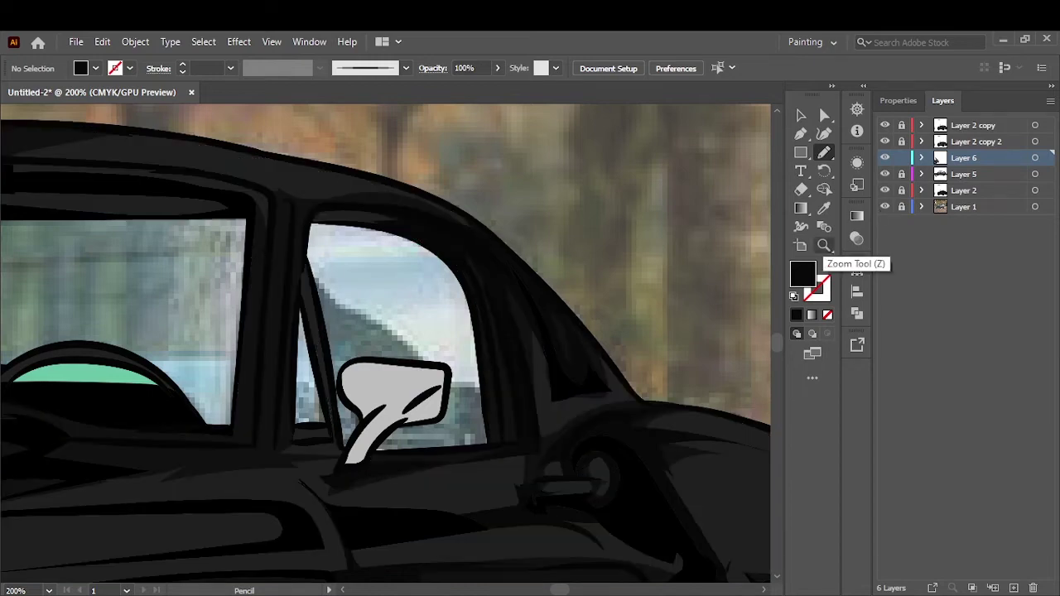
Add a spike-shaped shadow on the lower door and another on the door front, then restore layer visibility
key("ctrl+0")
left_click(884, 206)
left_click(884, 191)
left_click(885, 174)
scroll(478, 389, "up", 5)
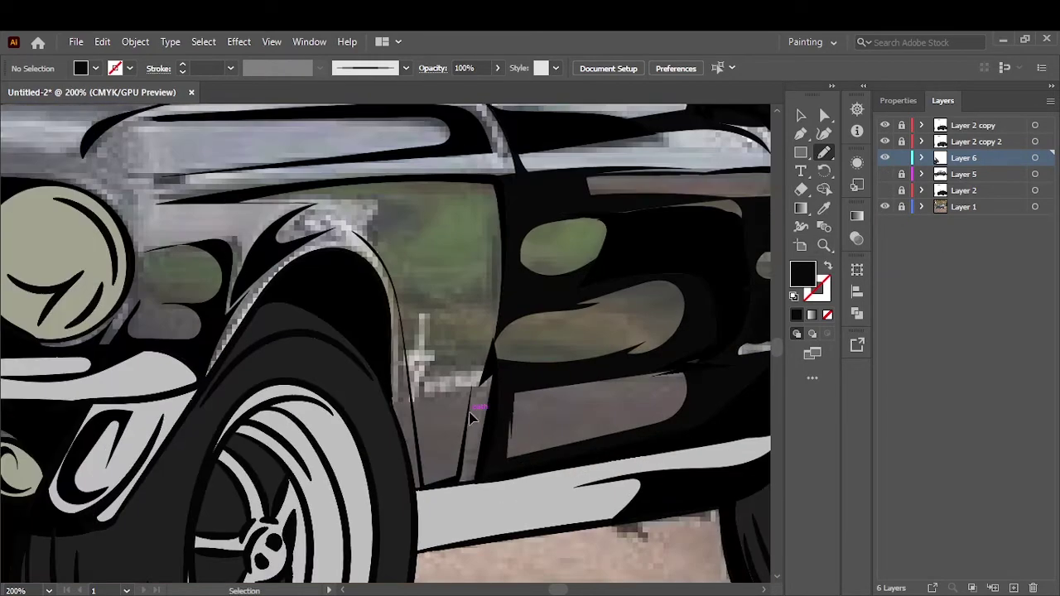
left_click_drag(433, 455, 429, 452)
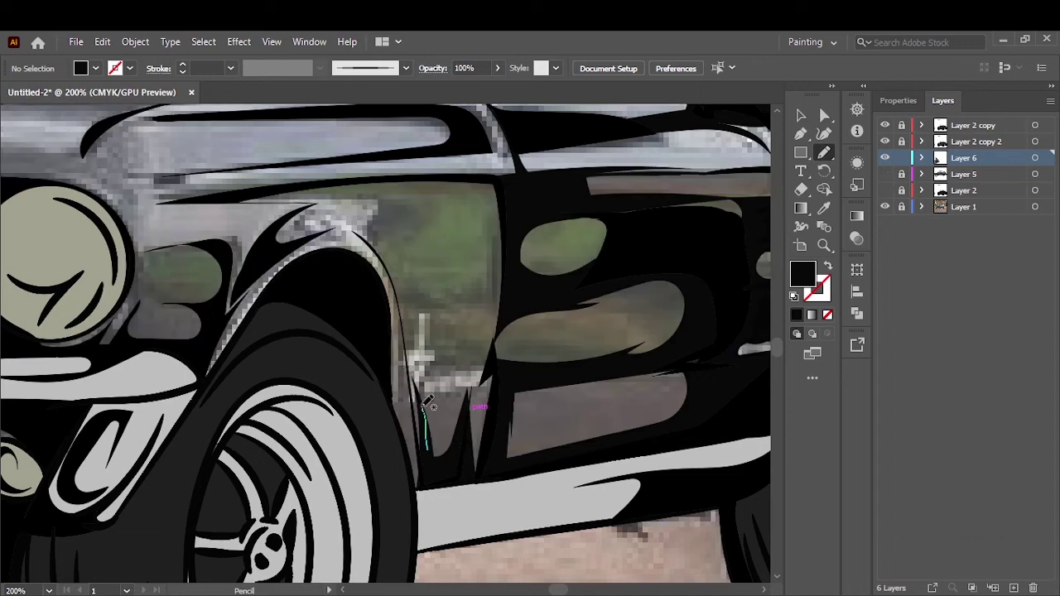
left_click_drag(430, 290, 410, 377)
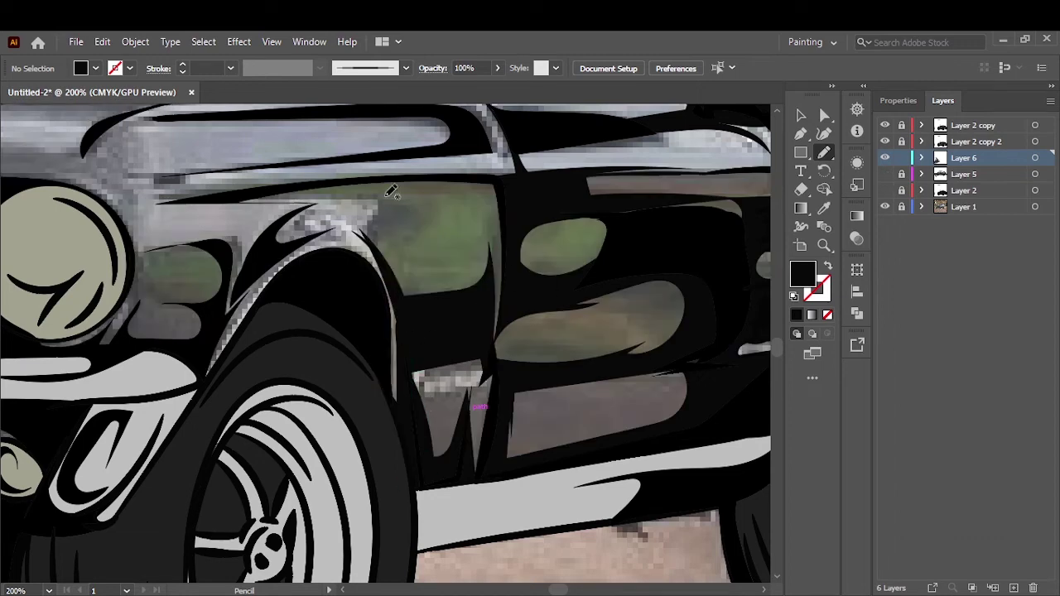
left_click_drag(354, 191, 348, 192)
left_click(884, 206)
left_click(885, 191)
left_click(885, 174)
Trace shadows on the front fender top, the headlight's lower right and arcing over the headlight
key("ctrl+0")
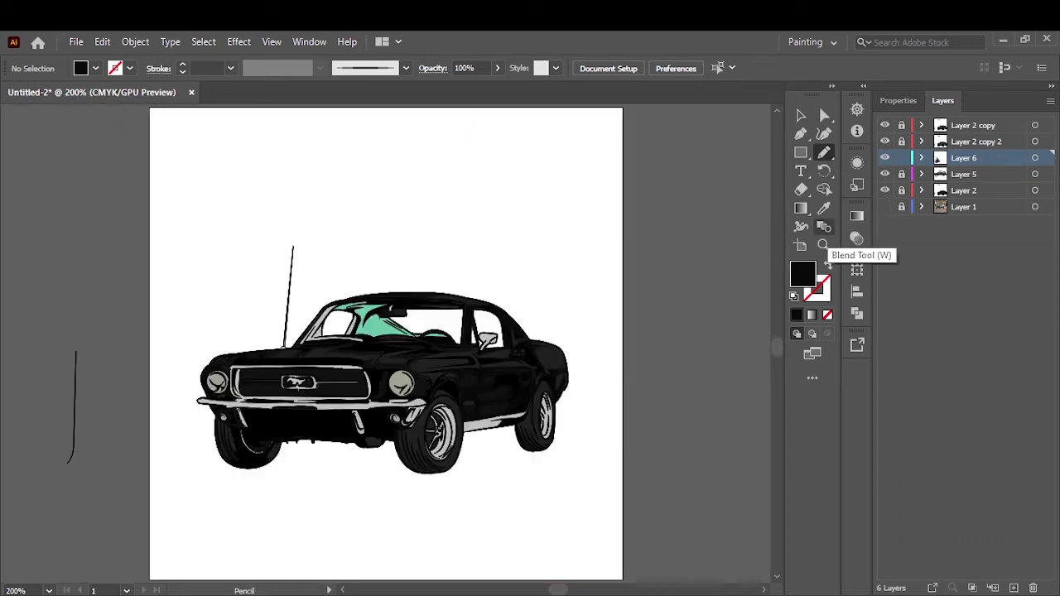
left_click(885, 206)
left_click(885, 190)
left_click(885, 174)
scroll(420, 395, "up", 4, "alt")
scroll(420, 395, "up", 1, "alt")
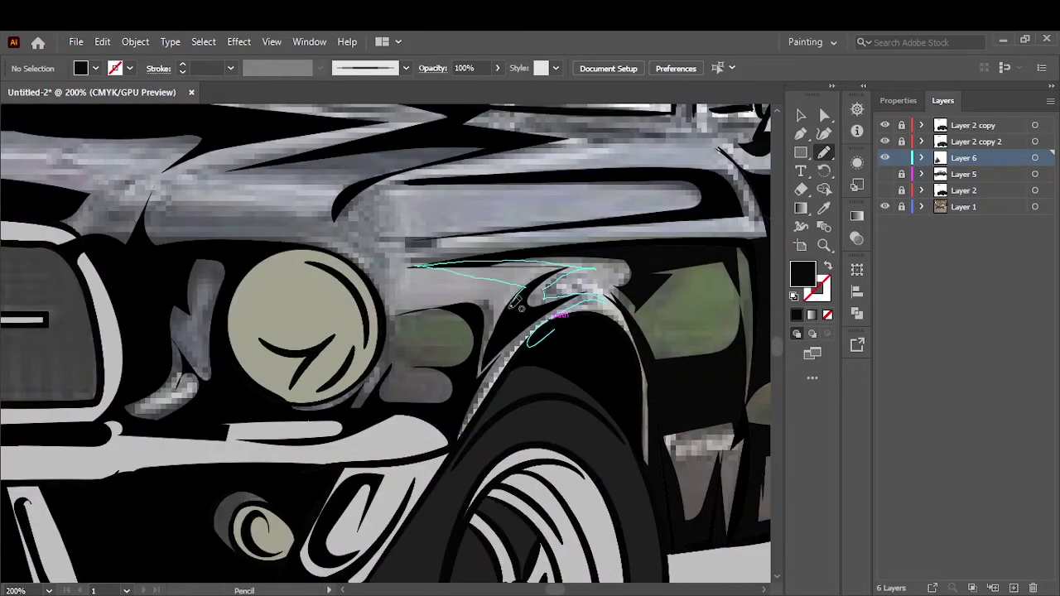
left_click_drag(535, 282, 530, 331)
left_click_drag(497, 340, 461, 296)
left_click_drag(389, 386, 431, 389)
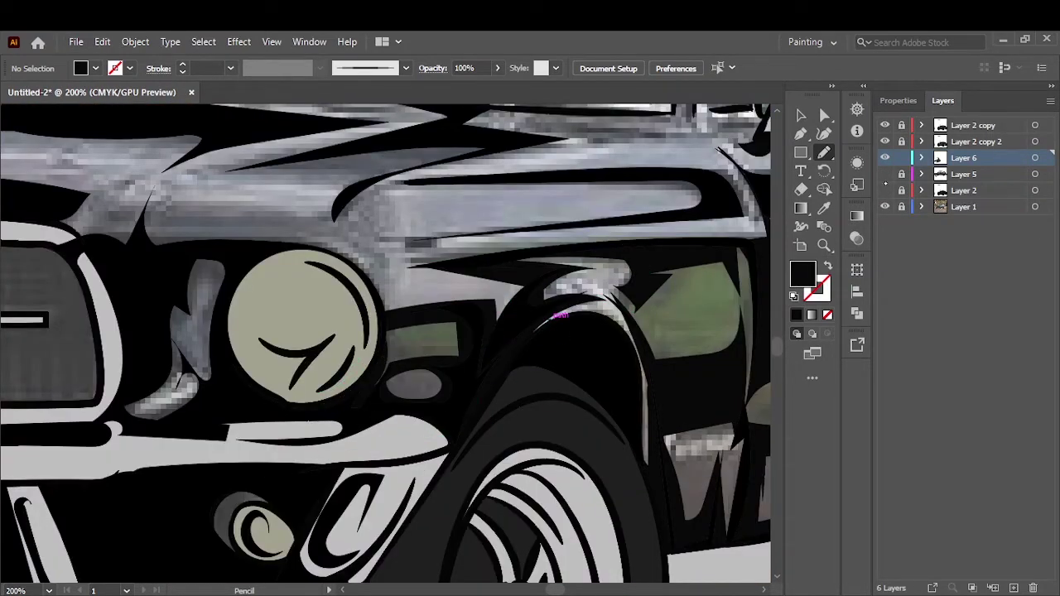
left_click_drag(421, 262, 388, 275)
mouse_move(379, 273)
left_mouse_down()
mouse_move(262, 250)
mouse_move(313, 230)
left_mouse_up()
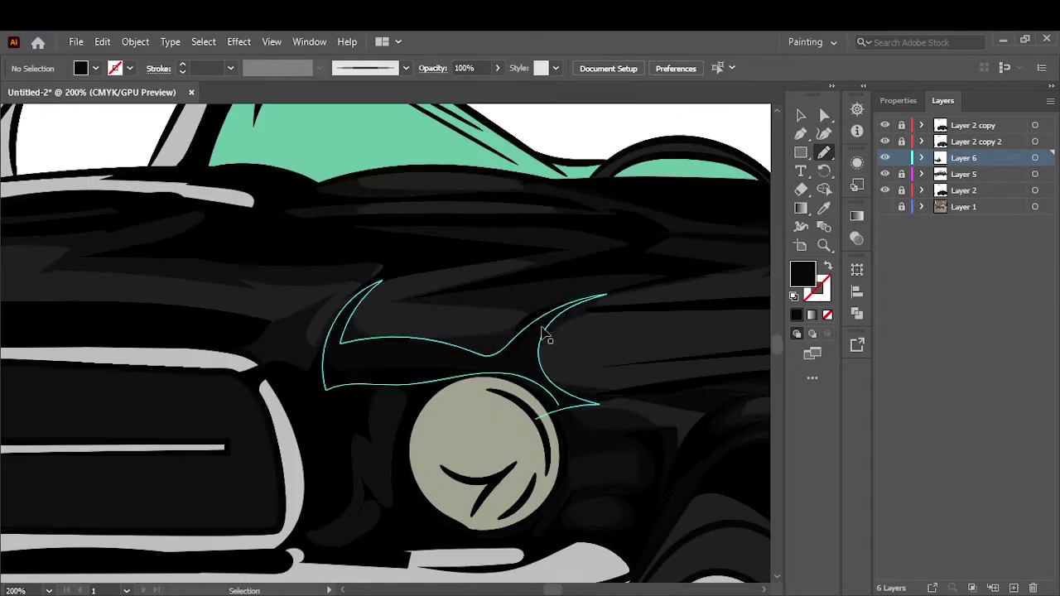
Add shadows along the headlight's left edge, the hood edge and below the windscreen
left_click(884, 207)
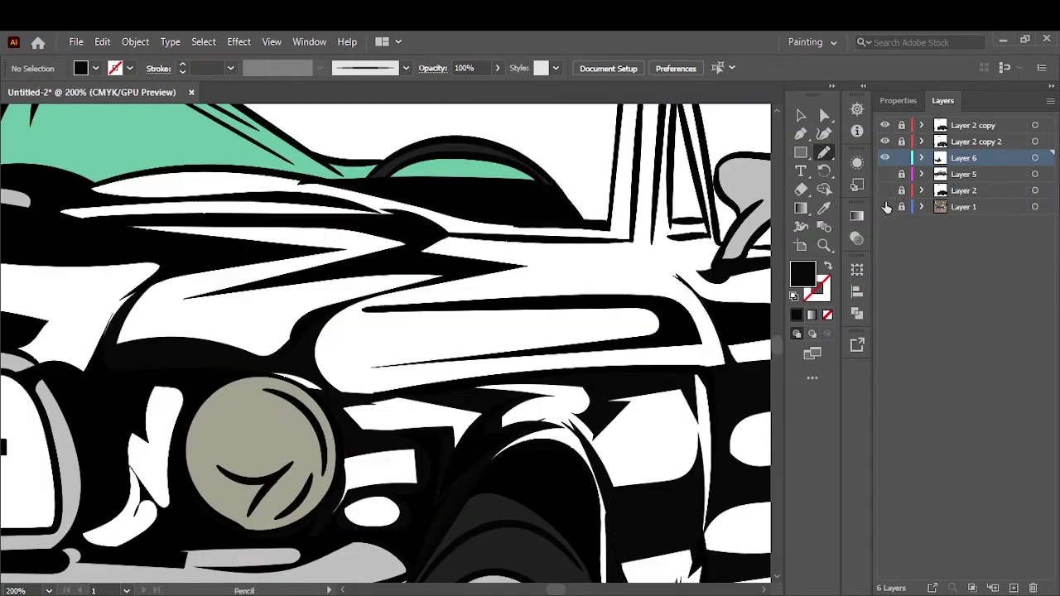
scroll(373, 373, "up", 2)
left_click_drag(388, 469, 348, 457)
left_click_drag(318, 414, 339, 451)
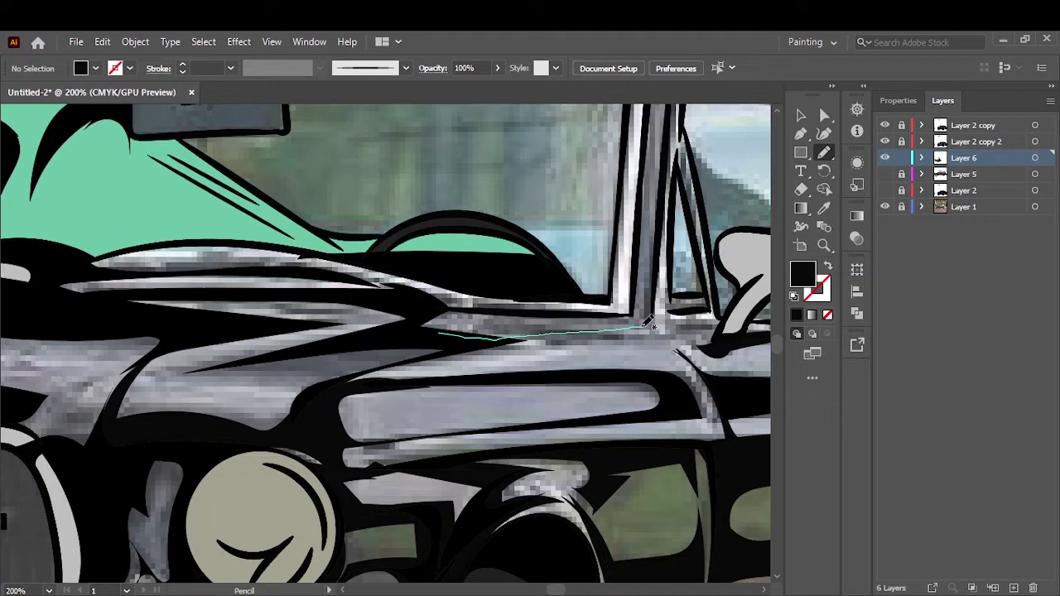
left_click_drag(461, 356, 439, 330)
left_click_drag(544, 305, 547, 306)
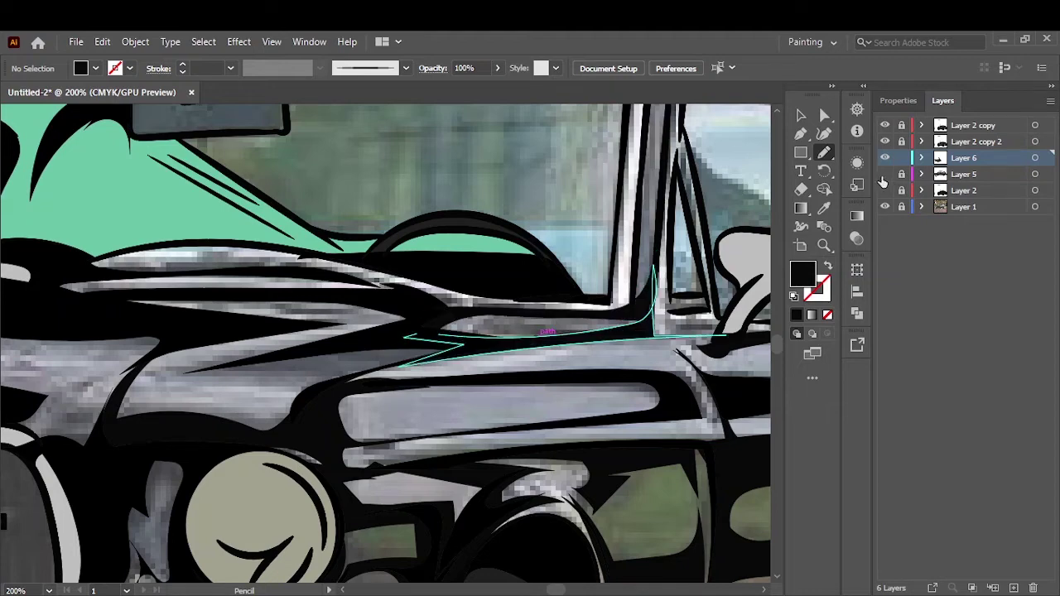
scroll(344, 286, "left", 3)
left_click_drag(373, 364, 290, 394)
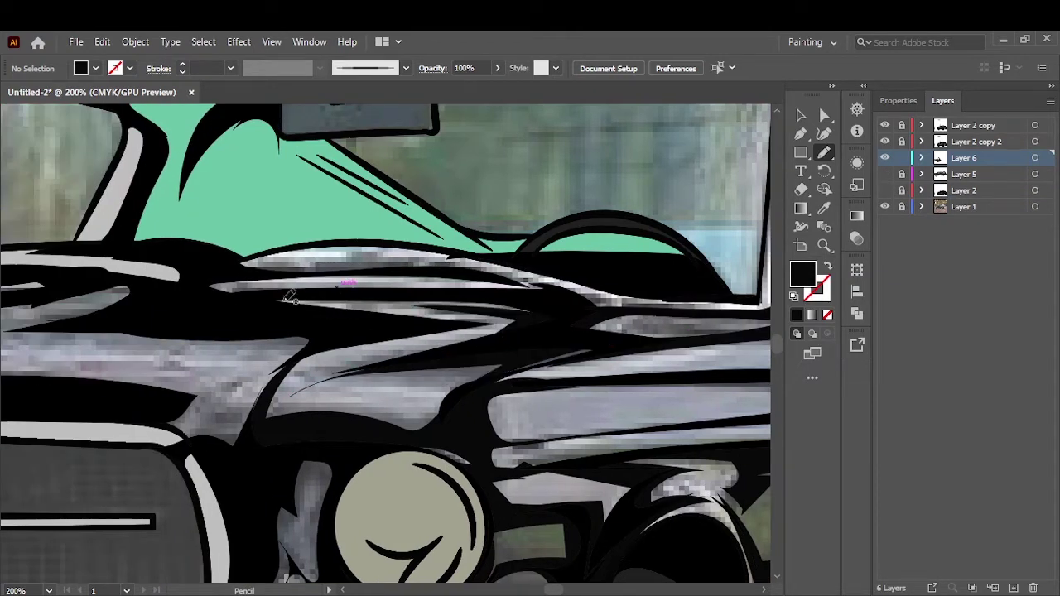
left_click_drag(178, 443, 178, 443)
Fit the artboard and toggle the photo and Layer 5 visibility to compare the shading
key("ctrl+0")
left_click(884, 207)
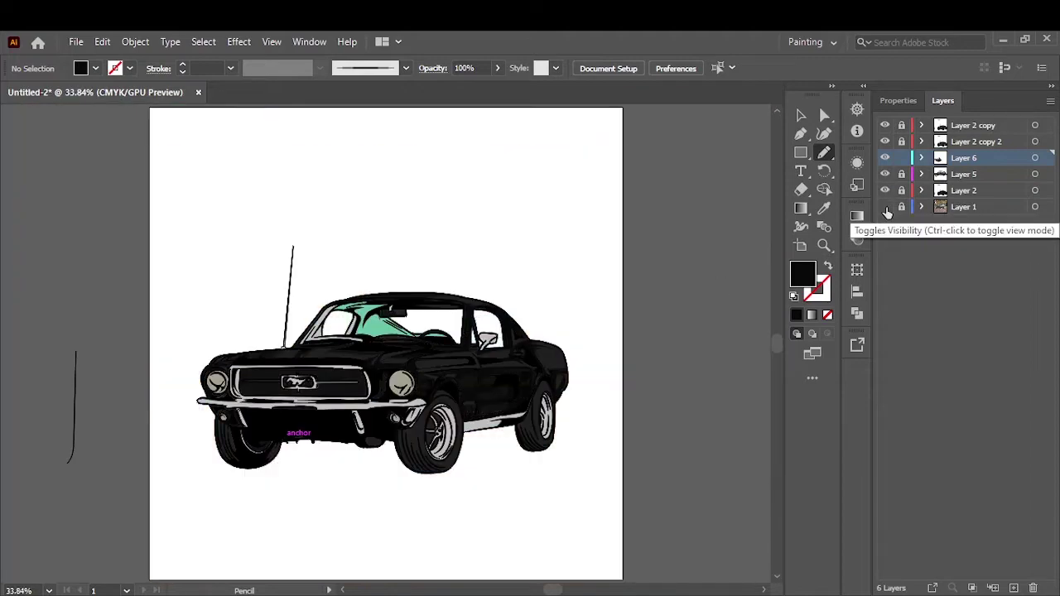
left_click(884, 173)
scroll(324, 365, "up", 5)
left_click(885, 174)
left_click(884, 174)
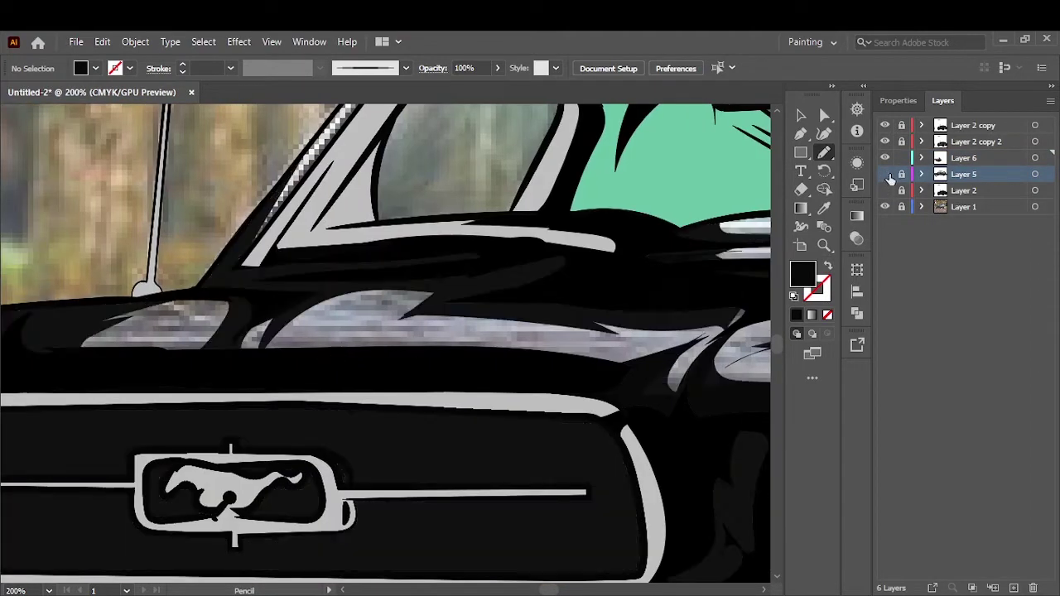
Draw a thin vertical bar rectangle on the grille
left_click_drag(58, 365, 39, 332)
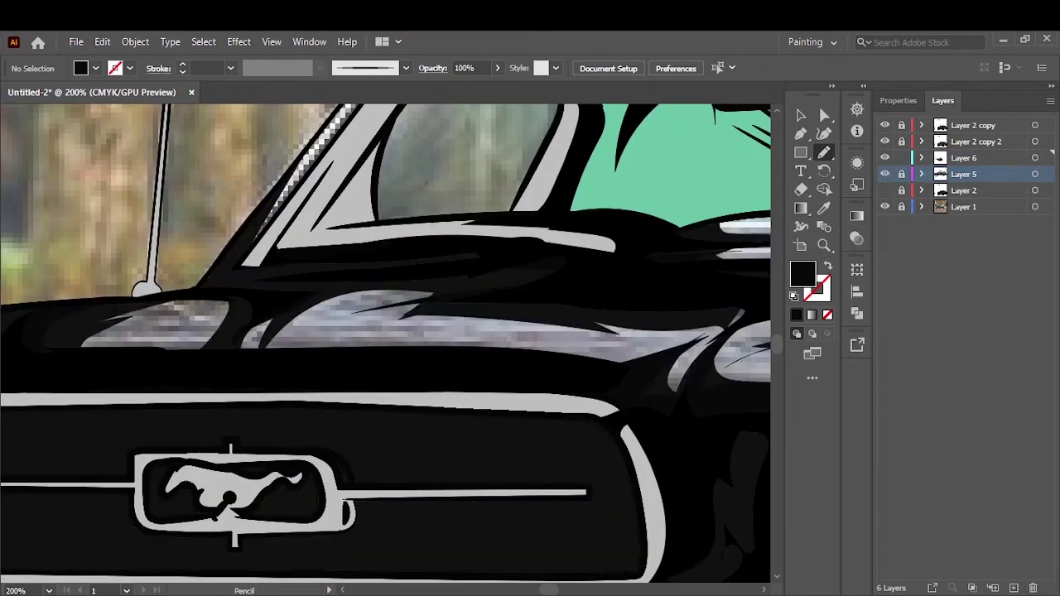
scroll(305, 398, "down", 3)
scroll(305, 397, "up", 3)
left_click_drag(126, 312, 126, 313)
scroll(249, 353, "left", 3)
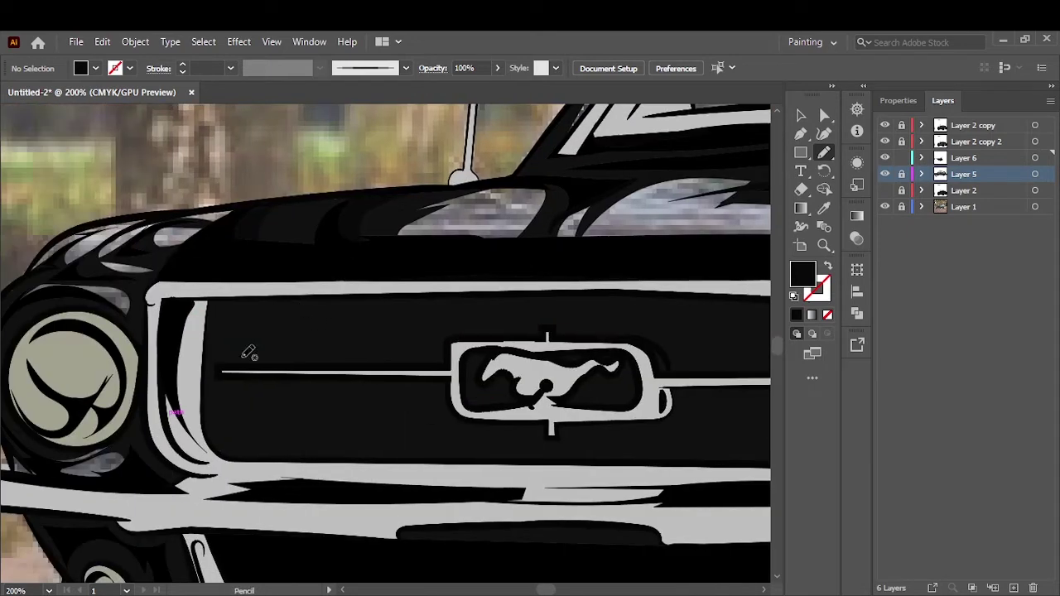
key("m")
left_click_drag(274, 290, 286, 478)
Swap the bar's fill and stroke, then select the bar and its edge
key("shift+x")
key("v")
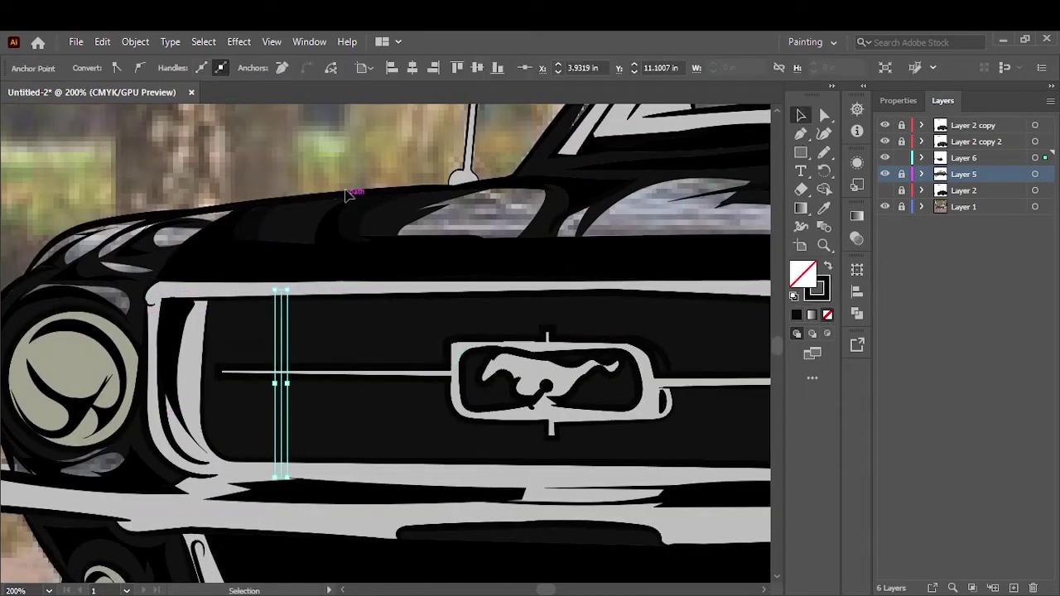
key("a")
scroll(315, 362, "up", 3)
scroll(320, 326, "down", 3)
scroll(320, 326, "down", 2)
scroll(572, 381, "up", 3)
key("v")
left_click(274, 265)
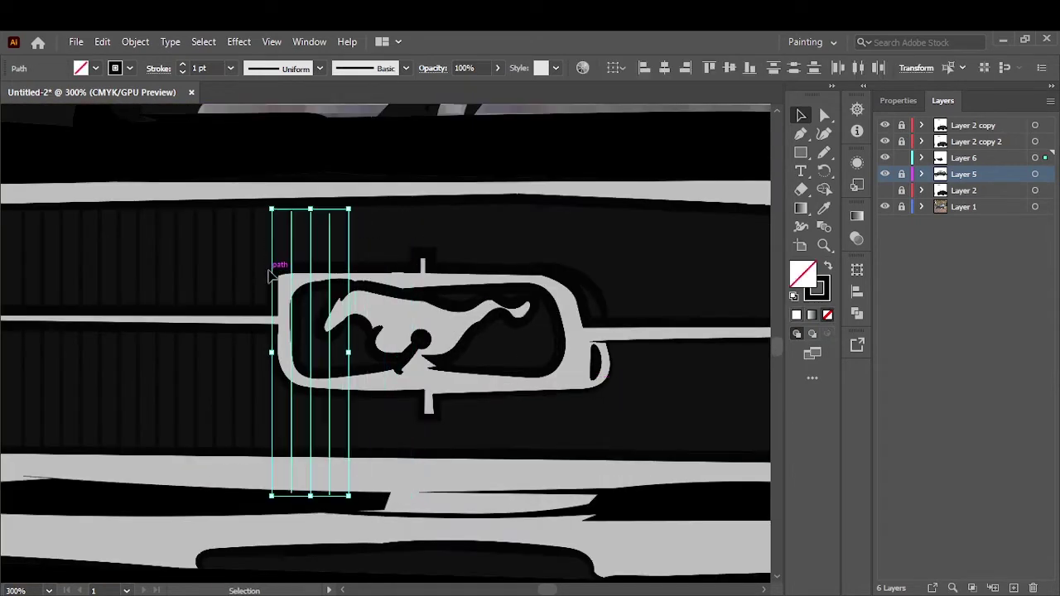
key("a")
key("v")
left_click(256, 185)
key("a")
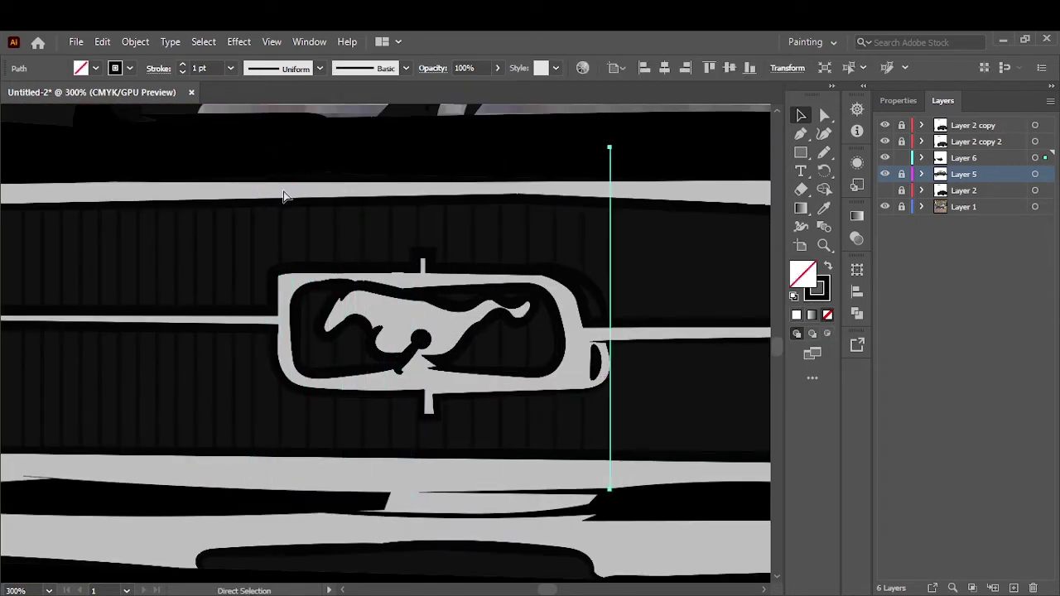
Move the thin bar to the grille's left end
scroll(284, 192, "down", 3)
key("v")
scroll(256, 237, "up", 3)
left_click_drag(265, 219, 249, 162)
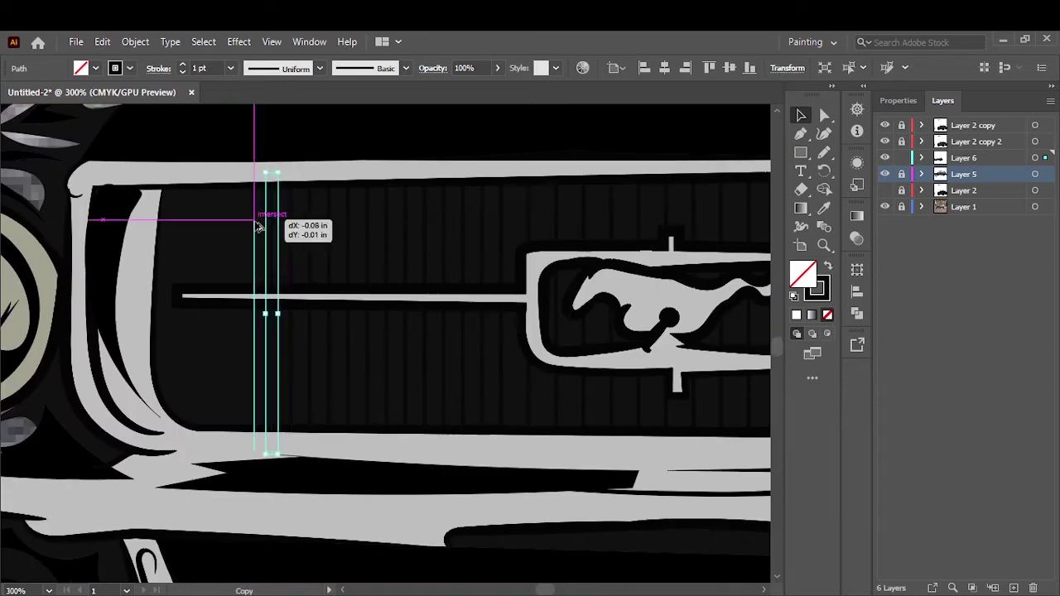
scroll(249, 162, "down", 3)
scroll(250, 162, "up", 2)
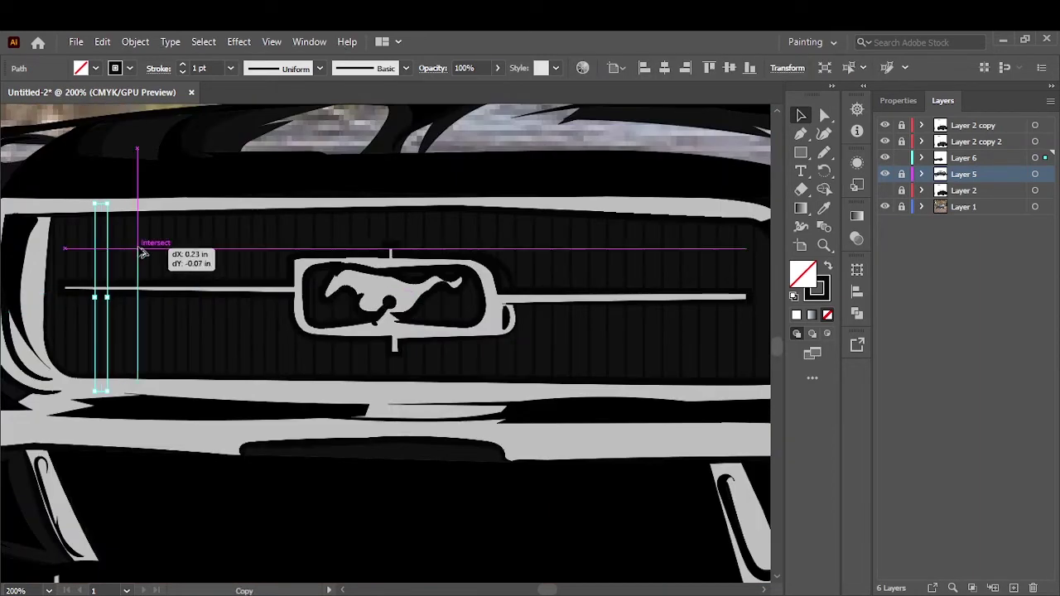
mouse_move(103, 199)
left_mouse_down()
mouse_move(152, 213)
mouse_move(249, 159)
left_mouse_up()
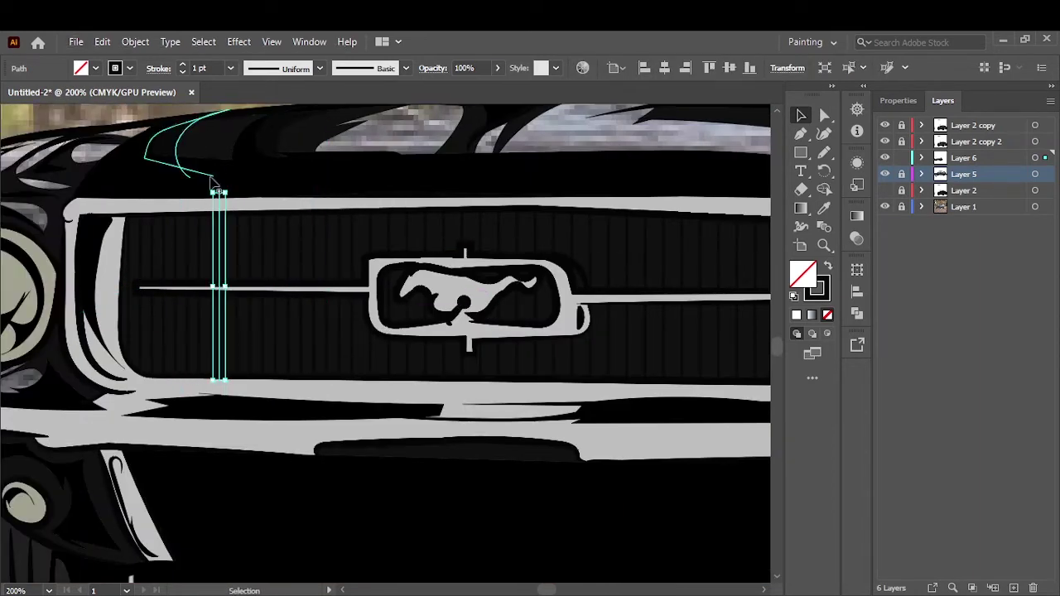
Rotate the bar slightly, deselect, fit the artboard and hide the background photo
mouse_move(273, 224)
left_mouse_down()
mouse_move(271, 151)
mouse_move(350, 229)
mouse_move(579, 243)
mouse_move(558, 335)
left_mouse_up()
scroll(590, 226, "down", 3)
scroll(590, 226, "up", 2)
key("ctrl+shift+a")
key("ctrl+0")
left_click(886, 207)
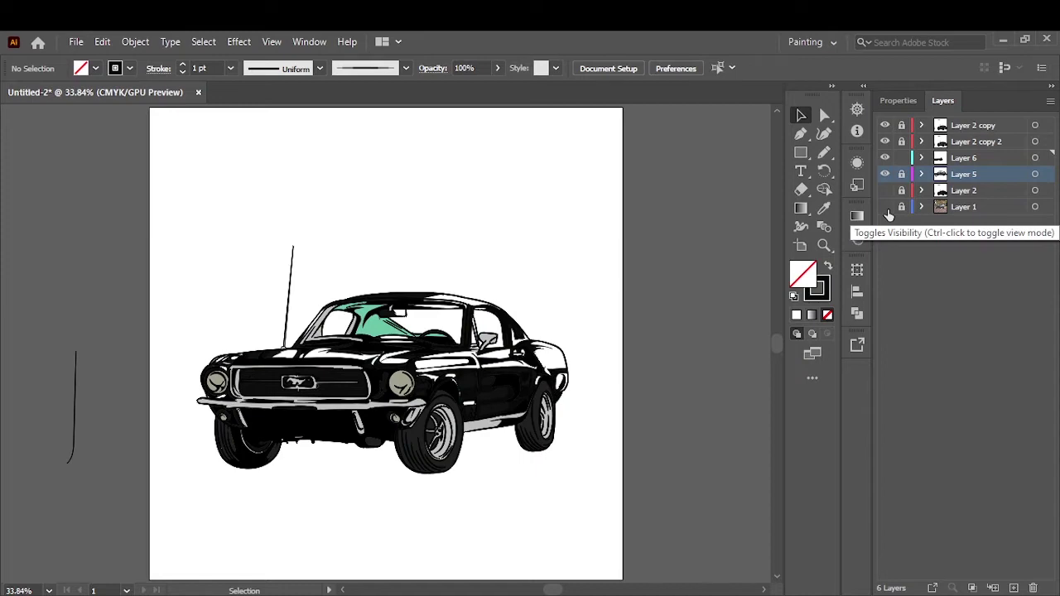
On Layer 6, draw two Pencil shading shapes under the car
left_click(884, 191)
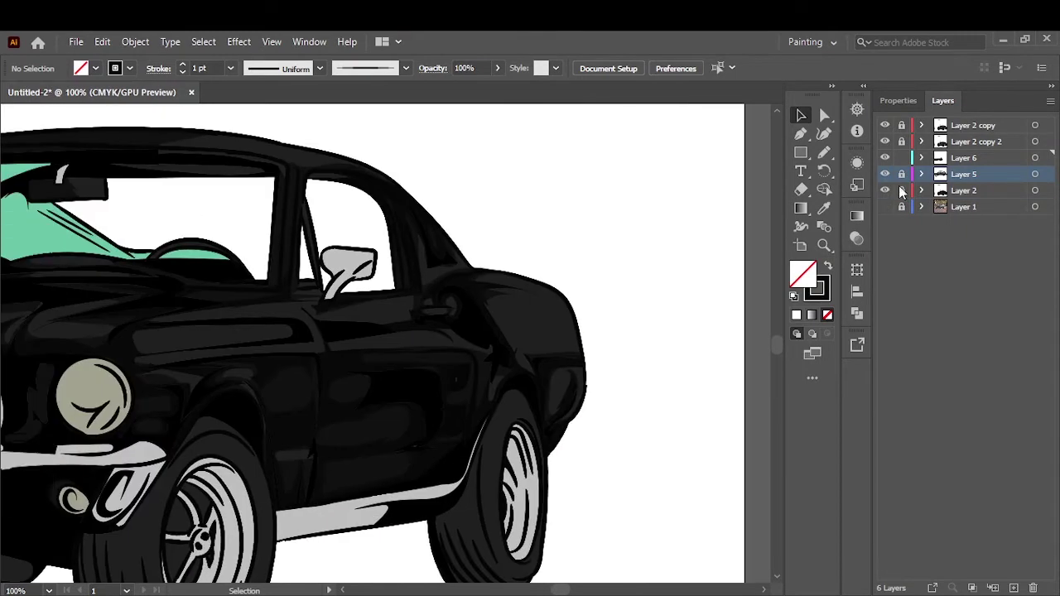
scroll(615, 342, "up", 5)
left_click(911, 158)
key("n")
key("shift+x")
left_click(885, 174)
left_click_drag(265, 431, 177, 489)
left_click_drag(566, 273, 319, 265)
Show the reference photo and set the fill to a light grey
key("ctrl+0")
key("ctrl+1")
key("ctrl+0")
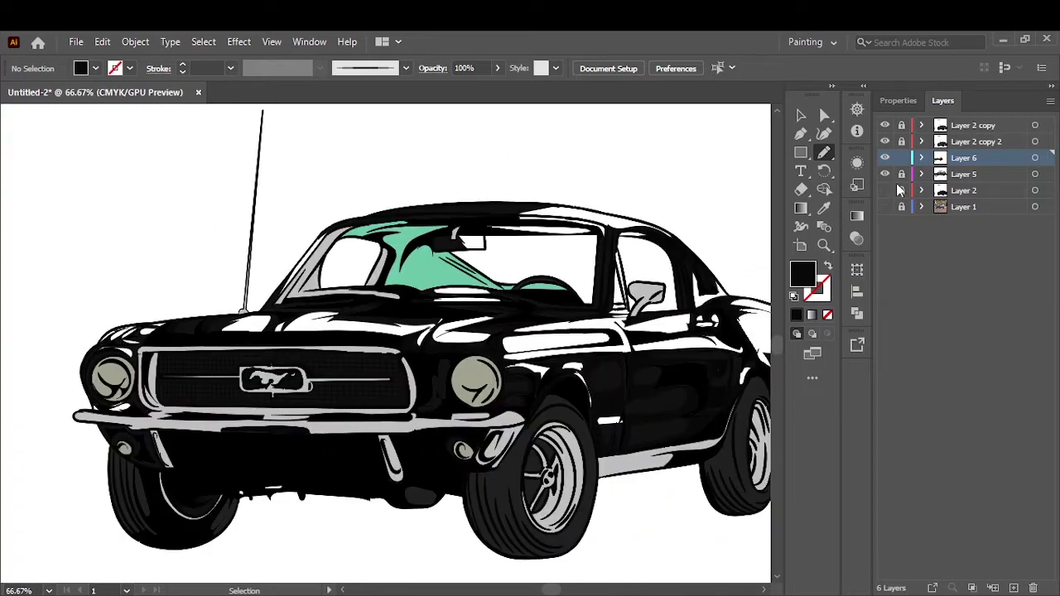
left_click(885, 207)
scroll(634, 315, "up", 5)
key("i")
double_click(801, 274)
key("Return")
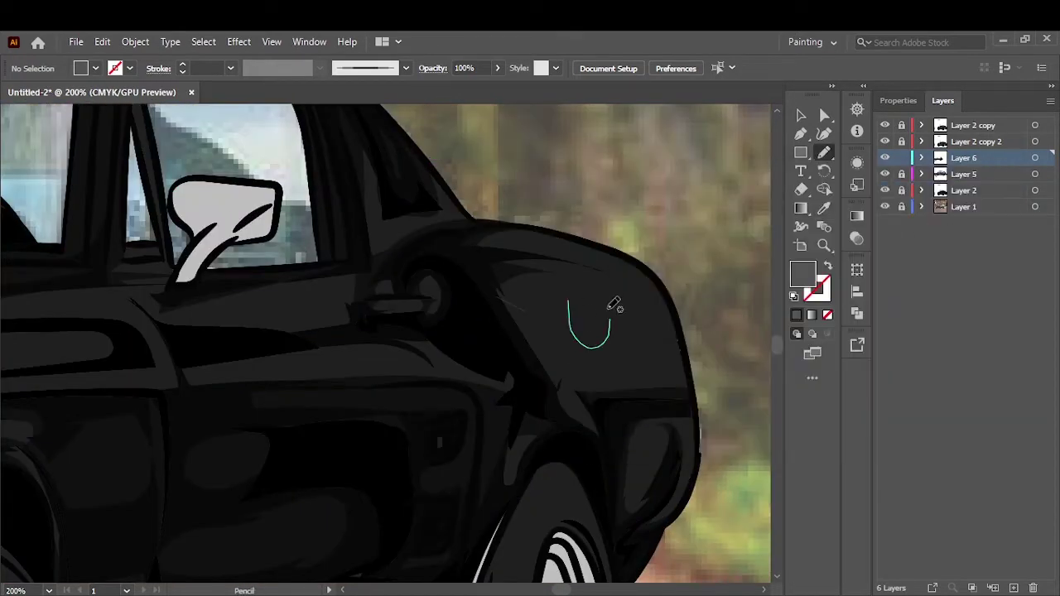
Draw grey Pencil highlights on the rear fender, wheel arch and door
left_click_drag(611, 303, 523, 303)
left_click_drag(597, 260, 520, 290)
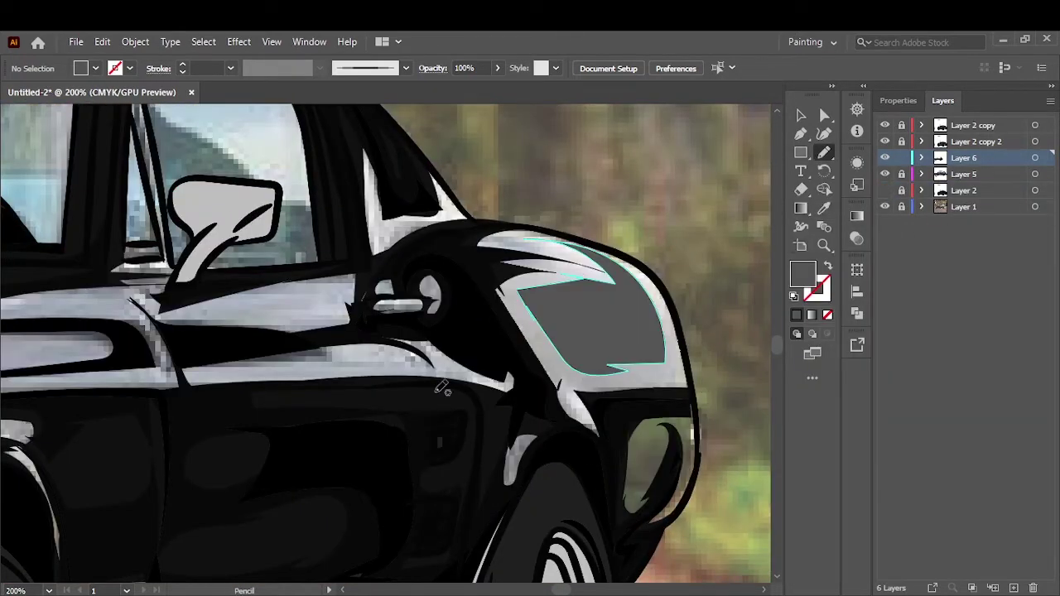
left_click_drag(690, 404, 607, 553)
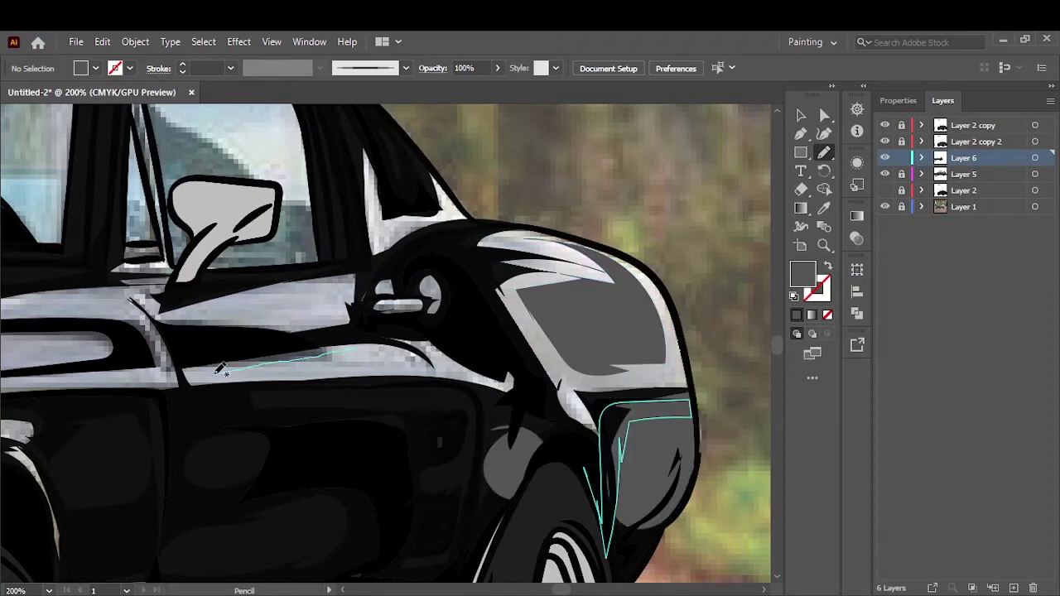
left_click_drag(222, 371, 217, 378)
left_click_drag(346, 274, 341, 289)
Check the new highlights by toggling Layer 2 and the background photo
key("ctrl+0")
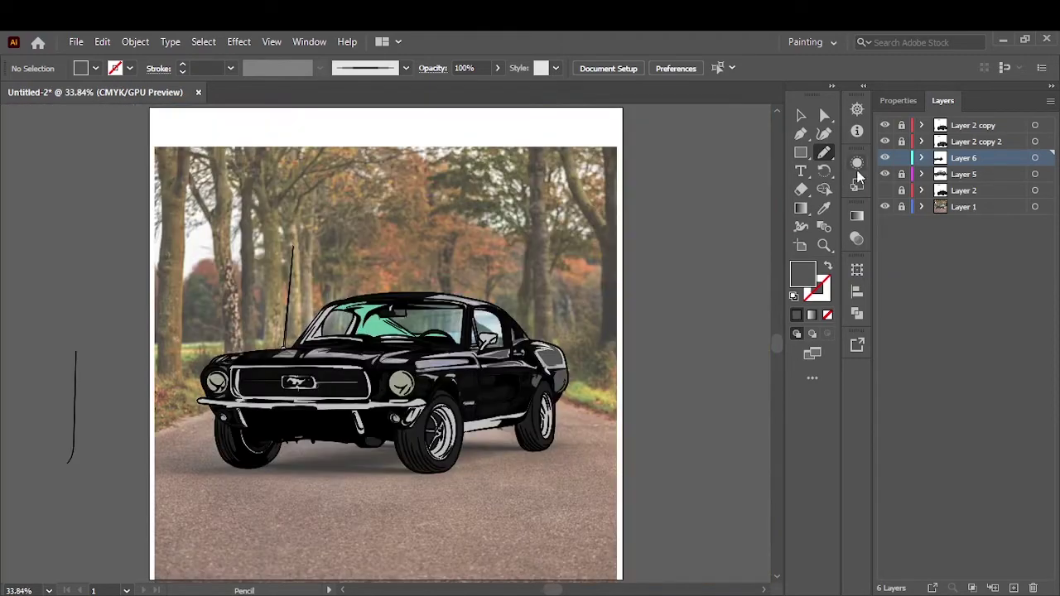
left_click(884, 190)
left_click(884, 206)
left_click(885, 206)
left_click(884, 190)
key("ctrl+1")
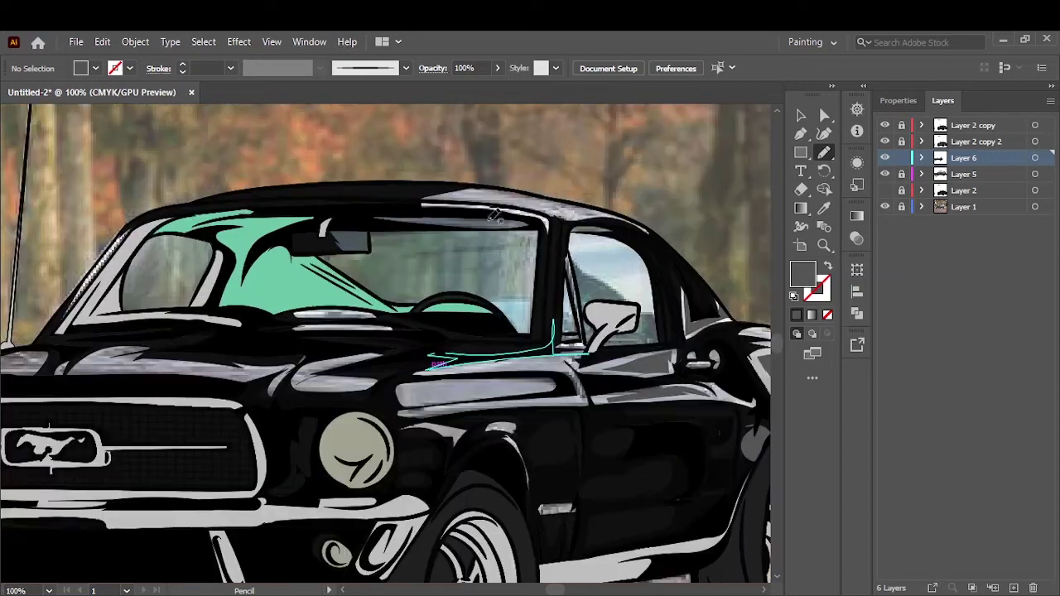
scroll(538, 195, "right", 3)
Add Layer 7 and make it the active layer for brushed highlights
key("v")
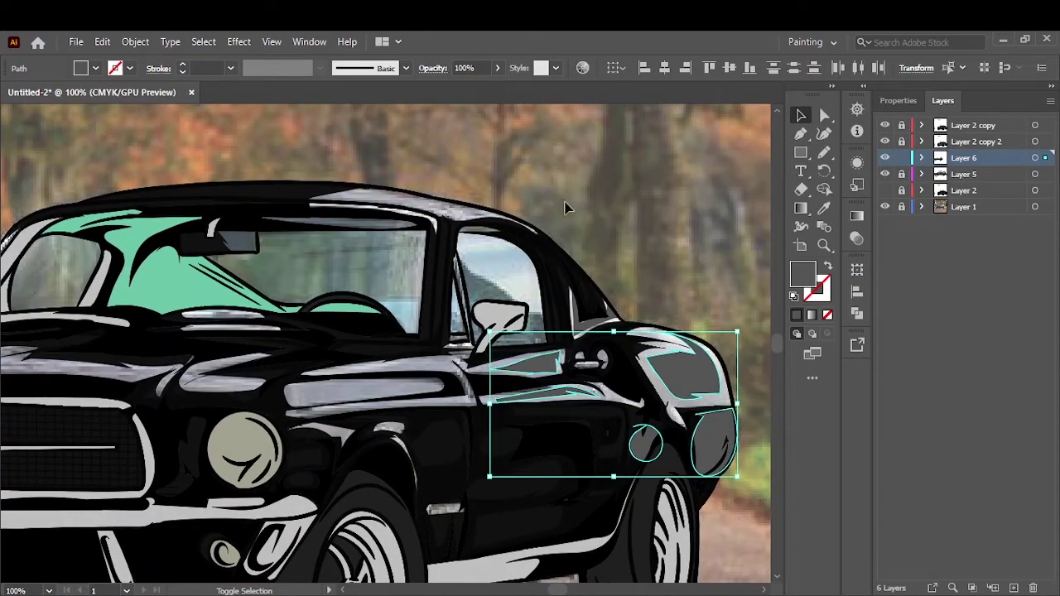
left_click(960, 191)
left_click(1013, 587)
left_click(885, 206)
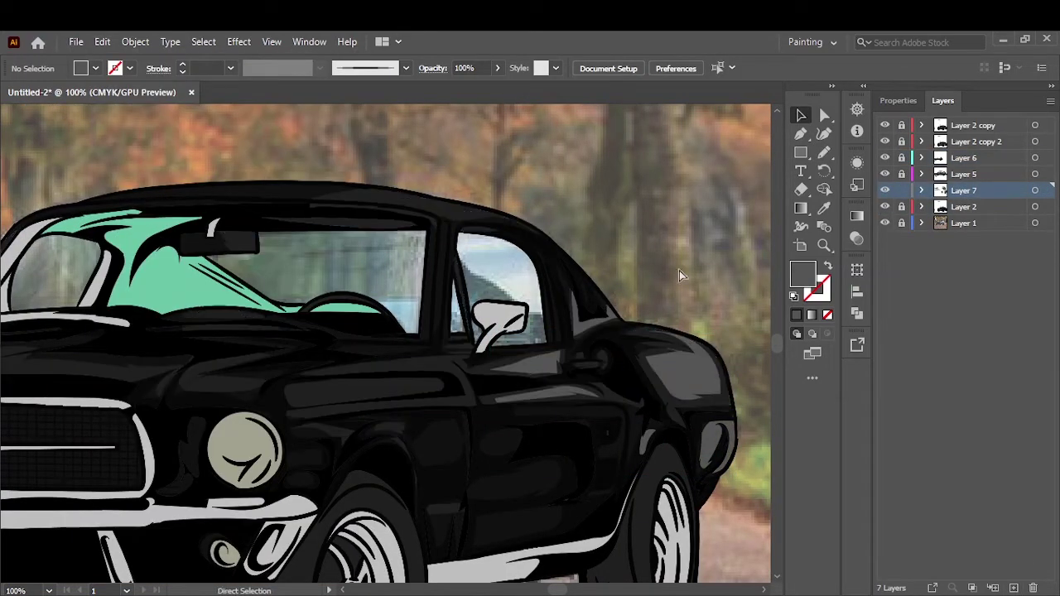
key("n")
key("ctrl+=")
key("b")
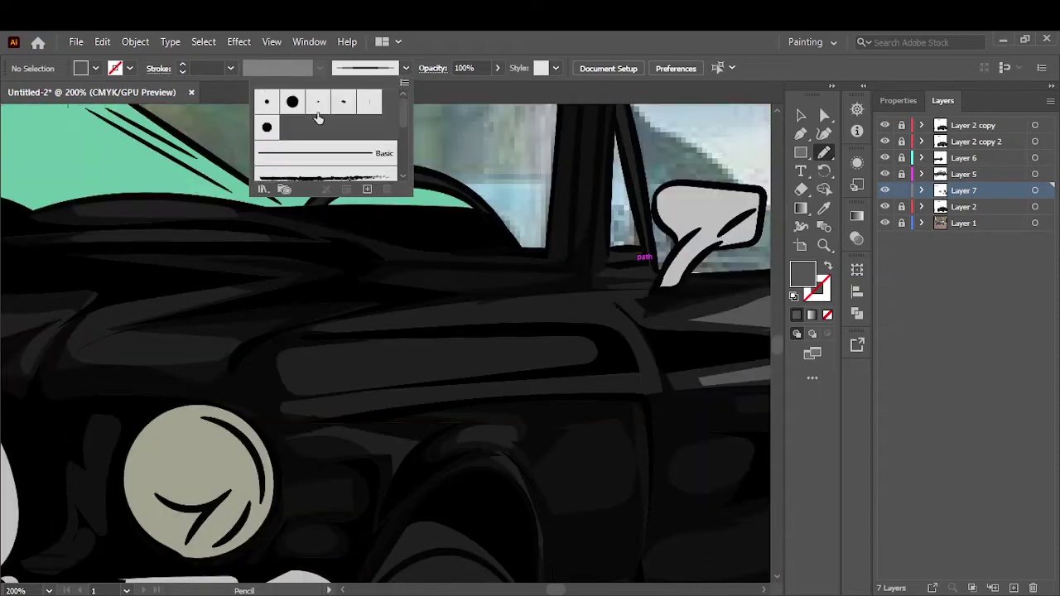
Brush grey highlight strokes along the car's side, comparing against the photo
left_click_drag(332, 405, 662, 382)
left_click(884, 207)
left_click_drag(356, 324, 574, 308)
mouse_move(256, 358)
left_mouse_down()
mouse_move(232, 284)
mouse_move(212, 351)
left_mouse_up()
key("shift+x")
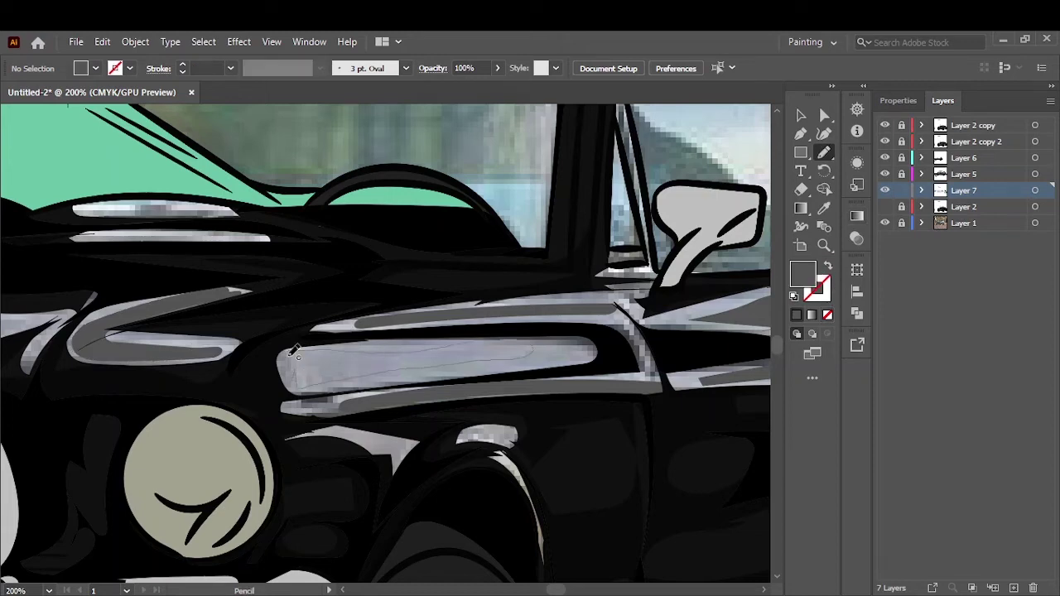
left_click(885, 206)
left_click(885, 222)
key("ctrl+0")
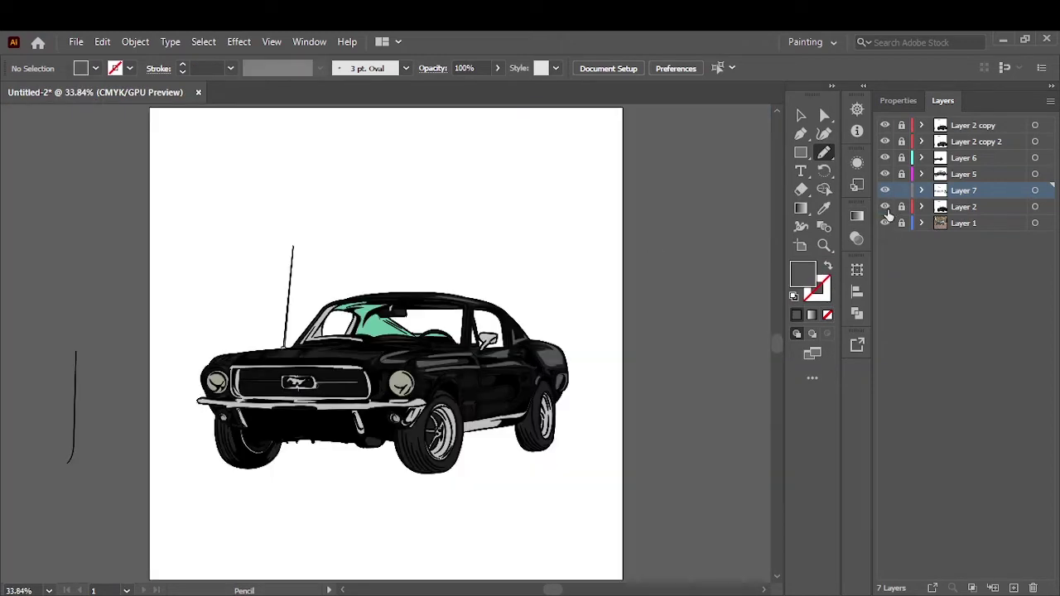
left_click(885, 223)
Brush grey highlights along the hood's left edge and below the headlight
key("ctrl+plus")
key("ctrl+plus")
key("ctrl+plus")
key("b")
key("ctrl+minus")
key("ctrl+minus")
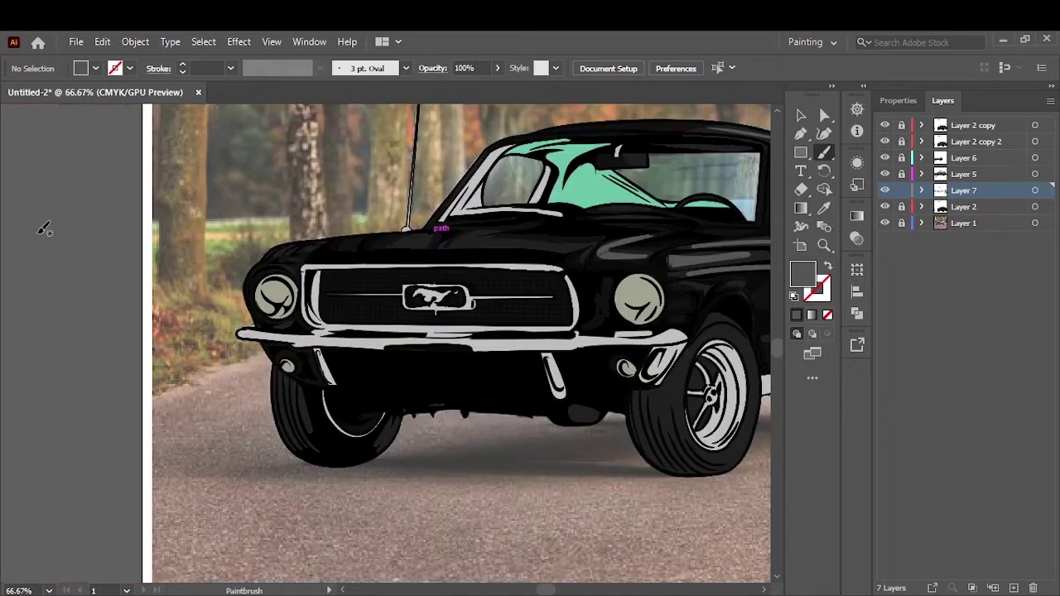
key("shift+x")
scroll(270, 215, "up", 2)
left_click_drag(377, 275, 282, 291)
left_click_drag(364, 303, 250, 321)
left_click_drag(321, 454, 255, 461)
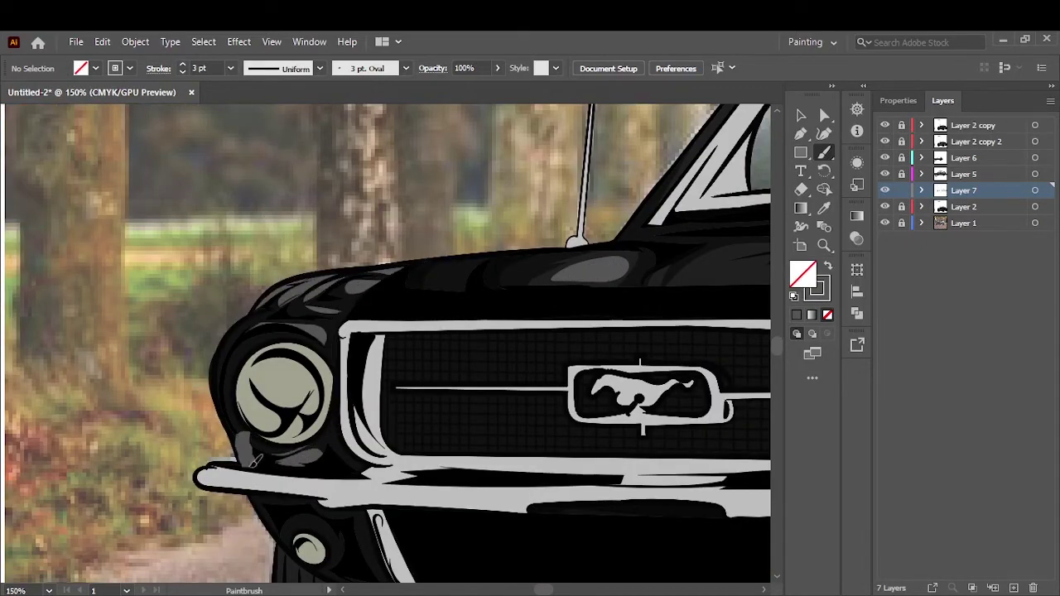
Hide the background photo and add Layer 8 for more highlights
scroll(364, 464, "up", 1)
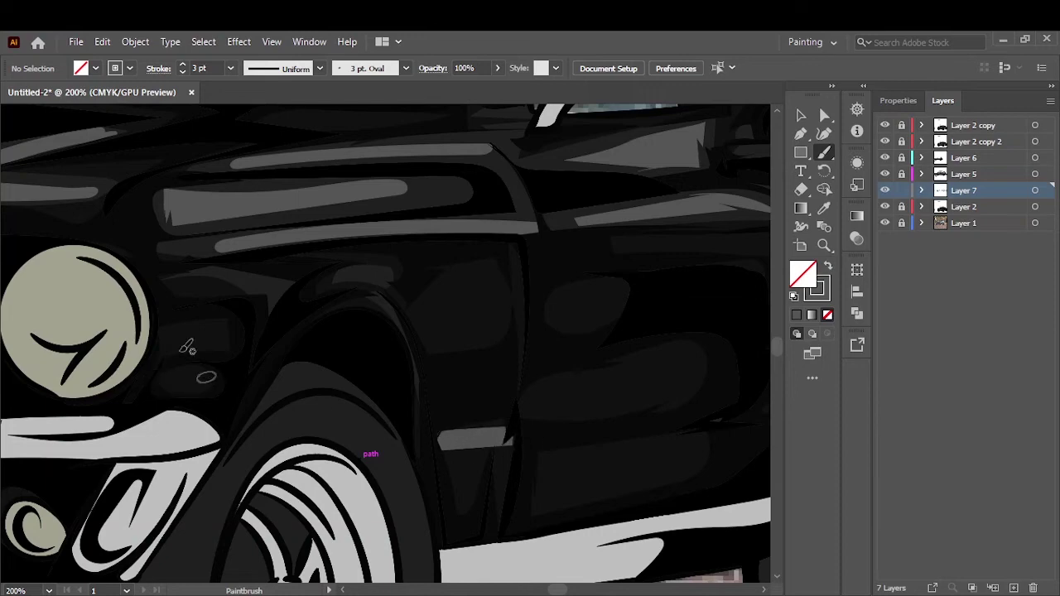
scroll(299, 278, "left", 5)
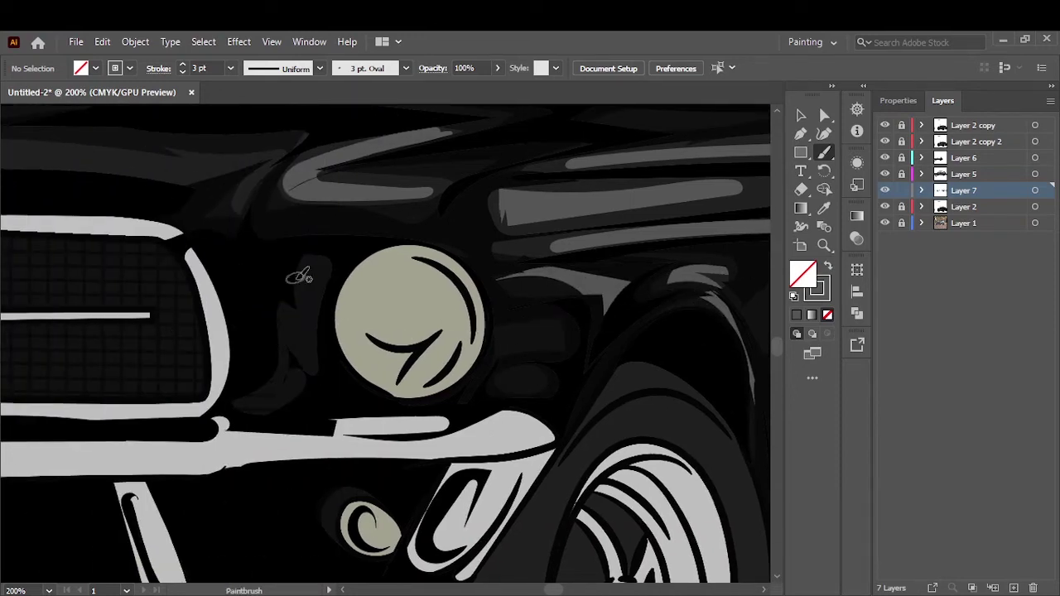
key("ctrl+0")
left_click(884, 222)
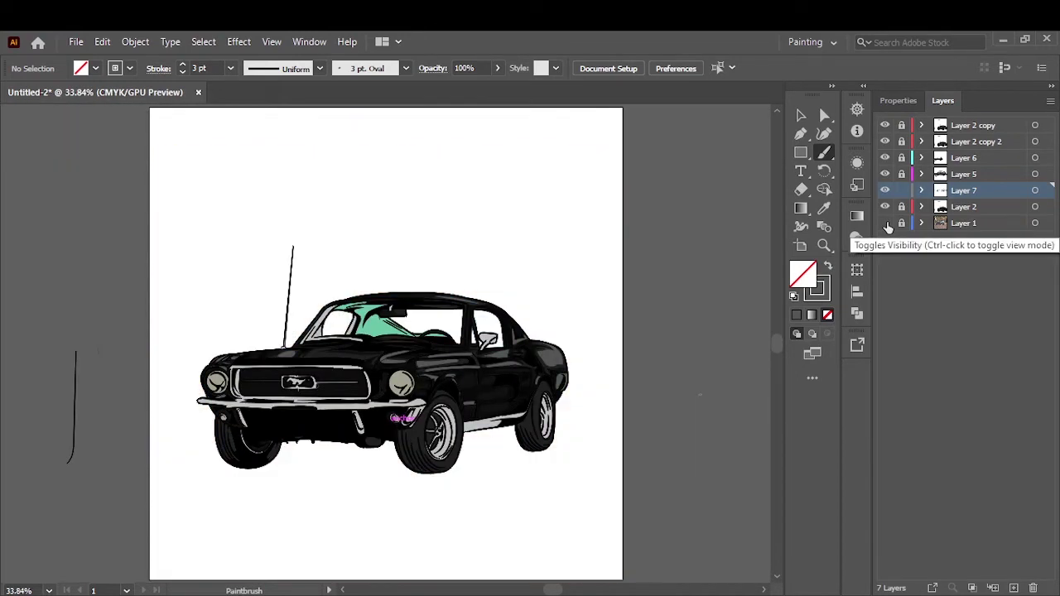
left_click(1013, 588)
double_click(802, 273)
Confirm the grey fill and draw a Pencil highlight on the rear fender
left_click(983, 223)
key("n")
scroll(530, 414, "up", 5)
left_click_drag(492, 392, 560, 451)
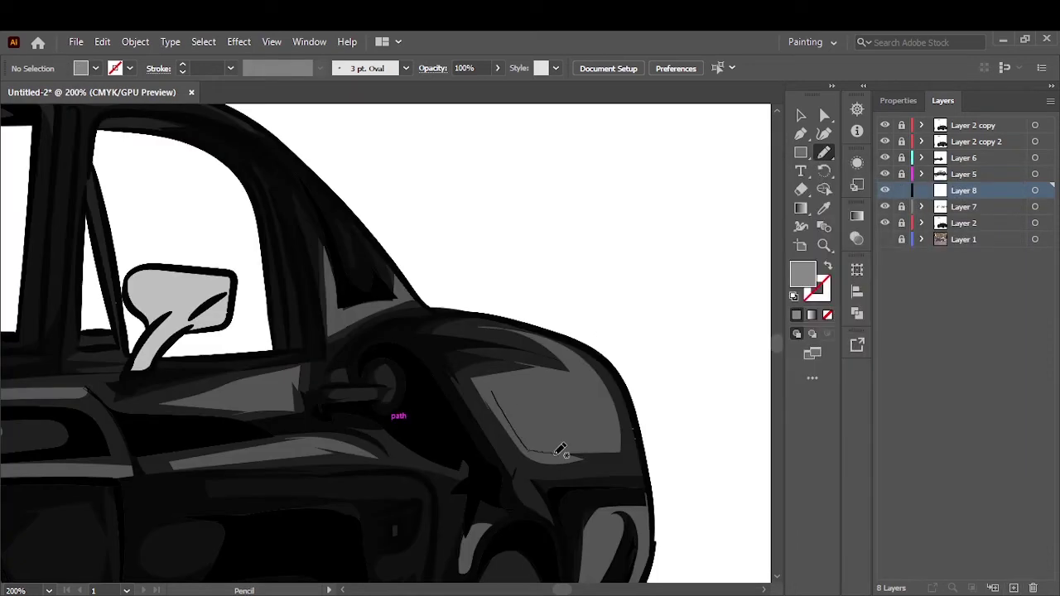
scroll(722, 260, "down", 2)
Adjust the fill to a lighter grey and draw a highlight along the body
double_click(803, 273)
left_click(978, 222)
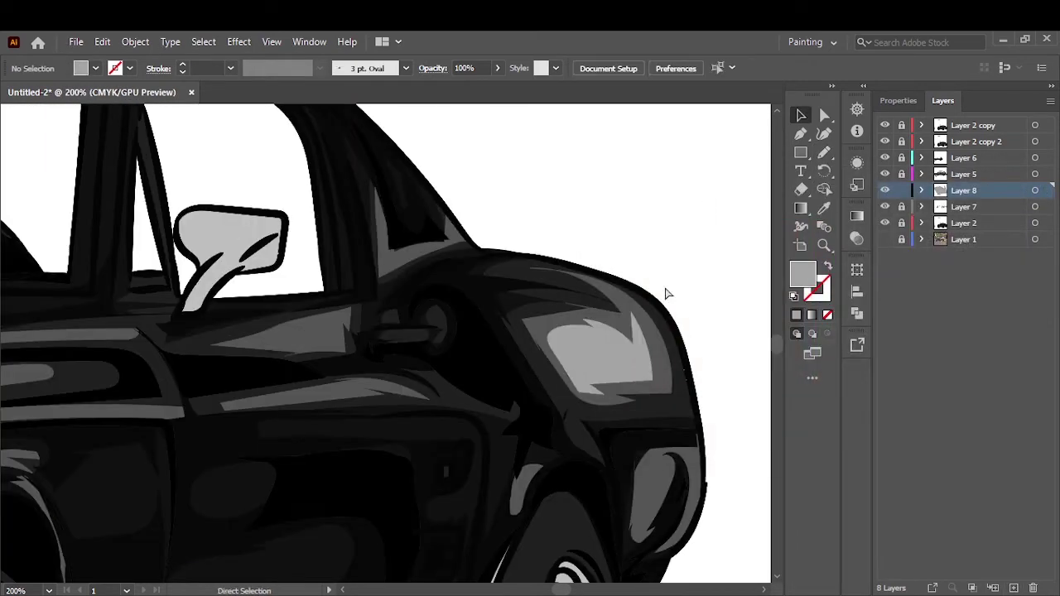
scroll(508, 448, "right", 5)
scroll(470, 406, "left", 5)
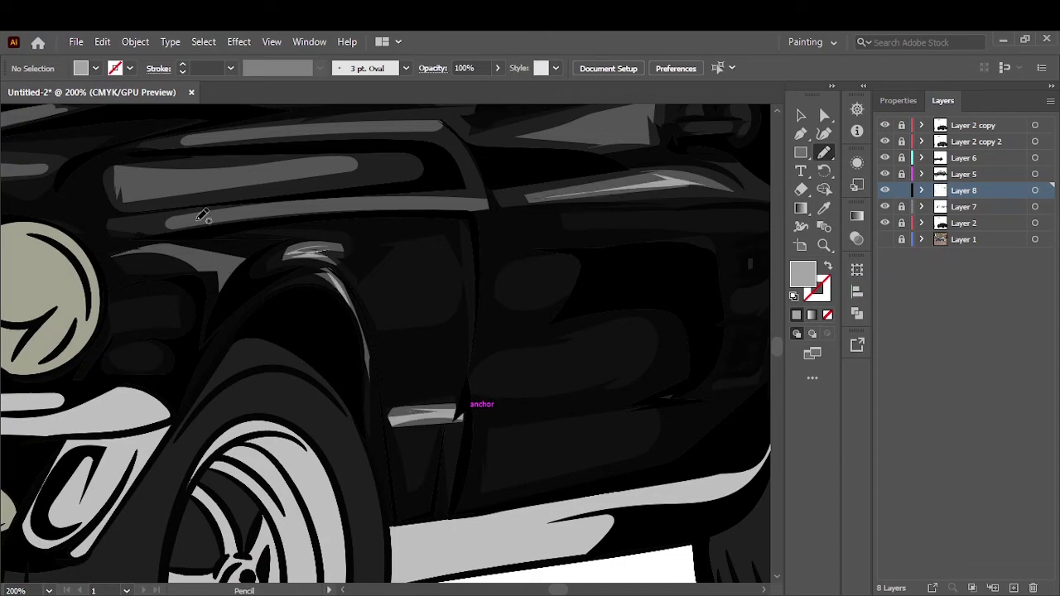
left_click_drag(179, 222, 464, 200)
left_click_drag(200, 173, 125, 187)
Draw a zigzag highlight on the hood, grey-filled with no outline
key("ctrl+0")
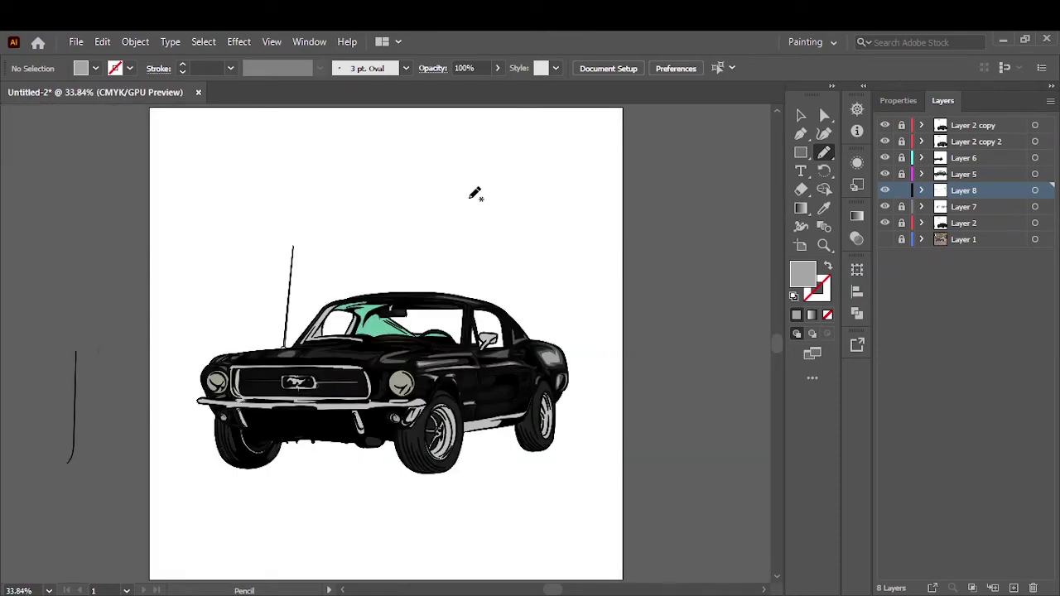
scroll(450, 289, "up", 5)
scroll(653, 331, "up", 2)
key("b")
key("ctrl+0")
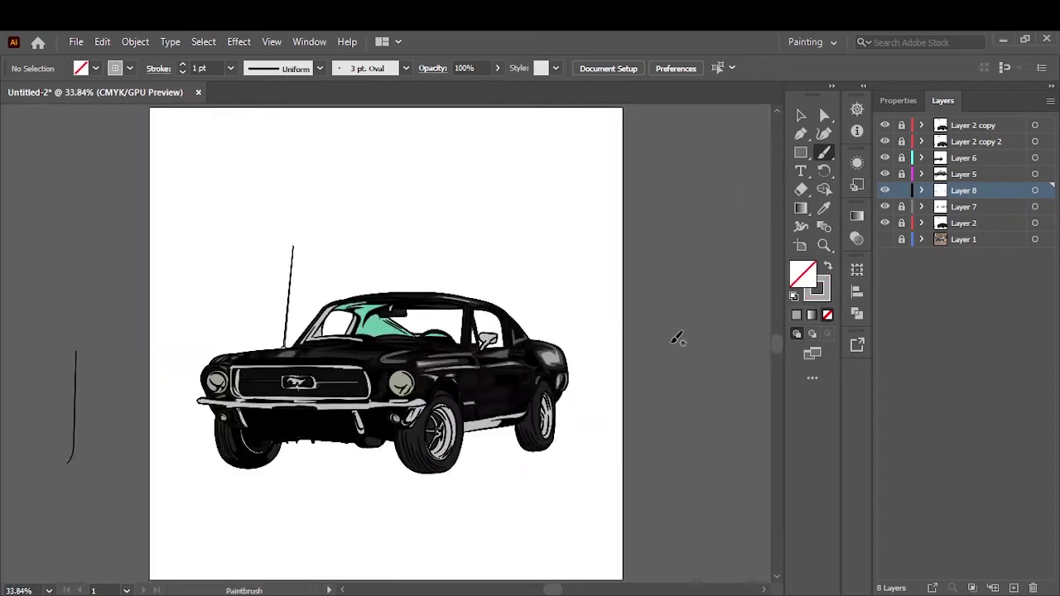
scroll(207, 373, "up", 3)
key("n")
left_click_drag(607, 368, 595, 370)
key("shift+x")
scroll(107, 403, "down", 3)
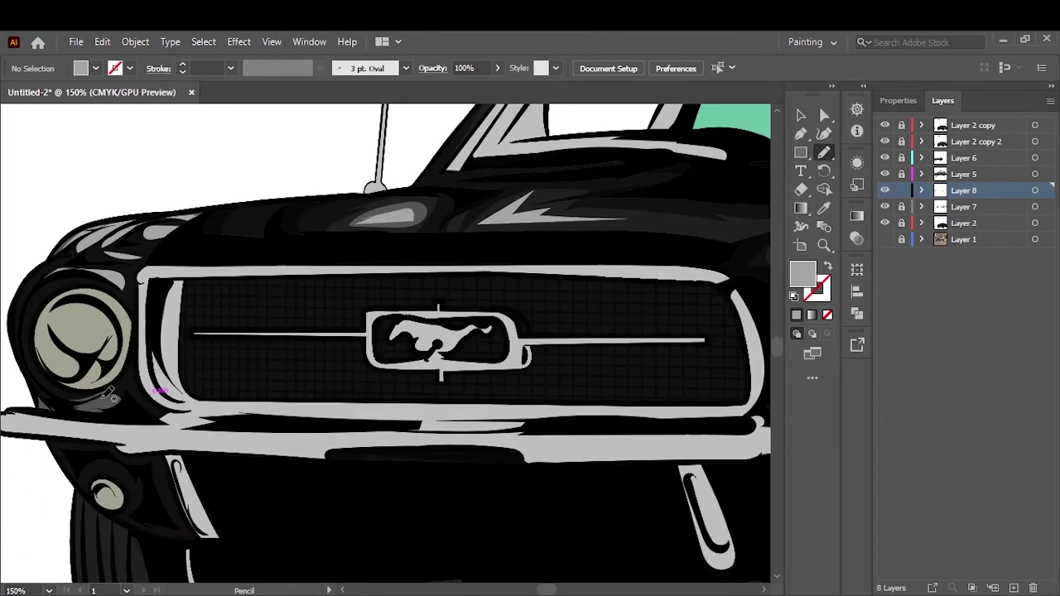
key("ctrl+0")
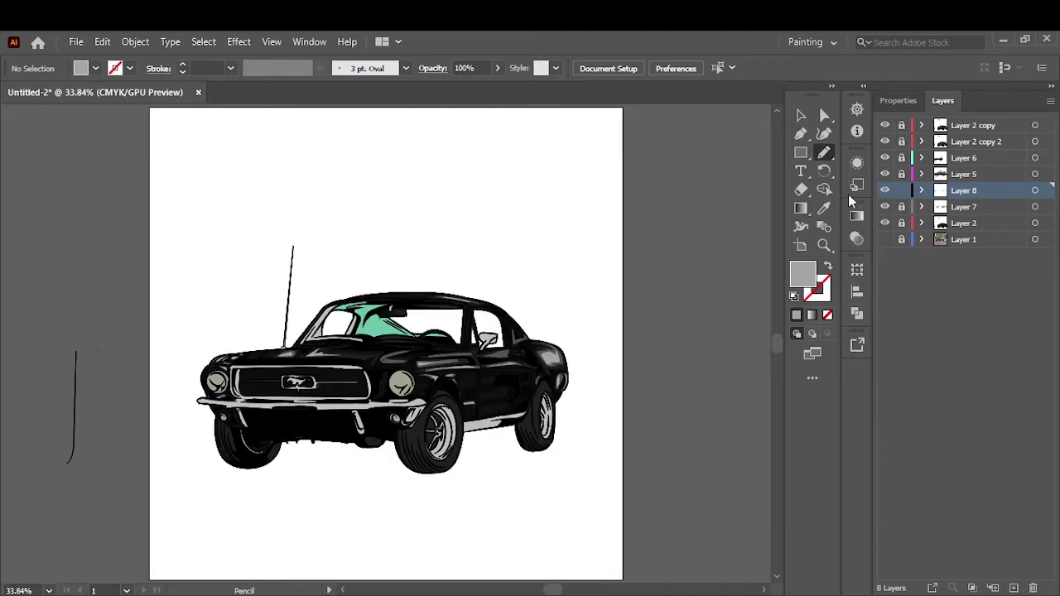
Add Layer 9 and eyedrop the windshield green 55A588 as the fill
left_click(975, 142)
key("ctrl+l")
key("ctrl+plus")
key("ctrl+plus")
key("ctrl+plus")
key("i")
left_click(332, 381)
double_click(803, 273)
Trace green reflection shapes on the windshield over the photo, then restore Layers 2 and 5
left_click(946, 218)
left_click_drag(884, 158, 885, 239)
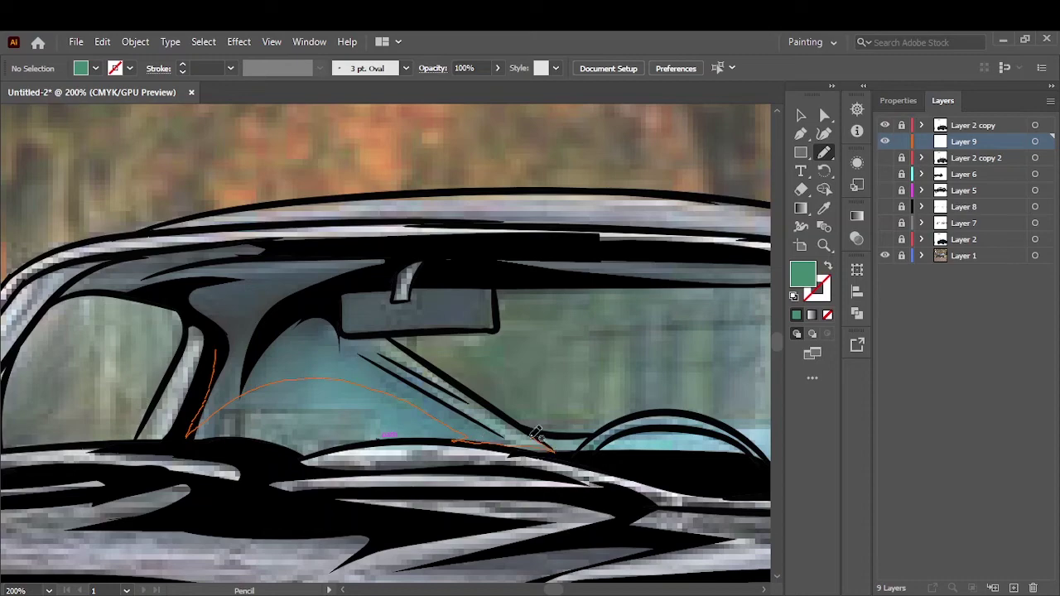
left_click_drag(232, 334, 230, 335)
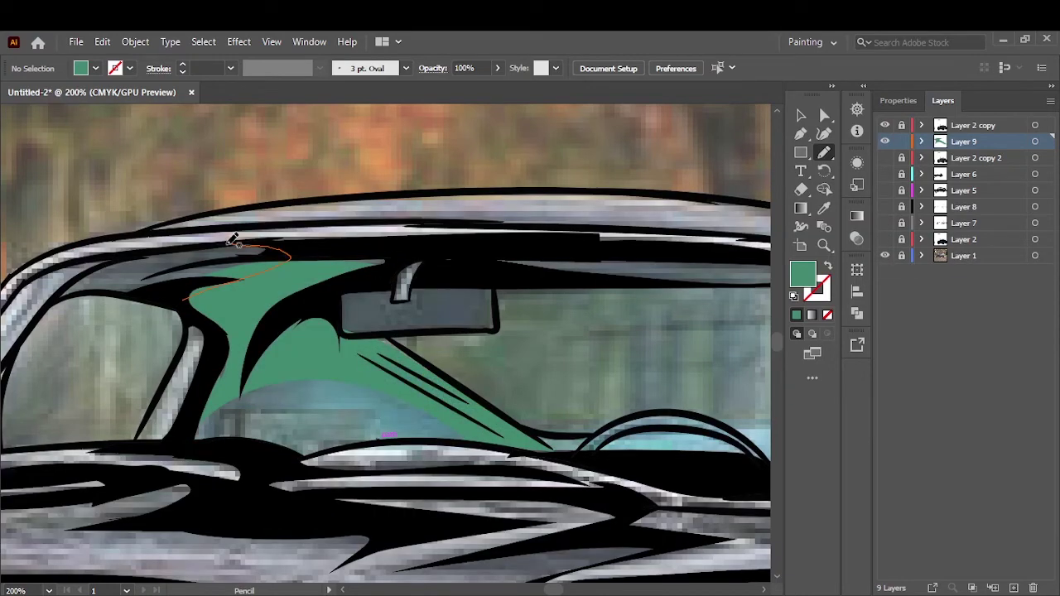
left_click_drag(232, 240, 186, 296)
key("ctrl+plus")
key("ctrl+plus")
key("ctrl+plus")
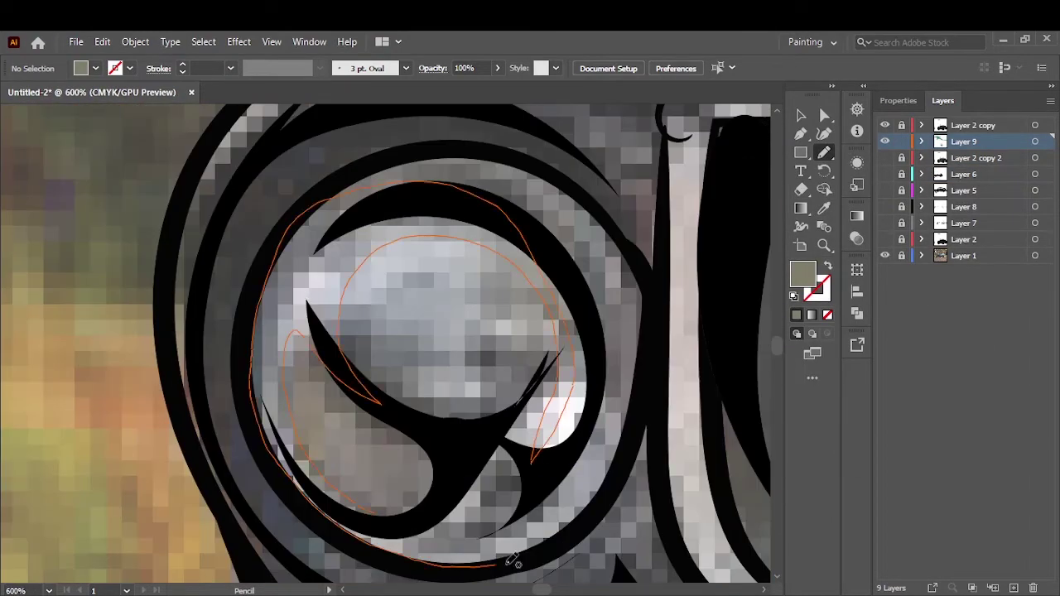
left_click(884, 239)
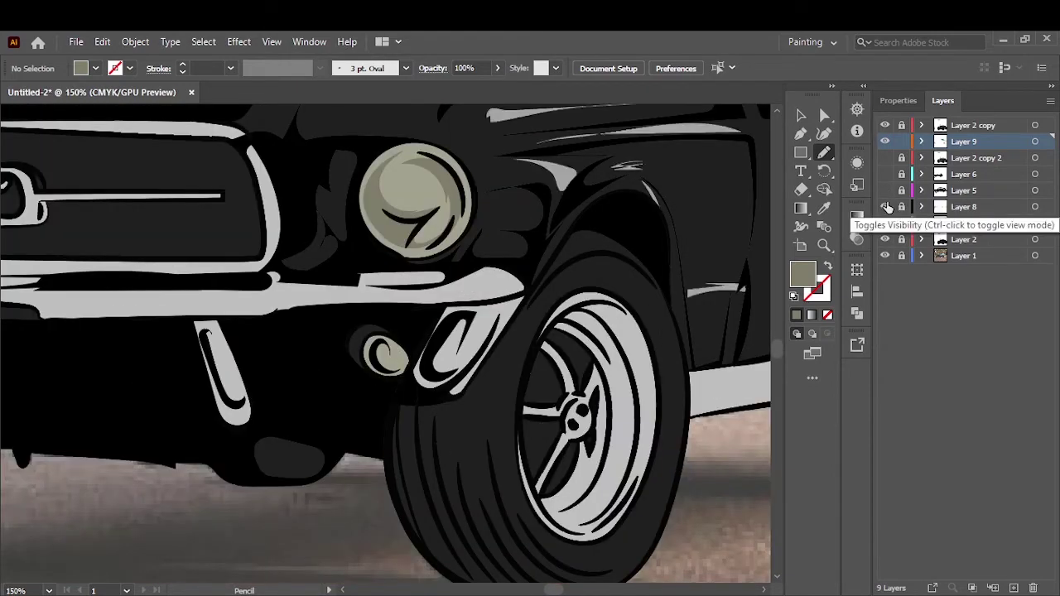
left_click(885, 191)
left_click(885, 190)
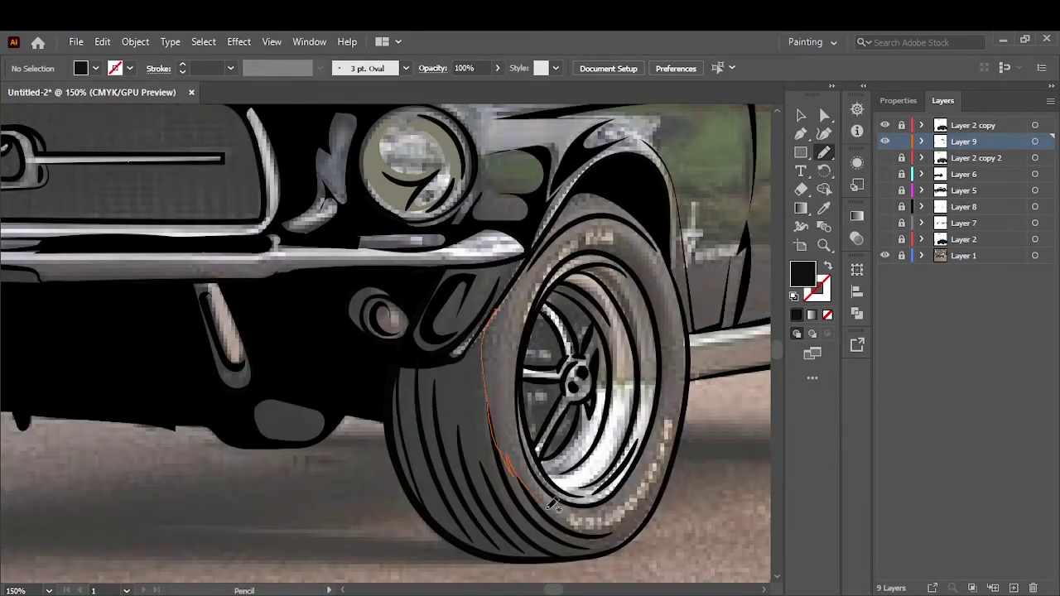
Draw several black tread strokes around the tyres
left_click_drag(550, 506, 590, 532)
scroll(590, 532, "up", 1)
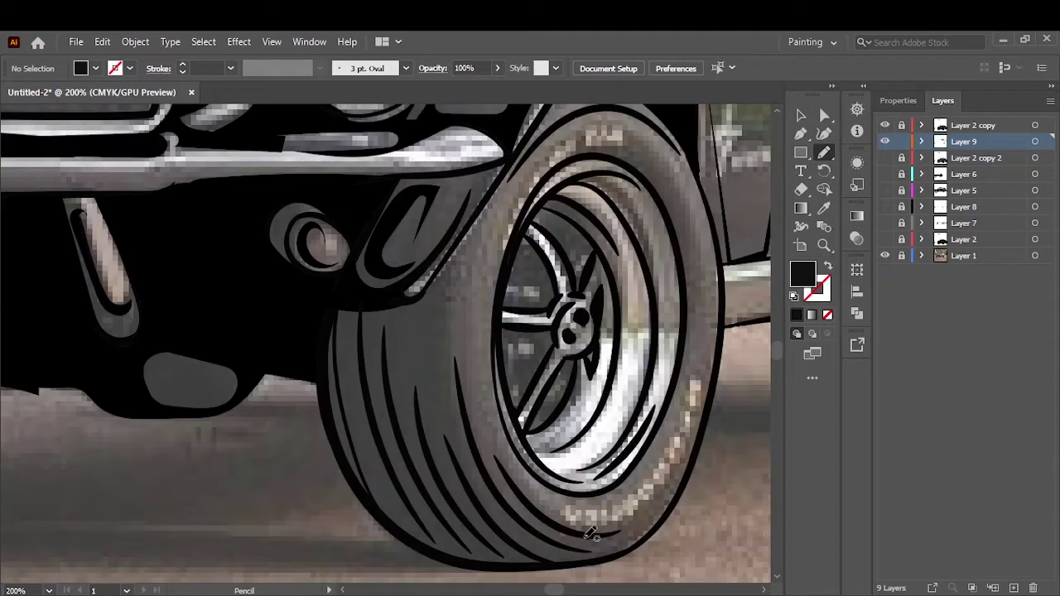
left_click_drag(387, 514, 385, 517)
left_click_drag(367, 322, 415, 299)
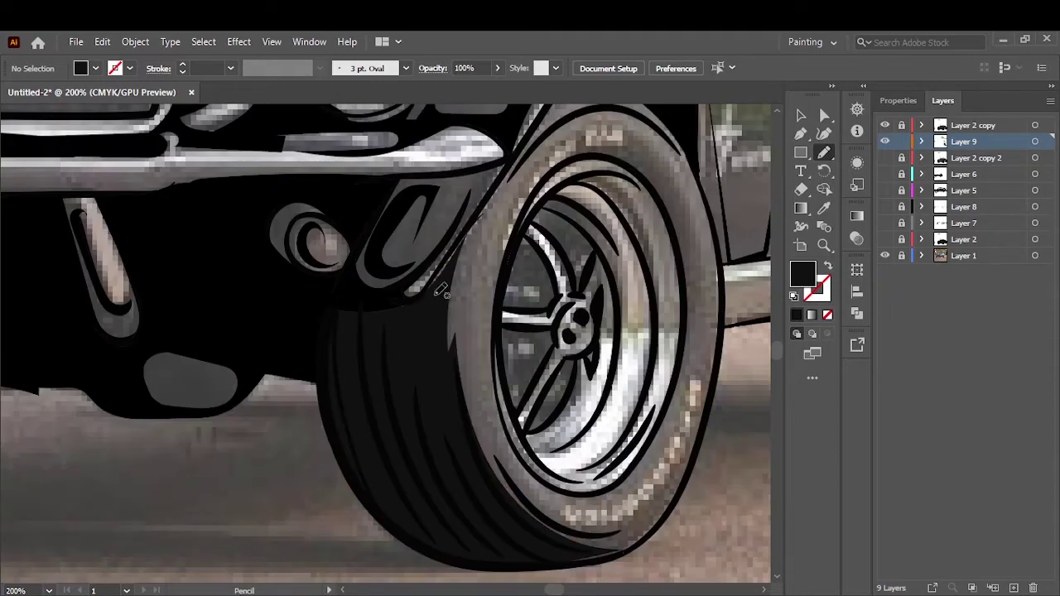
scroll(416, 300, "down", 2)
scroll(441, 286, "up", 3)
left_click_drag(621, 370, 623, 374)
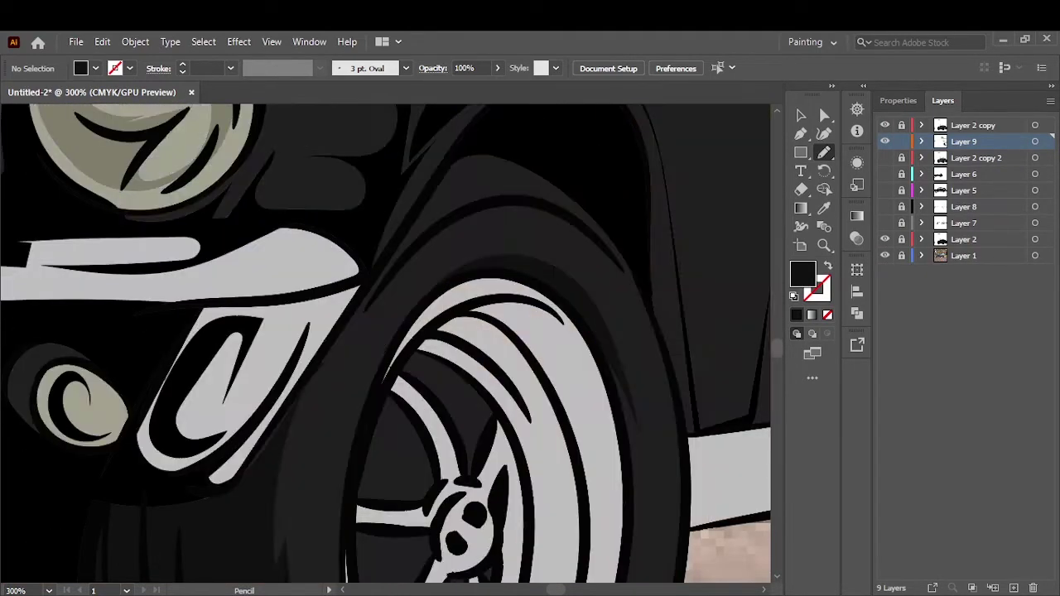
scroll(621, 371, "down", 5)
scroll(296, 184, "up", 5)
left_click_drag(219, 406, 265, 411)
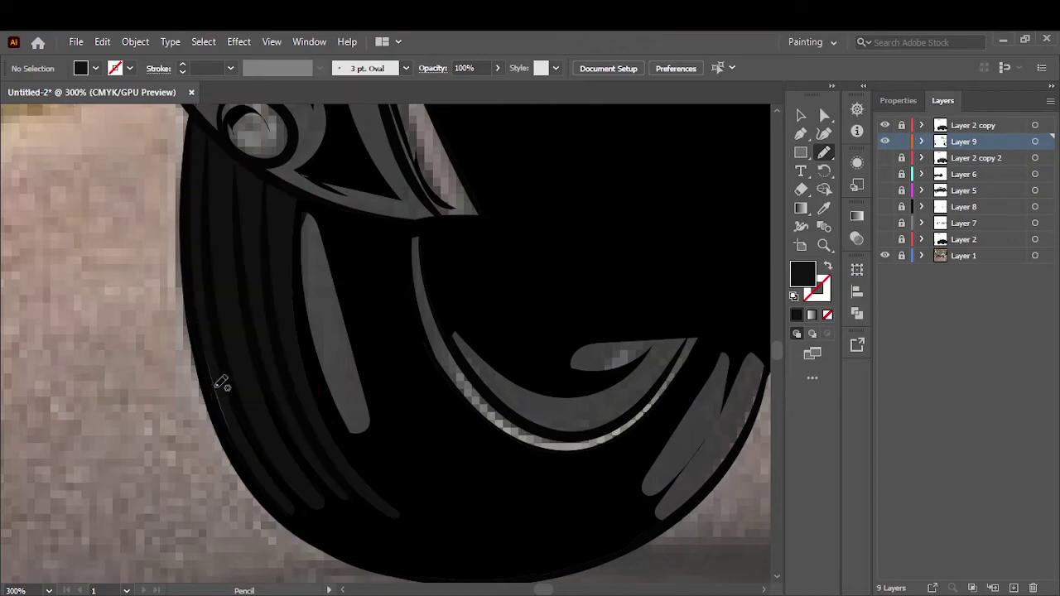
left_click_drag(667, 514, 663, 520)
scroll(662, 520, "down", 3)
scroll(454, 433, "down", 2)
scroll(561, 280, "up", 4)
left_click_drag(533, 266, 534, 265)
scroll(535, 265, "down", 5)
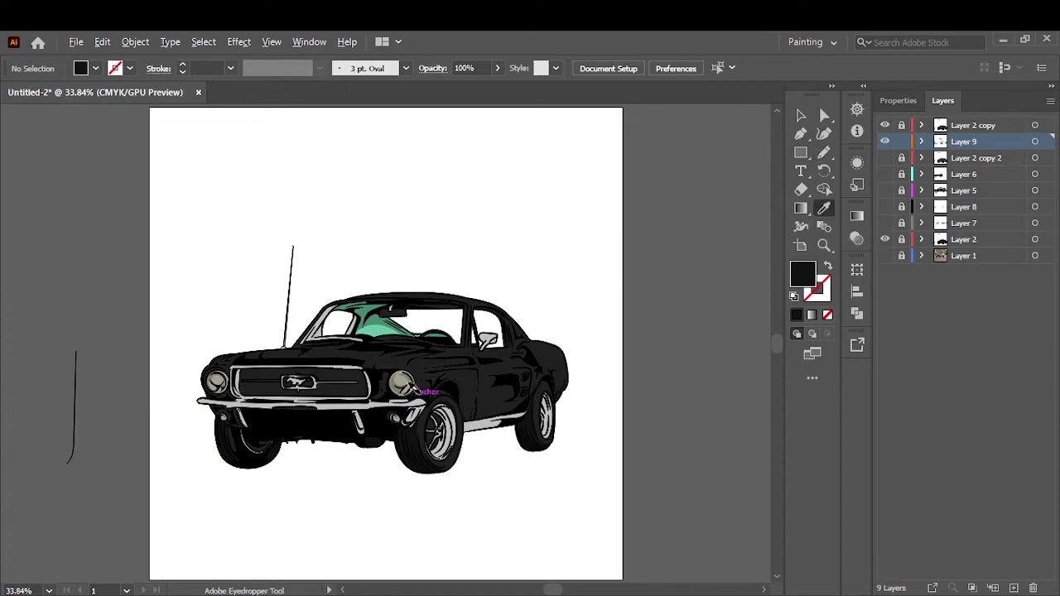
scroll(495, 333, "up", 5)
Set a grey fill and draw a crescent highlight on the wheel rim
double_click(803, 273)
key("Return")
left_click(886, 255)
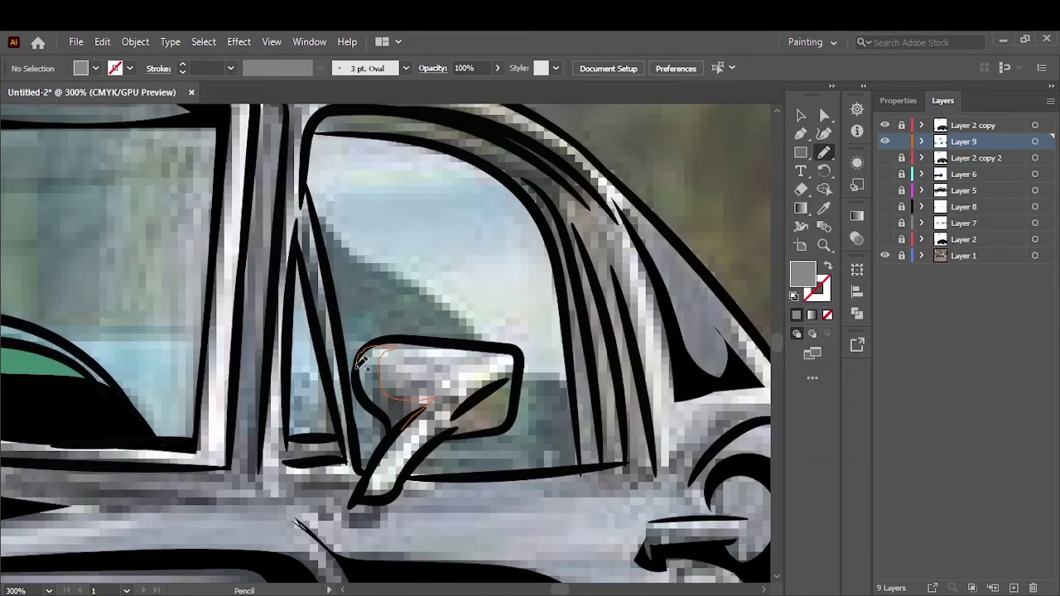
scroll(517, 443, "up", 2)
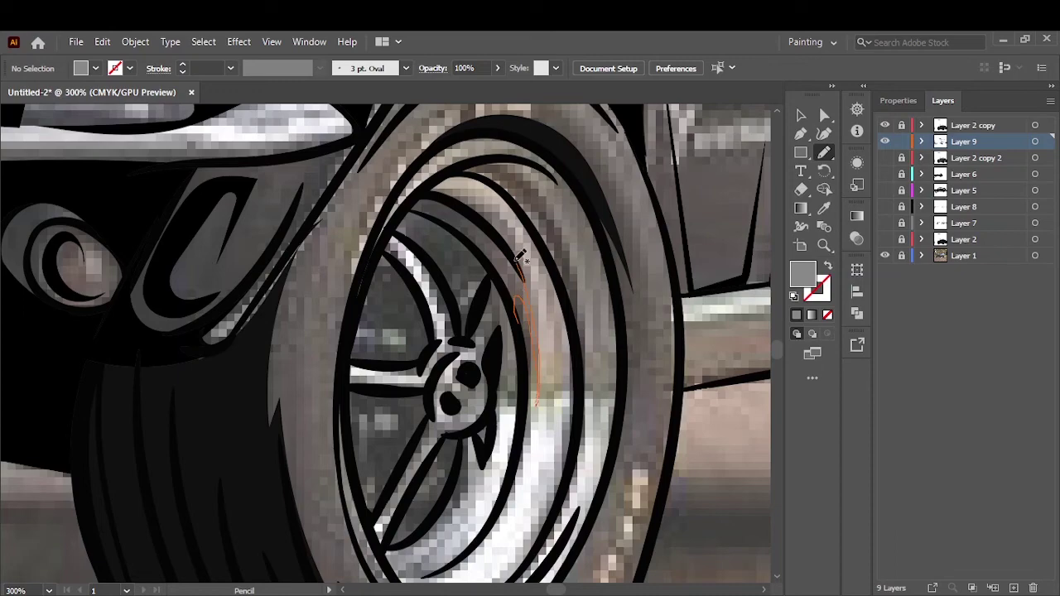
left_click_drag(537, 164, 542, 242)
left_click_drag(397, 561, 396, 559)
left_click(885, 239)
Add grey rim shading, a black tyre-edge shape and a sill highlight
scroll(461, 485, "down", 3)
left_click_drag(534, 452, 572, 381)
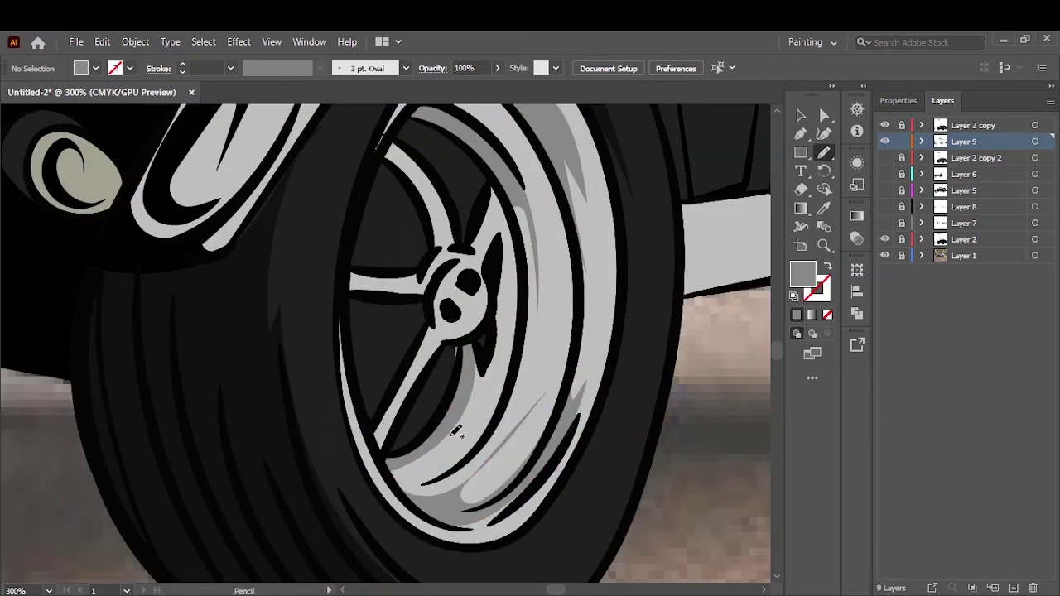
scroll(538, 406, "down", 2)
left_click_drag(542, 277, 551, 242)
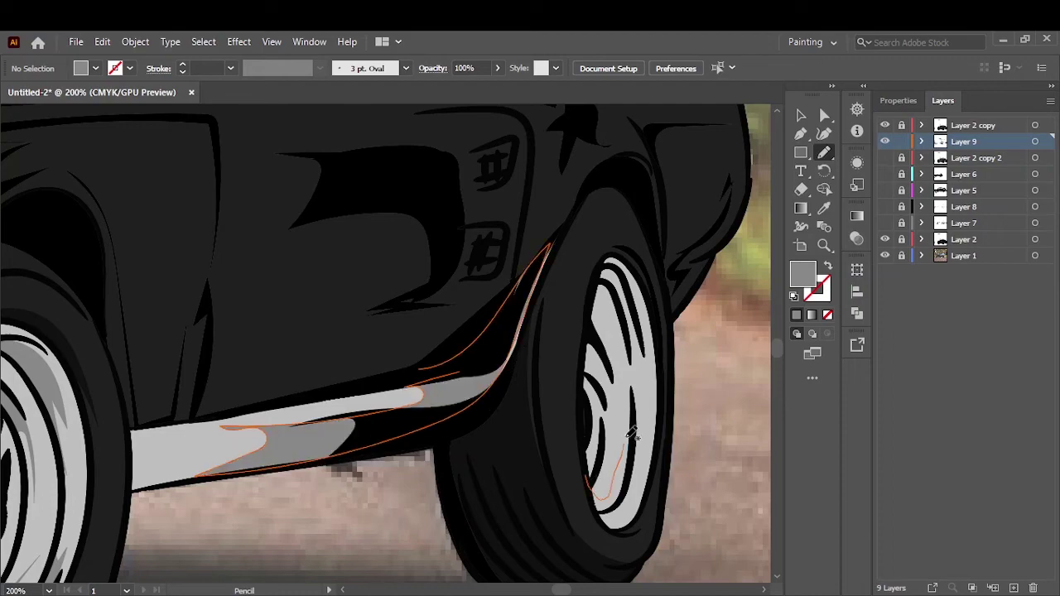
left_click(884, 239)
left_click_drag(657, 447, 654, 451)
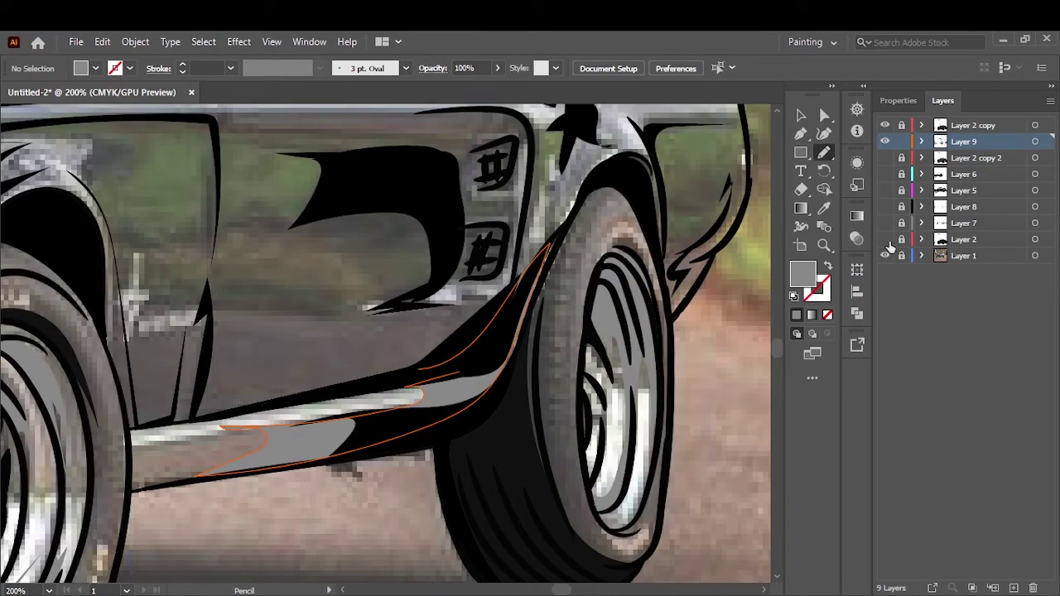
Add Layer 10 and set the fill to dark grey 595959
key("ctrl+0")
left_click(885, 240)
key("ctrl+l")
double_click(803, 277)
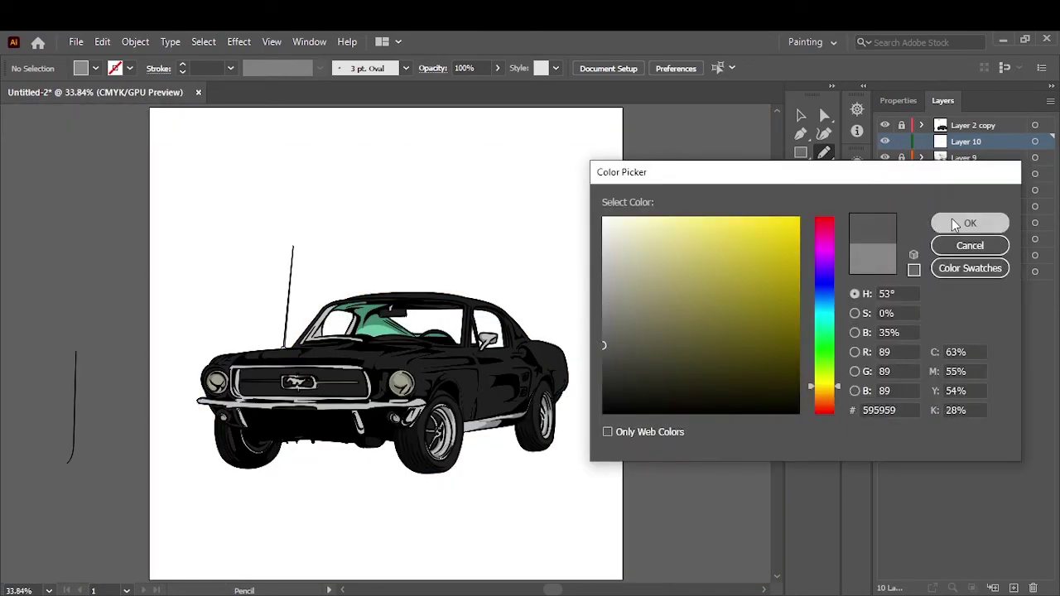
Pencil grey shading onto the tyre rim
left_click(968, 220)
scroll(273, 370, "up", 5)
left_click_drag(251, 340, 257, 347)
left_click_drag(356, 348, 267, 237)
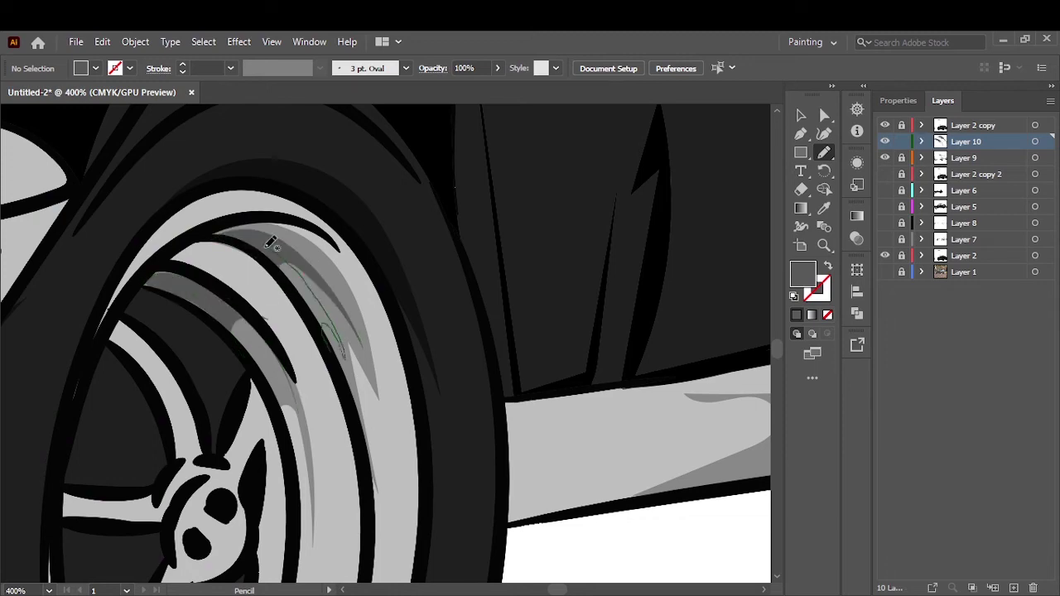
scroll(124, 455, "down", 5)
left_click_drag(396, 282, 398, 261)
key("ctrl+0")
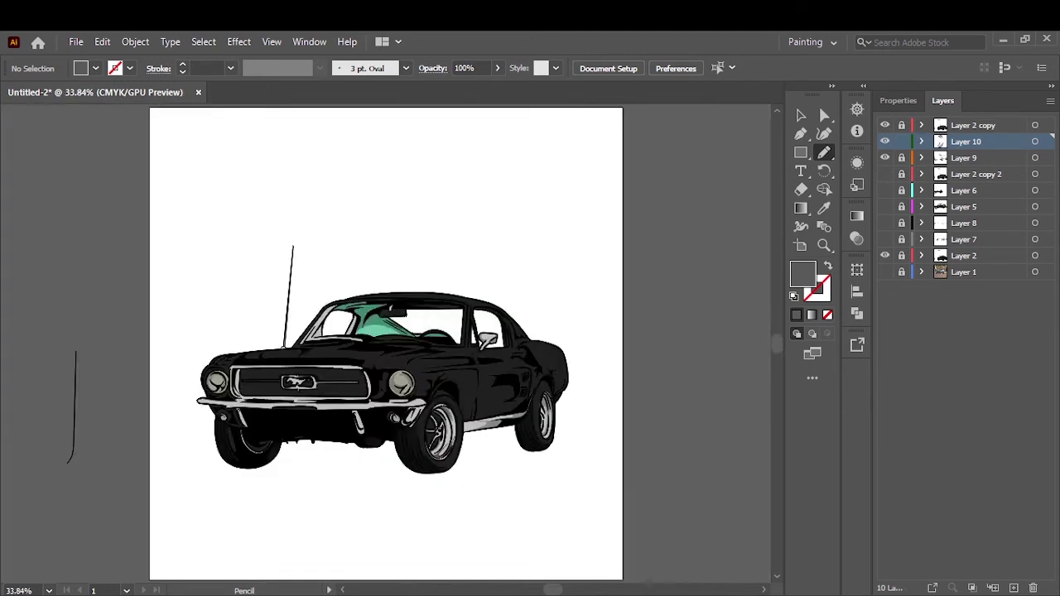
scroll(505, 339, "up", 5)
Add a grey highlight along the sill and grey shading on the side mirror
left_click_drag(448, 390, 451, 388)
key("ctrl+0")
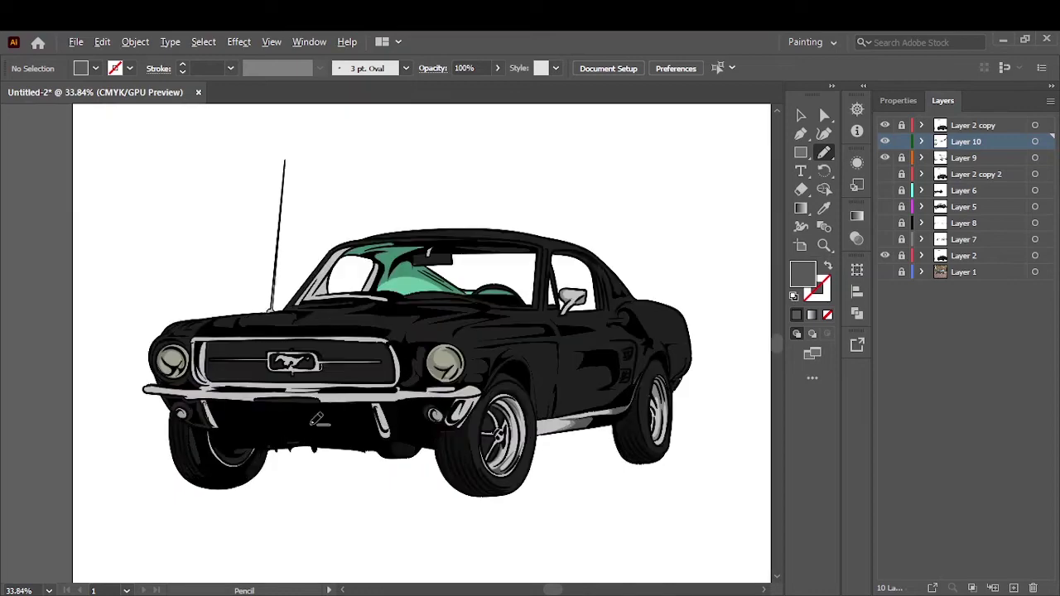
scroll(313, 333, "up", 8)
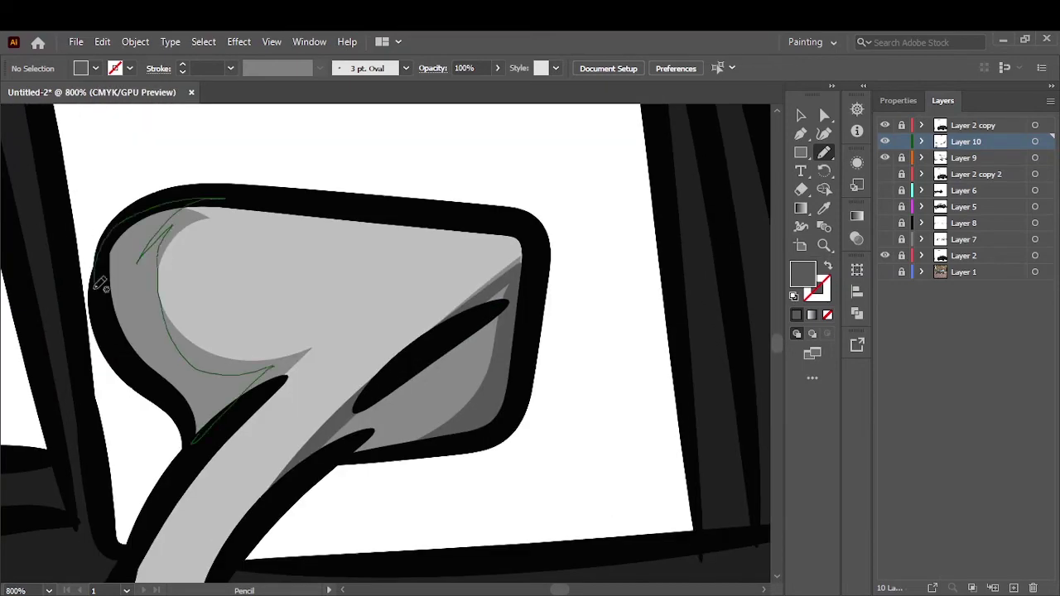
scroll(441, 181, "down", 5)
scroll(279, 383, "up", 5)
left_click_drag(279, 384, 248, 376)
scroll(248, 377, "down", 5)
Sample the headlight grey and pencil shading strokes inside the headlight
key("i")
scroll(140, 485, "up", 5)
left_click(141, 485)
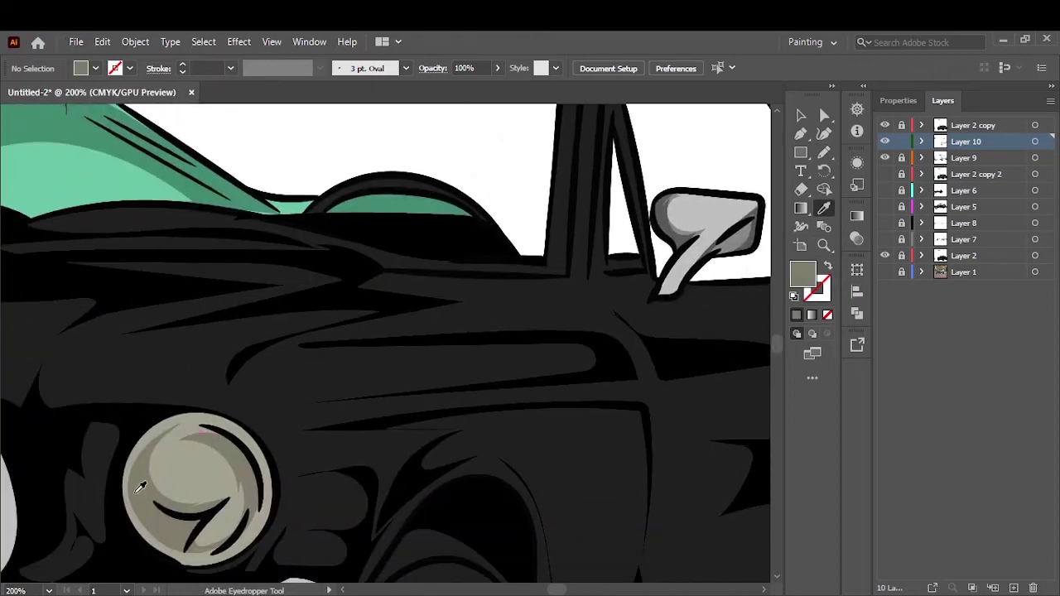
scroll(141, 484, "up", 3)
key("n")
mouse_move(372, 406)
left_mouse_down()
mouse_move(219, 285)
mouse_move(295, 422)
mouse_move(249, 480)
left_mouse_up()
scroll(248, 414, "down", 5)
scroll(203, 308, "up", 5)
left_click_drag(203, 308, 279, 279)
key("ctrl+0")
Deepen the windshield edge and lower windshield with a darker green
scroll(372, 306, "up", 5)
left_click(372, 306)
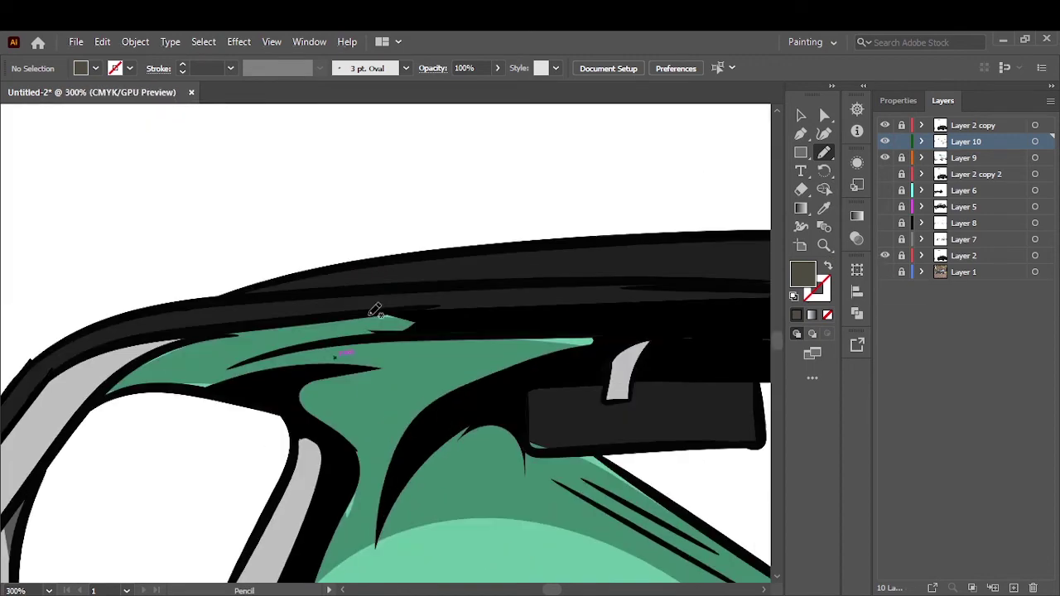
mouse_move(147, 385)
left_mouse_down()
mouse_move(402, 314)
mouse_move(450, 348)
mouse_move(189, 211)
left_mouse_up()
left_click_drag(273, 319, 537, 489)
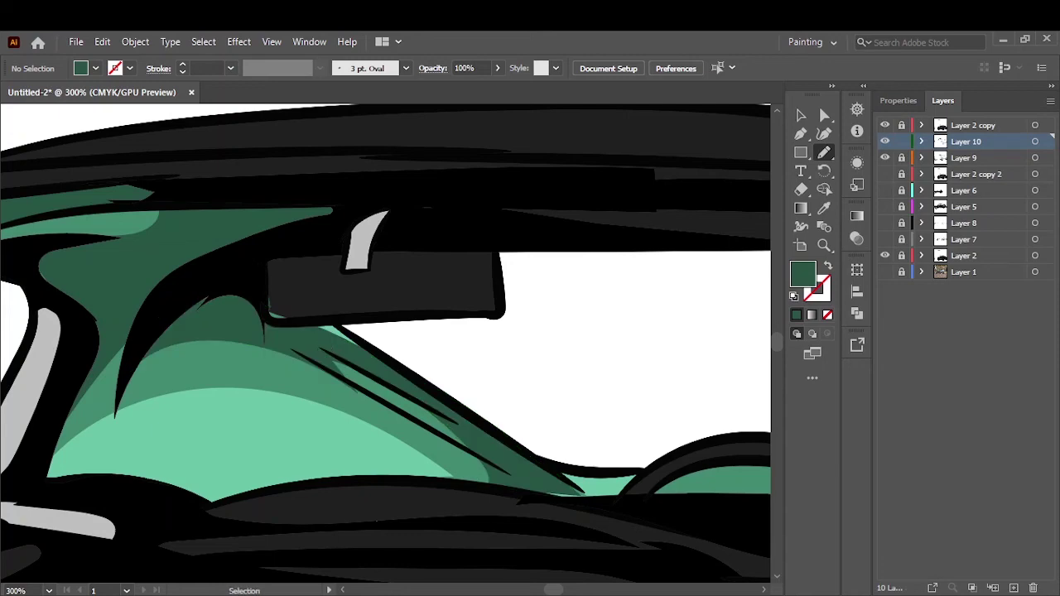
key("ctrl+0")
Add a new top layer, set a pale mint fill, and hide layers to reveal the photo's windows
key("ctrl+l")
key("i")
double_click(802, 273)
left_click(984, 224)
left_click(885, 288)
left_click_drag(885, 142, 885, 174)
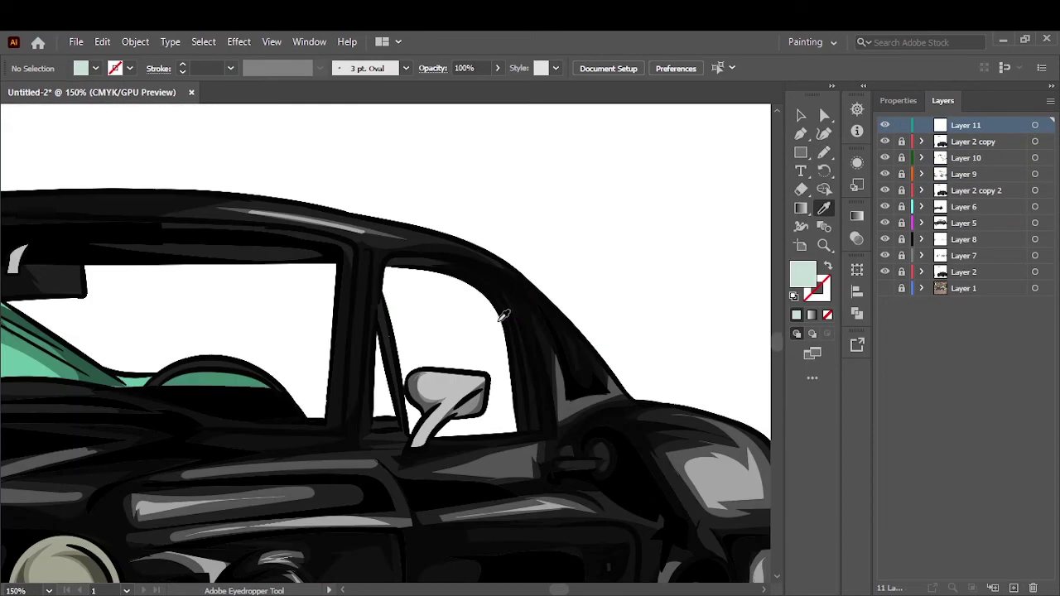
Pencil pale mint reflections inside the side window and windshield
key("n")
left_click_drag(385, 271, 501, 368)
scroll(402, 286, "left", 5)
left_click_drag(237, 307, 366, 320)
key("ctrl+0")
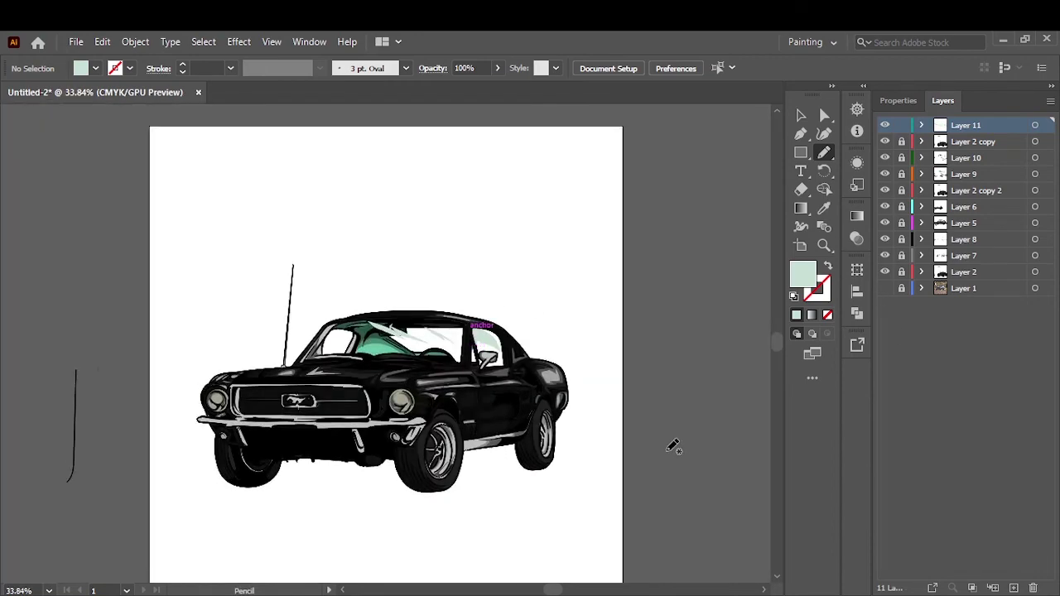